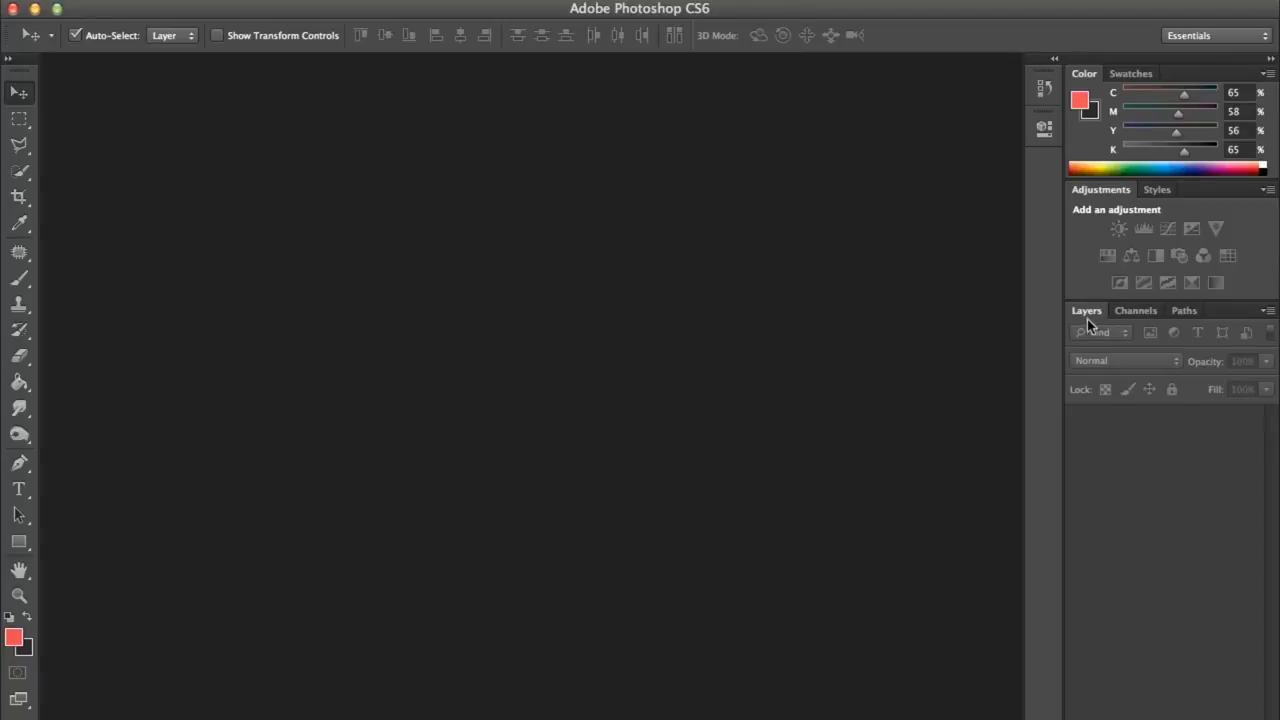
Show the History panel and create an 8.5 × 11 inch RGB document at 300 pixels/inch with a white background
left_click(617, 1)
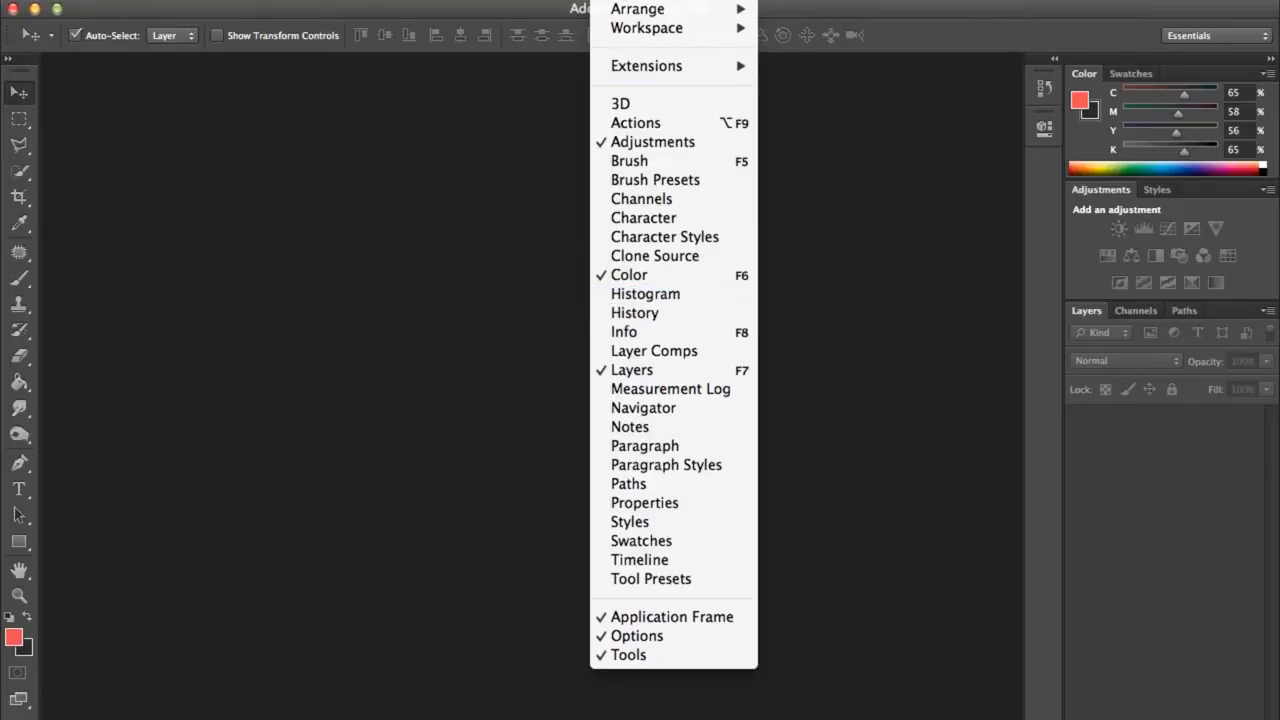
left_click(632, 314)
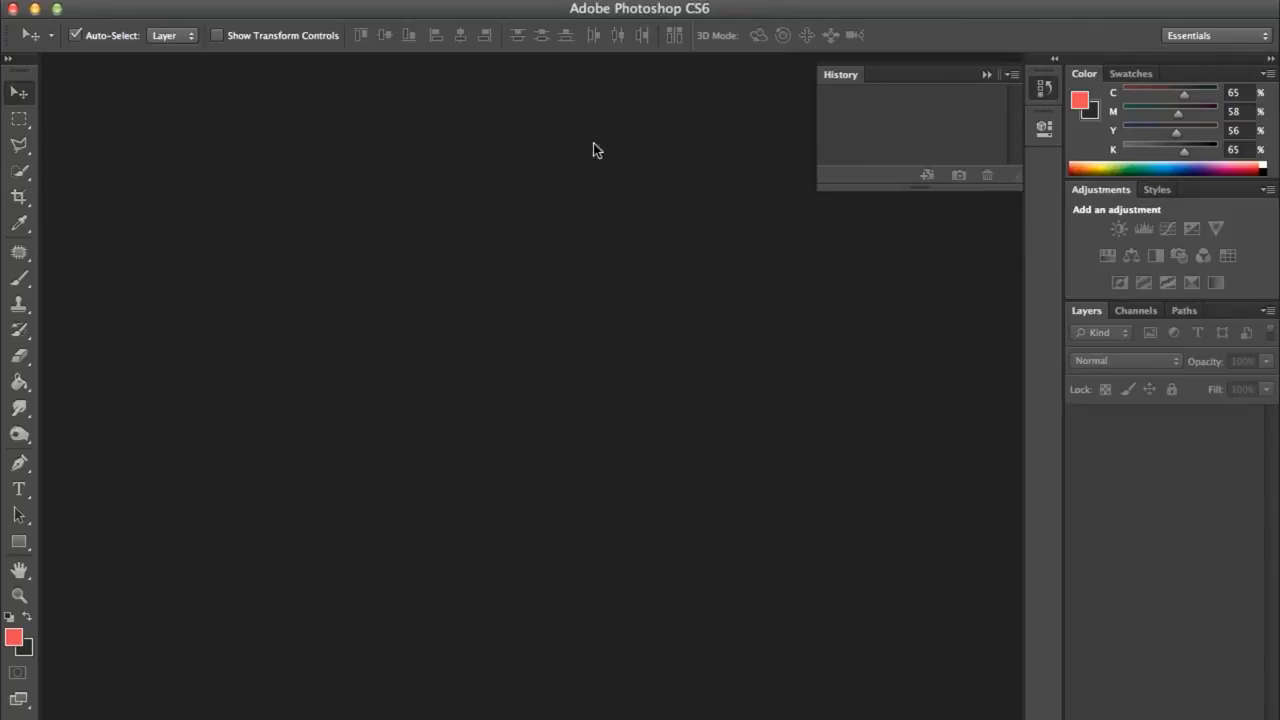
left_click(171, 2)
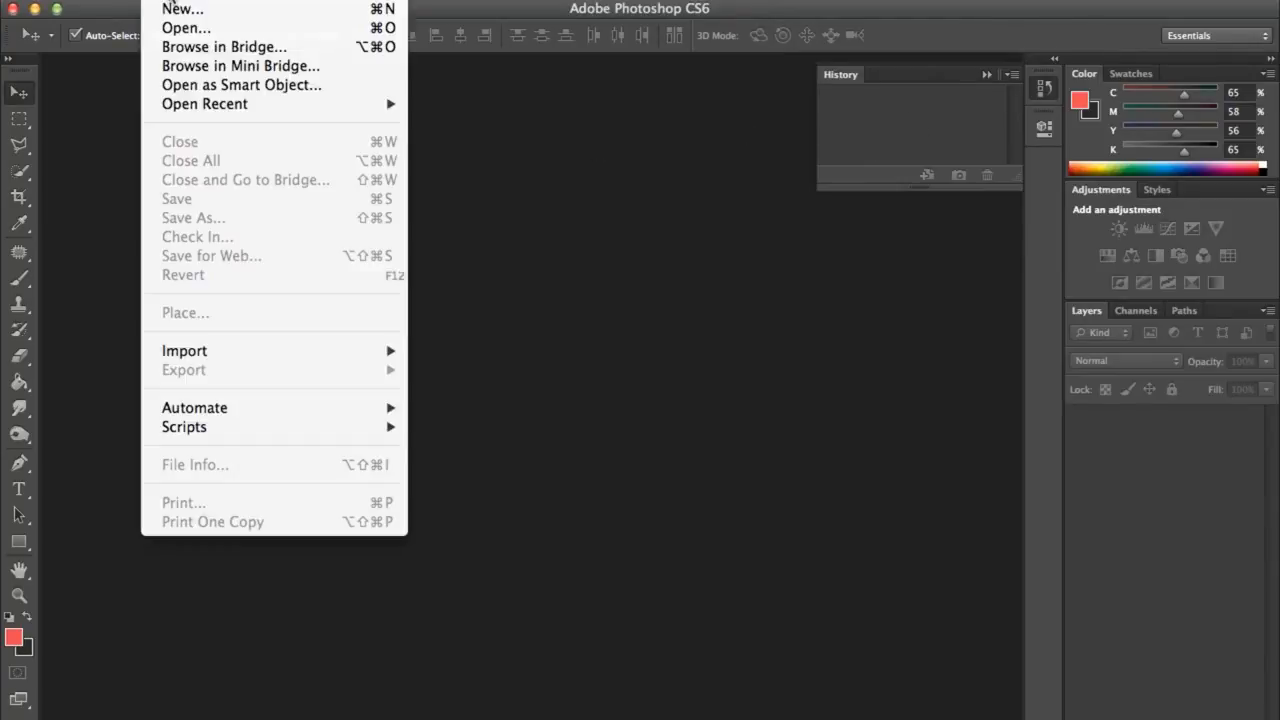
left_click(172, 8)
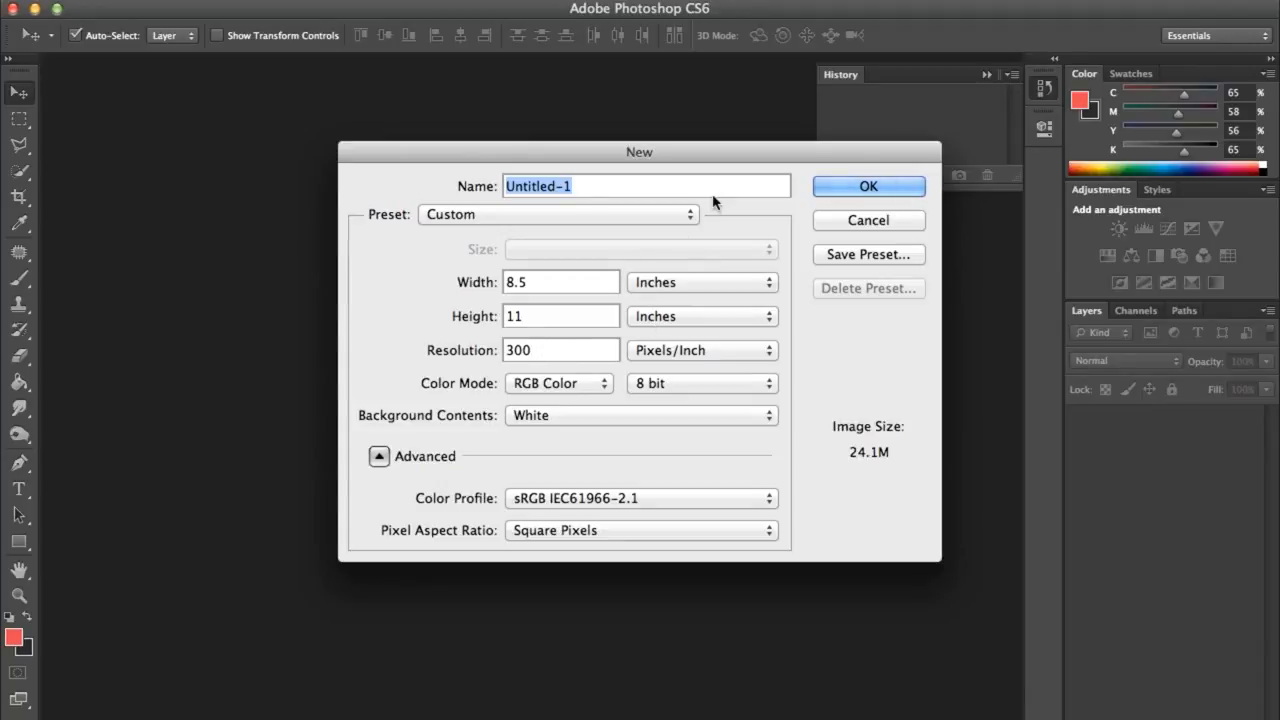
left_click(869, 186)
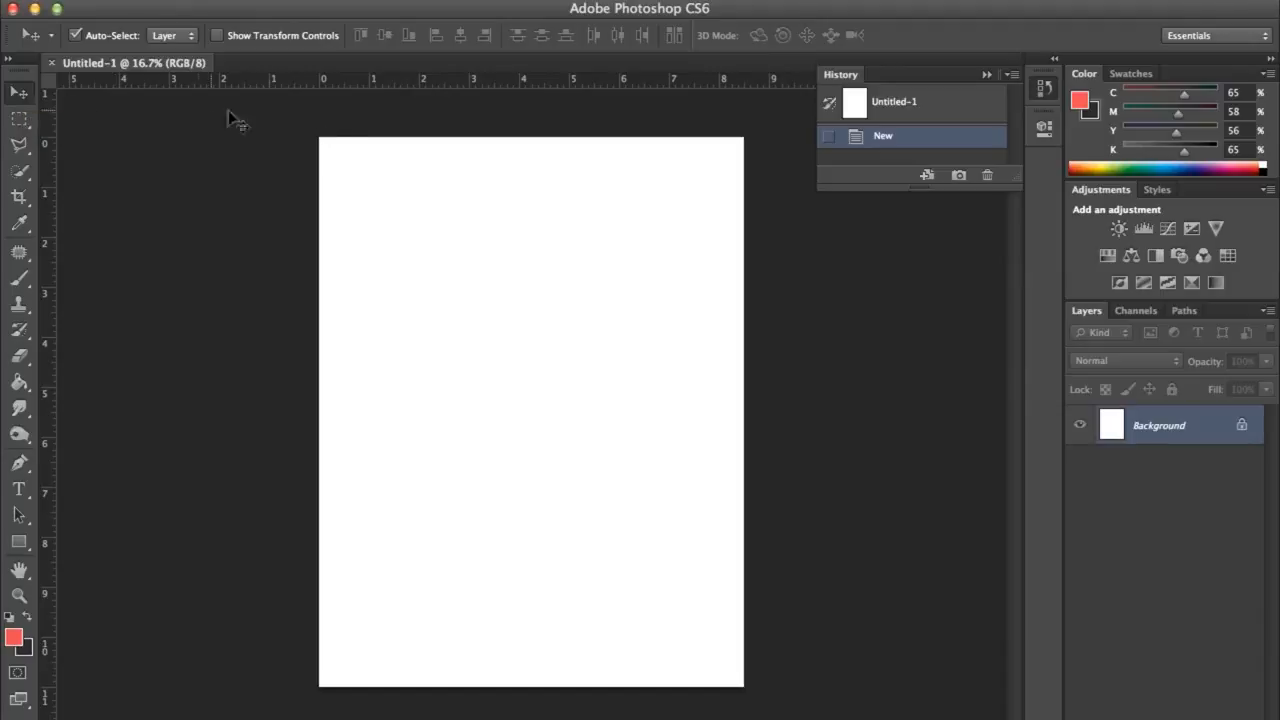
Fill a rectangular selection about 6 × 5 inches in the page's upper half with the coral red foreground color, and deselect it
left_click(20, 121)
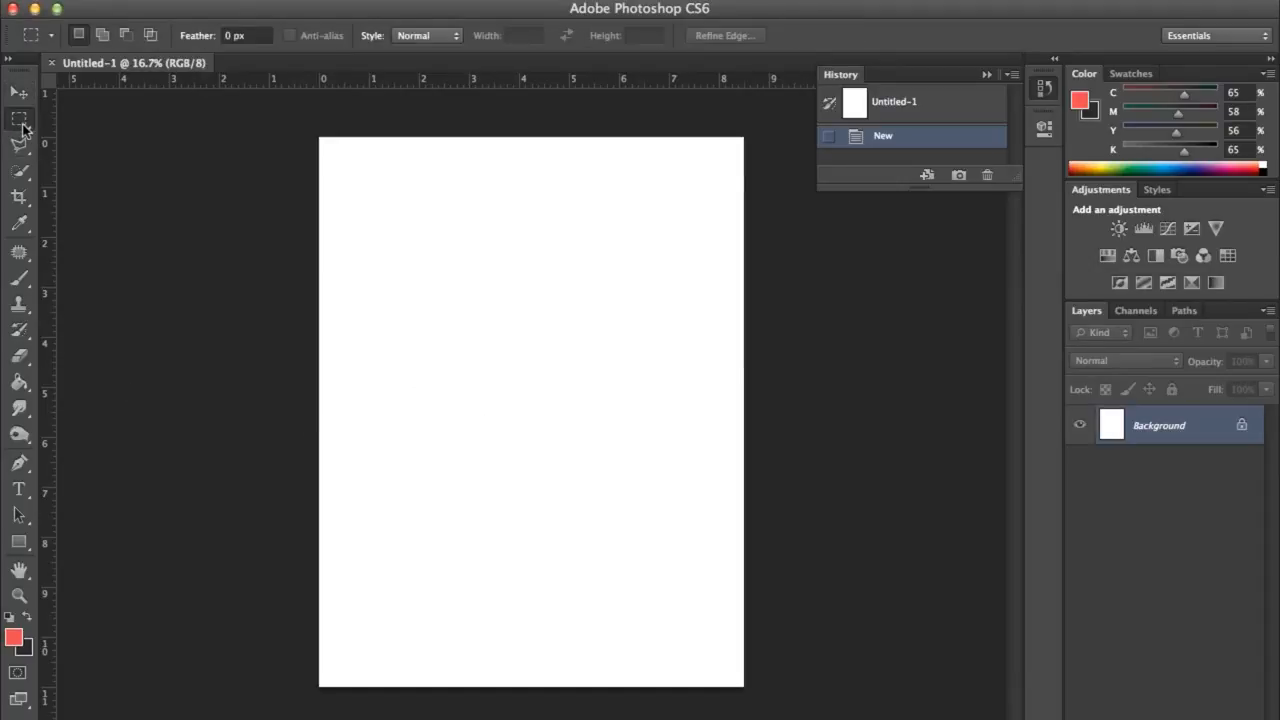
left_click_drag(396, 201, 696, 452)
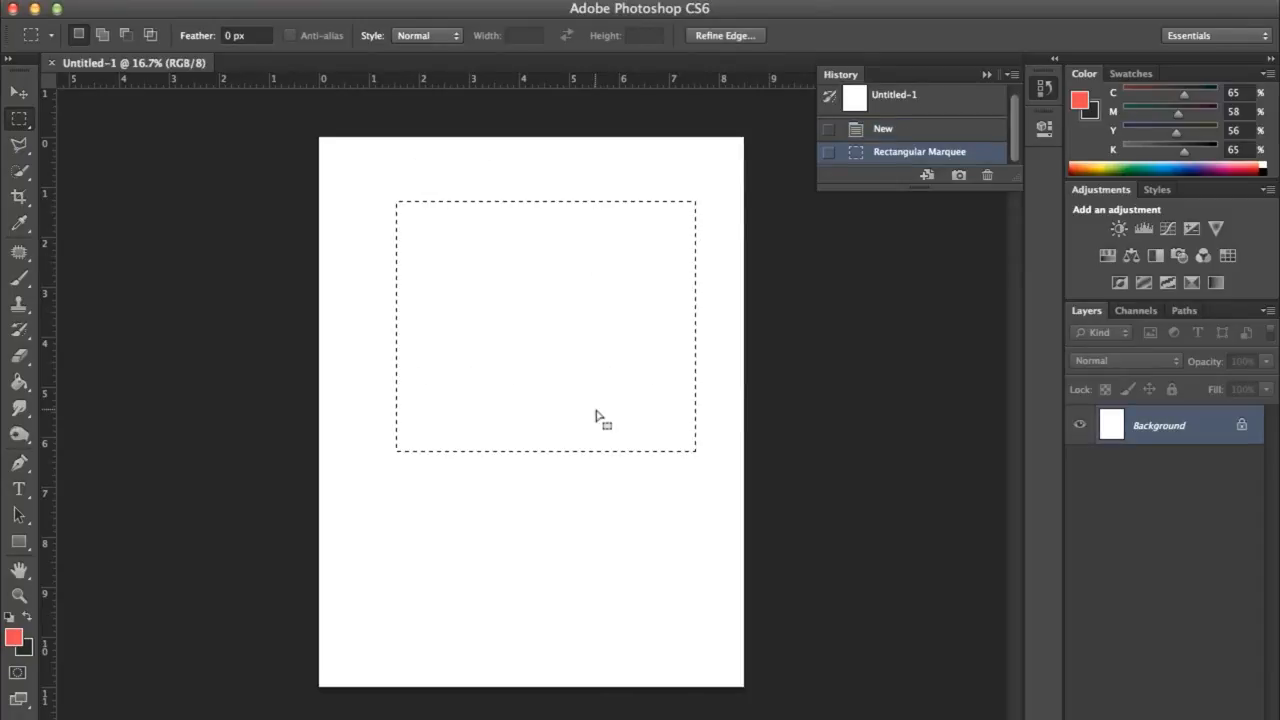
left_click(17, 390)
left_click(462, 327)
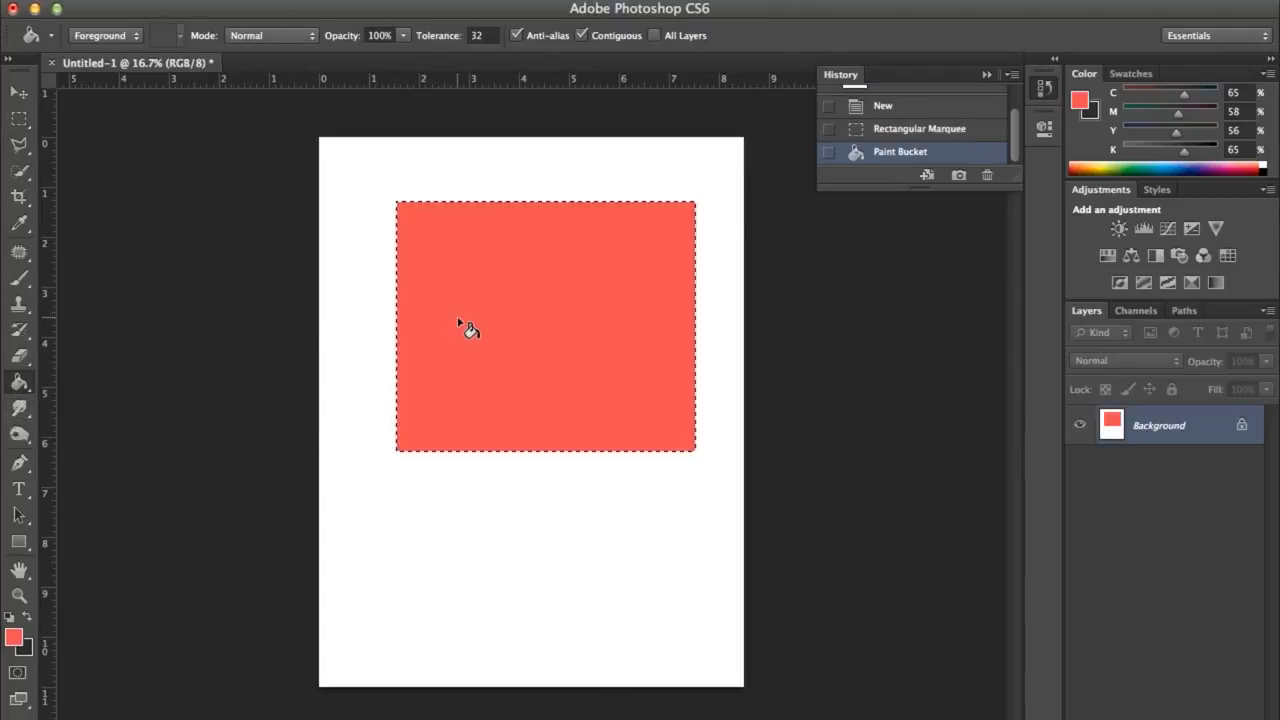
left_click(18, 91)
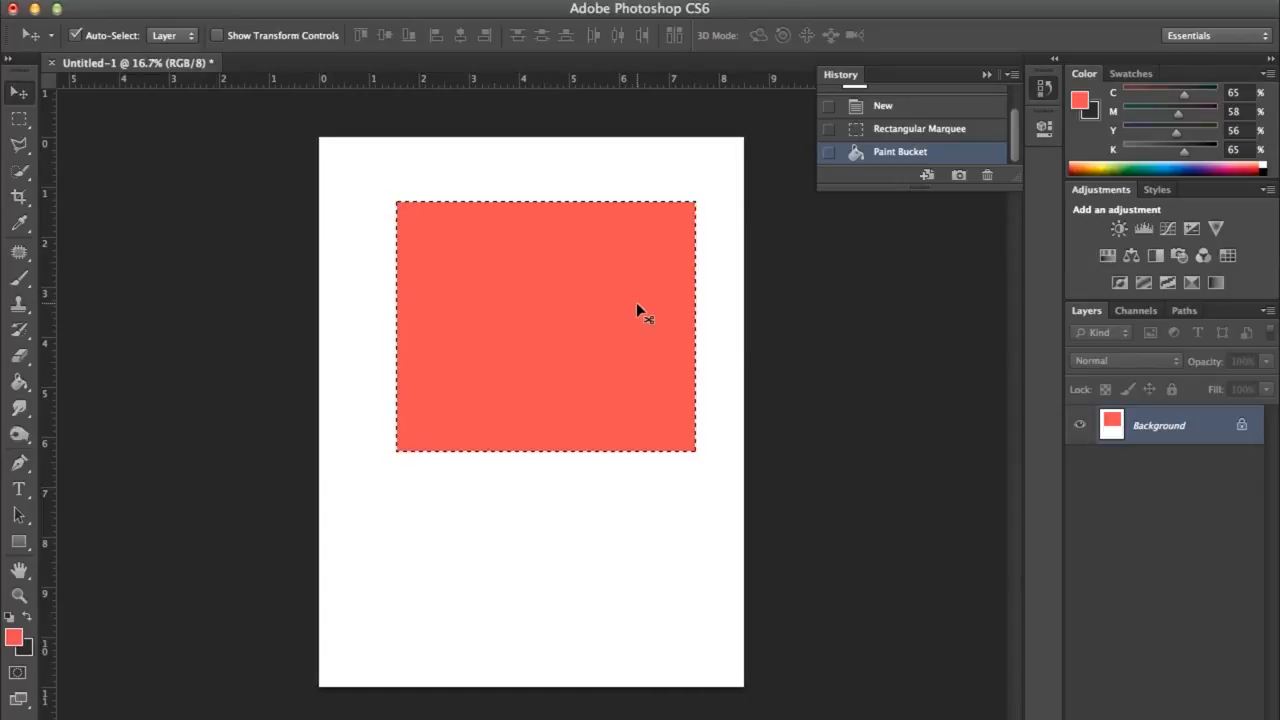
key("super+d")
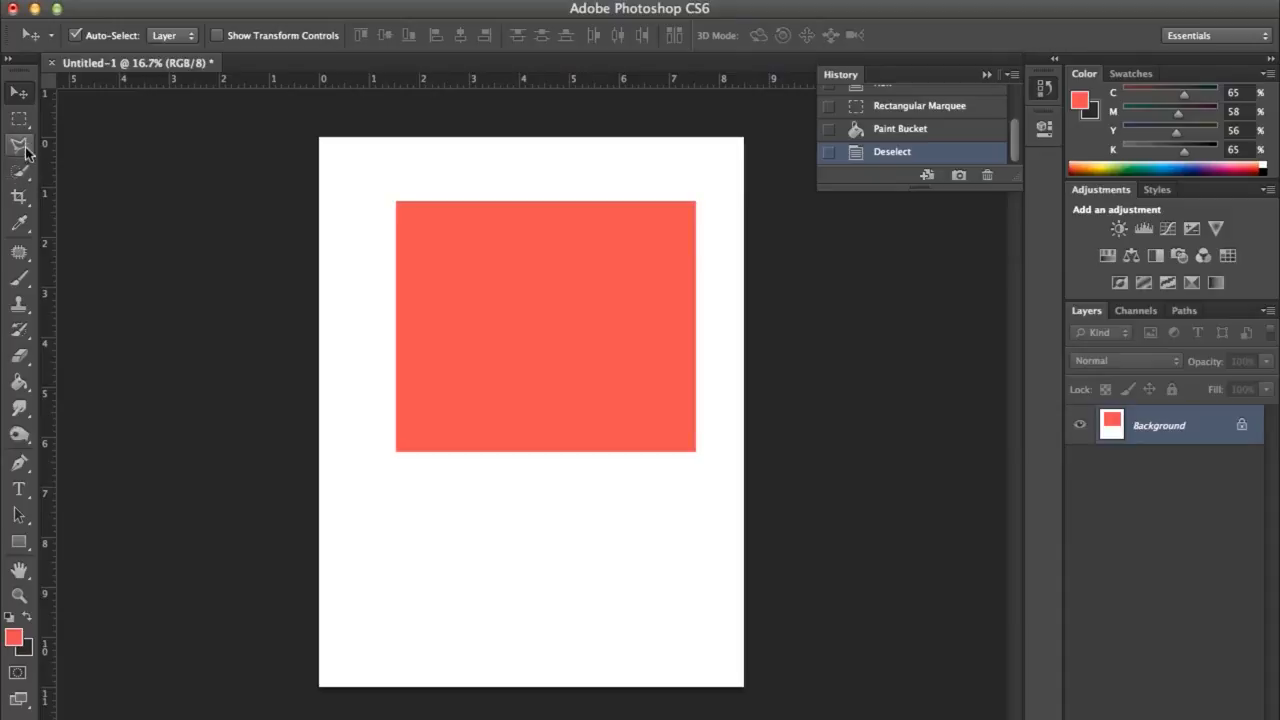
Crop the canvas to a full-width horizontal band about 3.5 inches tall through the red rectangle
left_click(19, 197)
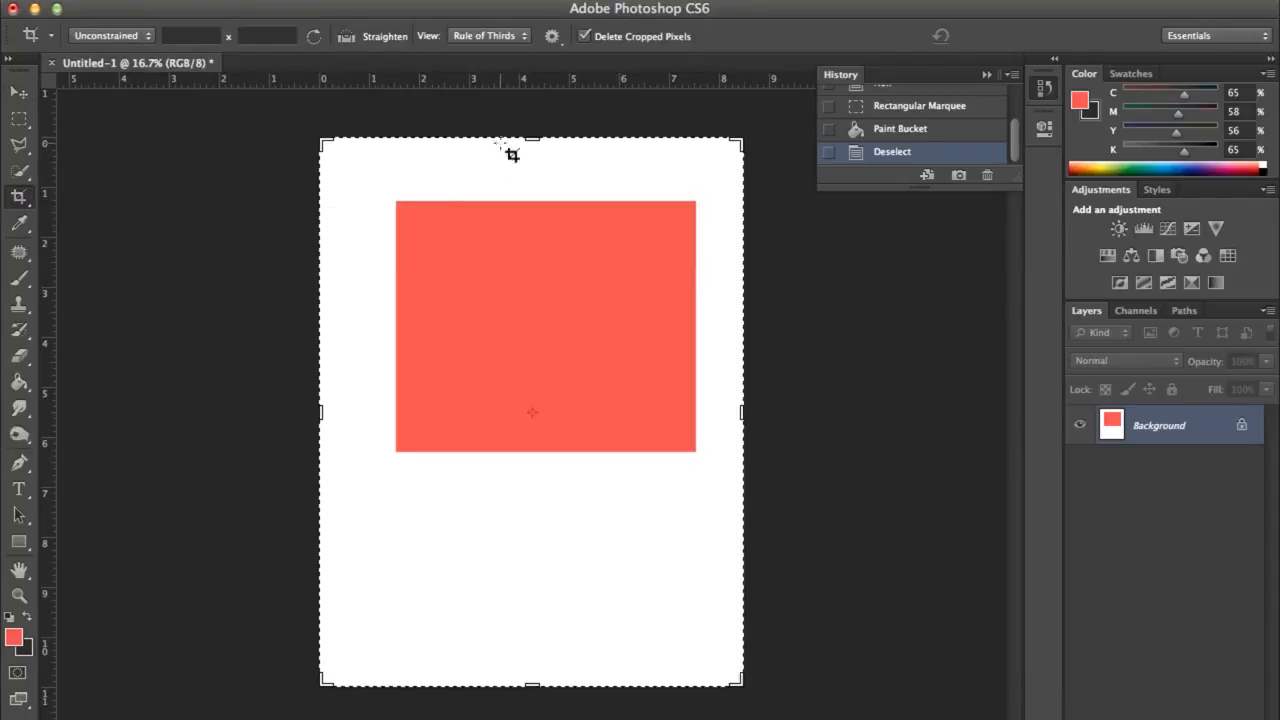
mouse_move(532, 141)
left_mouse_down()
mouse_move(537, 218)
mouse_move(537, 194)
left_mouse_up()
left_click_drag(534, 623, 568, 493)
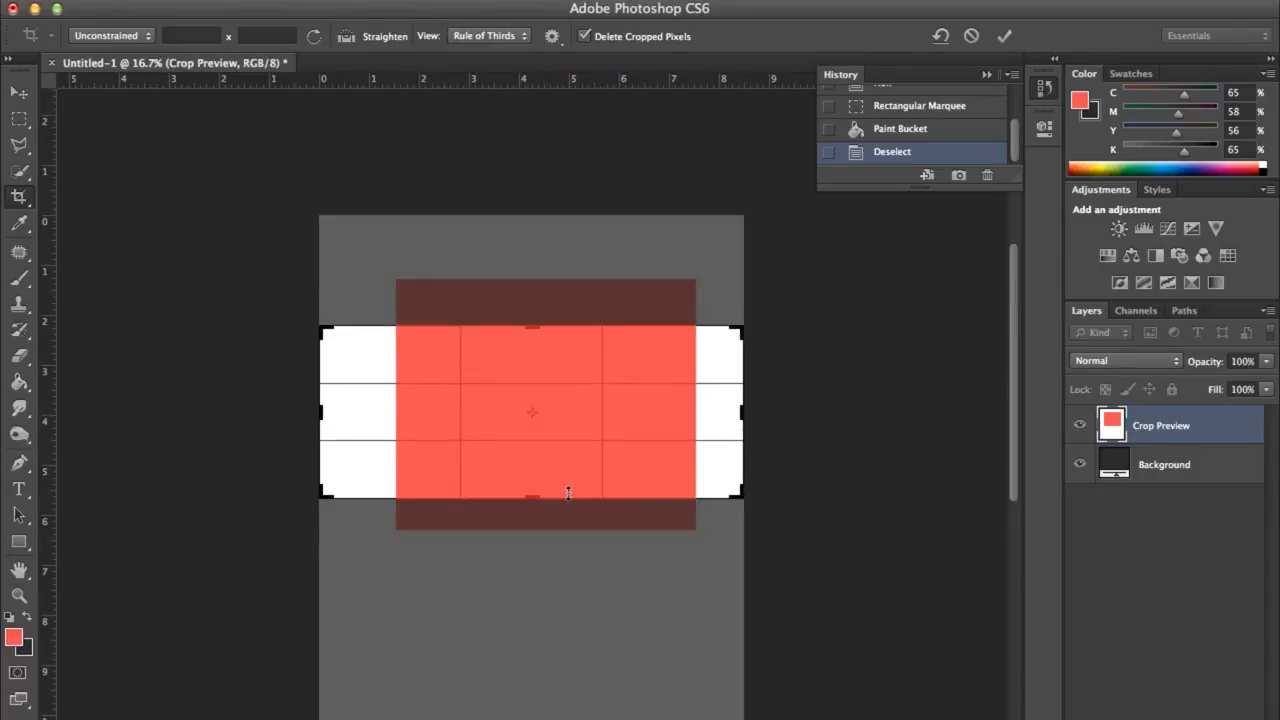
key("Return")
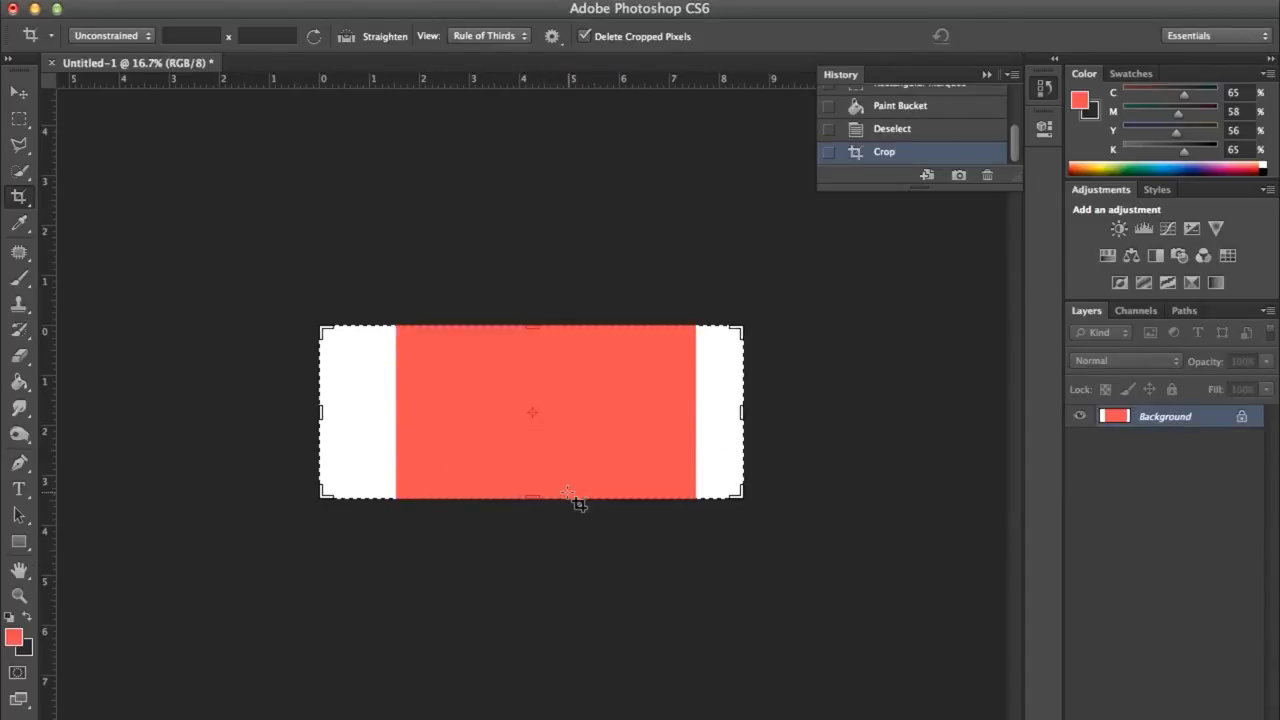
left_click(568, 498)
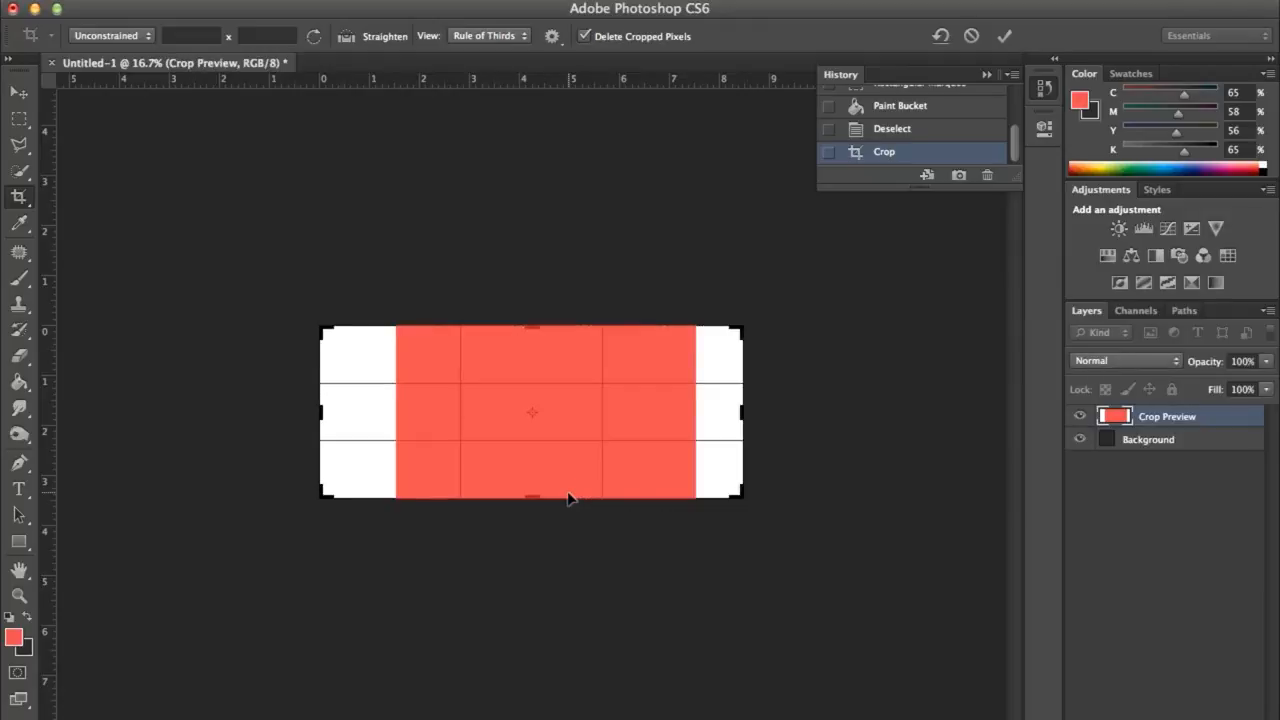
left_click(22, 226)
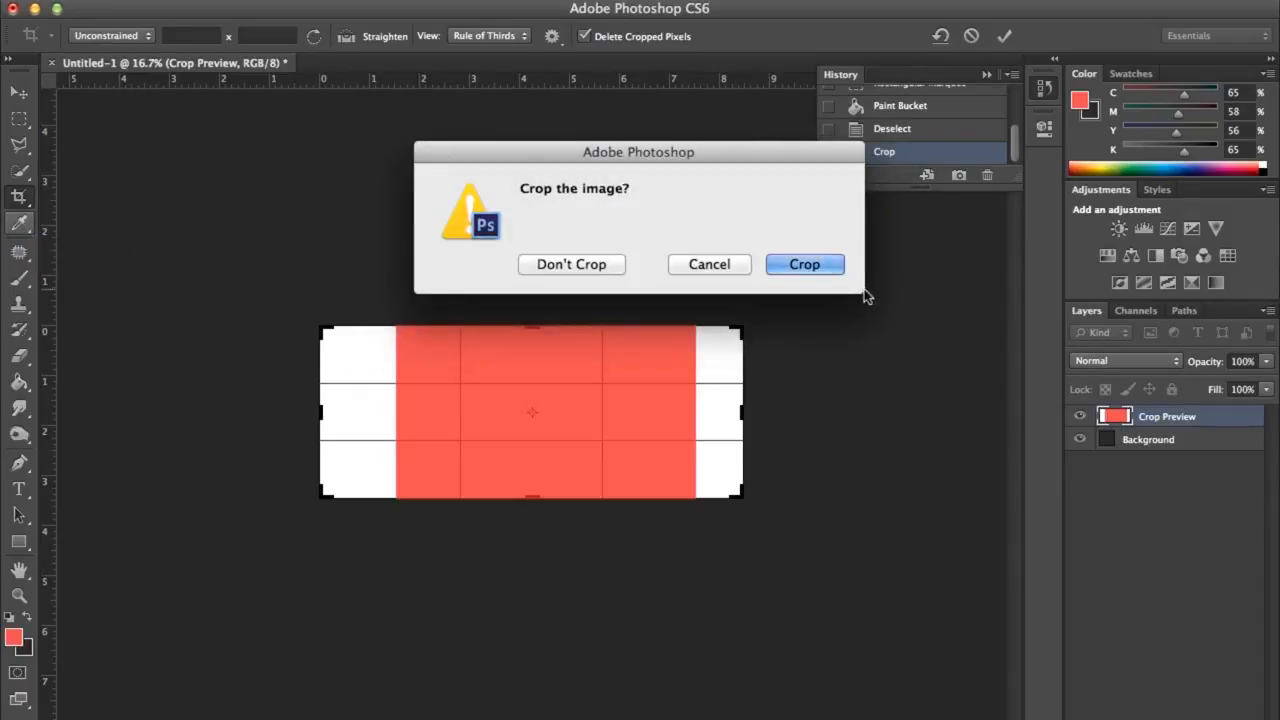
left_click(804, 264)
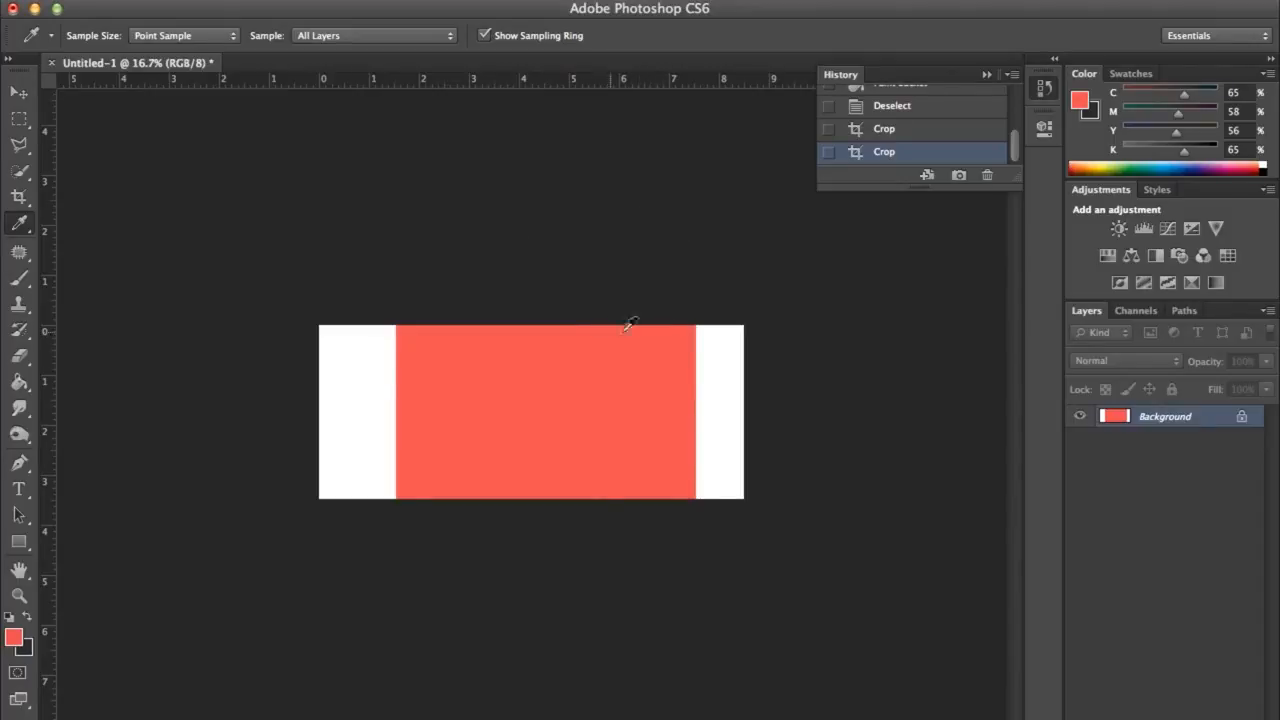
Sample the white area beside the red rectangle with the Eyedropper as the background color
left_click(673, 336)
left_click(737, 341)
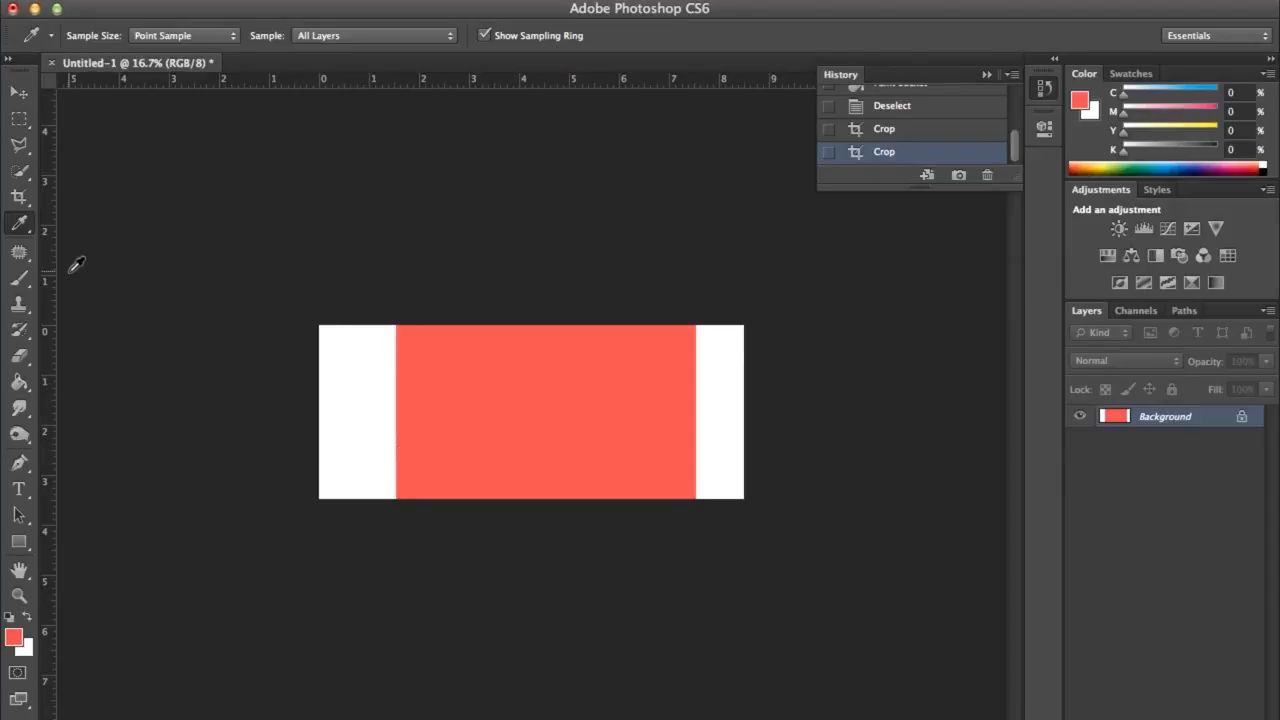
left_click(20, 306)
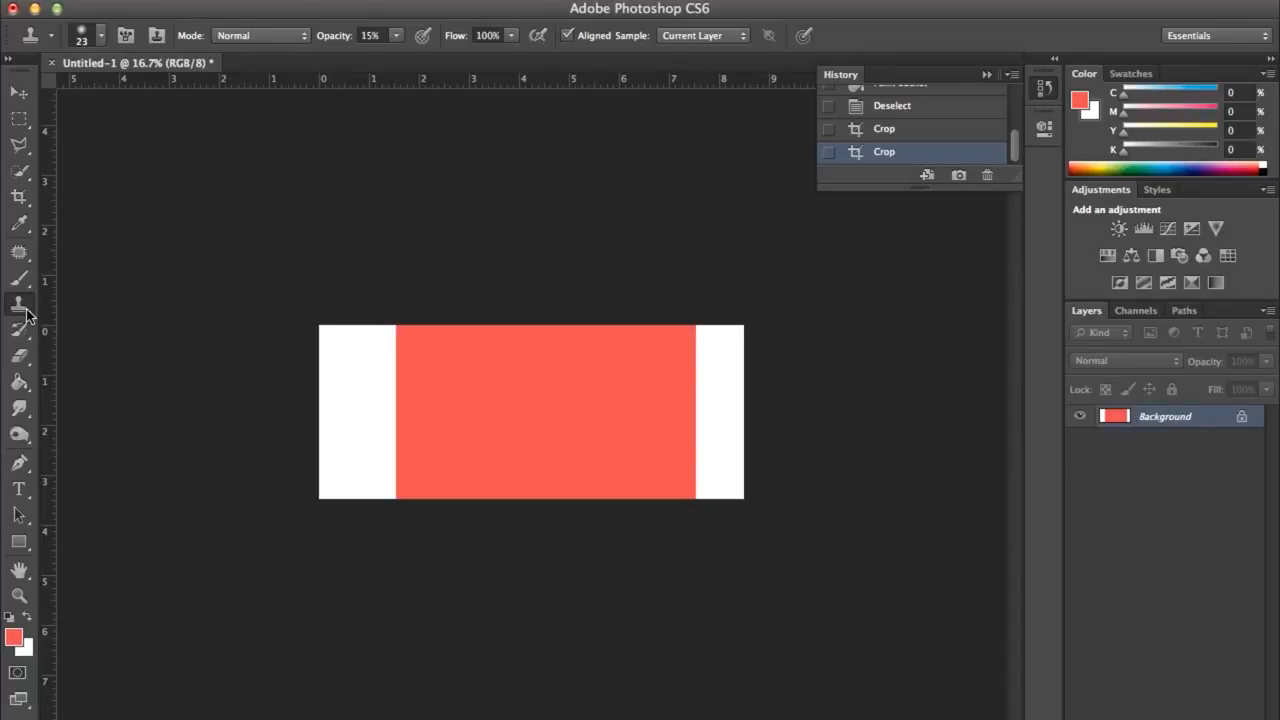
left_click(23, 497)
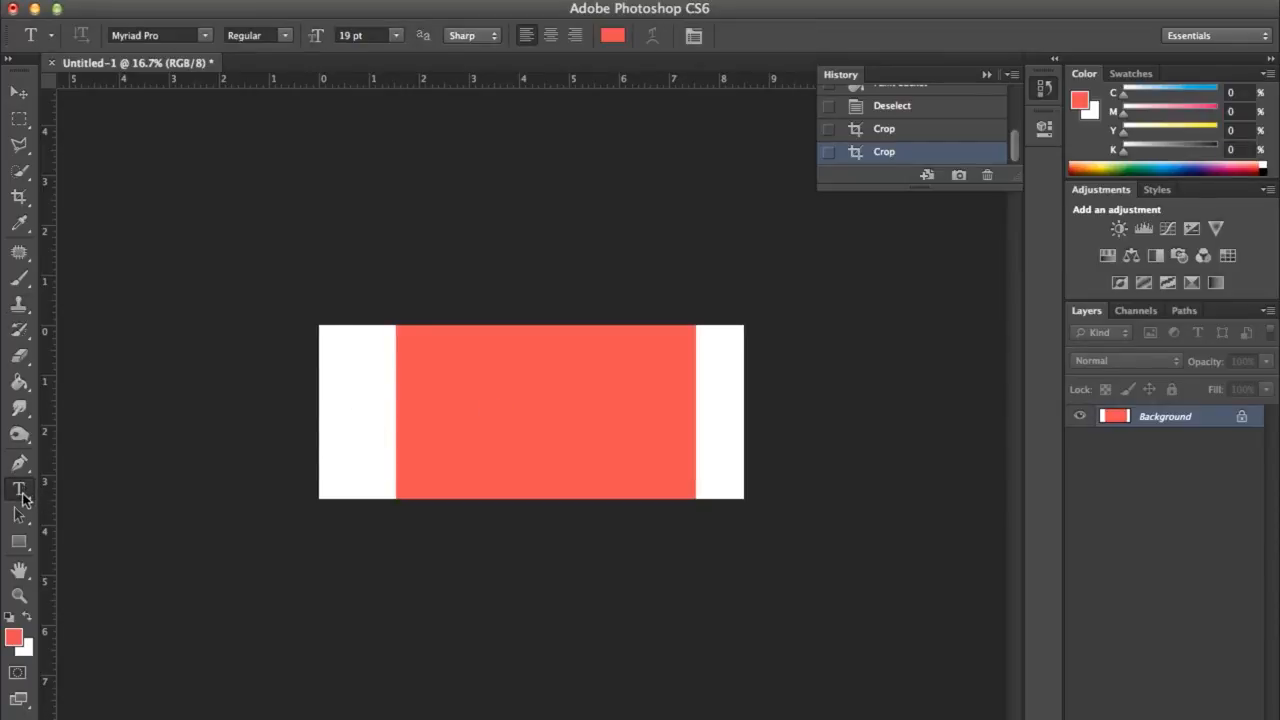
left_click(14, 638)
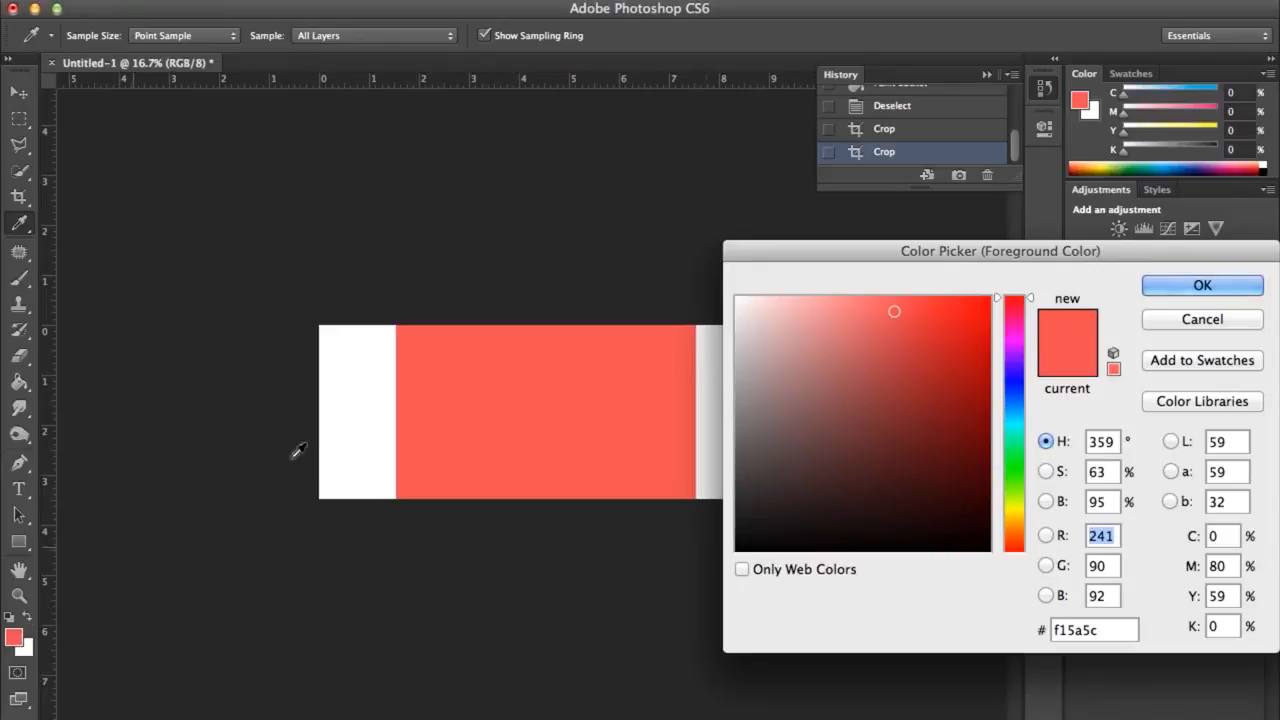
mouse_move(774, 385)
left_mouse_down()
mouse_move(968, 345)
mouse_move(967, 412)
left_mouse_up()
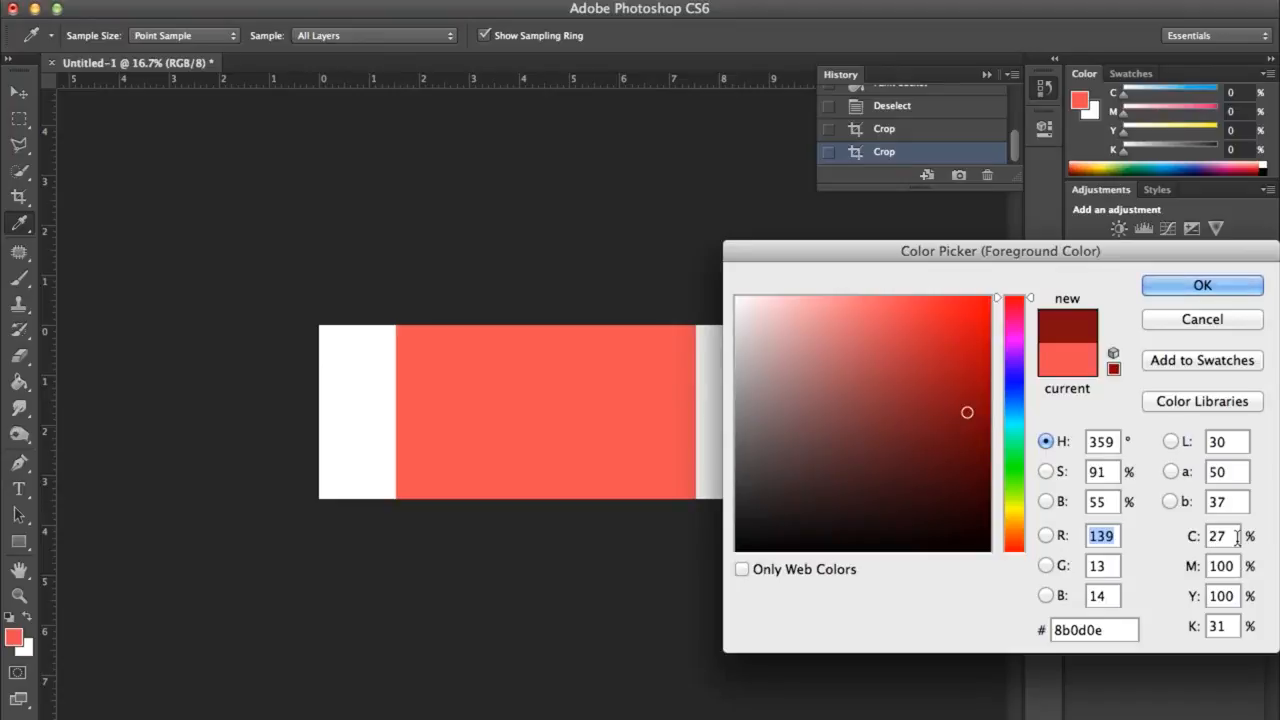
left_click_drag(1236, 537, 1199, 537)
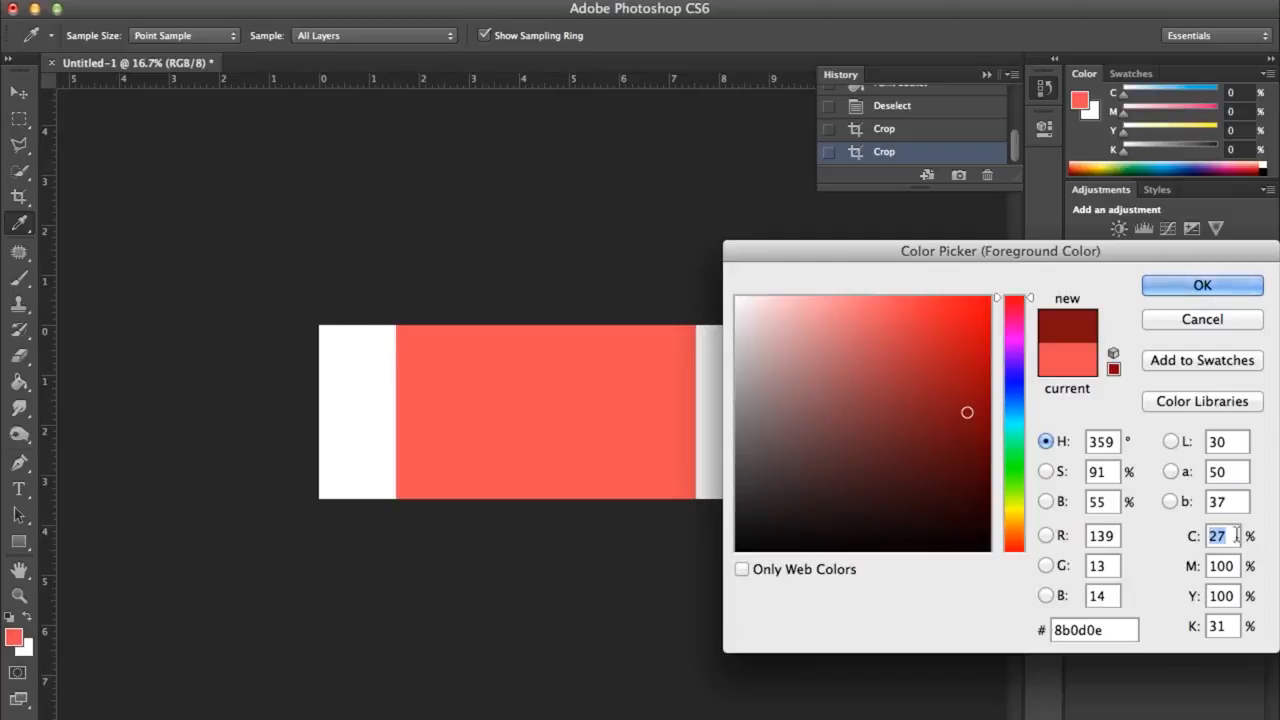
left_click(1236, 330)
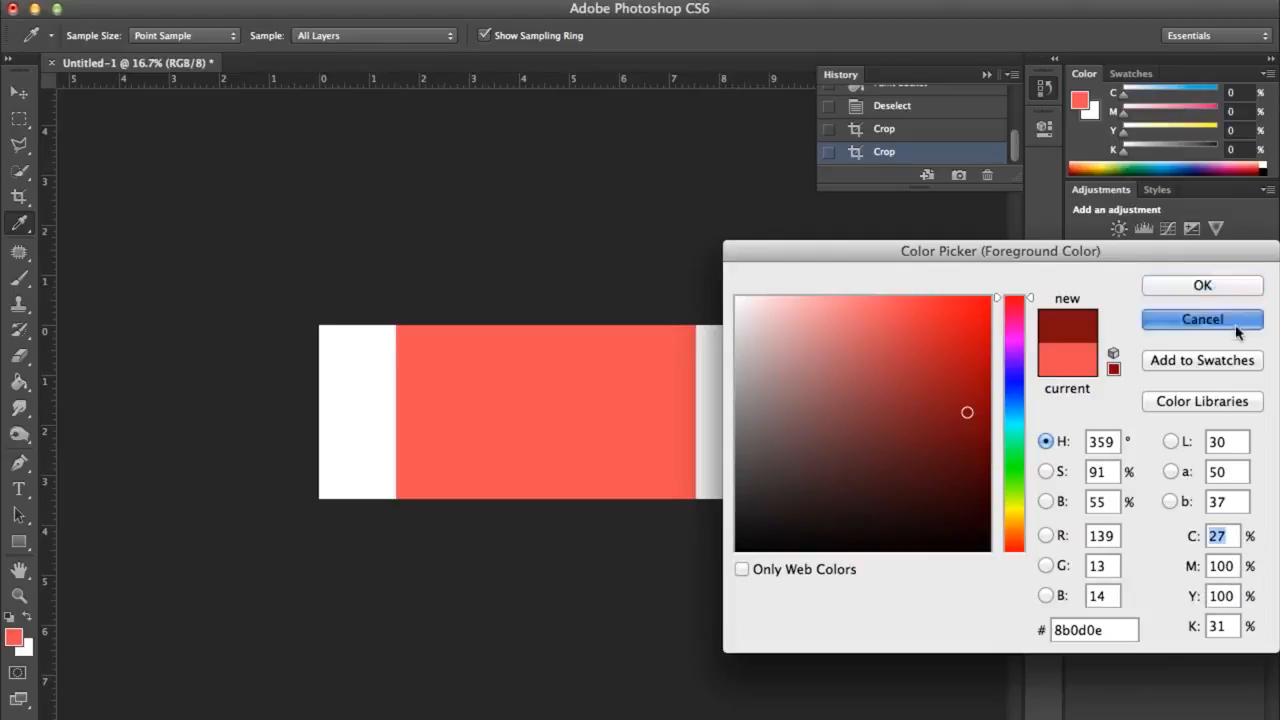
key("t")
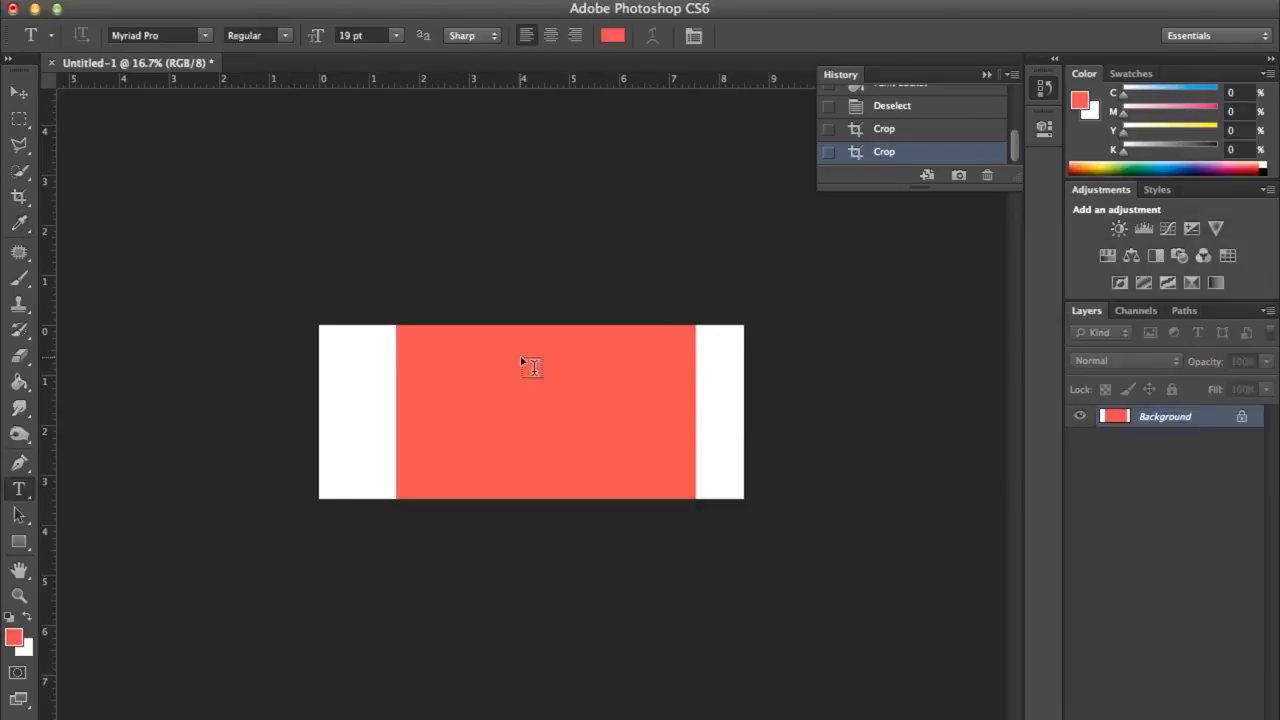
Try to shift the locked Background layer sideways with the Move tool
left_click(17, 95)
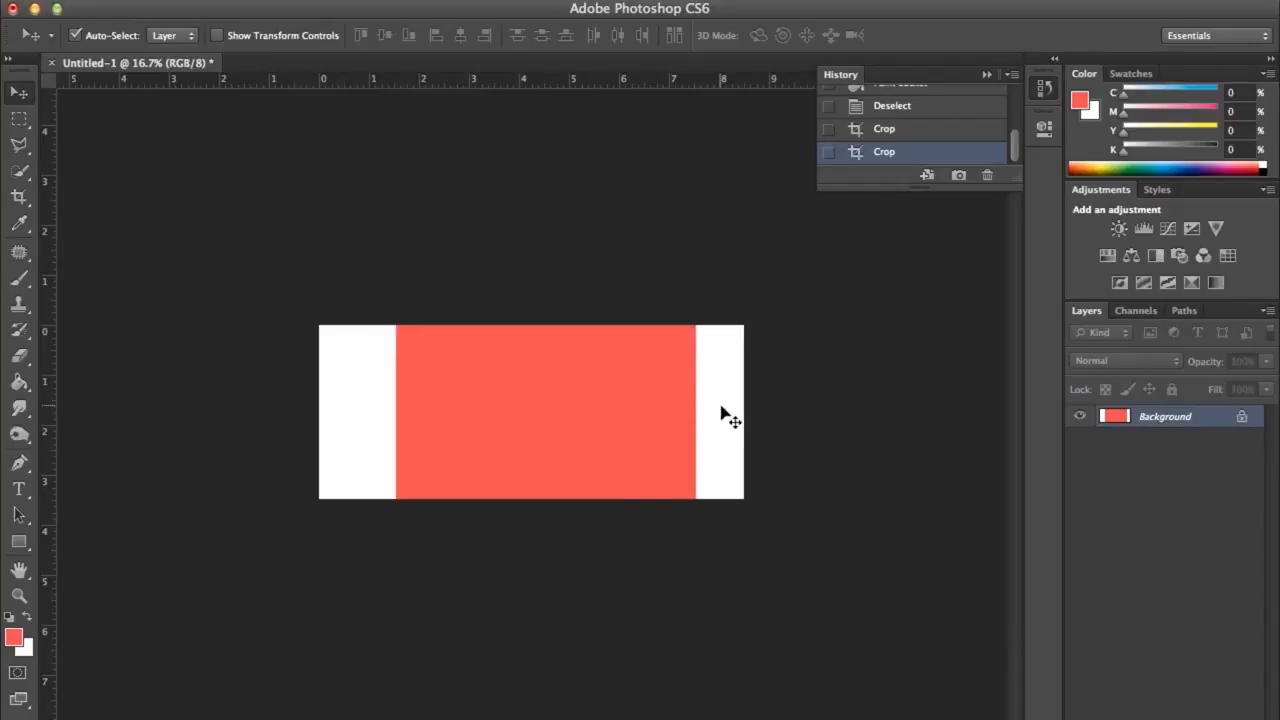
left_click_drag(723, 414, 656, 413)
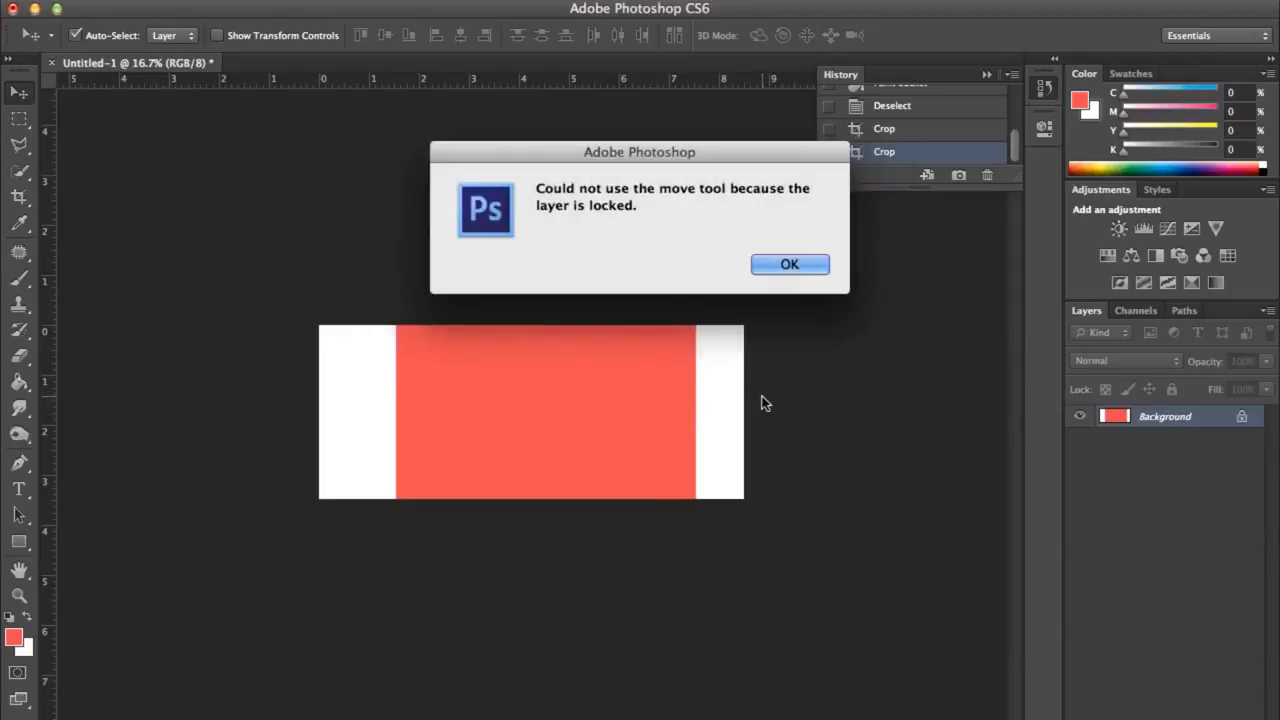
left_click(789, 264)
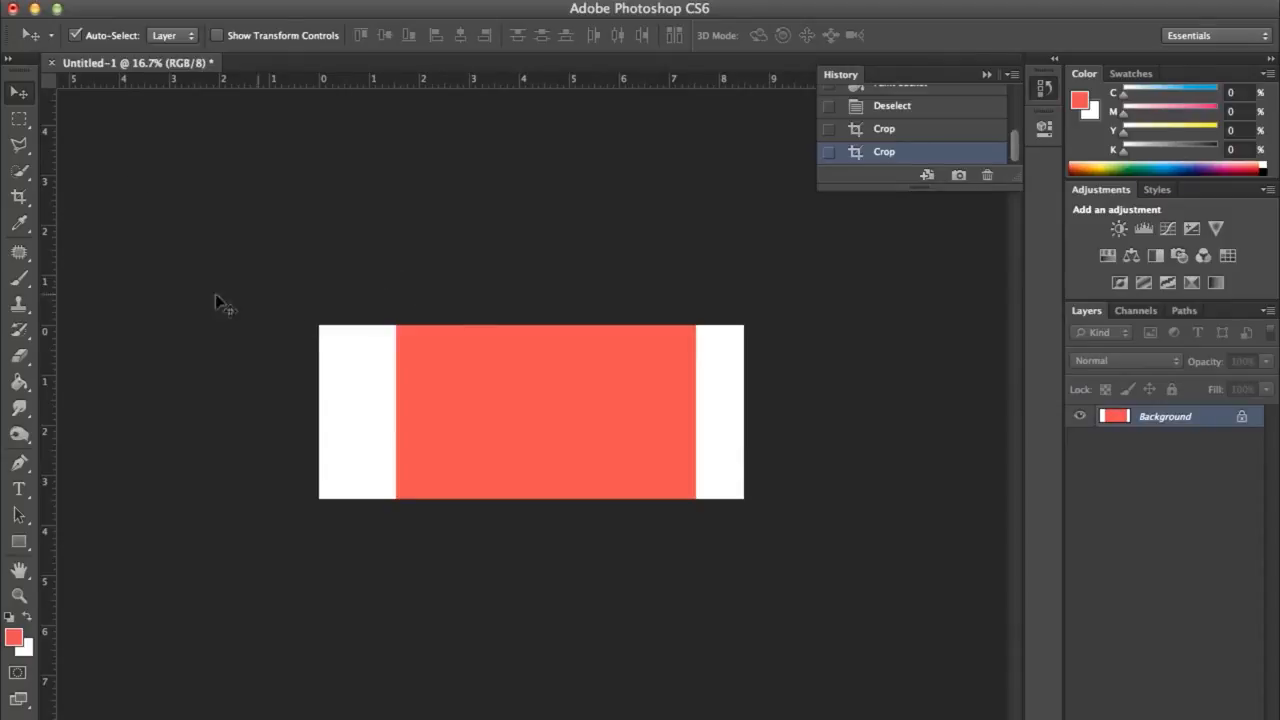
Close the Untitled-1 document without saving its changes
left_click(51, 63)
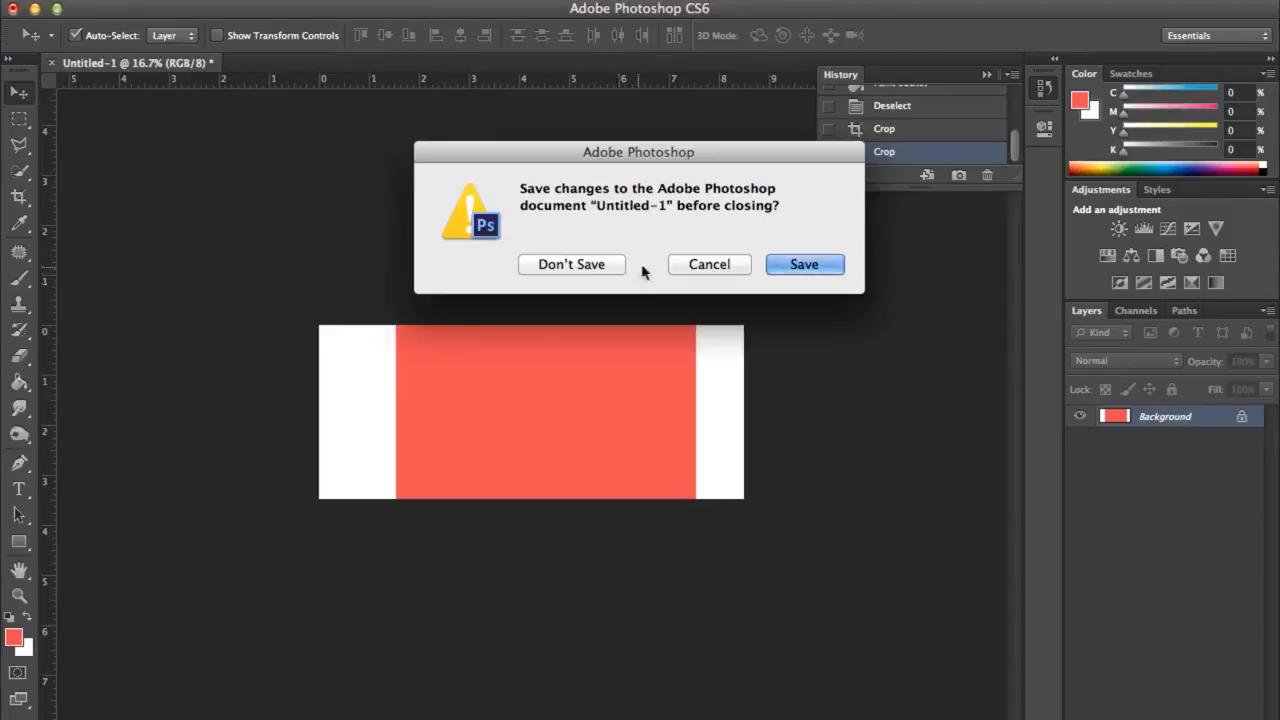
left_click(612, 265)
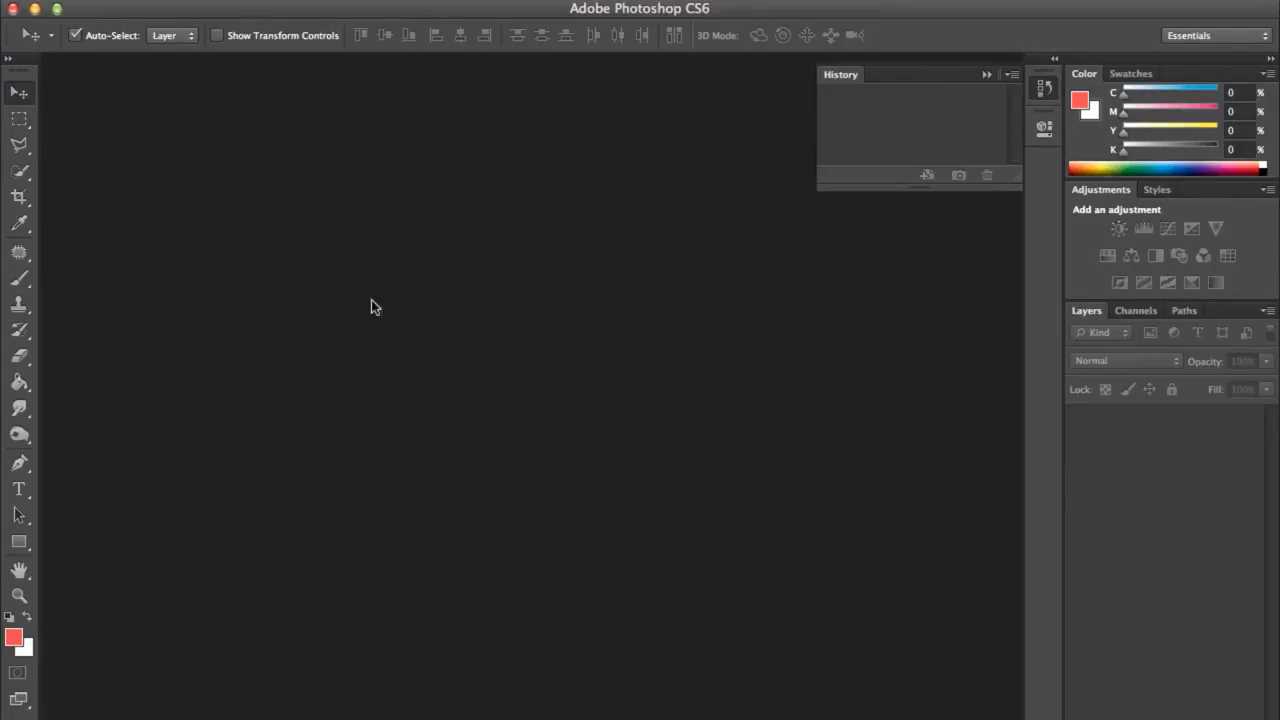
Create a new document from the U.S. Paper preset at Letter size, 8.5 by 11 inches, 300 pixels/inch, RGB Color, white background
left_click(163, 1)
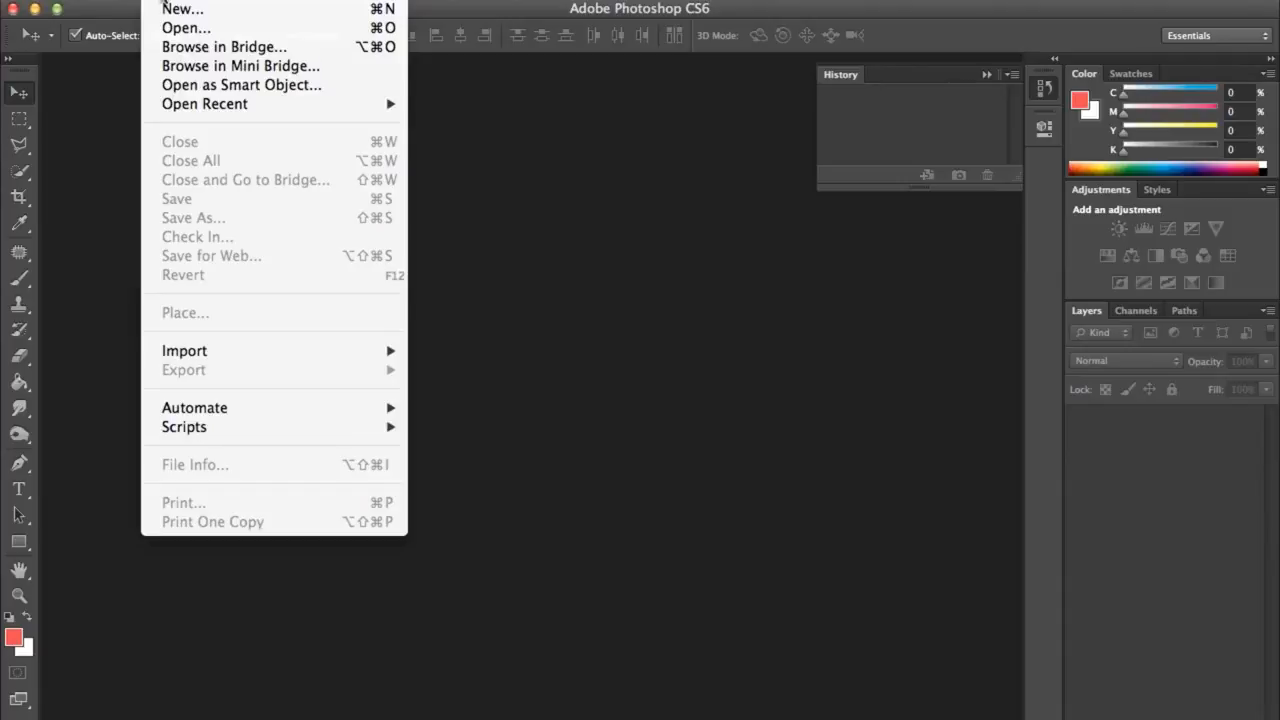
left_click(163, 8)
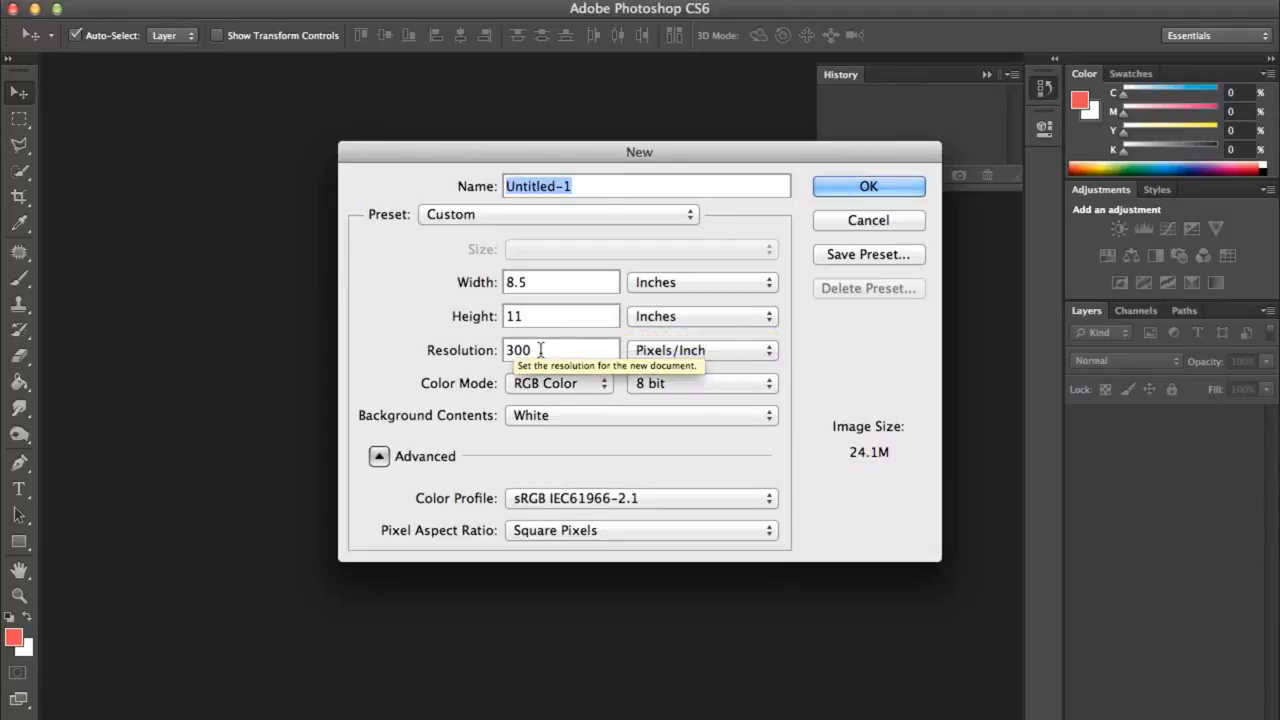
left_click(580, 283)
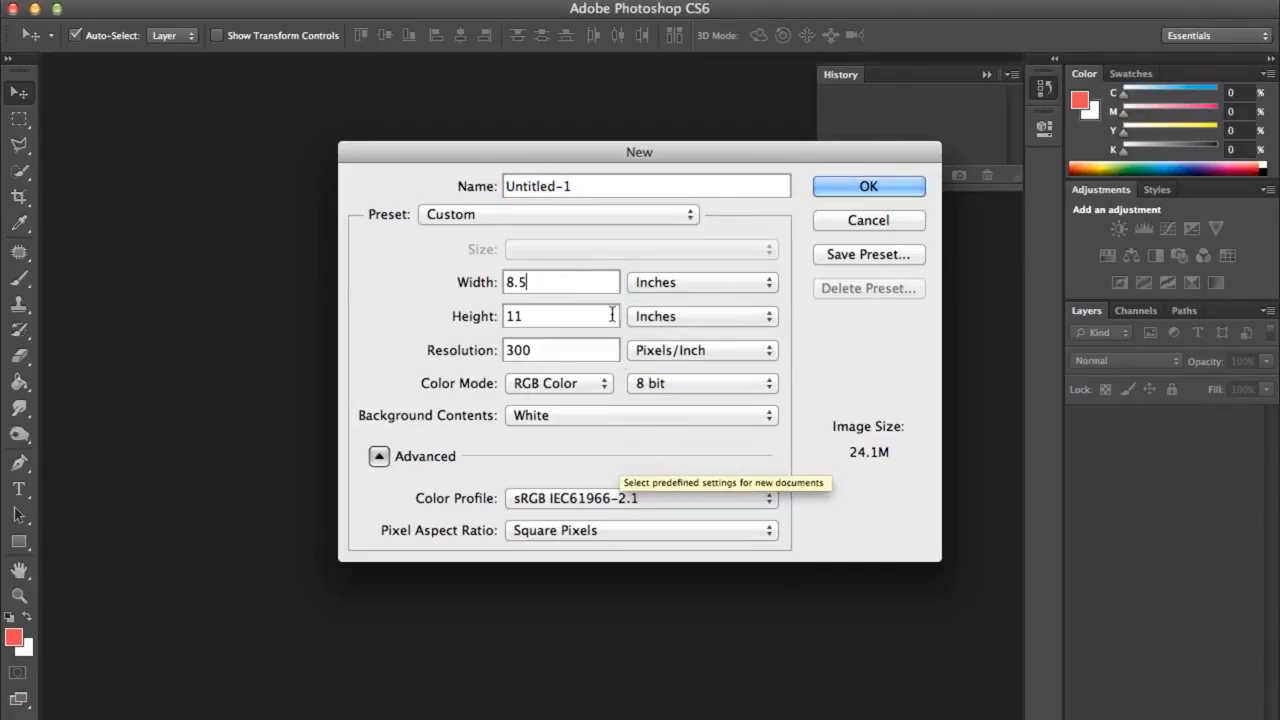
left_click(646, 215)
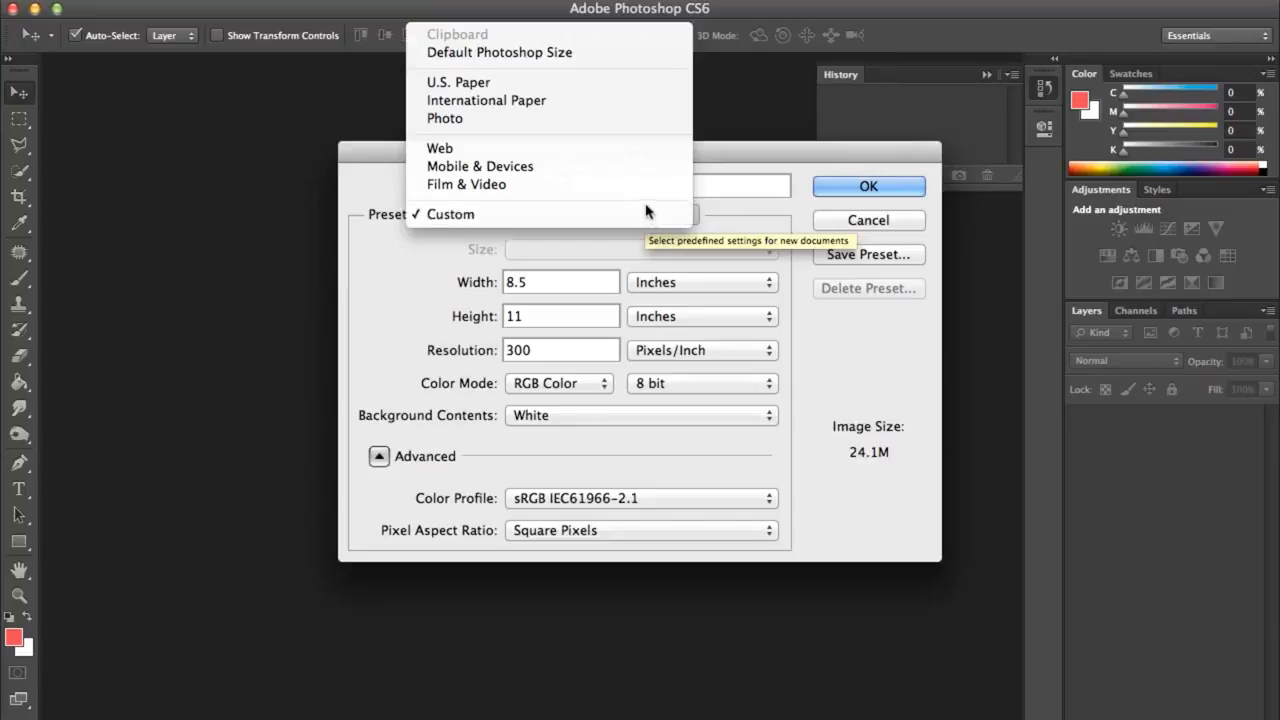
left_click(645, 83)
left_click(585, 252)
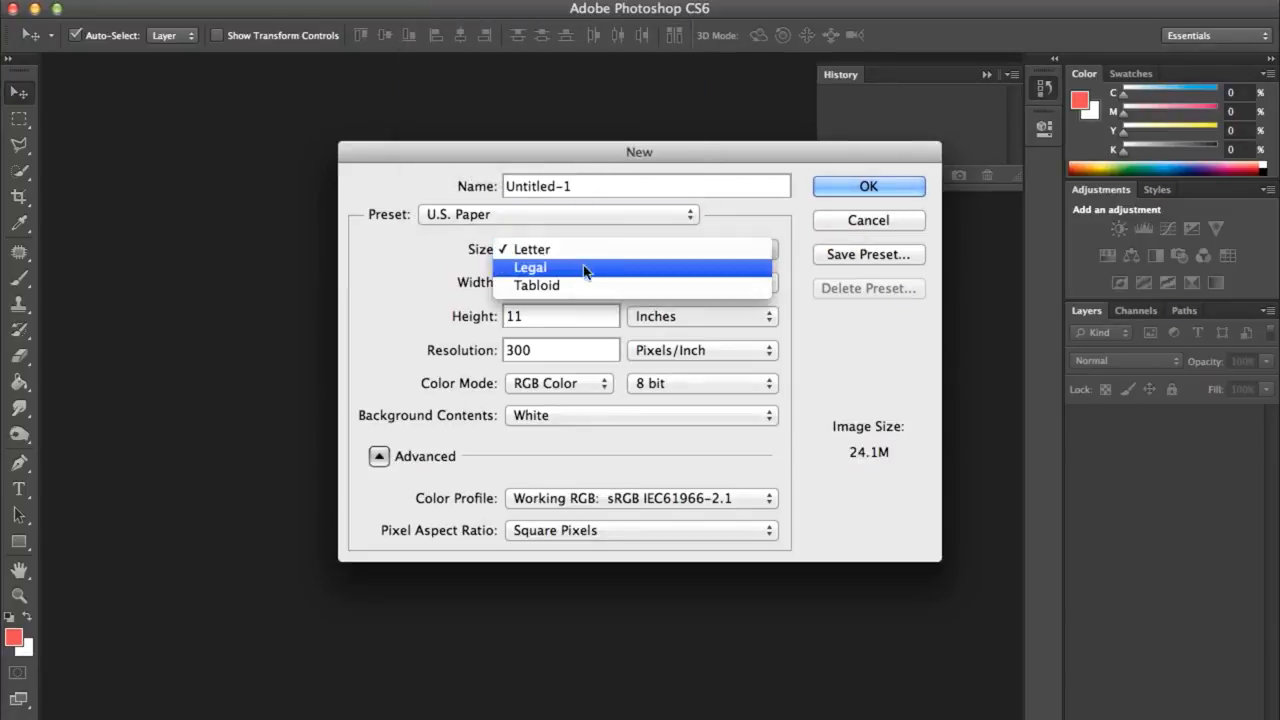
left_click(586, 267)
left_click(588, 258)
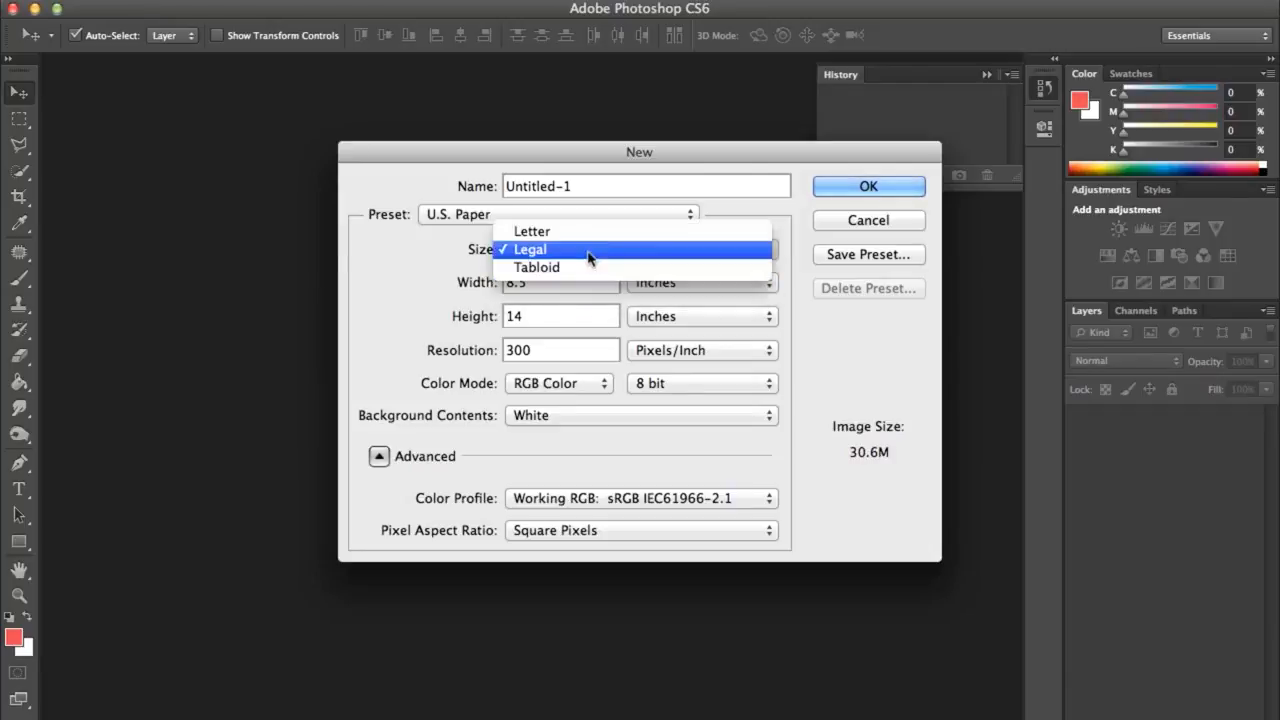
left_click(596, 244)
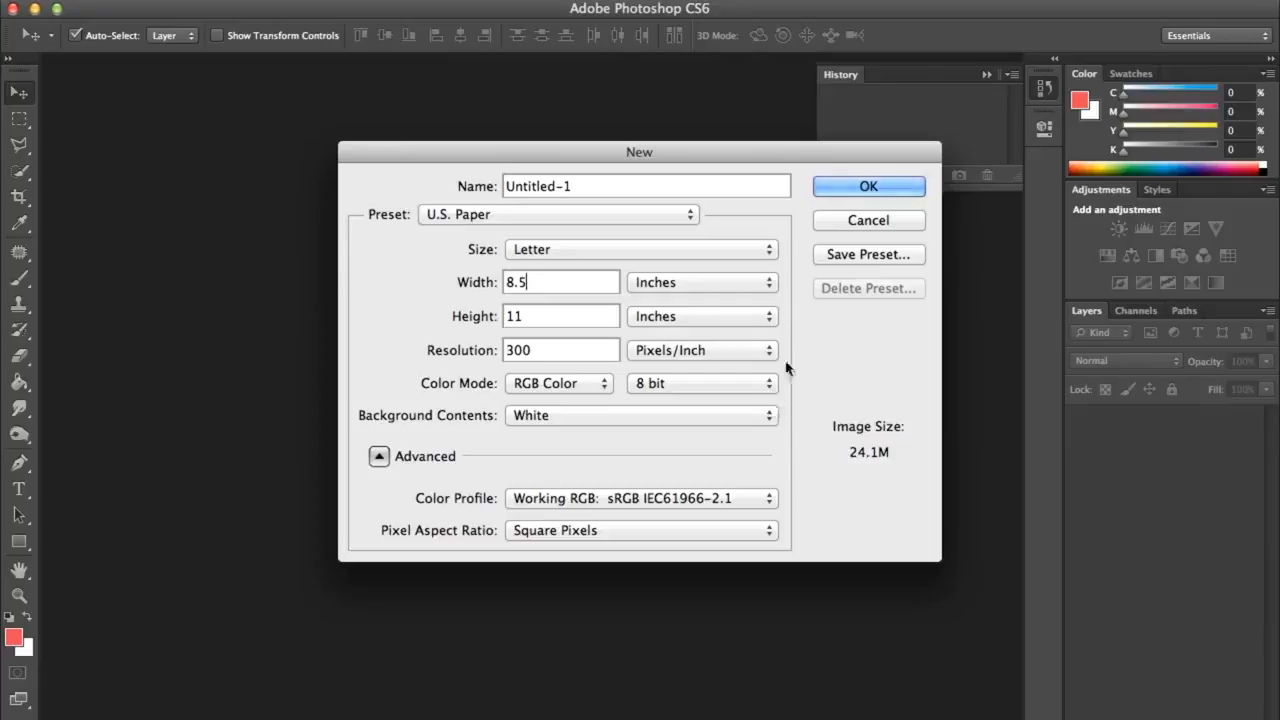
left_click(890, 190)
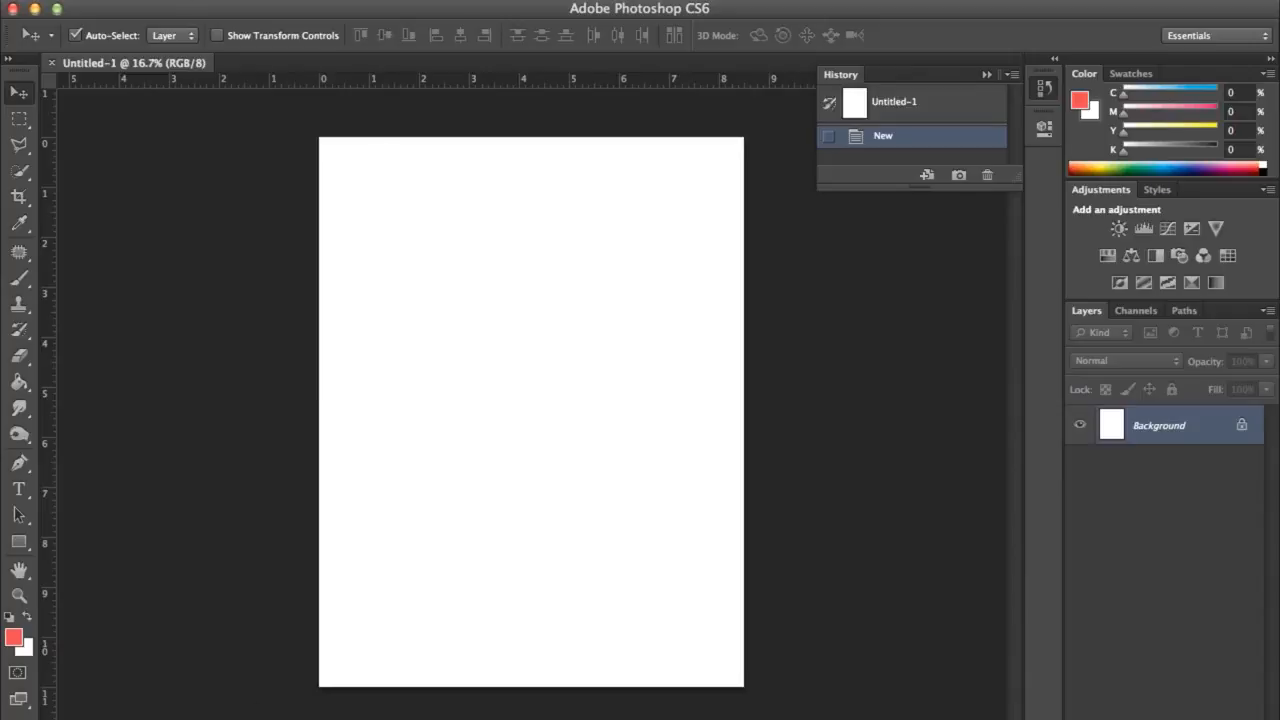
left_click(161, 1)
left_click(186, 27)
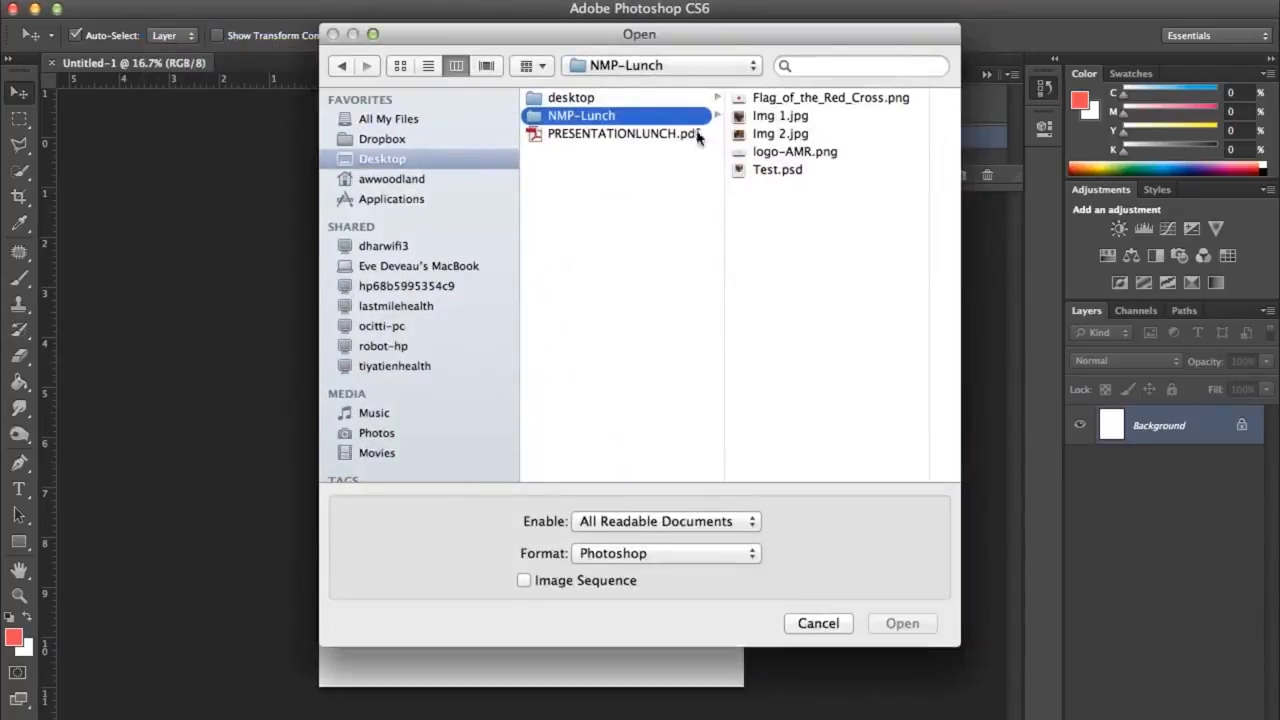
left_click_drag(573, 37, 807, 40)
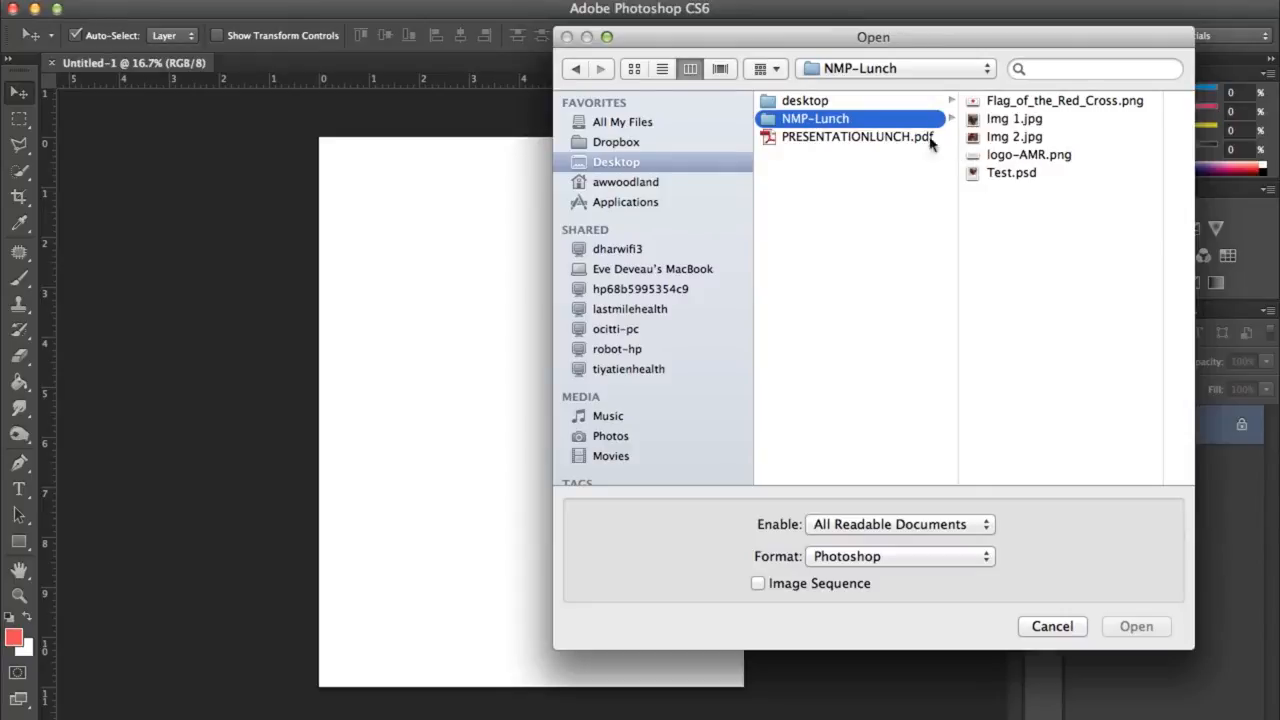
left_click(1006, 120)
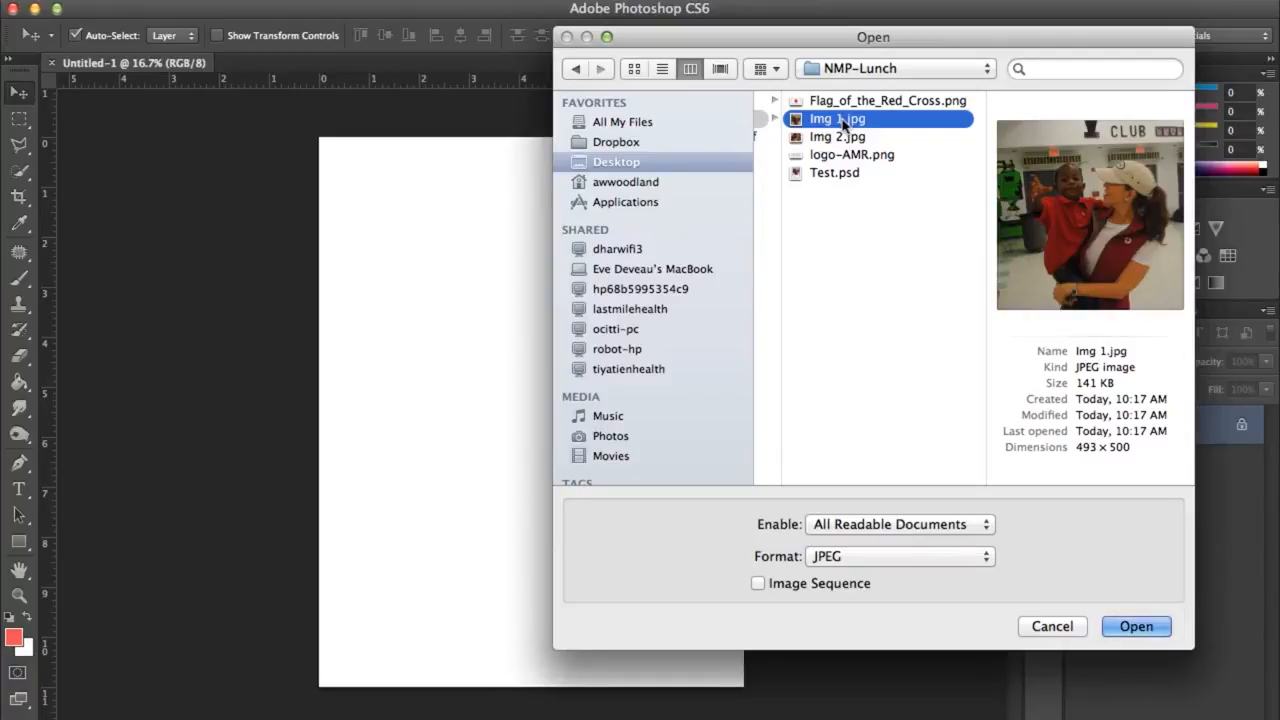
left_click_drag(843, 120, 466, 354)
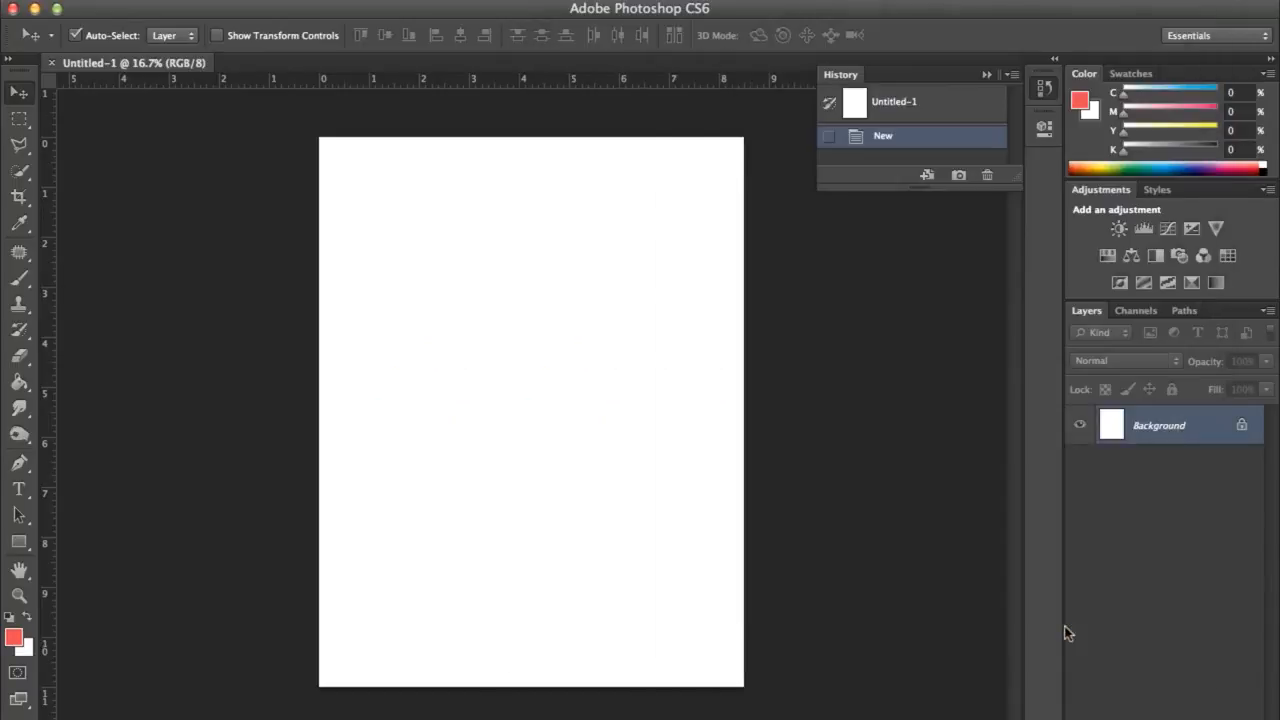
left_click(1062, 628)
Open Img 1.jpg from the NMP-Lunch folder and copy its image as a new layer onto the Untitled-1 page
left_click(165, 2)
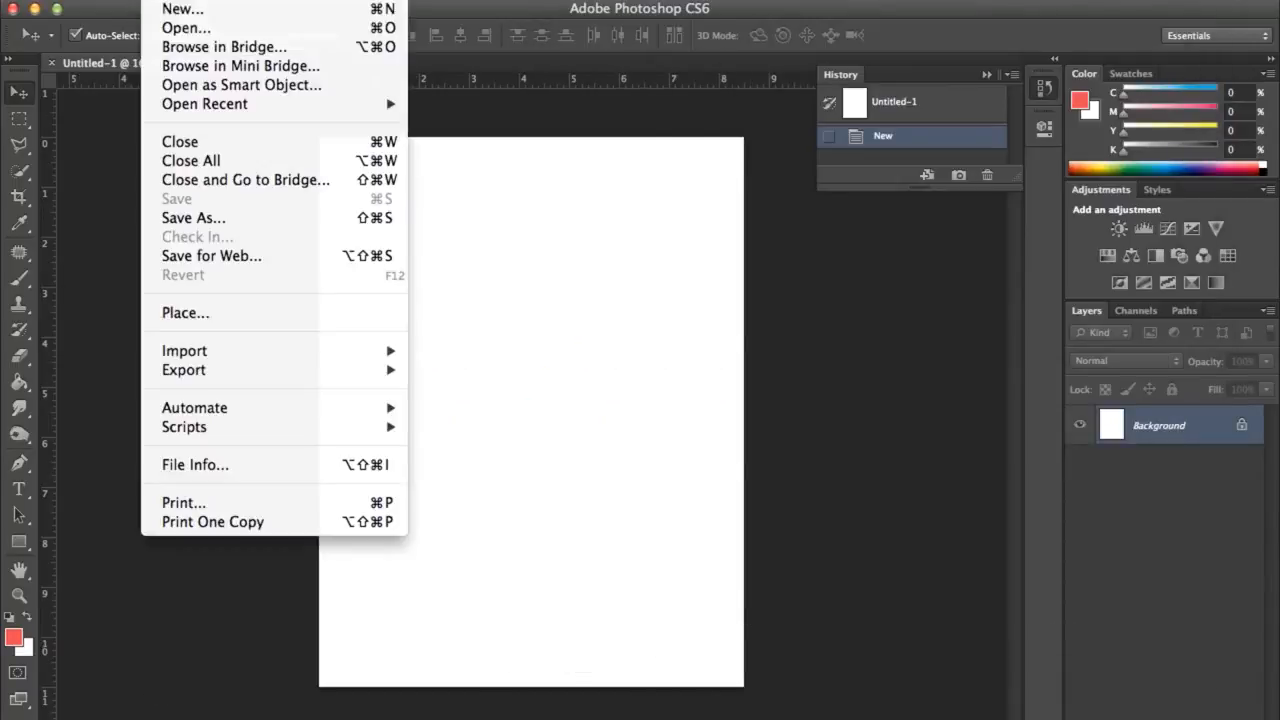
left_click(180, 30)
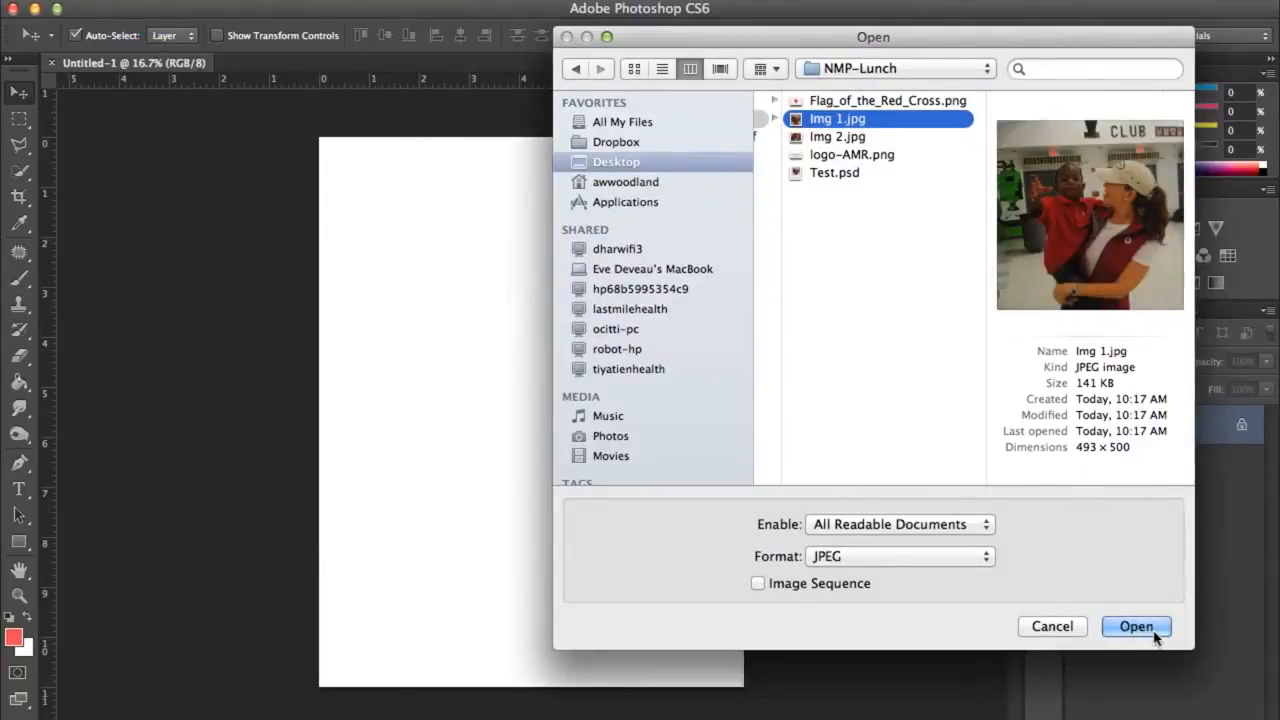
left_click(1155, 630)
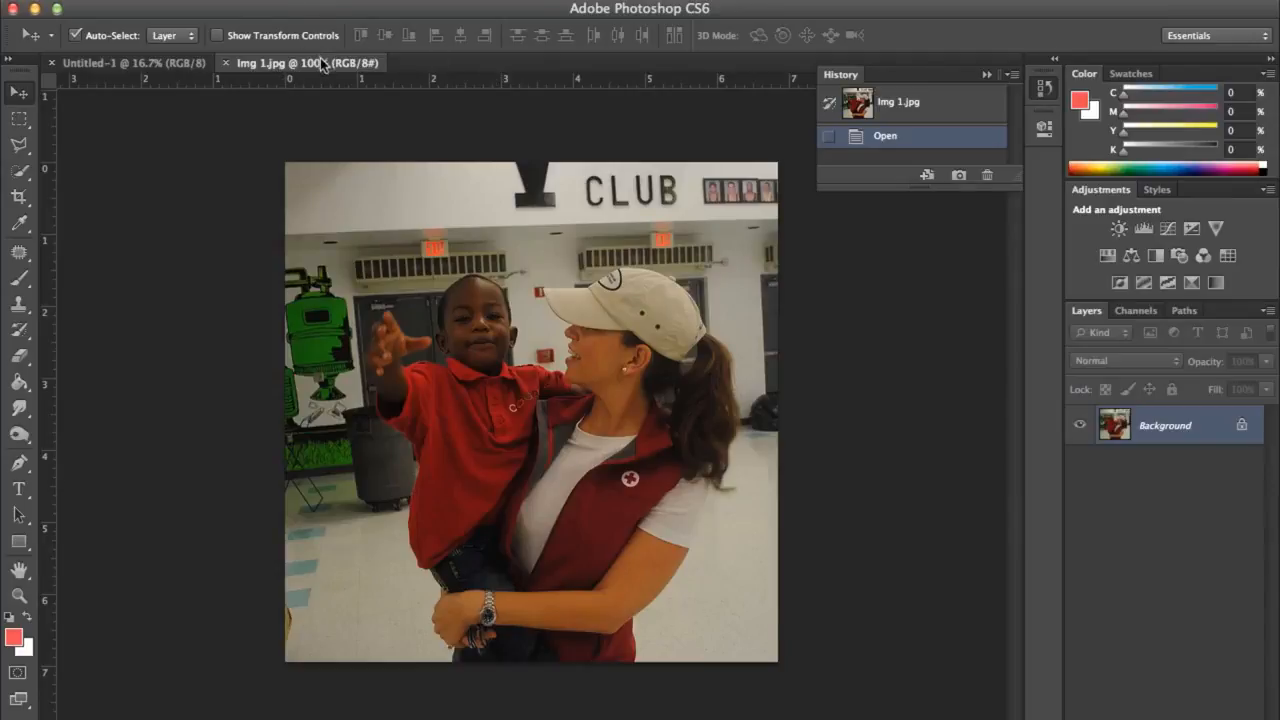
left_click_drag(322, 66, 647, 103)
left_click_drag(852, 293, 503, 330)
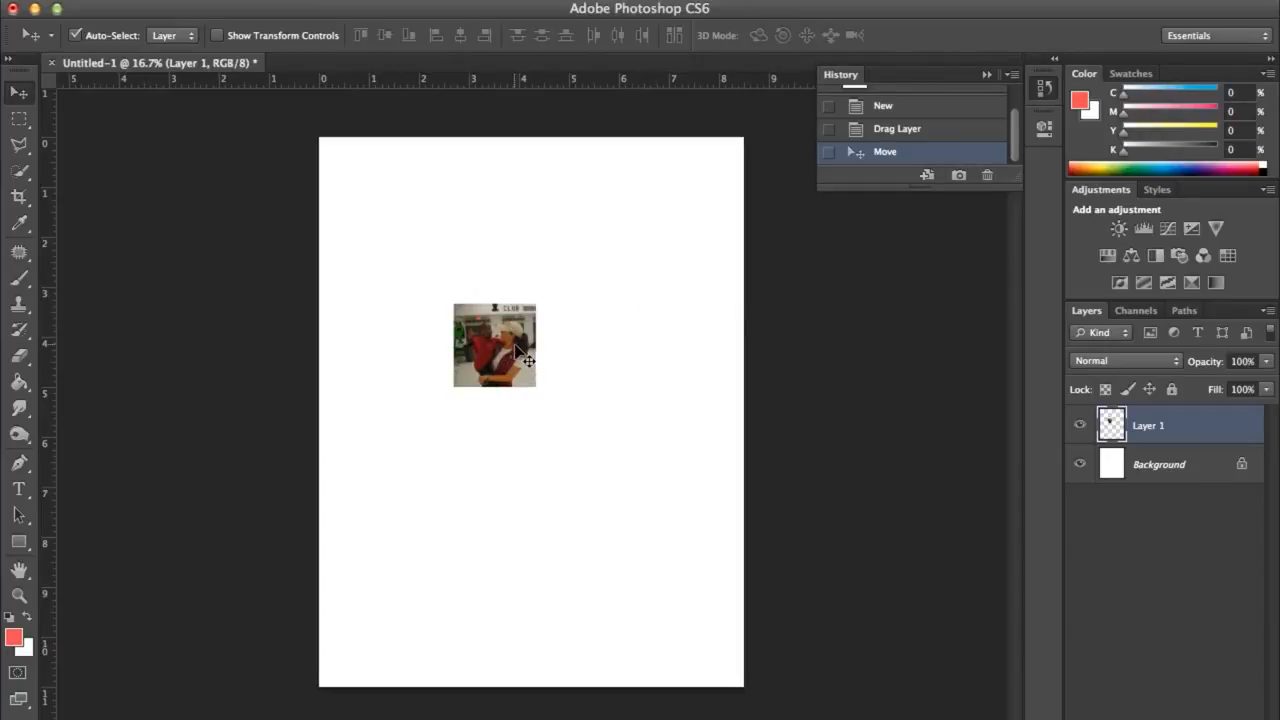
left_click(204, 0)
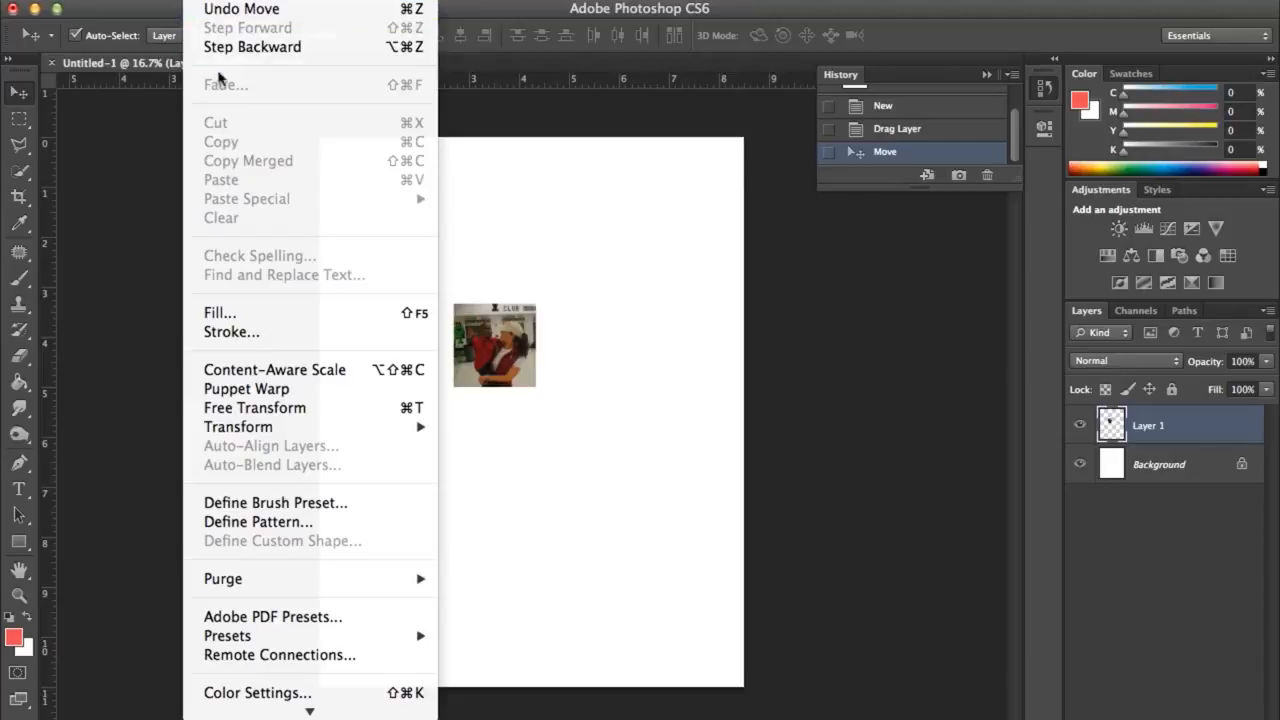
mouse_move(263, 430)
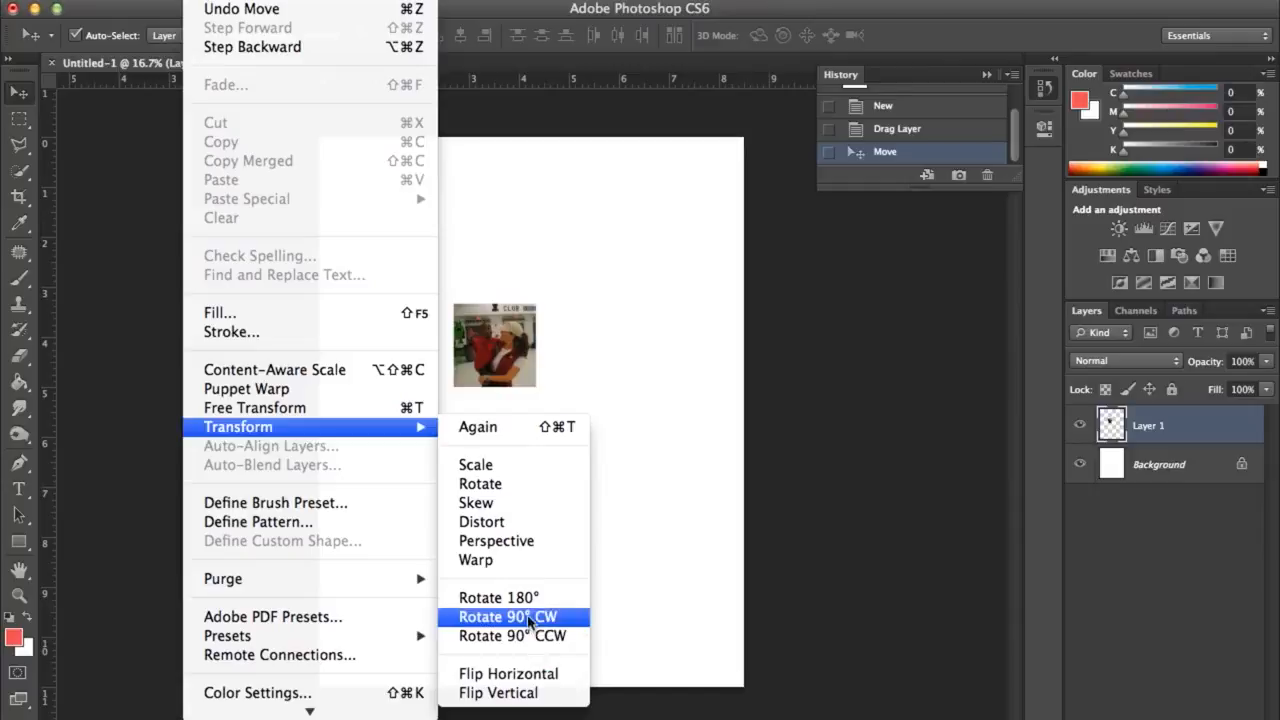
left_click(507, 476)
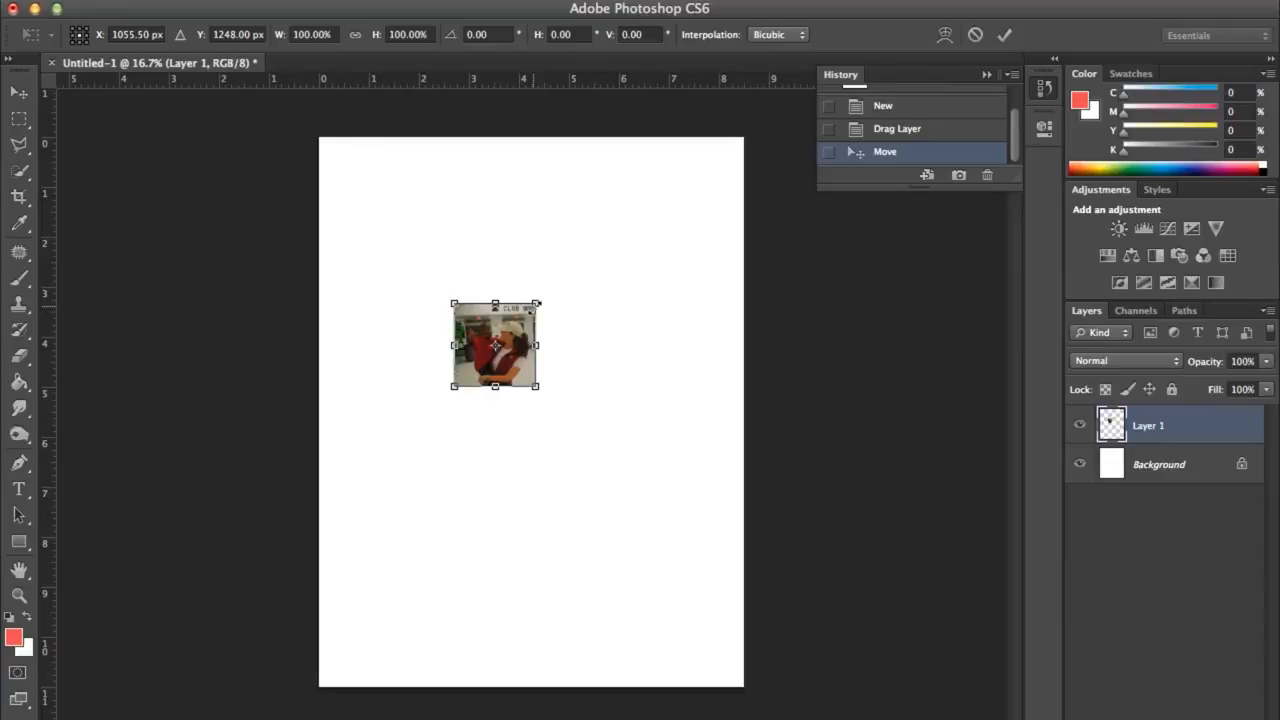
left_click_drag(536, 302, 569, 287)
key("Escape")
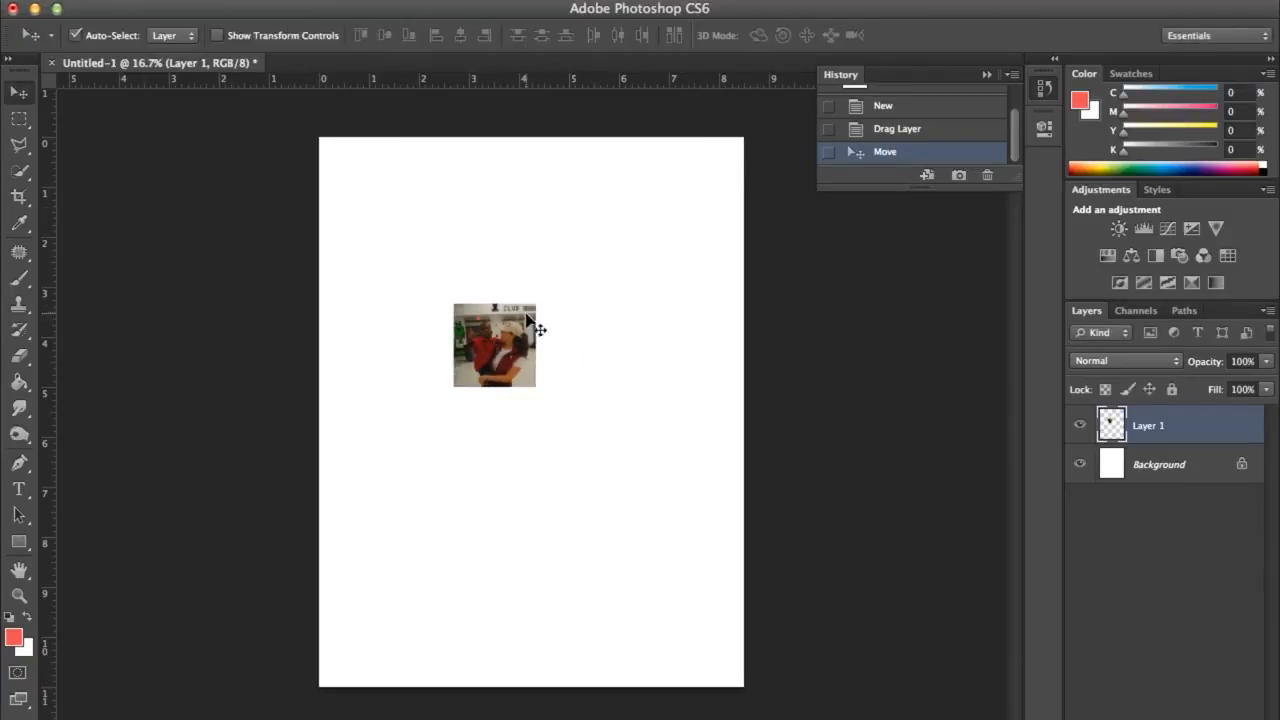
Scale the photo layer proportionally to about 410% and move it flush with the page's right edge
left_click(202, 1)
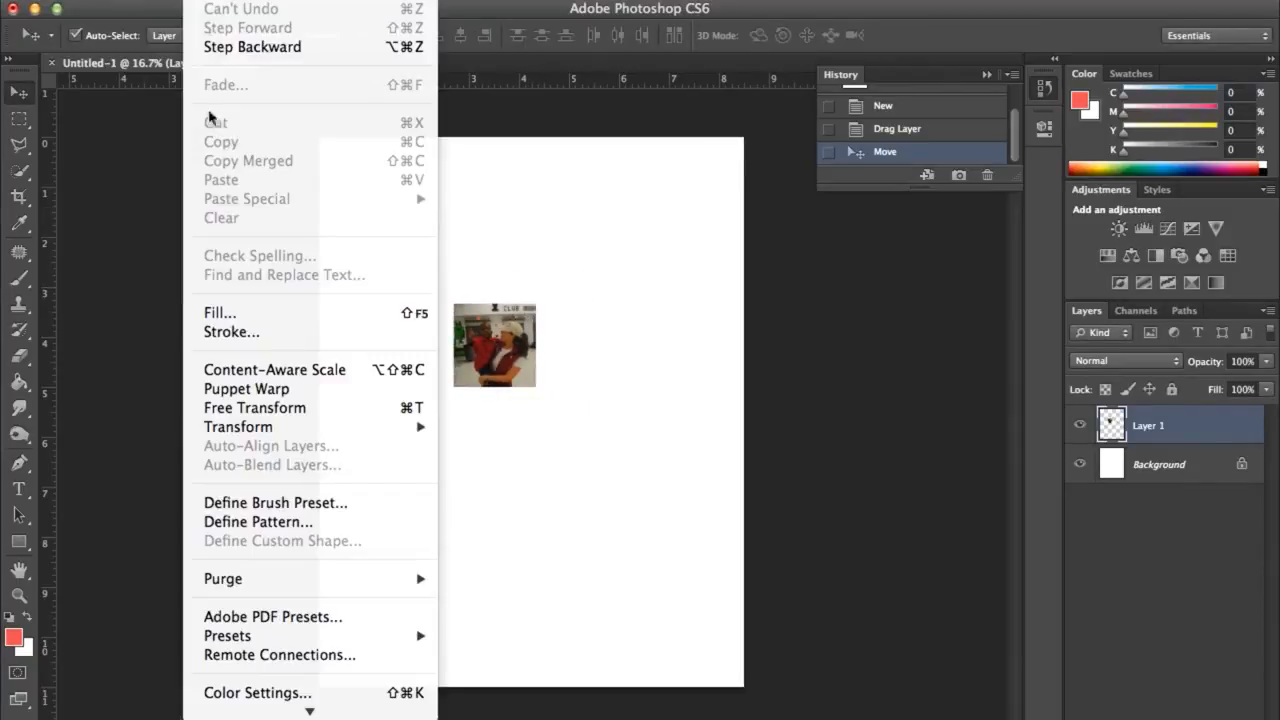
mouse_move(330, 432)
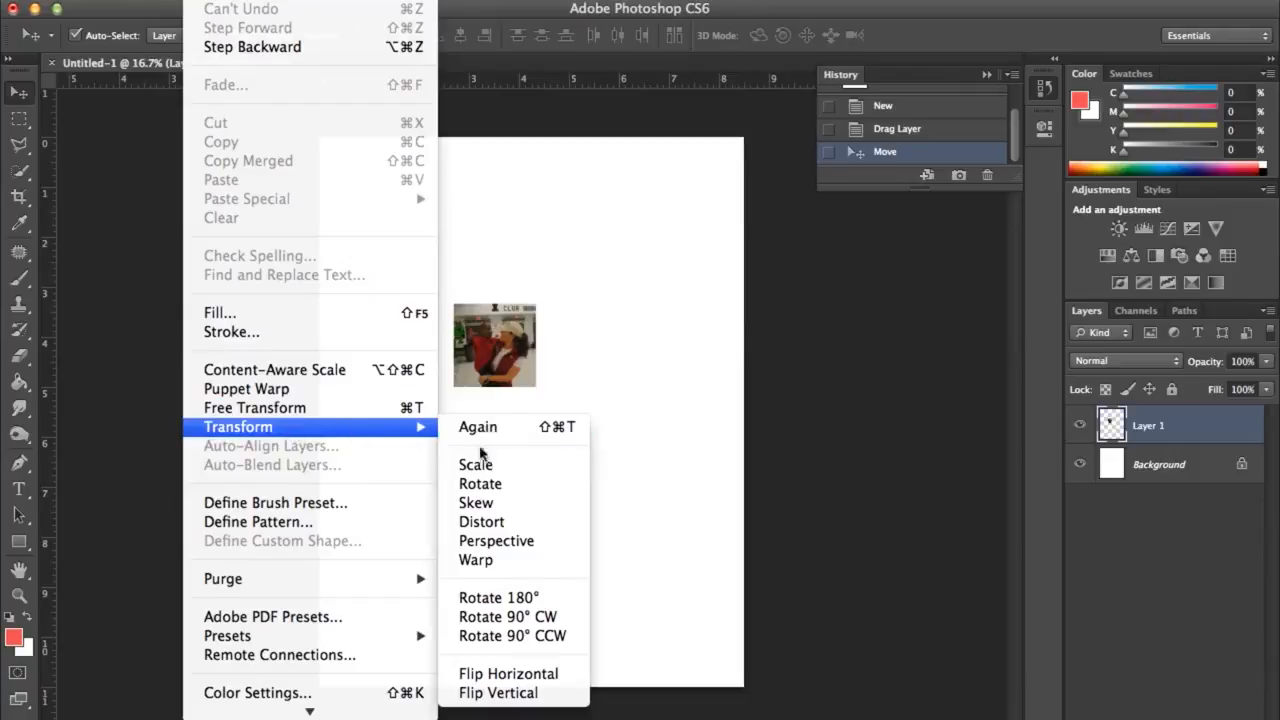
left_click(476, 464)
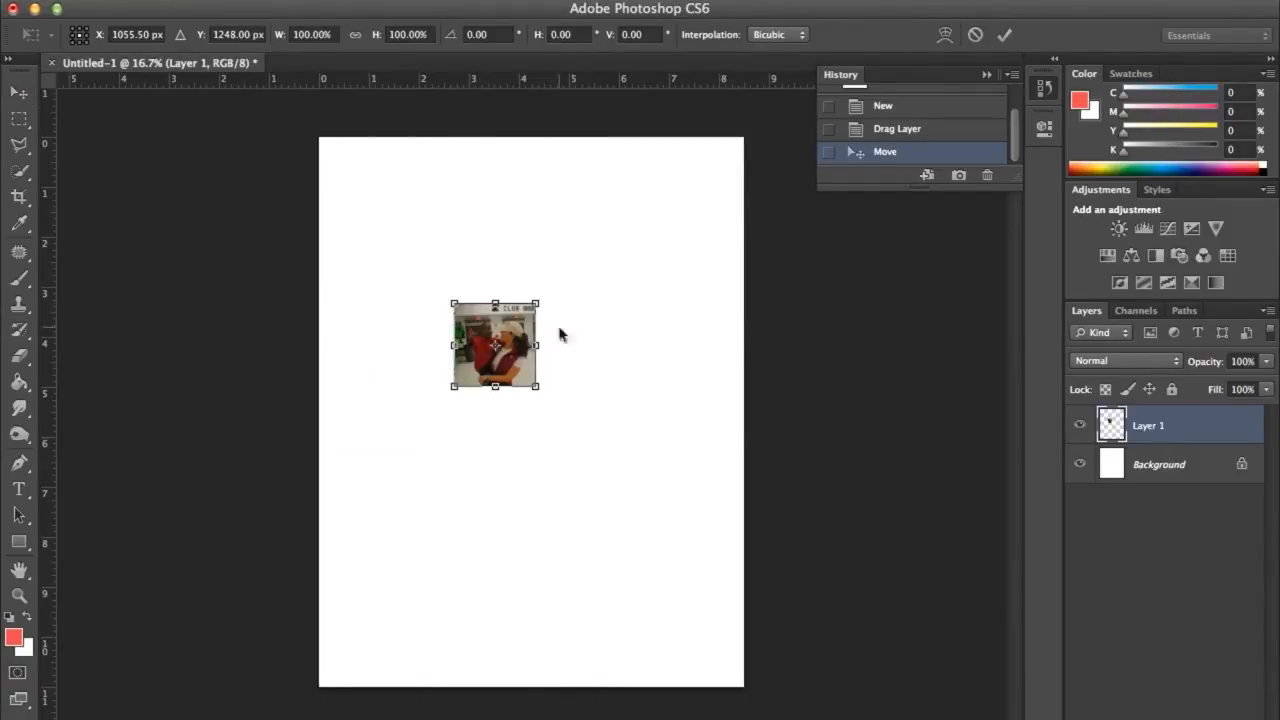
left_click_drag(541, 298, 700, 138)
left_click_drag(454, 386, 363, 481)
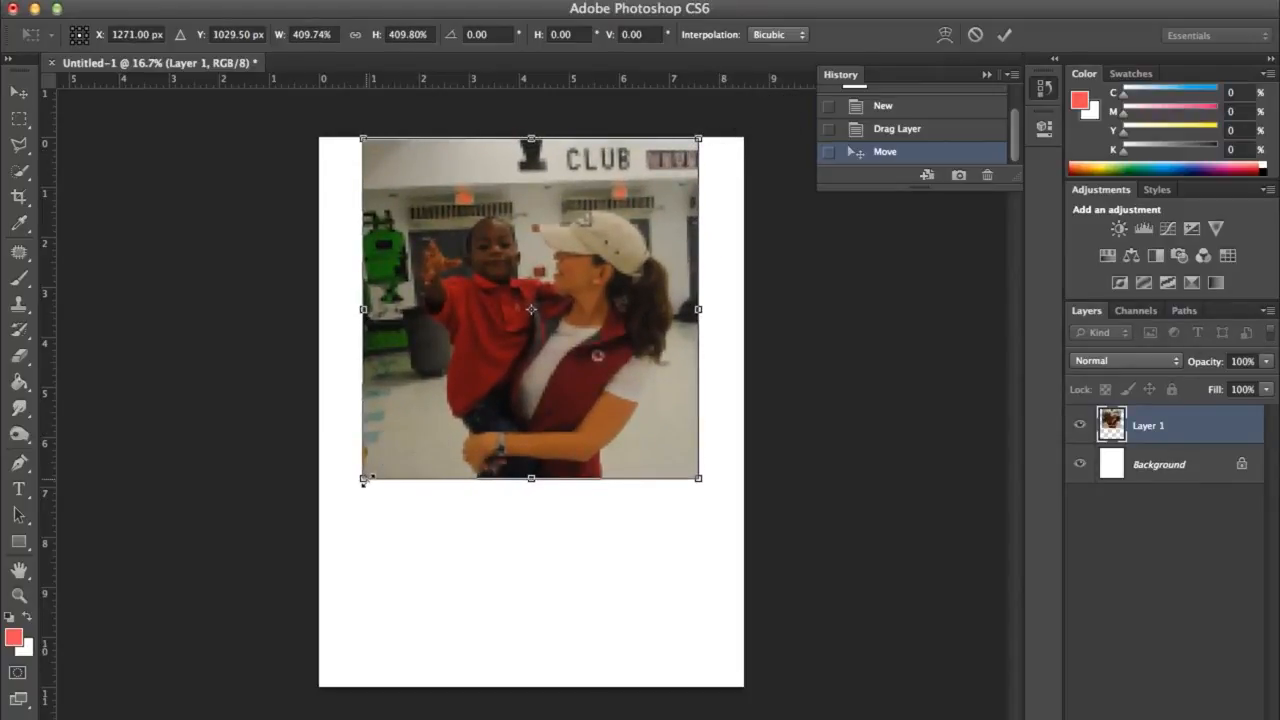
key("Return")
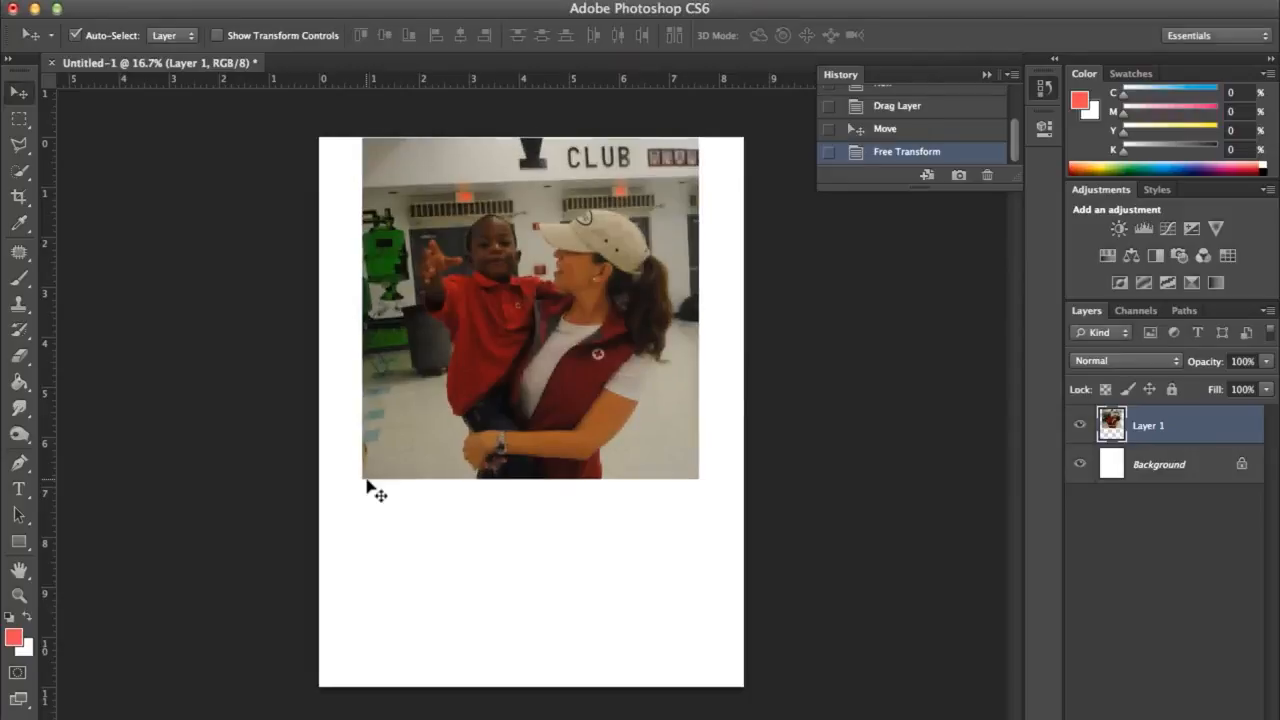
left_click_drag(583, 329, 628, 331)
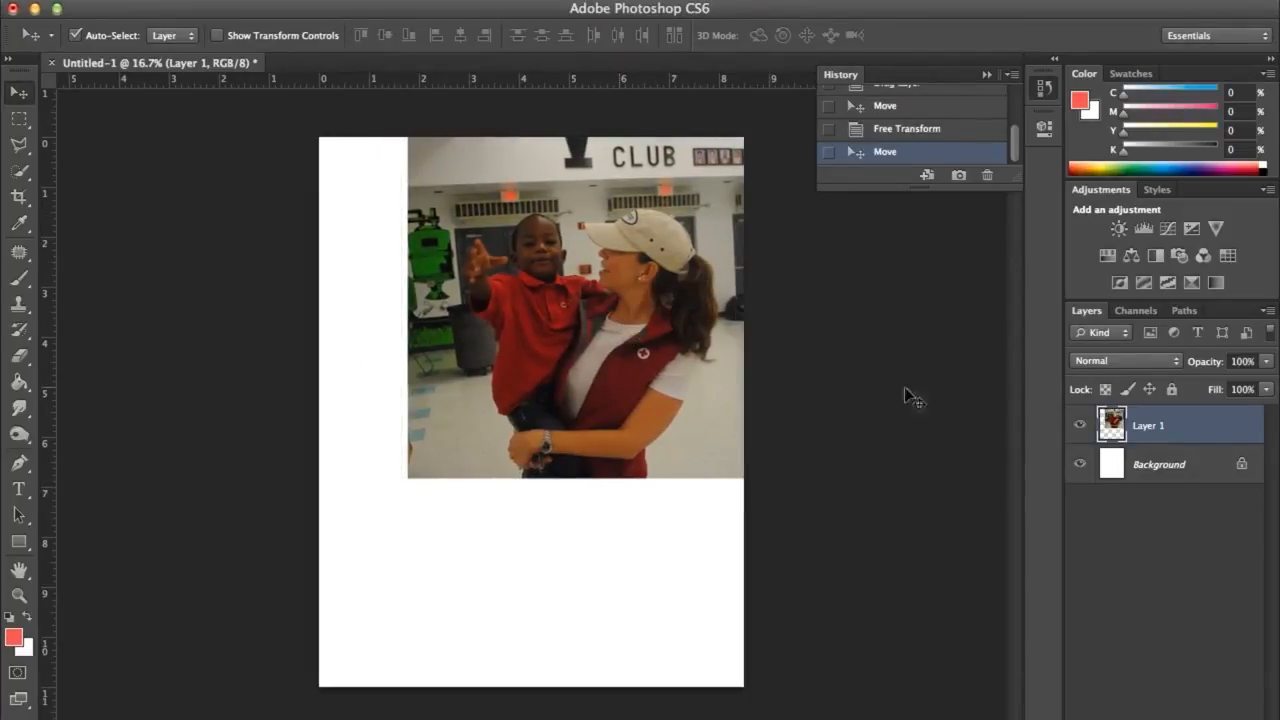
Rename the photo layer as Big Img
double_click(1151, 441)
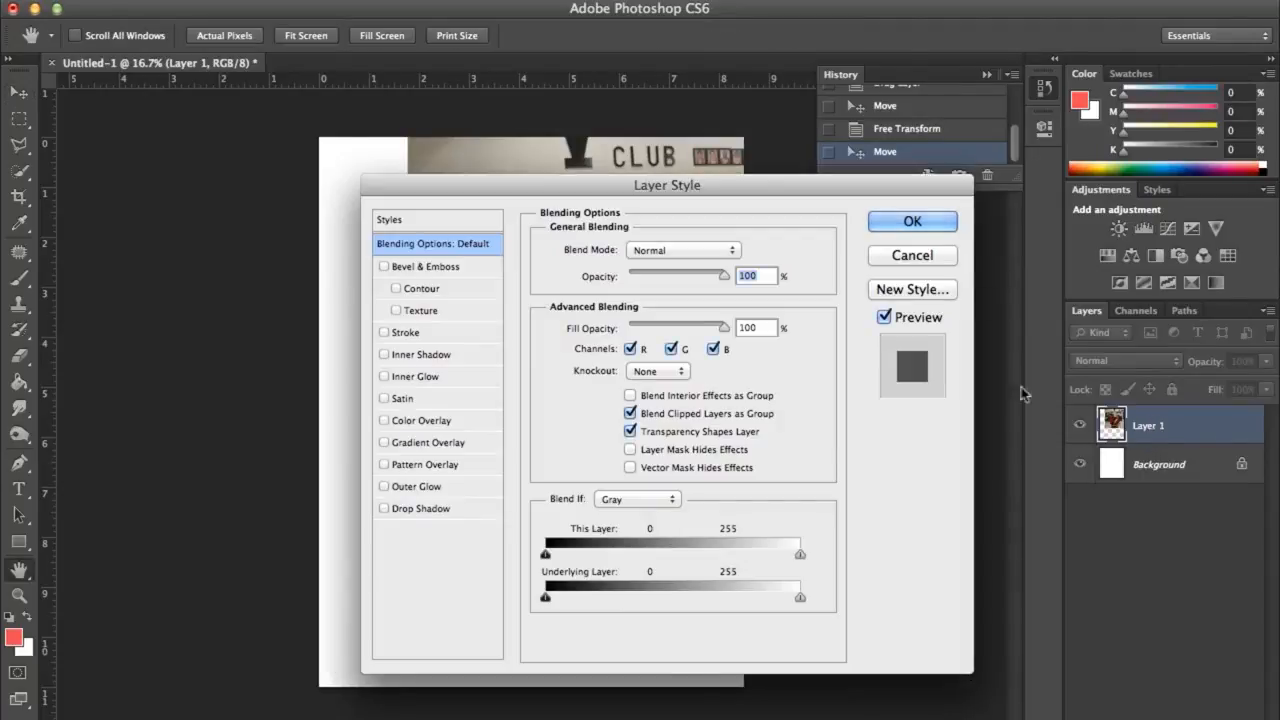
left_click(914, 257)
double_click(1152, 427)
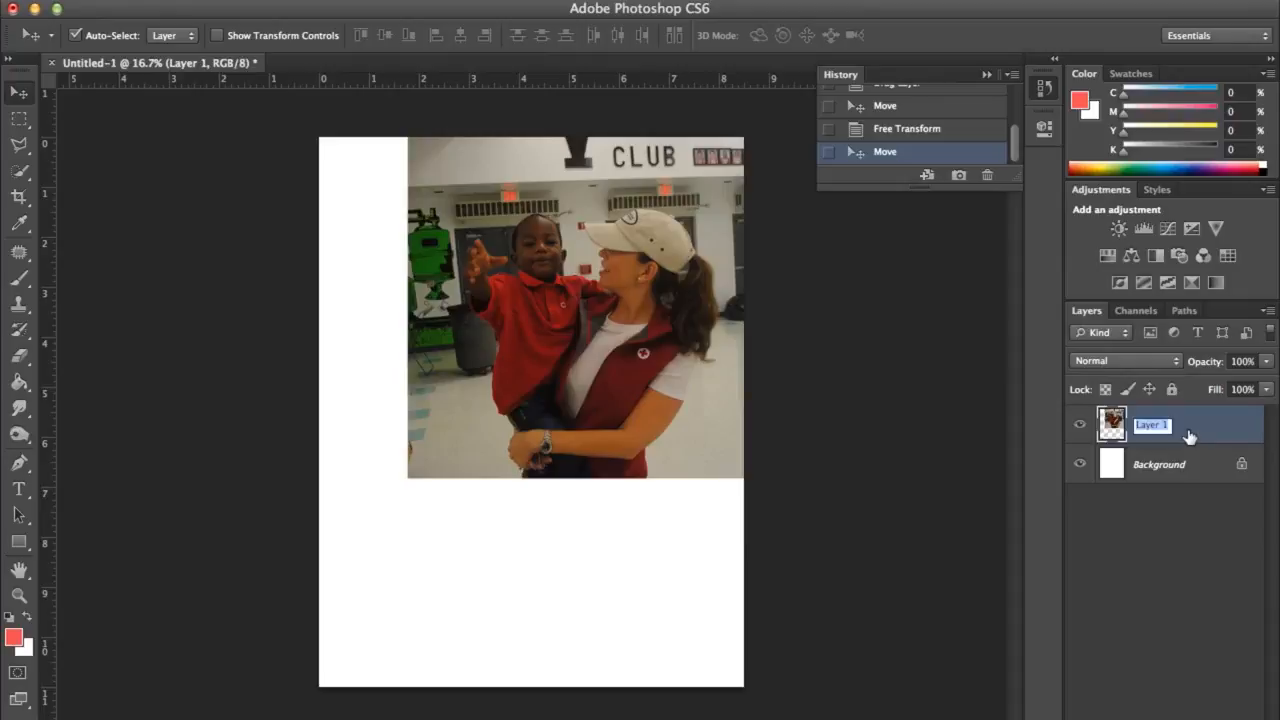
type("Big Img")
key("Return")
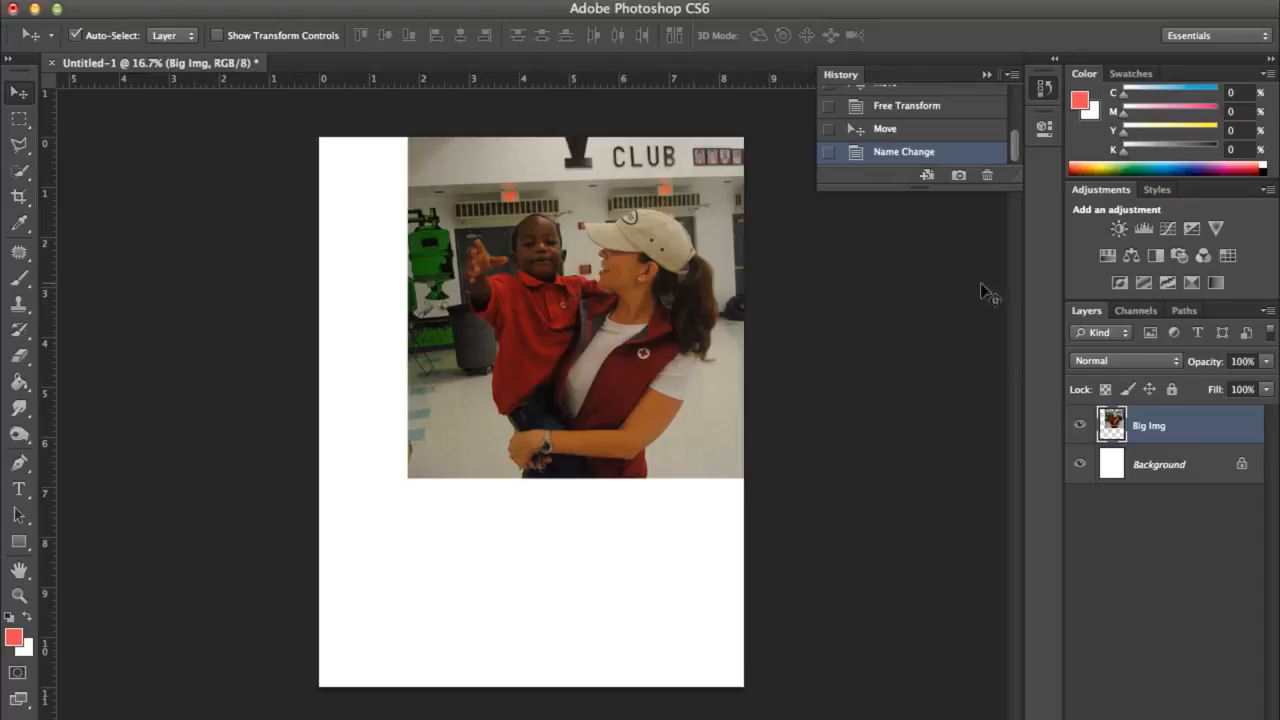
Apply a Brightness/Contrast adjustment to the Big Img layer with brightness 30 and contrast -10
left_click(1178, 466)
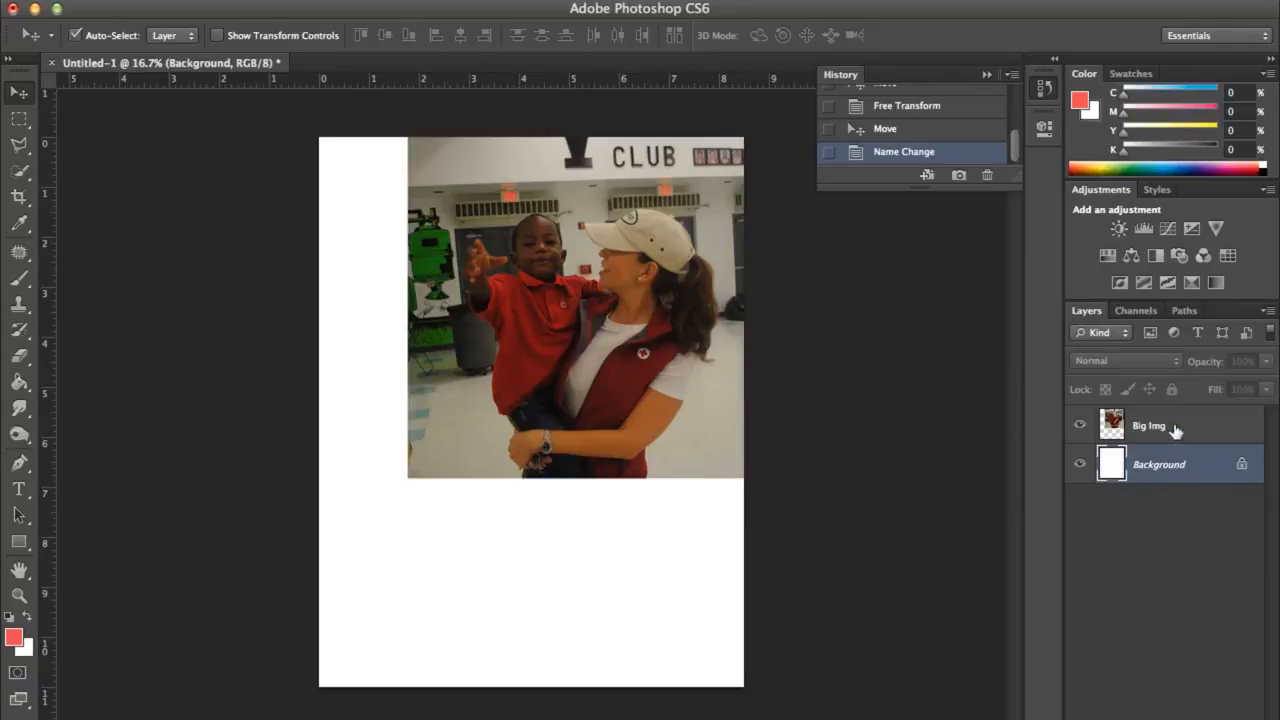
left_click(1176, 430)
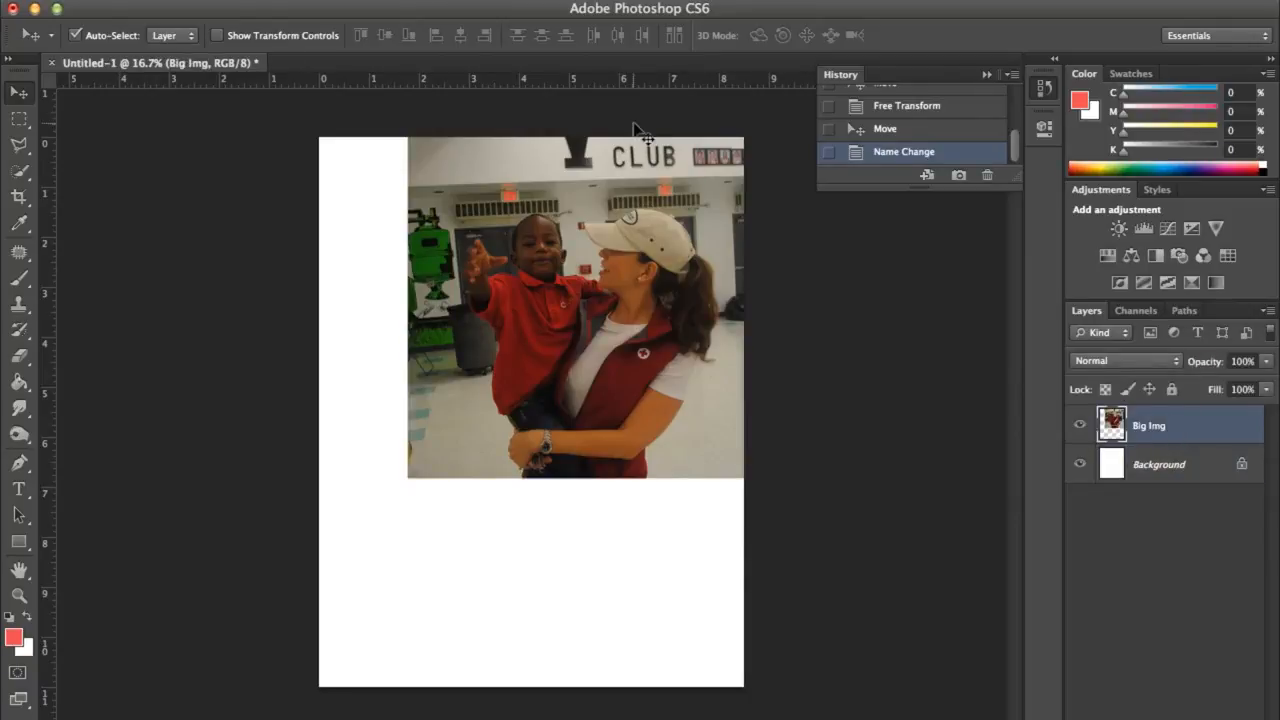
left_click(251, 0)
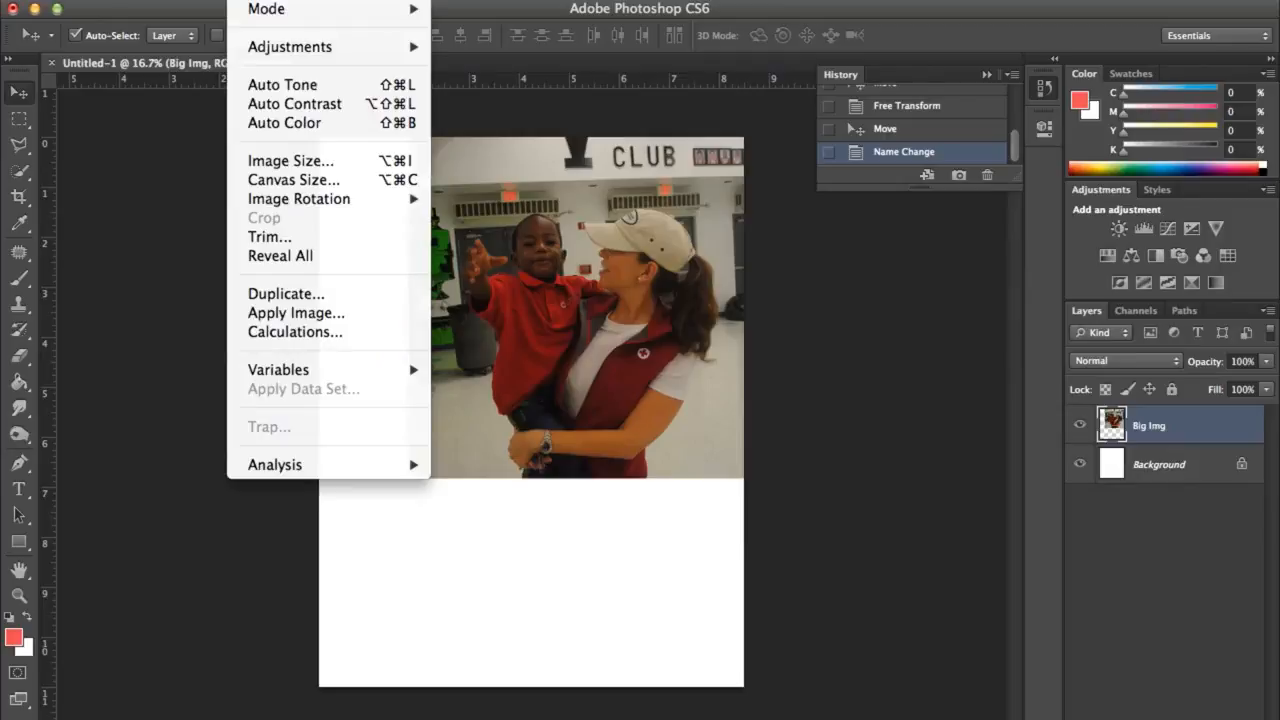
mouse_move(276, 50)
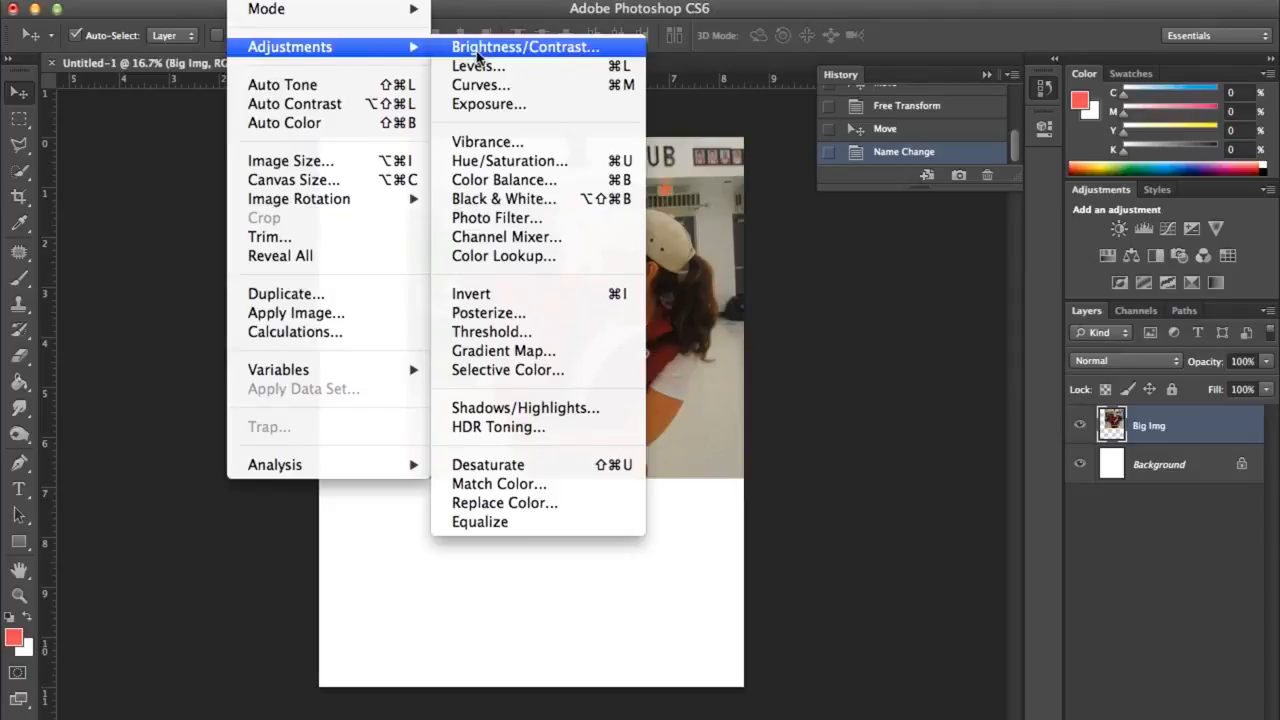
left_click(477, 57)
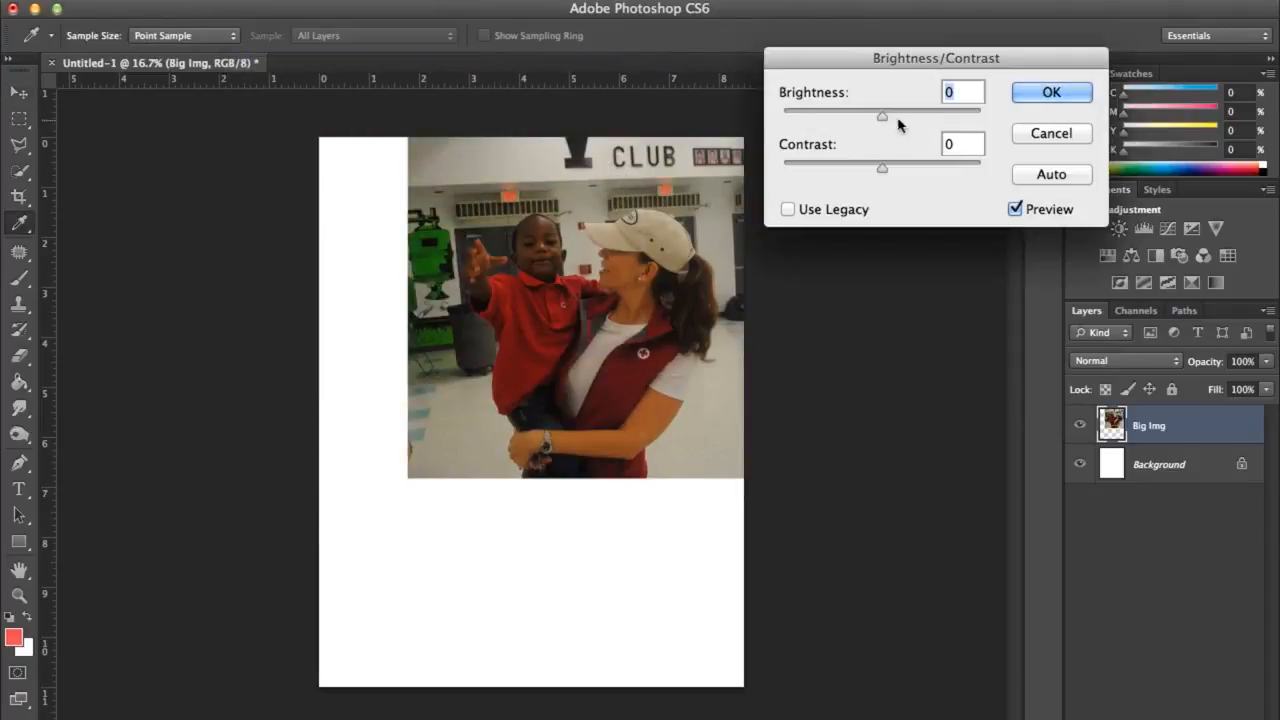
left_click_drag(881, 116, 908, 116)
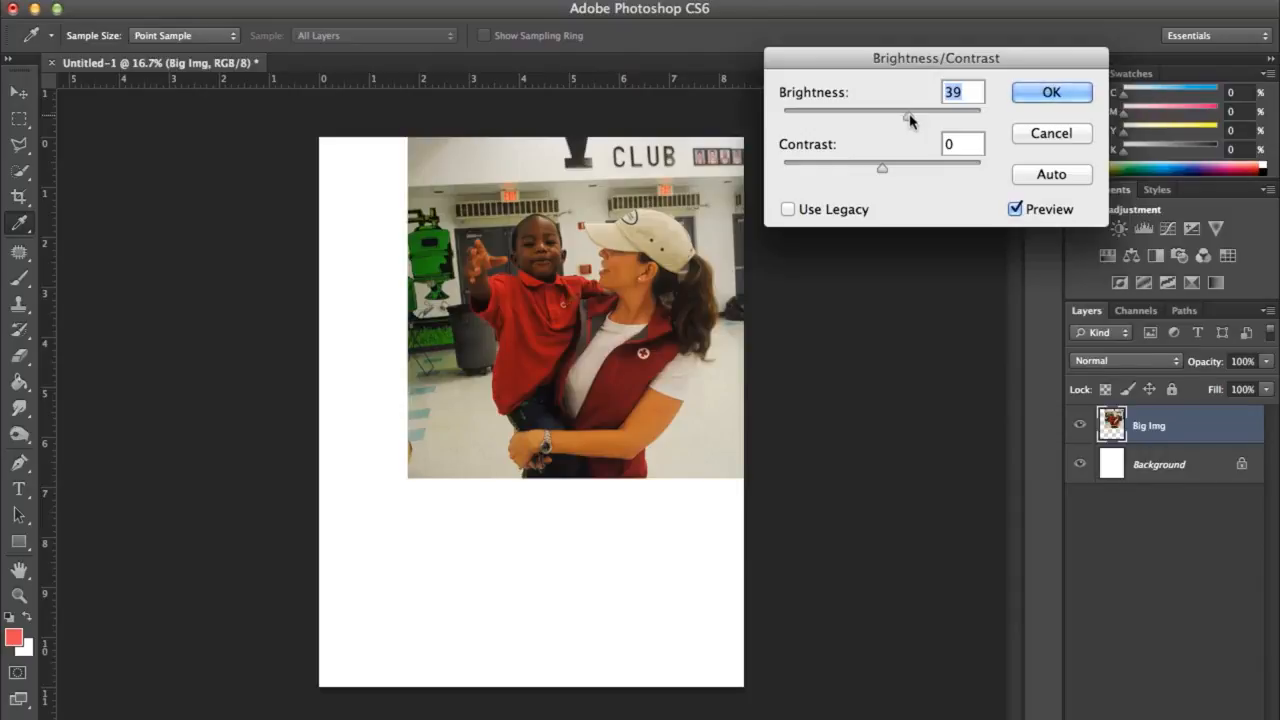
left_click_drag(908, 118, 902, 118)
left_click_drag(880, 168, 860, 168)
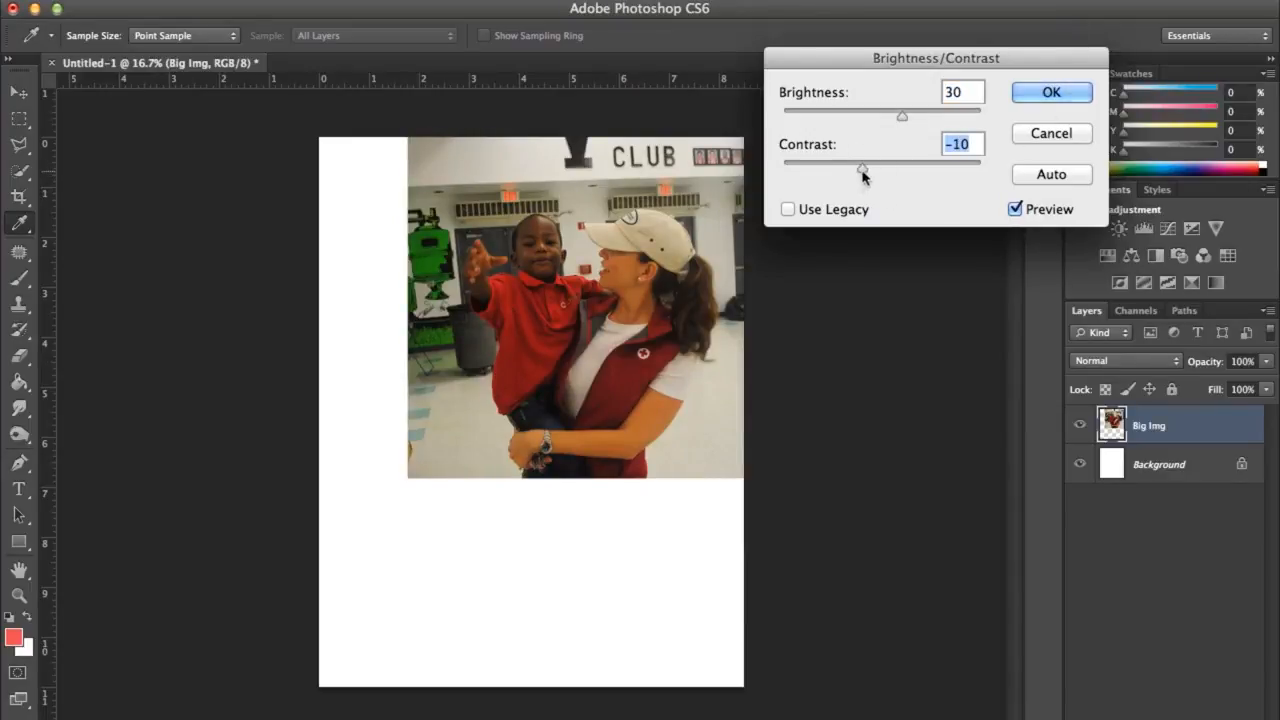
left_click(1078, 92)
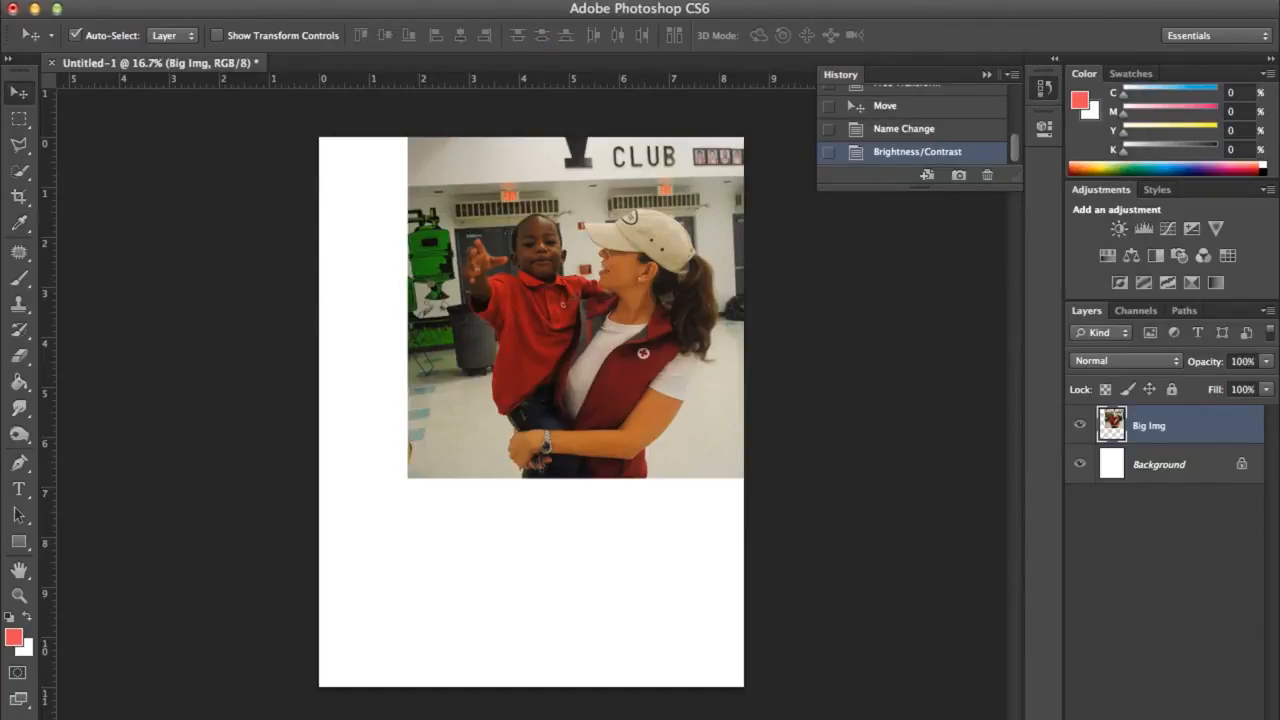
Apply a Hue/Saturation adjustment to the Big Img layer with hue -4 and saturation -26
left_click(245, 0)
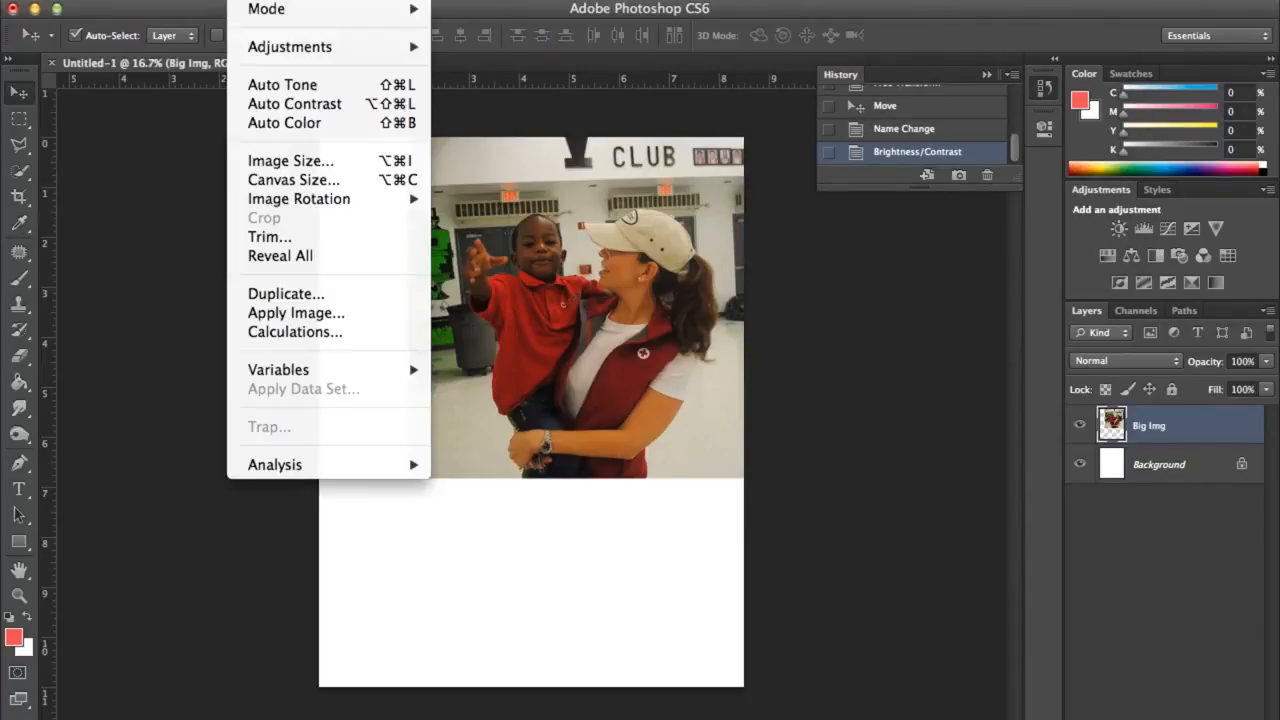
mouse_move(277, 49)
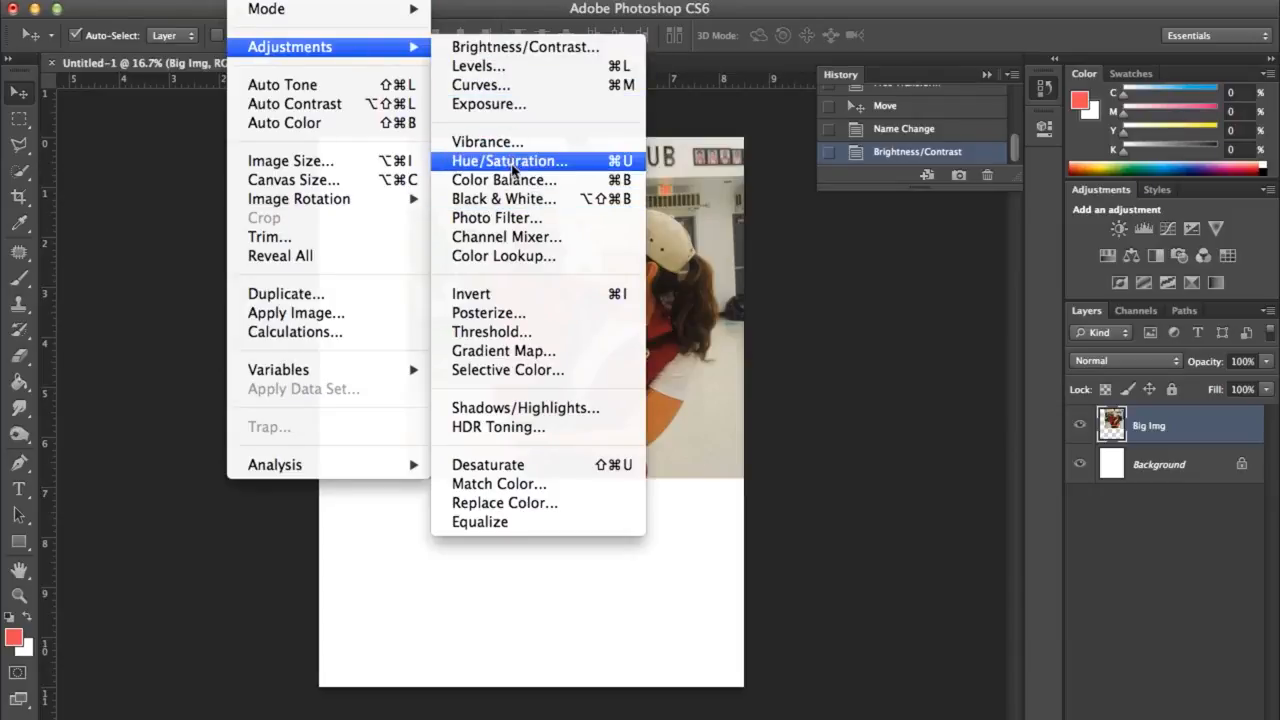
left_click(513, 166)
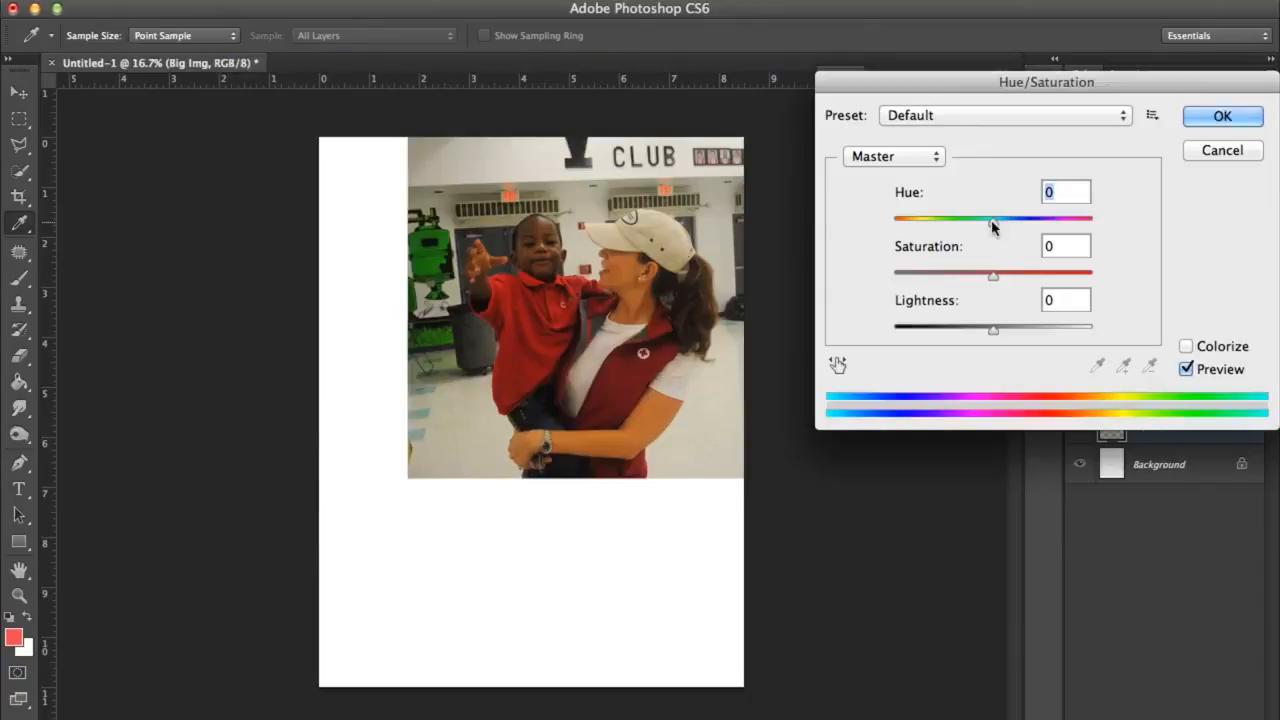
mouse_move(993, 224)
left_mouse_down()
mouse_move(966, 223)
mouse_move(1076, 222)
mouse_move(991, 229)
left_mouse_up()
left_click_drag(995, 277, 966, 281)
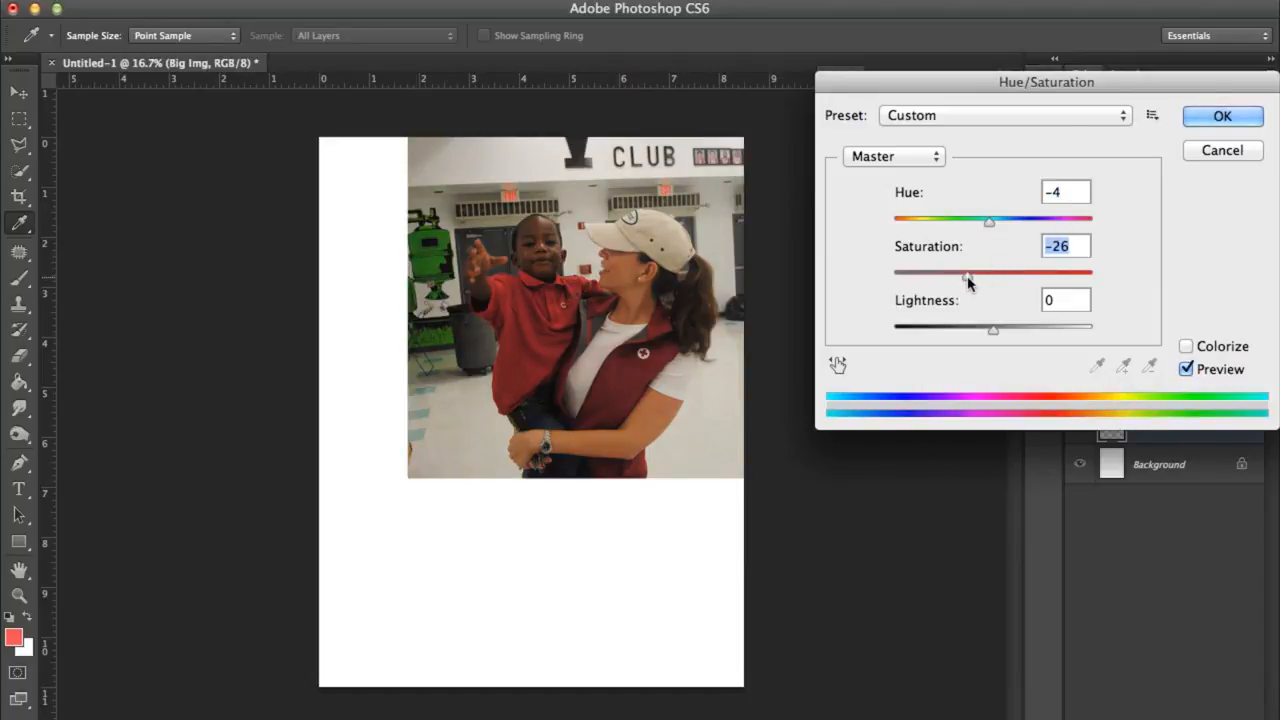
left_click(1218, 118)
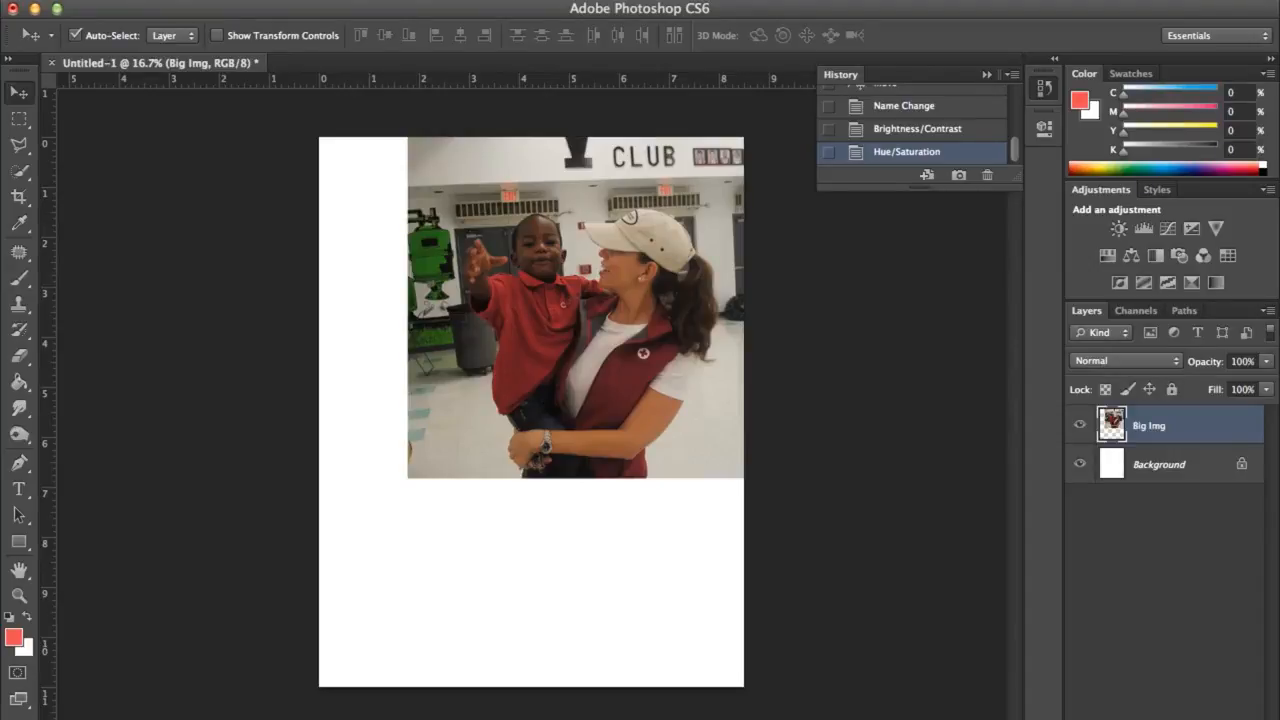
Preview a tinted Black & White adjustment on the Big Img layer with different tint hues, and discard it
left_click(250, 1)
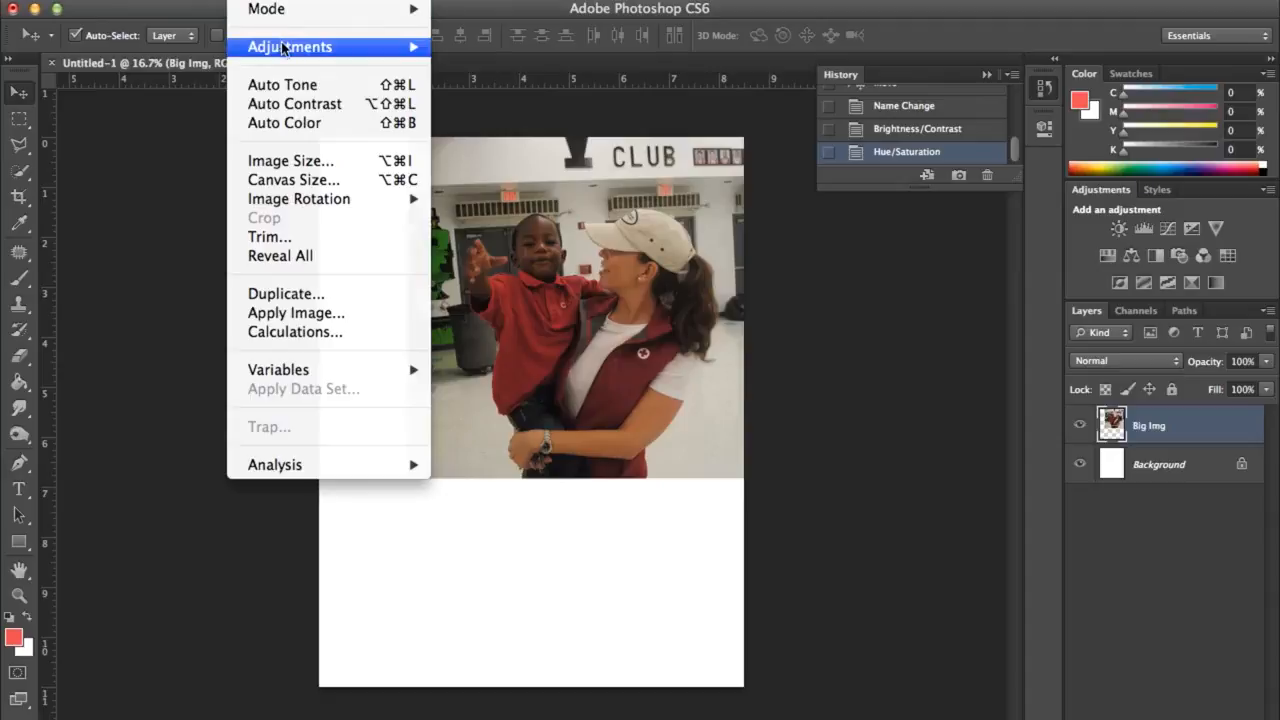
mouse_move(286, 47)
left_click(531, 199)
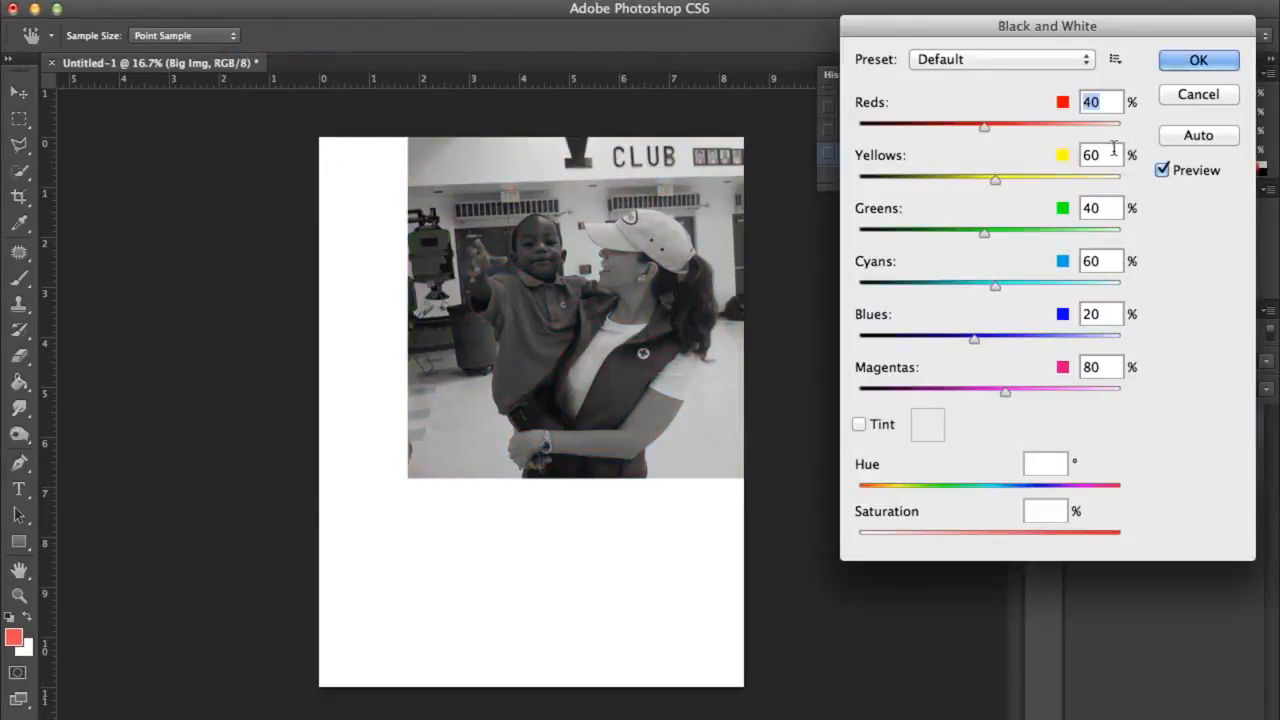
left_click(859, 424)
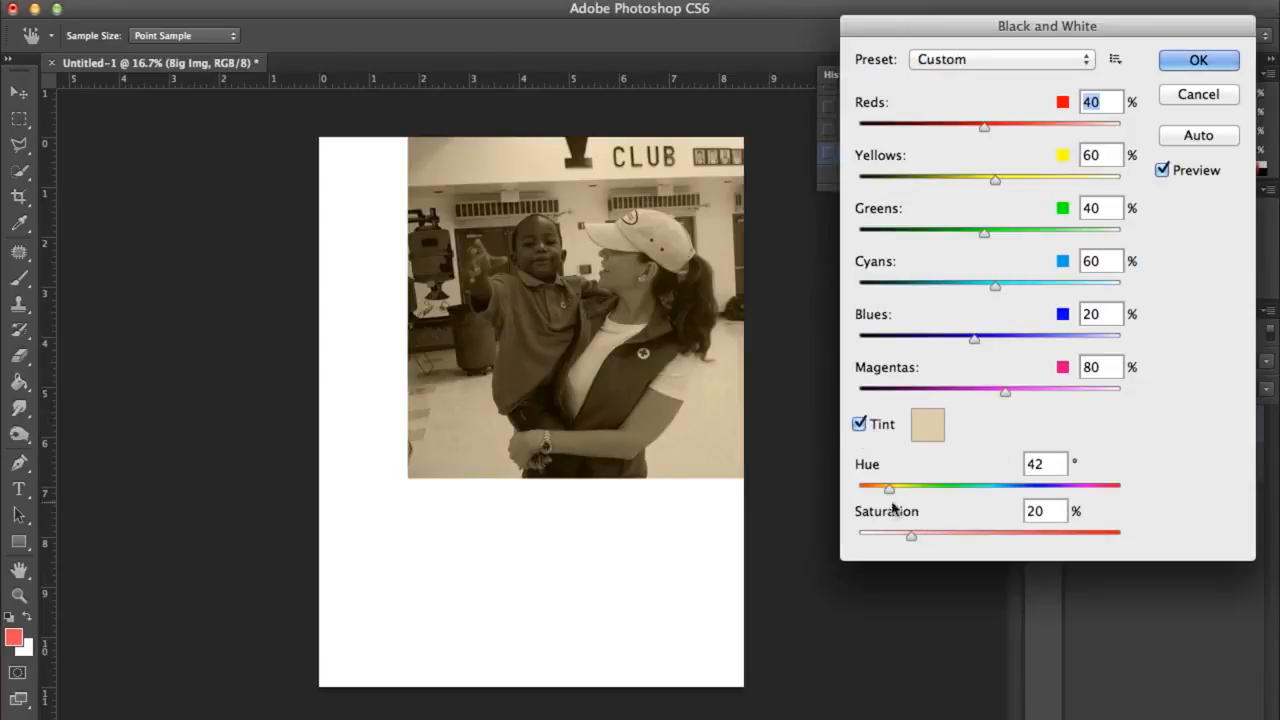
left_click_drag(889, 490, 963, 503)
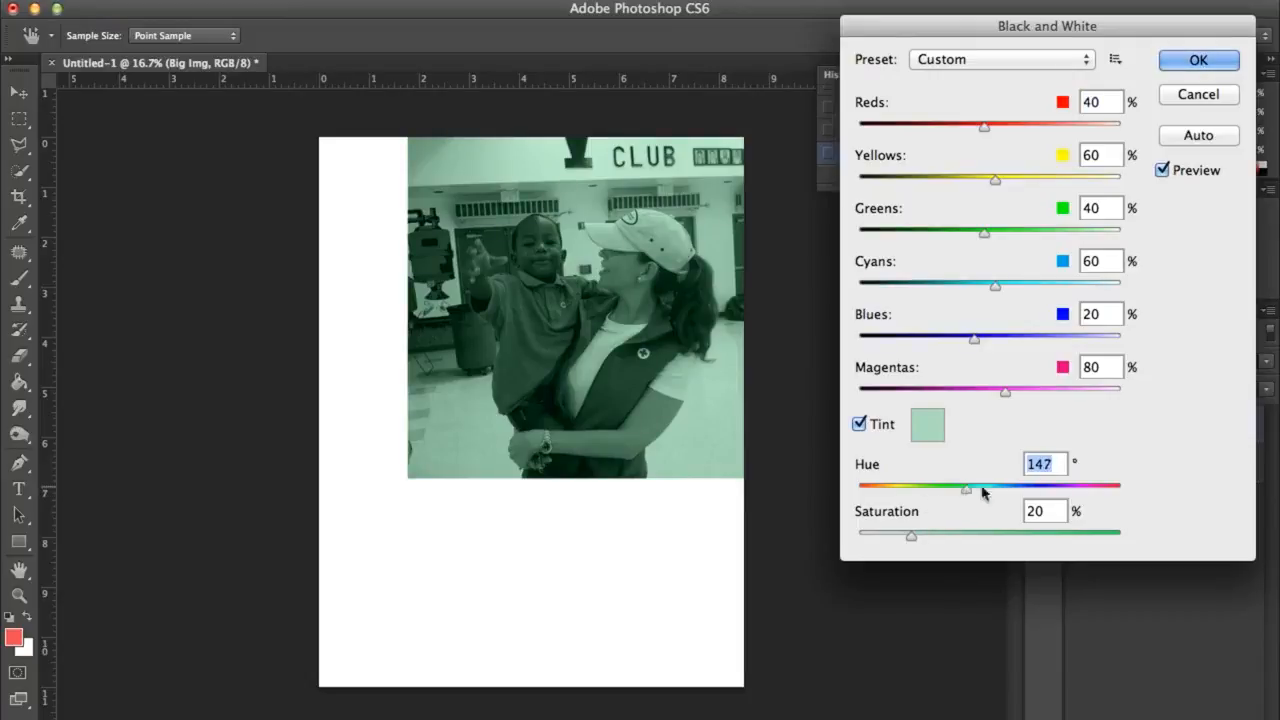
left_click_drag(983, 491, 1034, 491)
left_click(1192, 96)
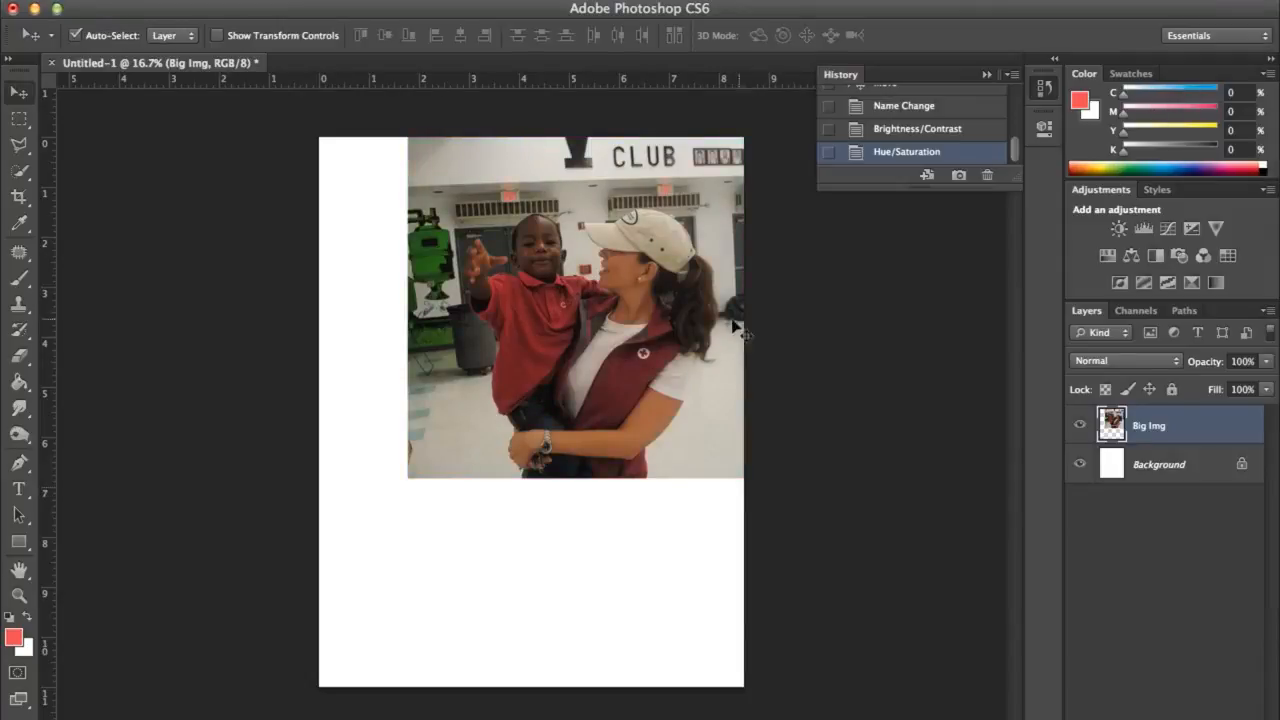
Duplicate the Big Img layer within Untitled-1 as Big Img copy
left_click(942, 396)
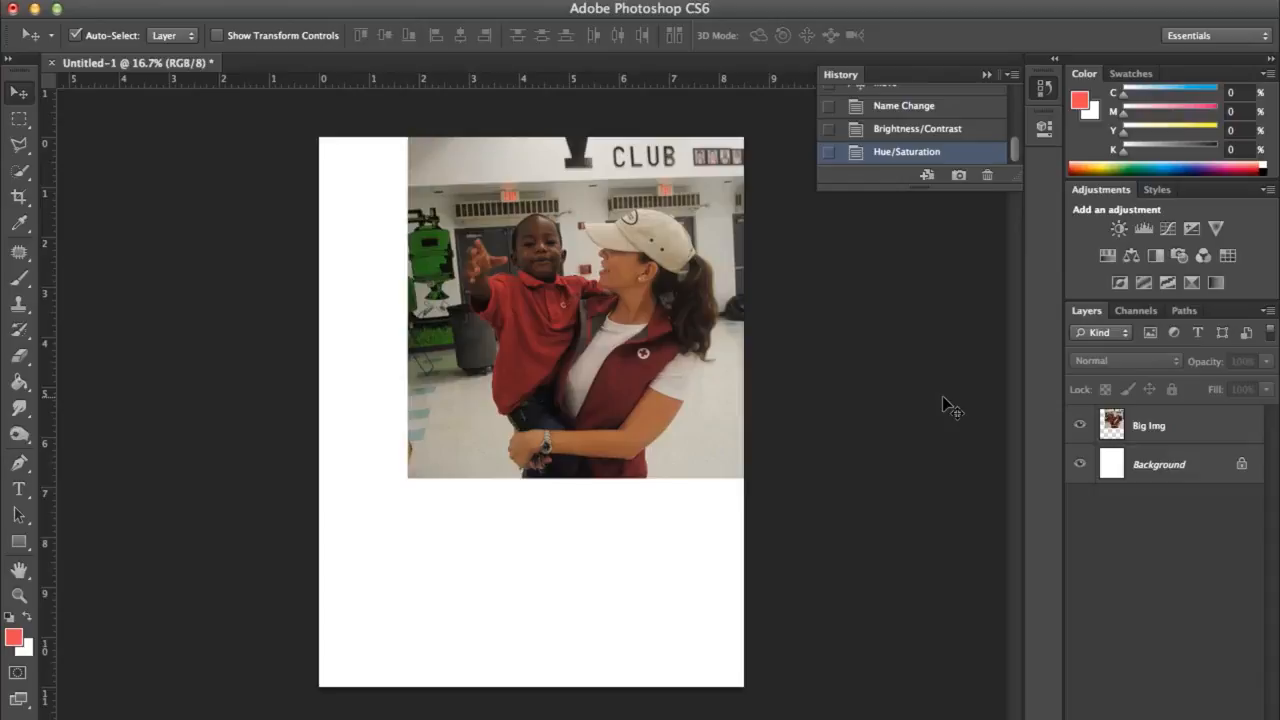
left_click(1159, 432)
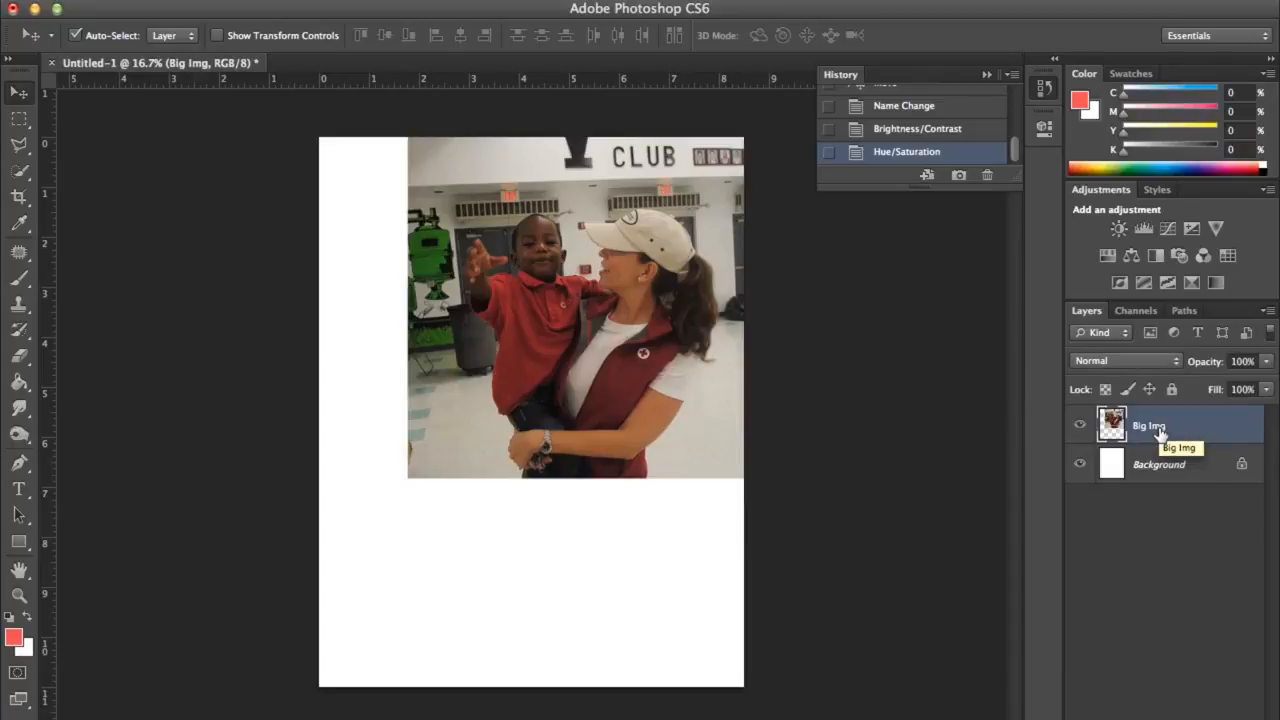
left_click(1268, 312)
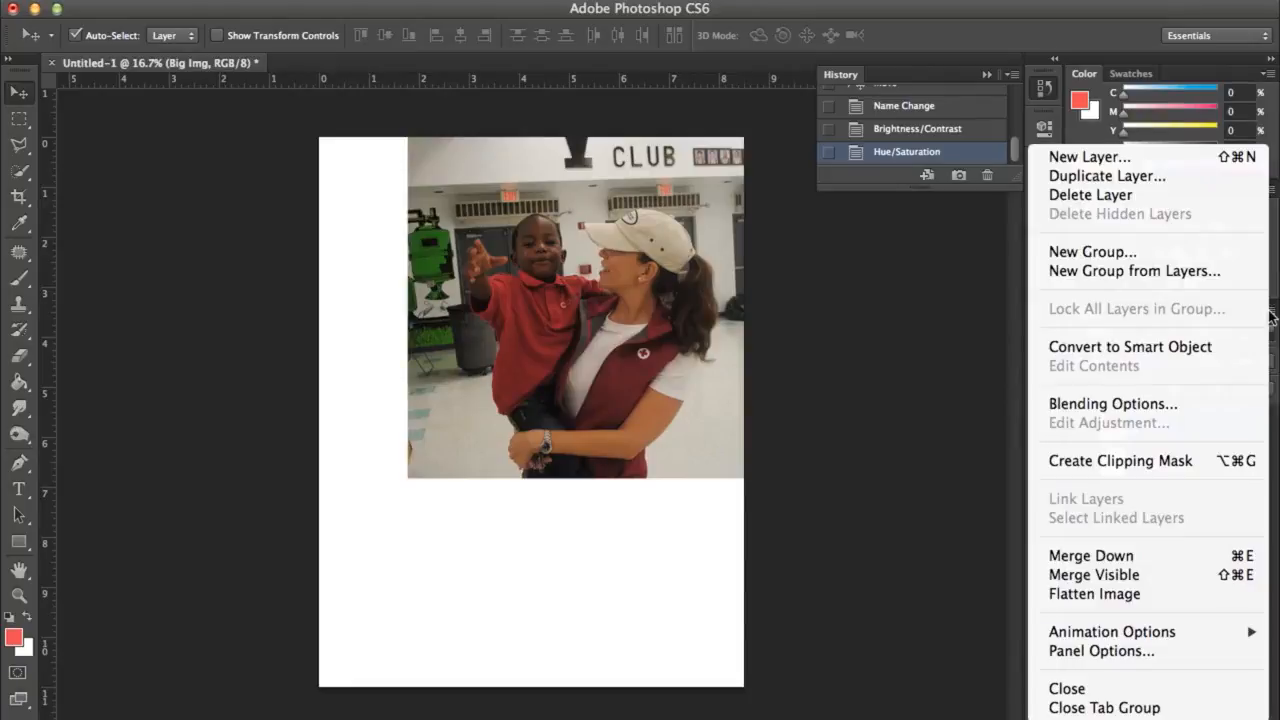
left_click(1155, 178)
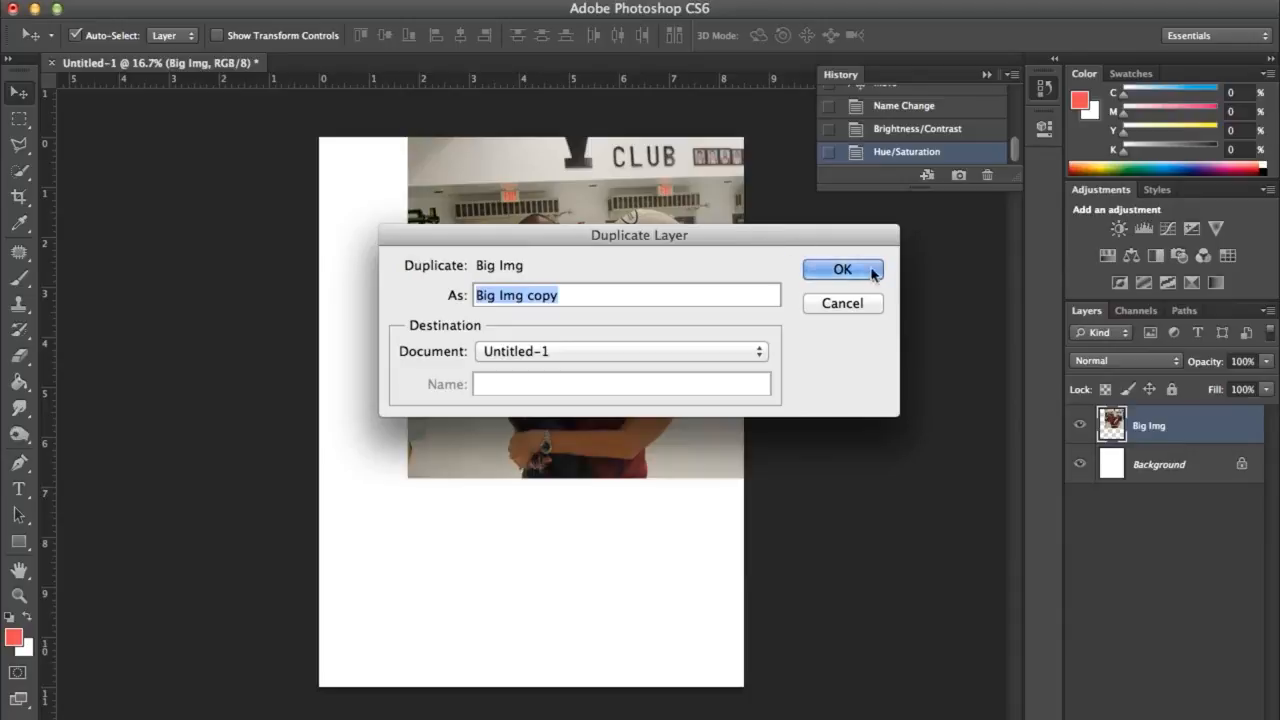
left_click(870, 270)
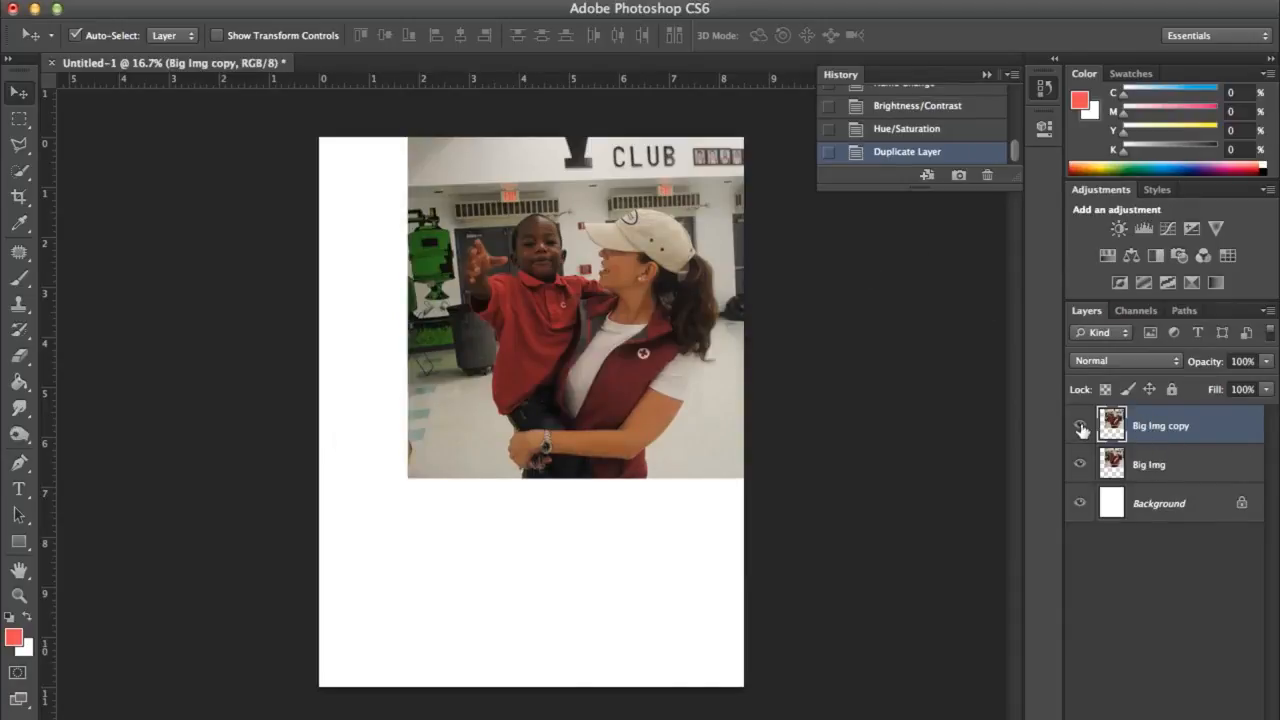
Toggle the visibility of the Big Img copy layer and leave it hidden
left_click(1080, 426)
left_click(1080, 426)
left_click(1080, 427)
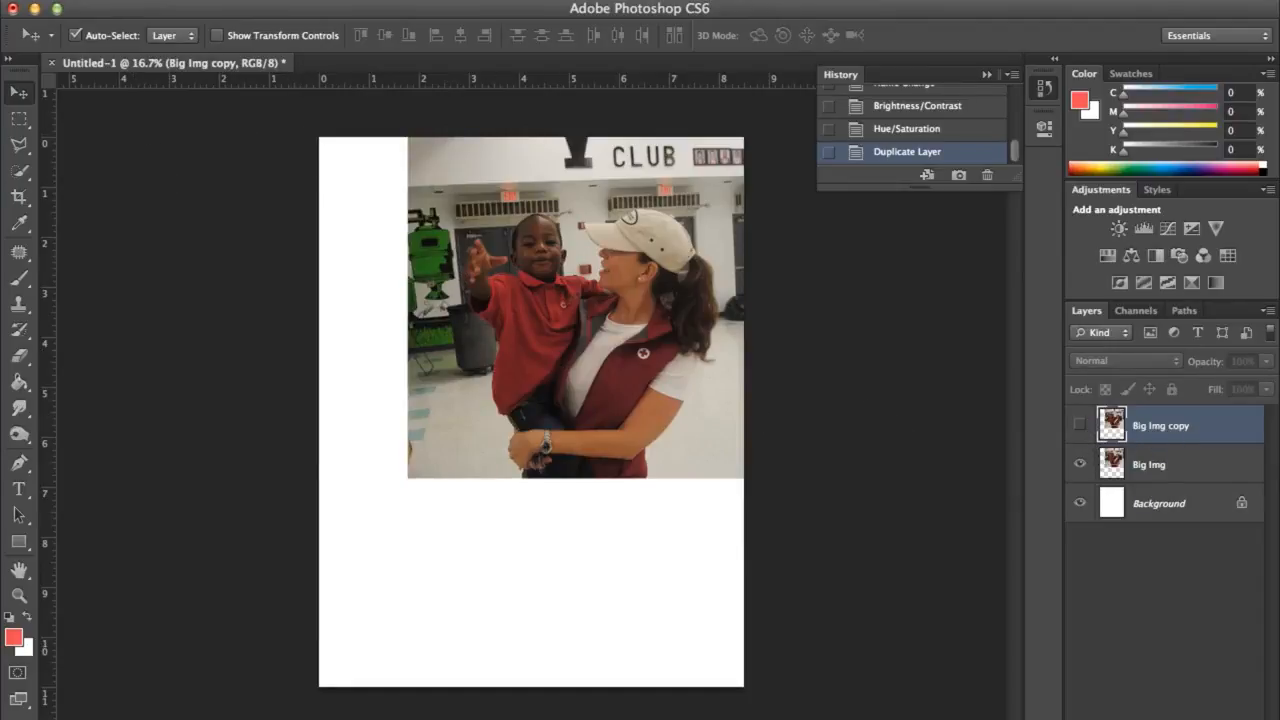
Open logo-AMR.png from the NMP-Lunch folder
left_click(160, 0)
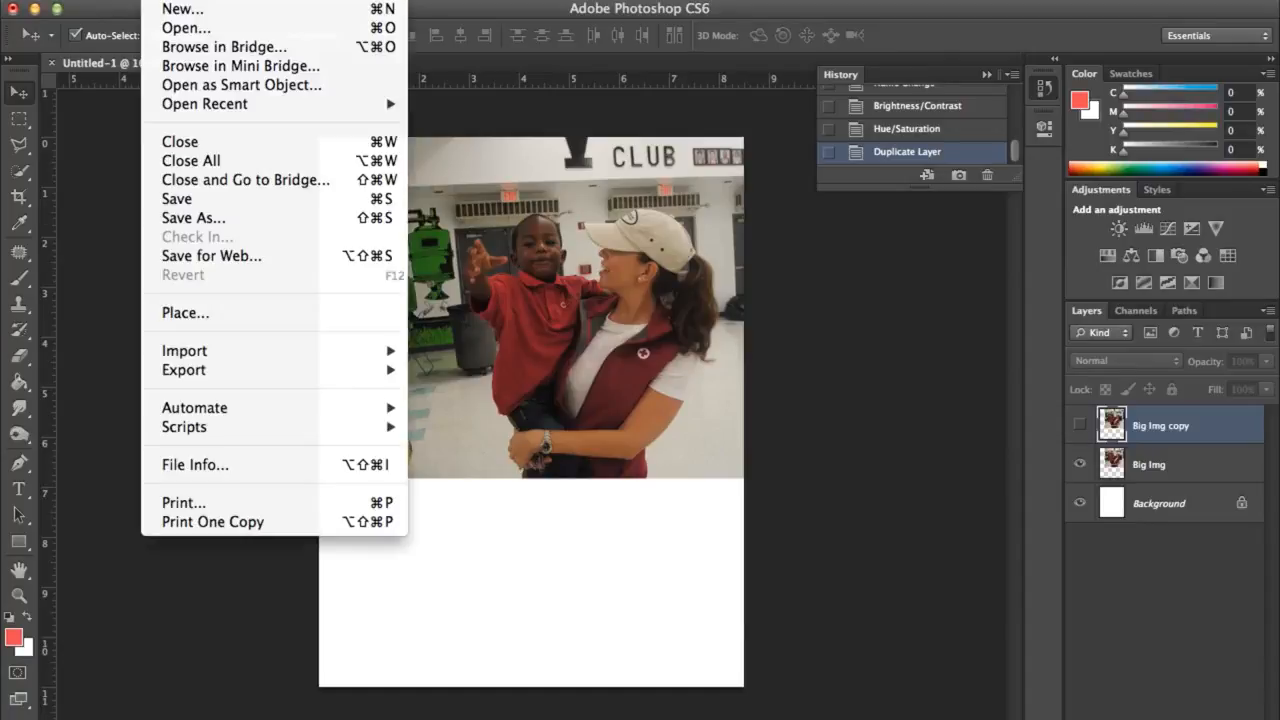
left_click(186, 28)
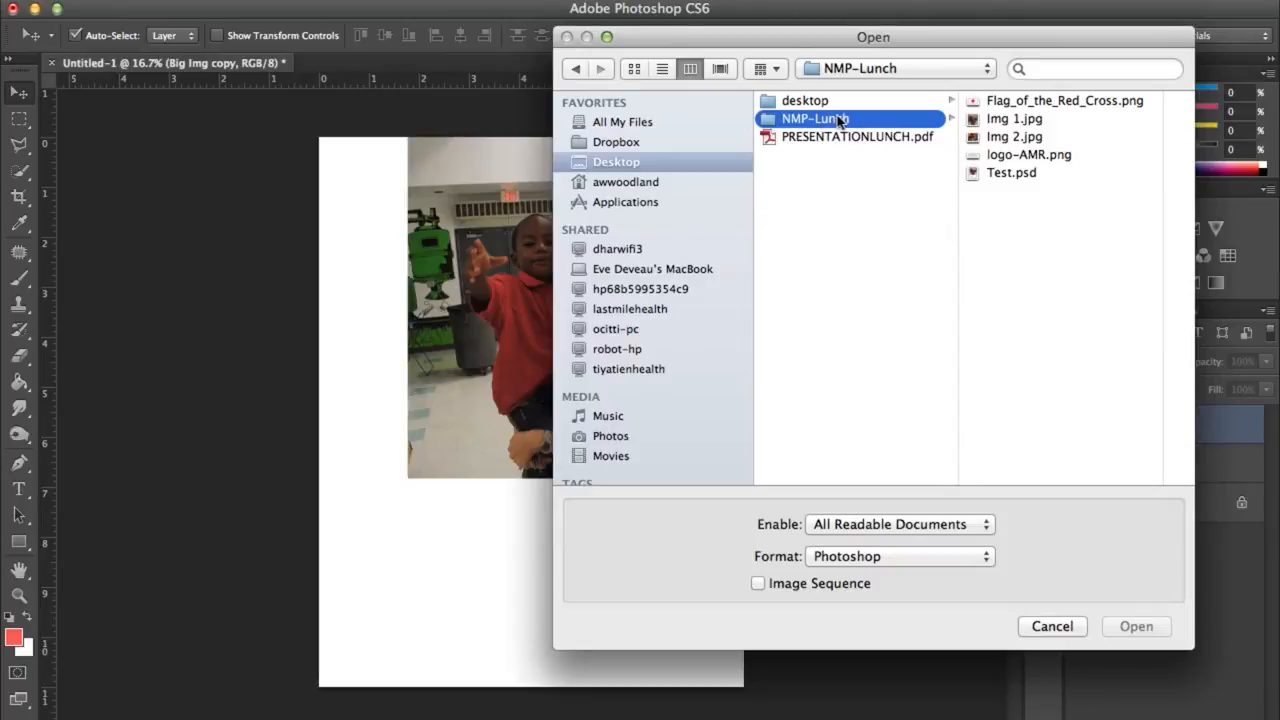
left_click(1045, 158)
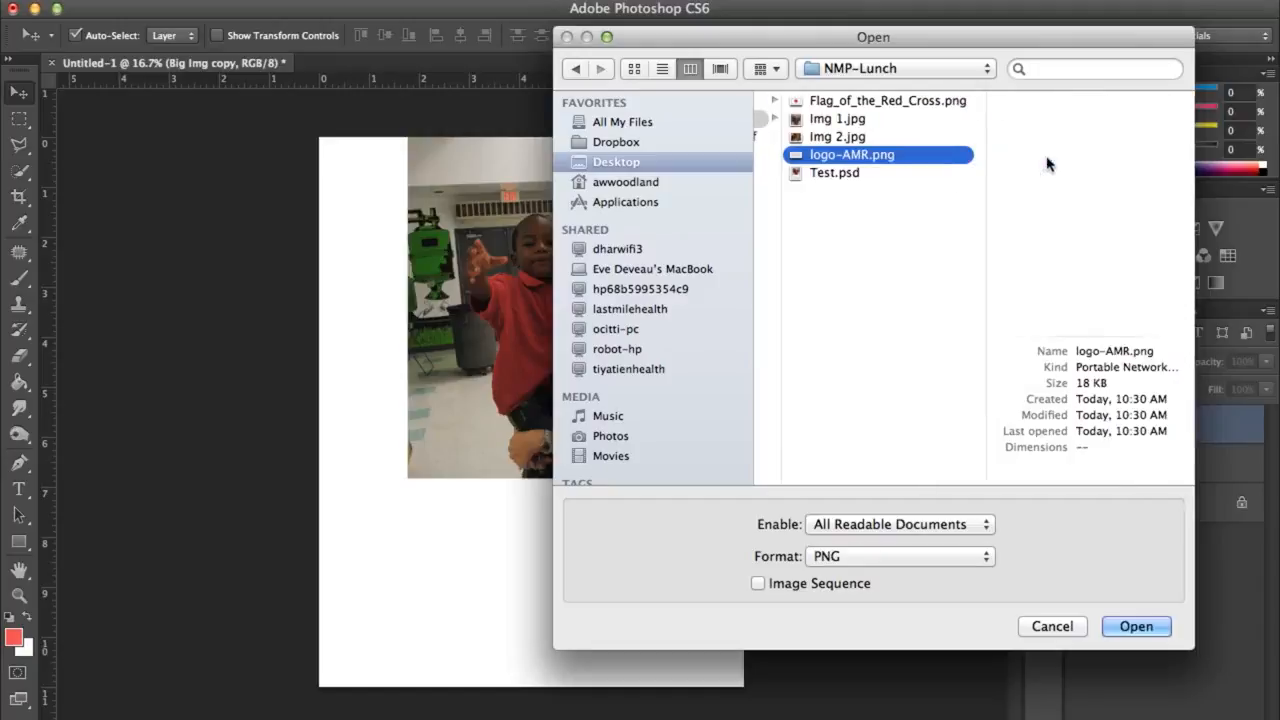
left_click(1136, 627)
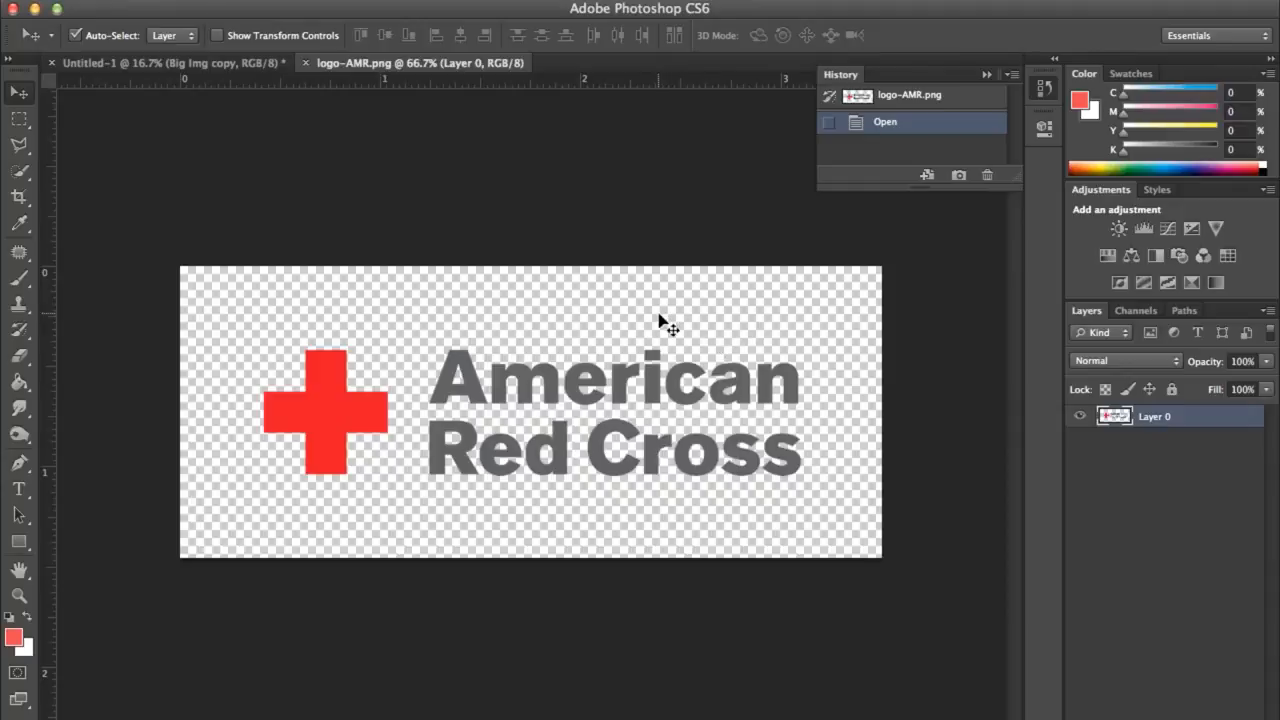
Copy the American Red Cross logo onto the Untitled-1 page as a new layer and place it near the page's lower-right corner
left_click_drag(413, 73, 760, 149)
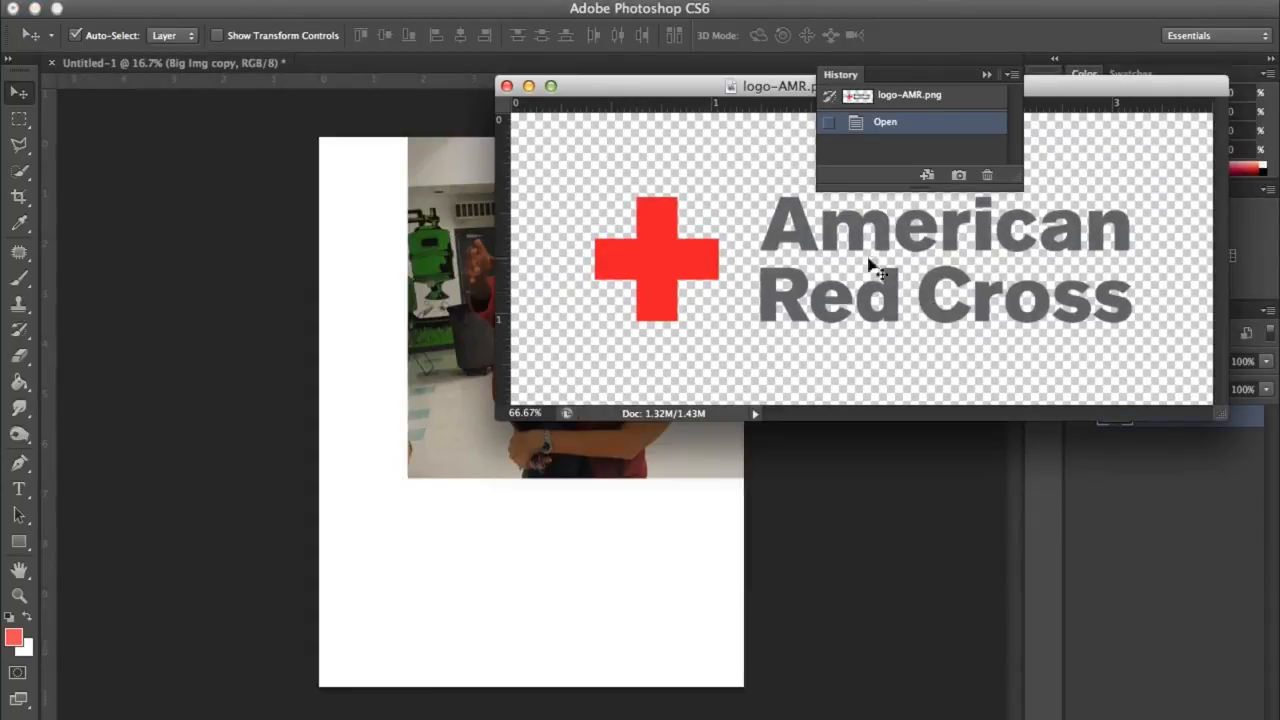
left_click_drag(640, 257, 430, 553)
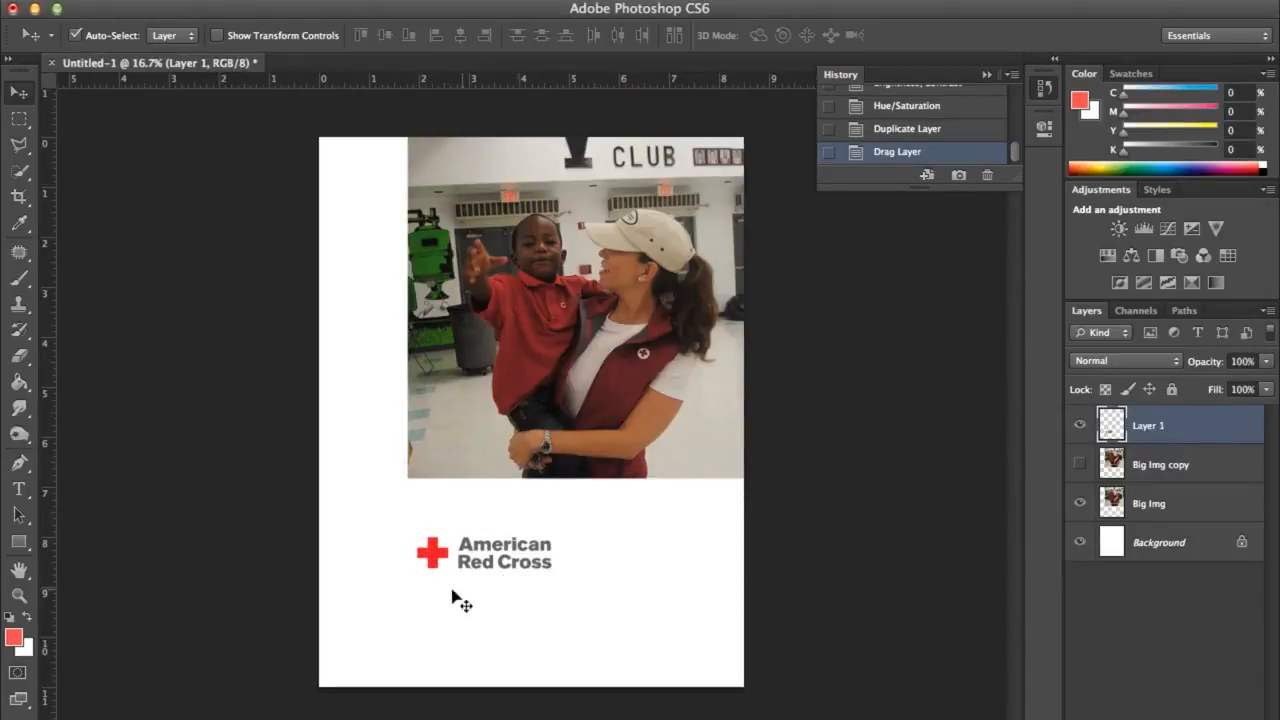
left_click_drag(435, 562, 606, 643)
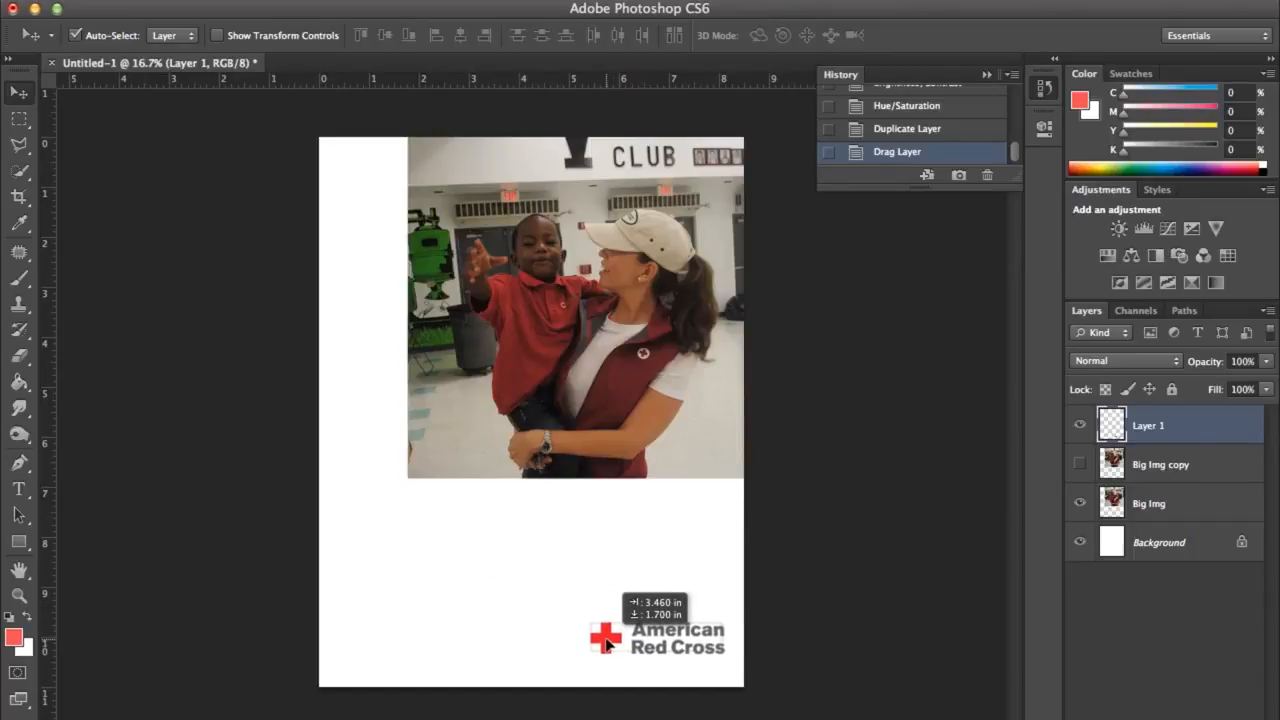
left_click_drag(606, 643, 606, 643)
Rename the logo's layer as Logo, and hide and show it once to check its content
double_click(1148, 425)
type("Logo")
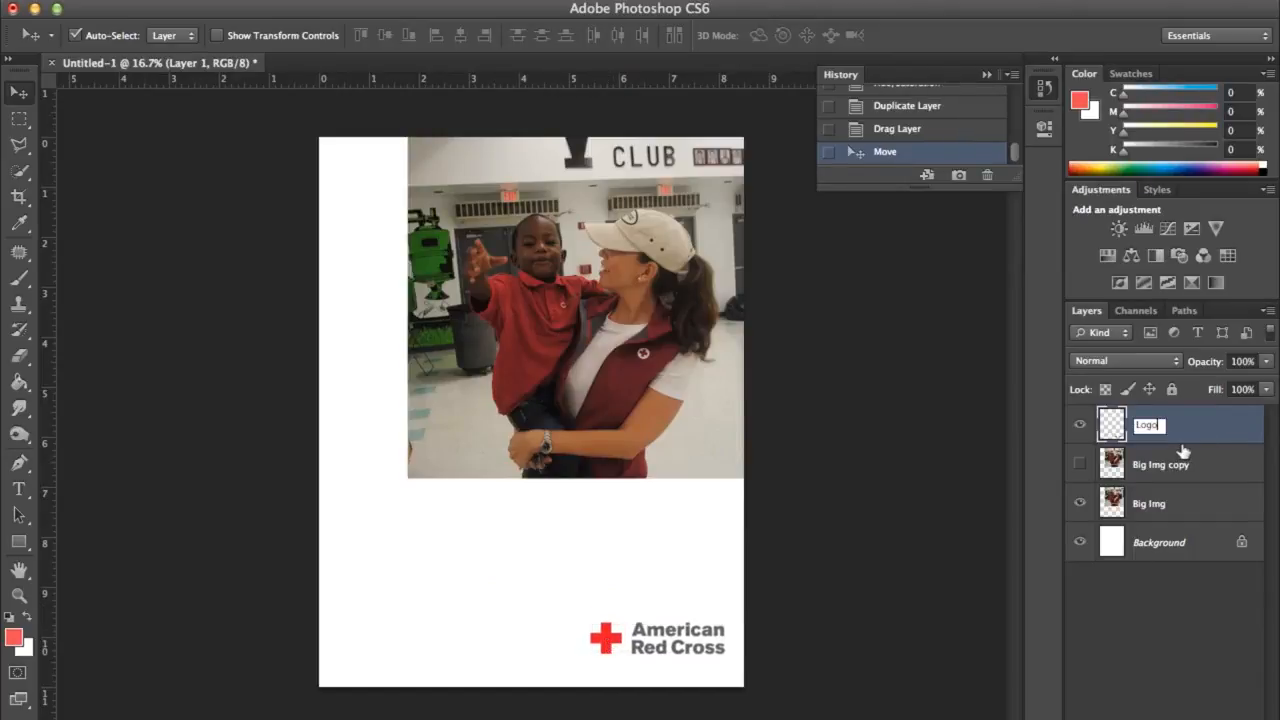
key("Return")
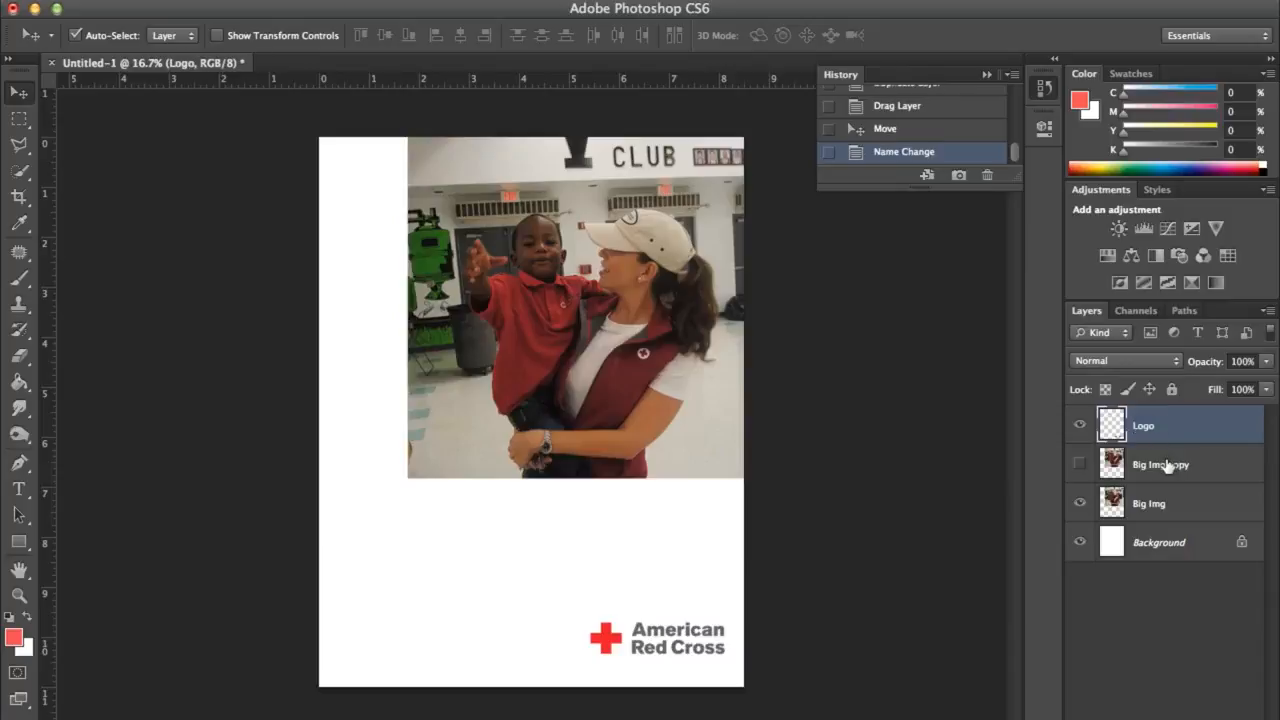
left_click(1079, 426)
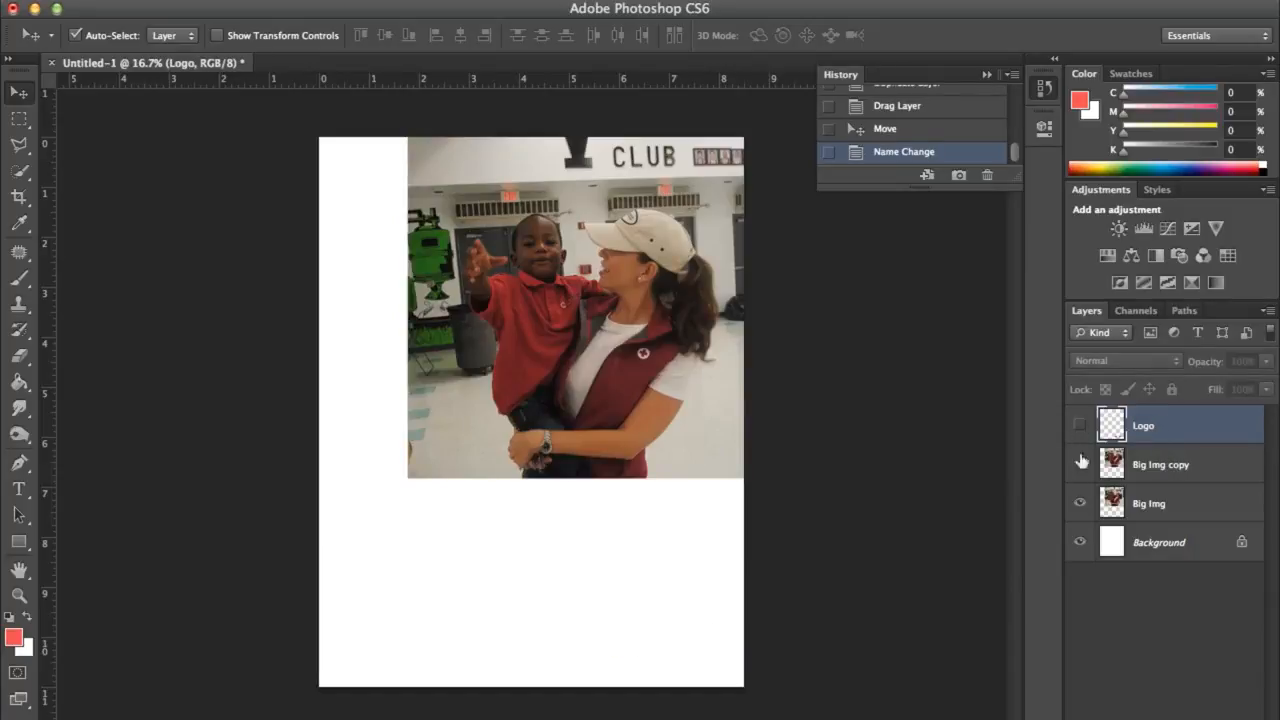
left_click(1080, 427)
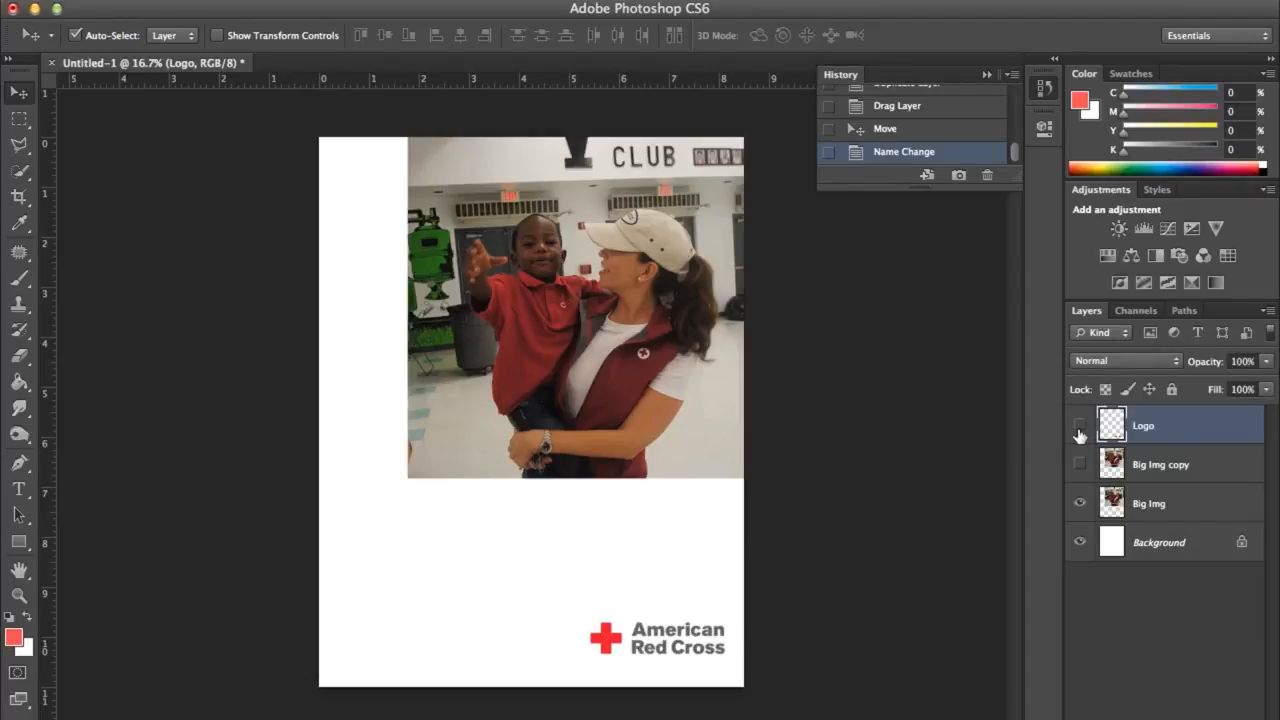
Hide the Logo layer and show it again to check what it contains
left_click(1079, 427)
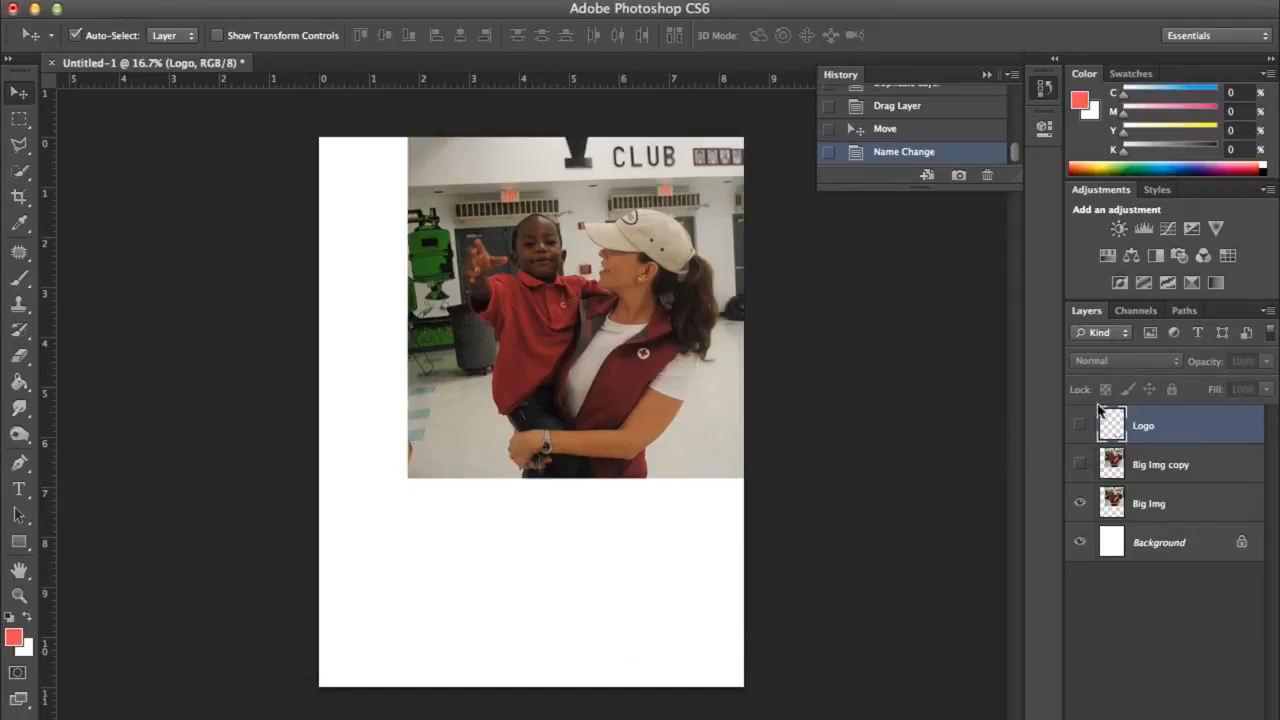
left_click(1079, 425)
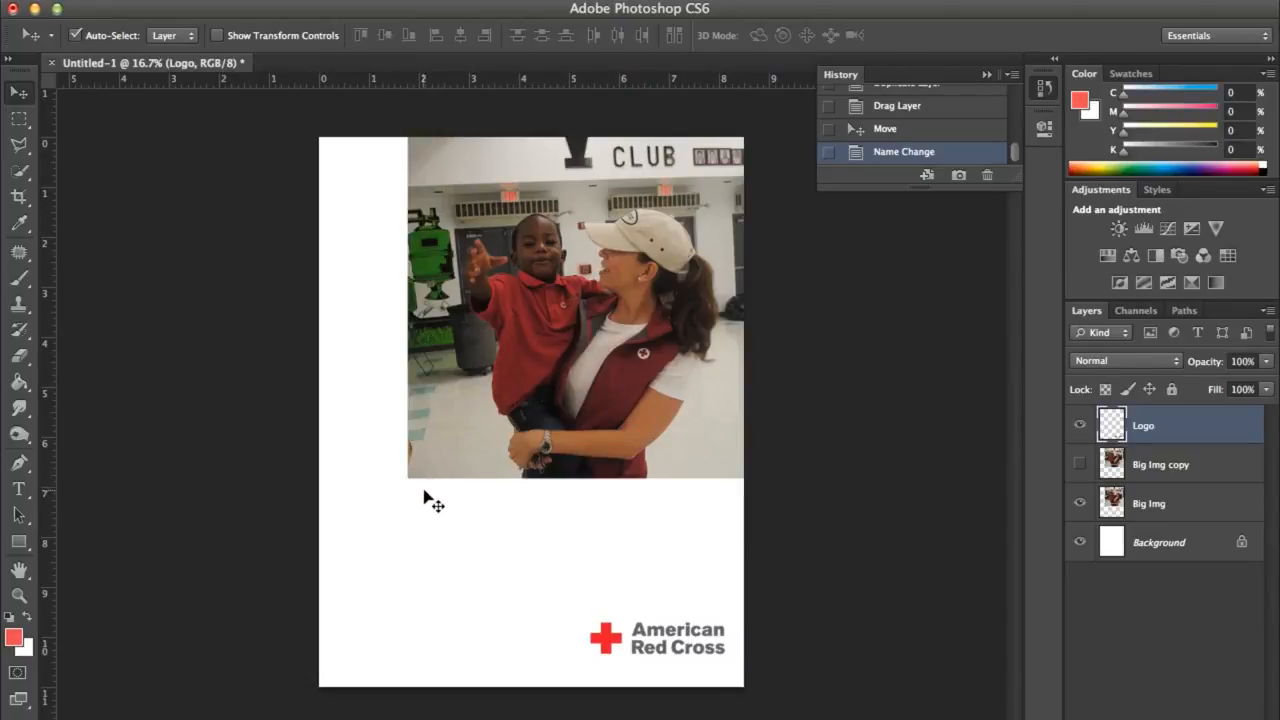
Open Flag_of_the_Red_Cross.png from the NMP-Lunch folder
left_click(163, 2)
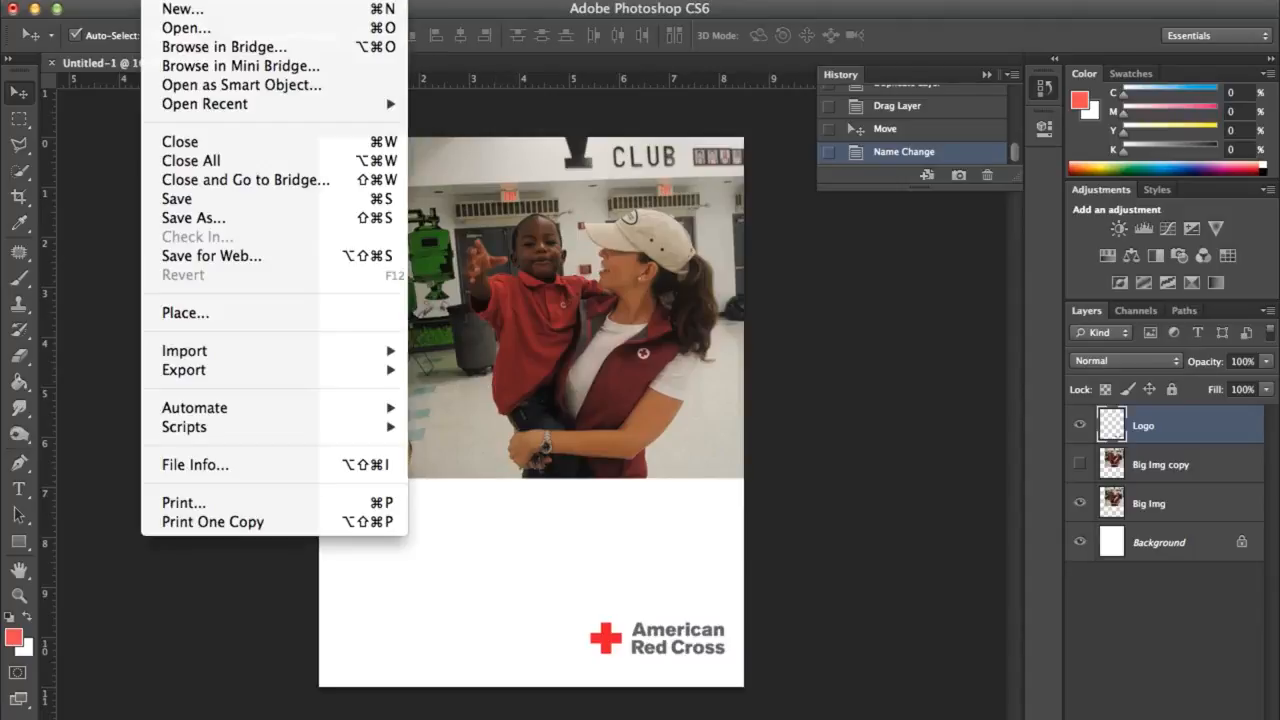
left_click(170, 27)
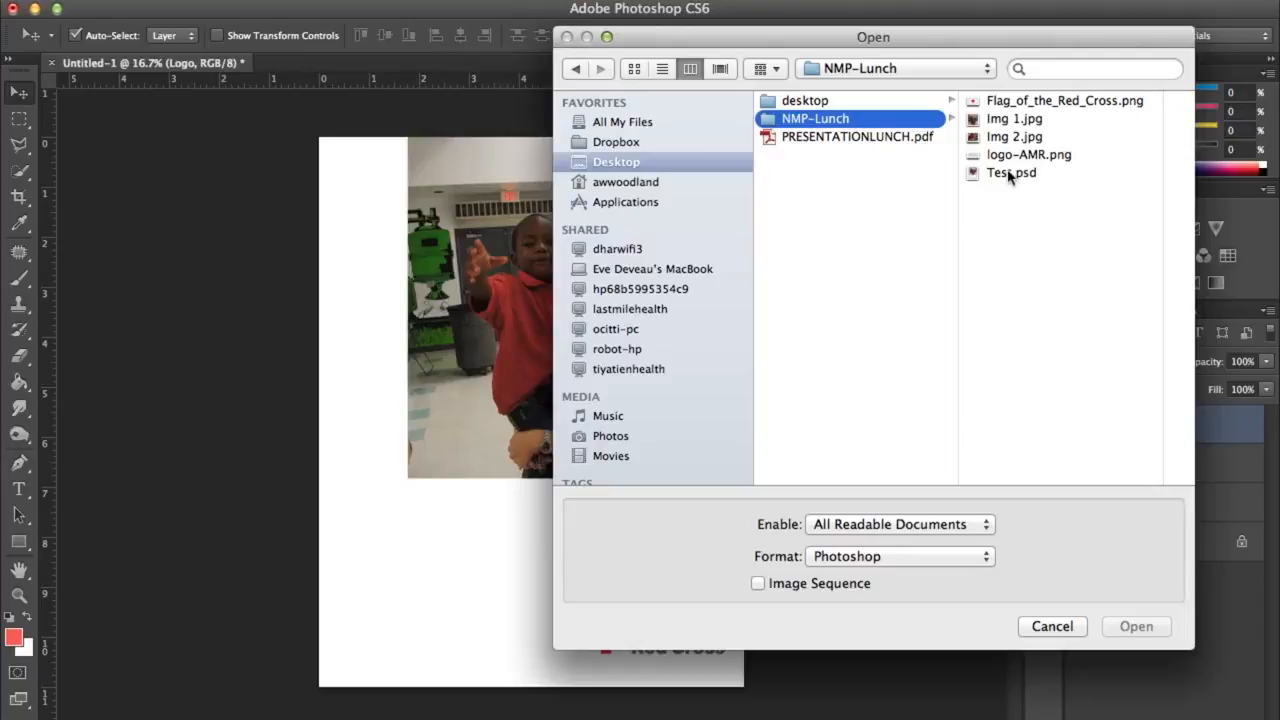
left_click(1013, 120)
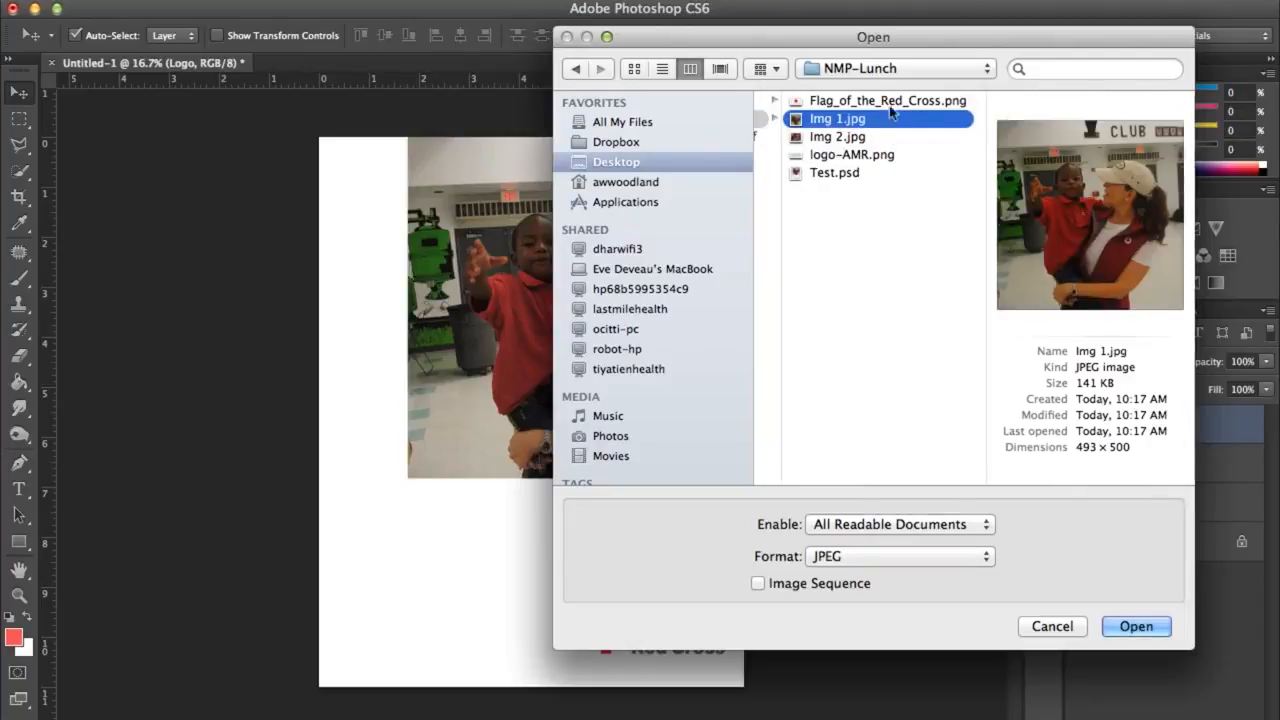
left_click(880, 106)
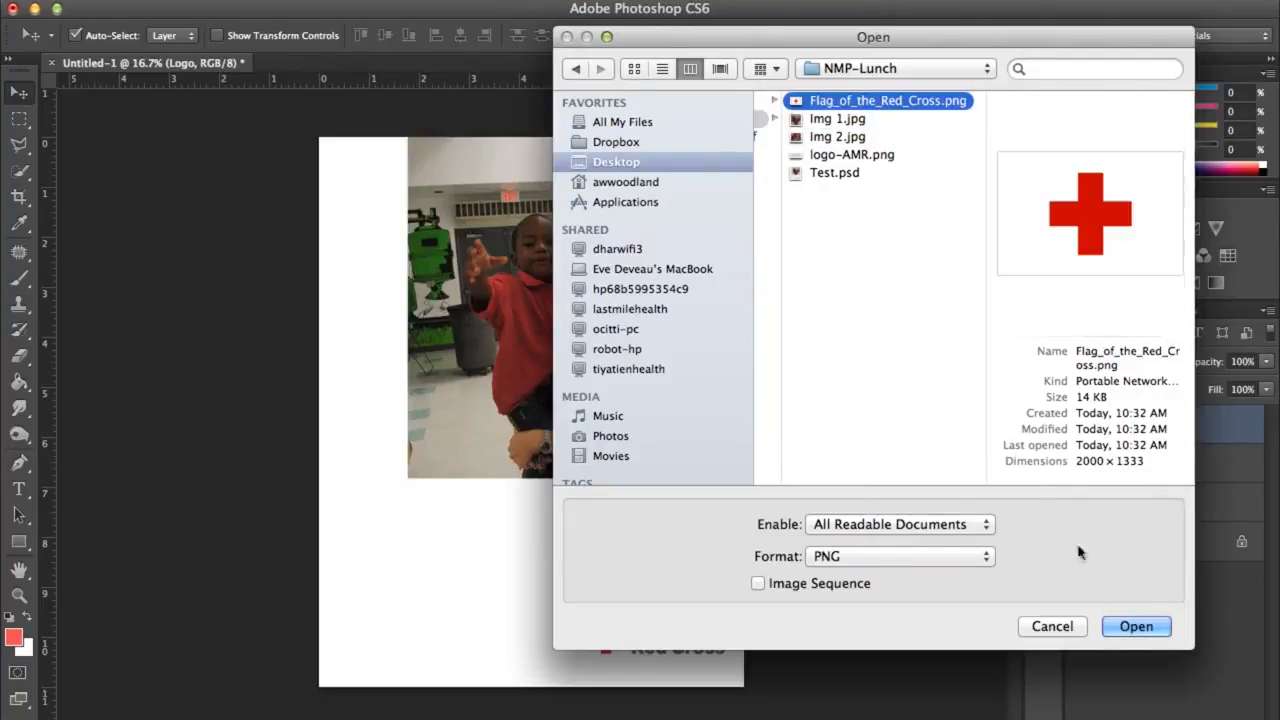
left_click(1154, 628)
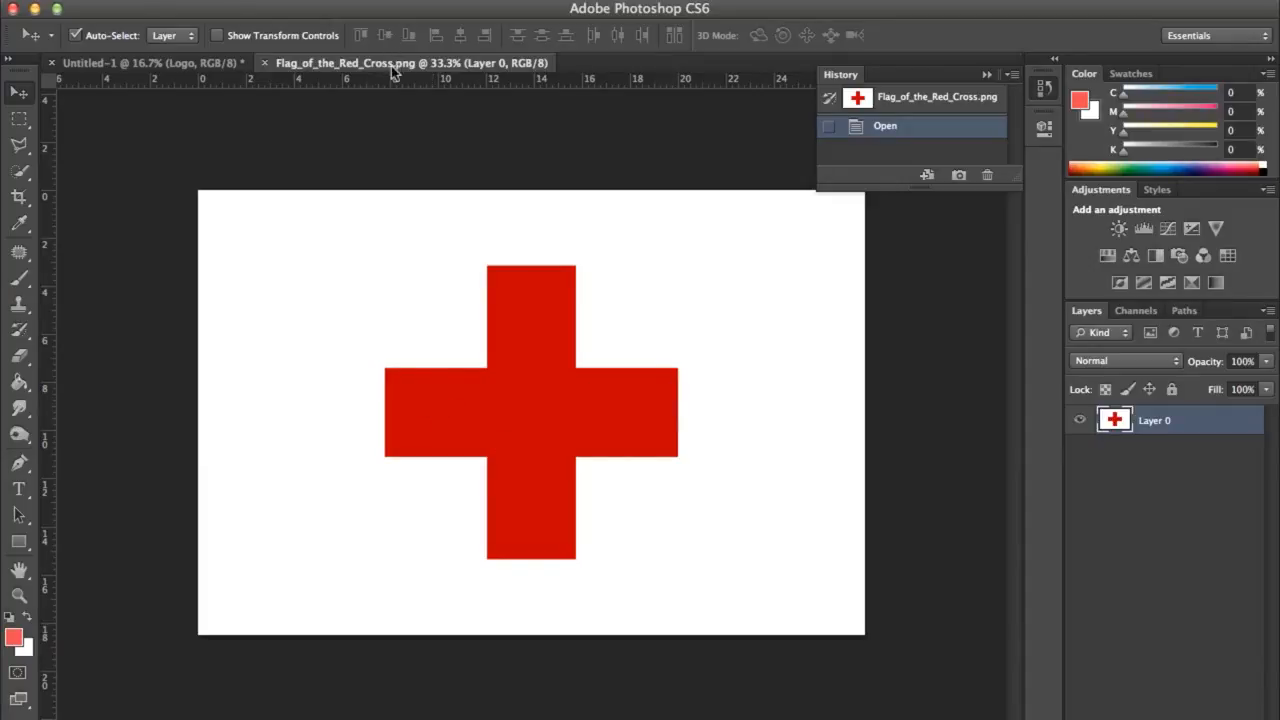
Copy the Red Cross flag onto the Untitled-1 page as a new layer, placed near mid-page over the photo's lower part
left_click_drag(391, 66, 995, 143)
left_click_drag(989, 413, 438, 482)
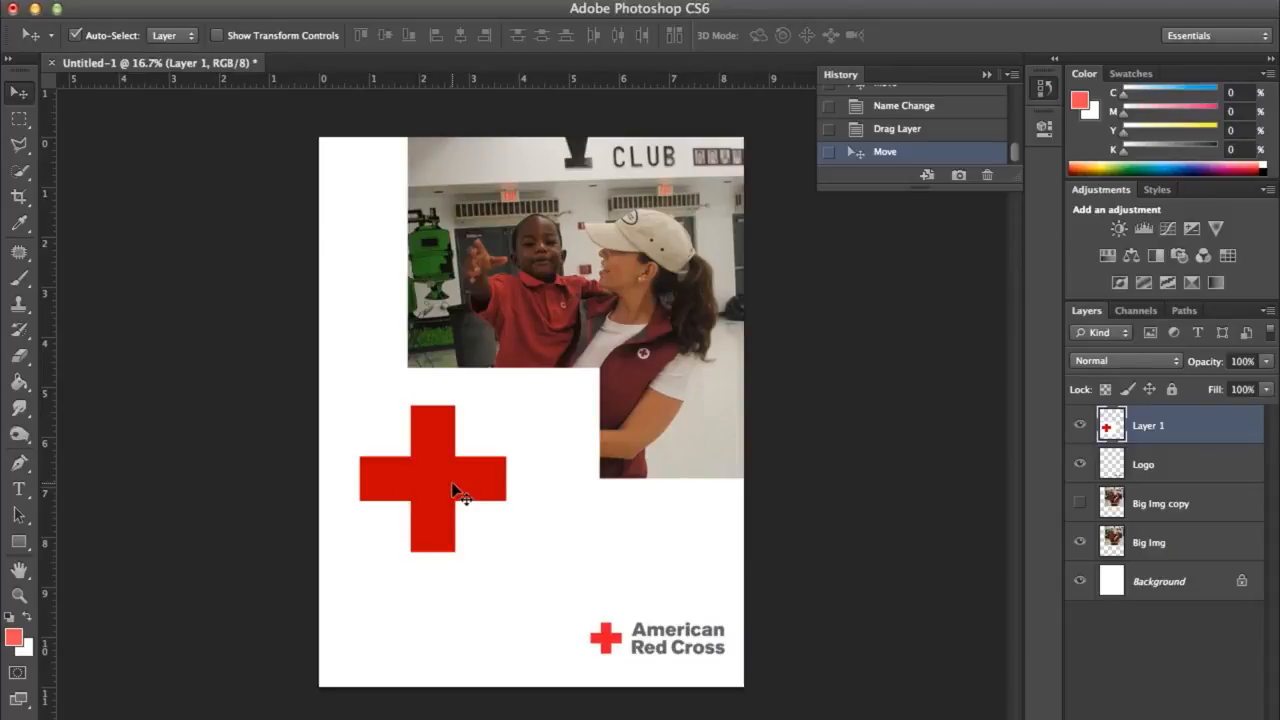
left_click_drag(491, 490, 575, 488)
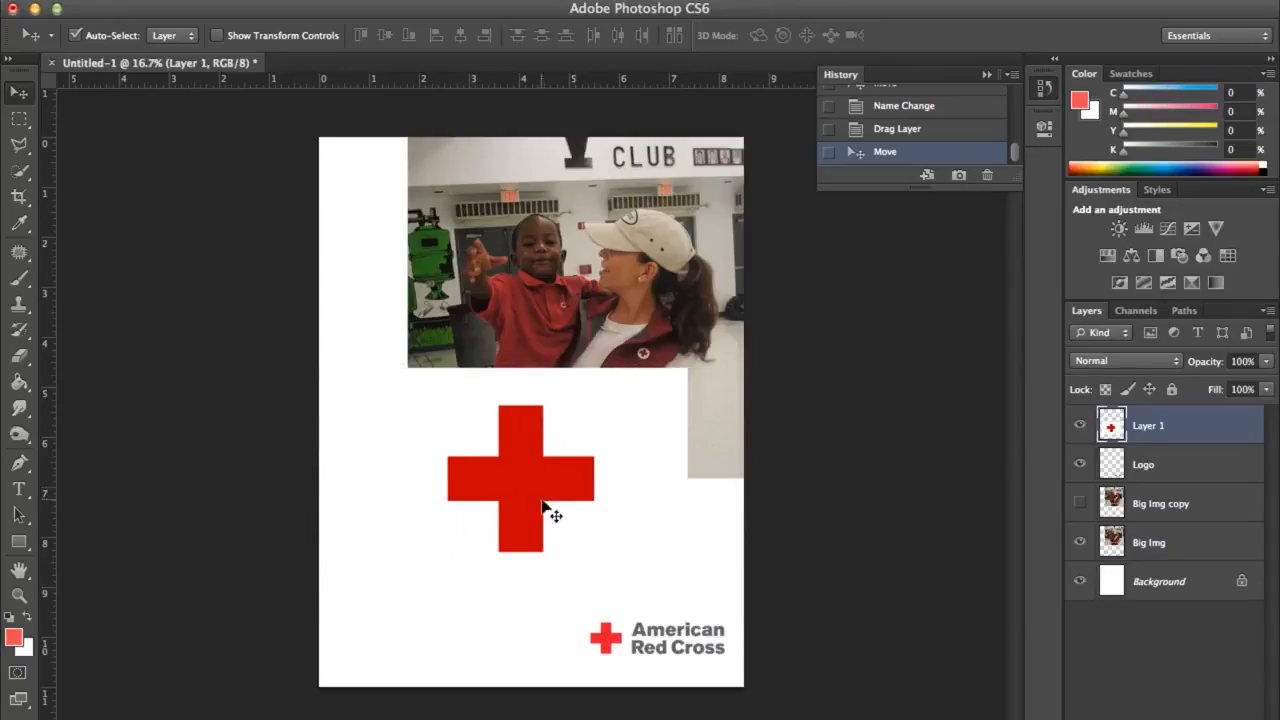
Rename the flag's layer as red cross 1
double_click(1158, 425)
left_click(1159, 424)
type("red cross")
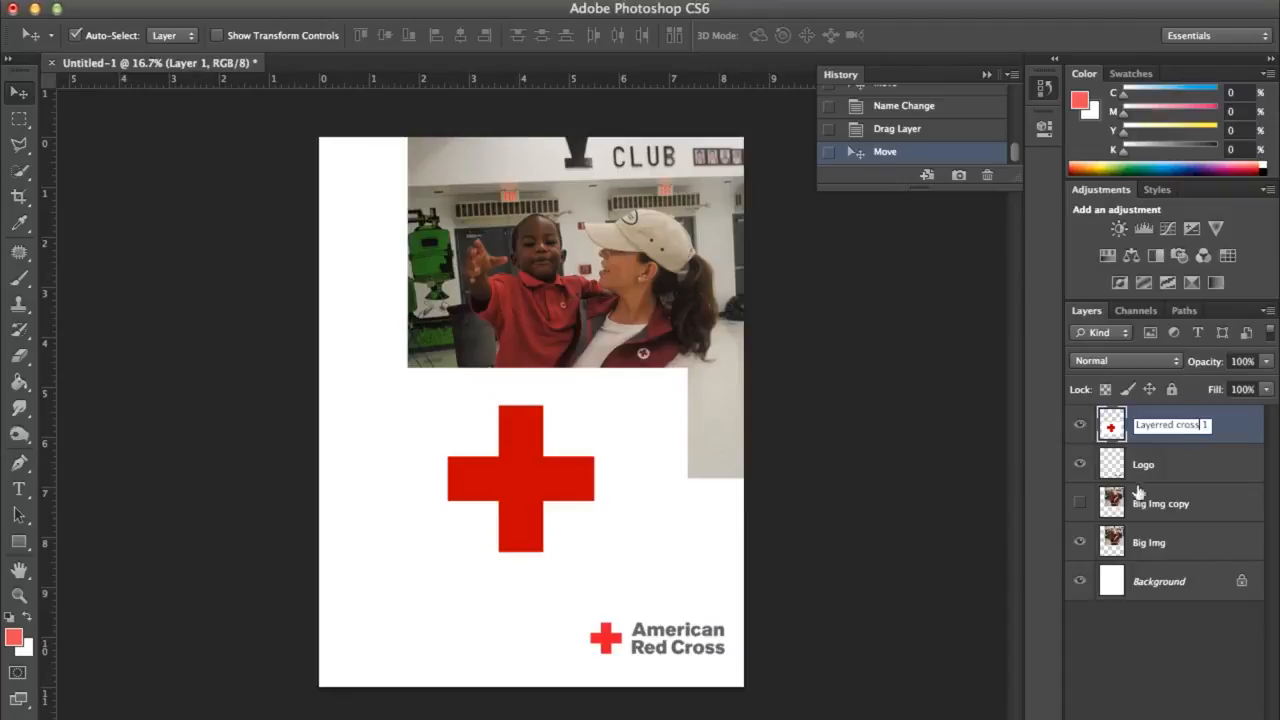
key("Return")
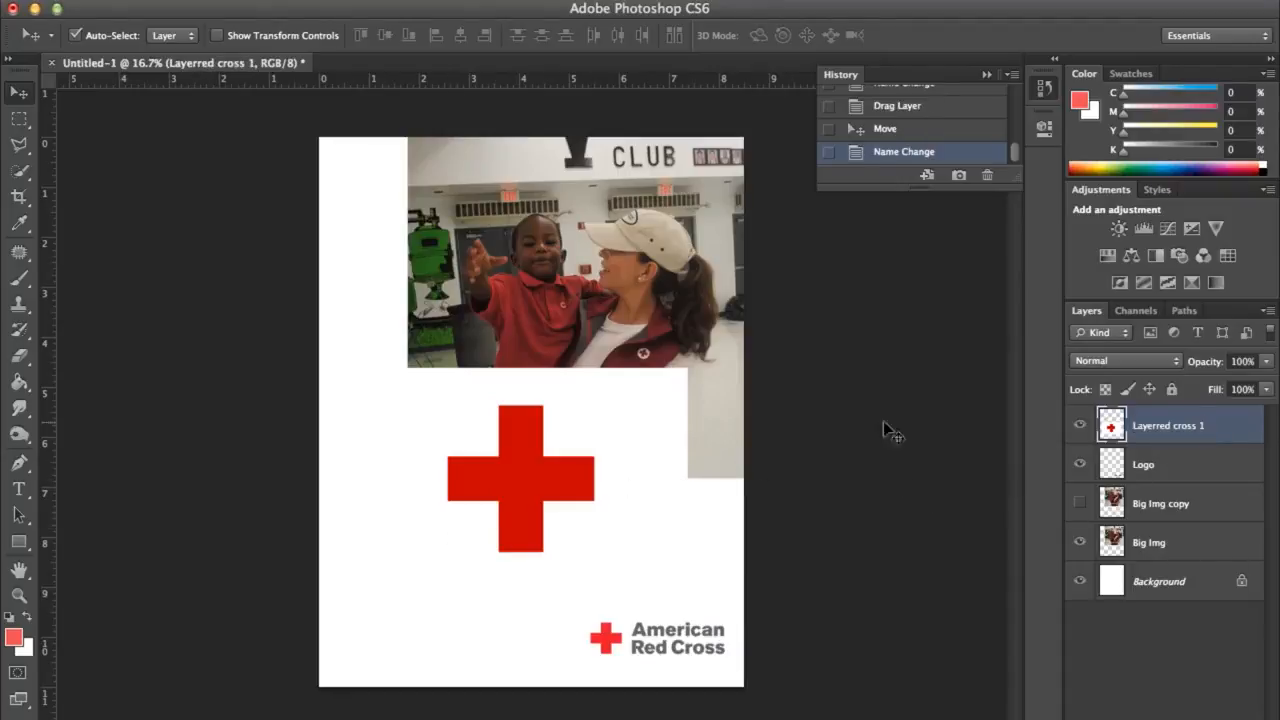
double_click(1190, 426)
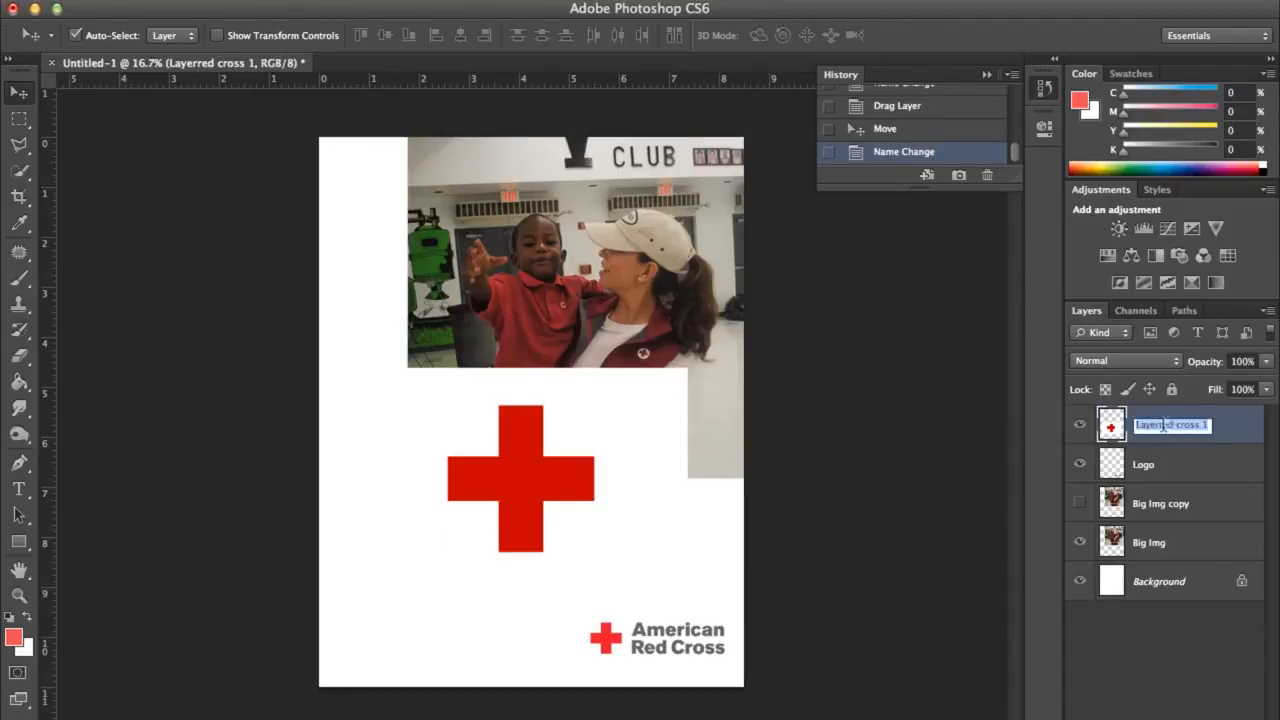
left_click(1162, 426)
key("BackSpace")
key("BackSpace")
key("BackSpace")
key("BackSpace")
key("BackSpace")
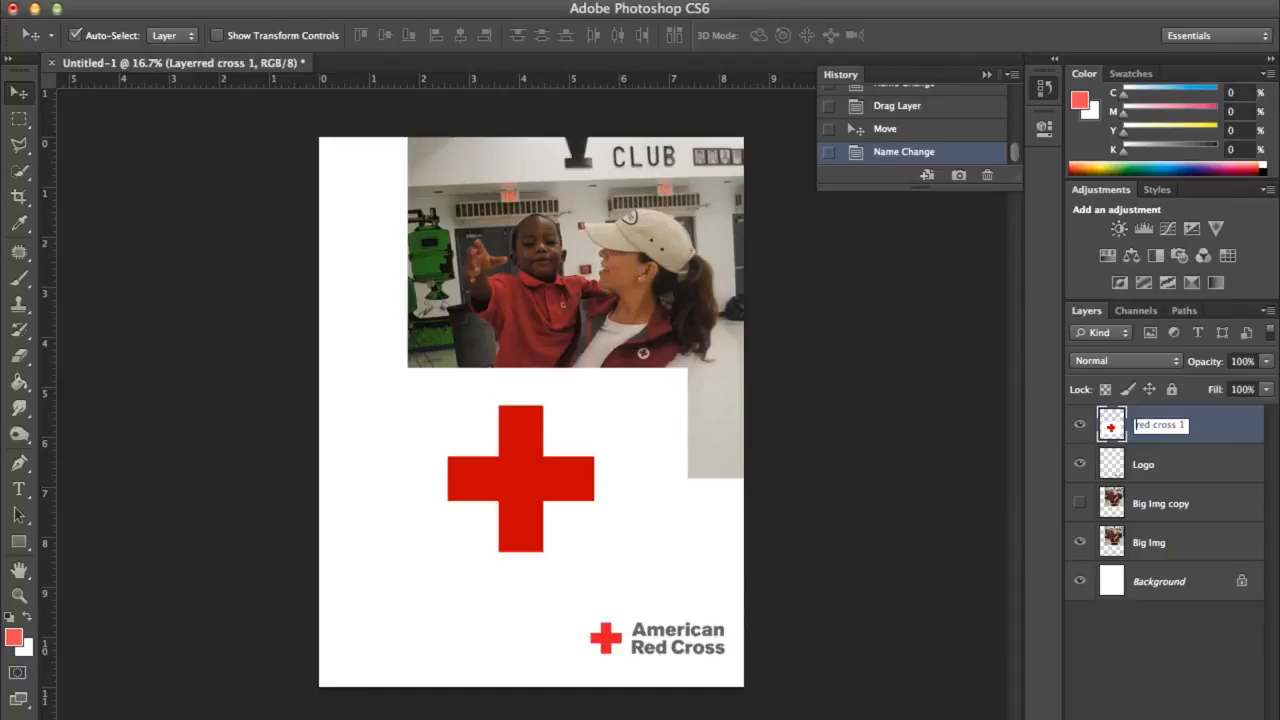
key("Return")
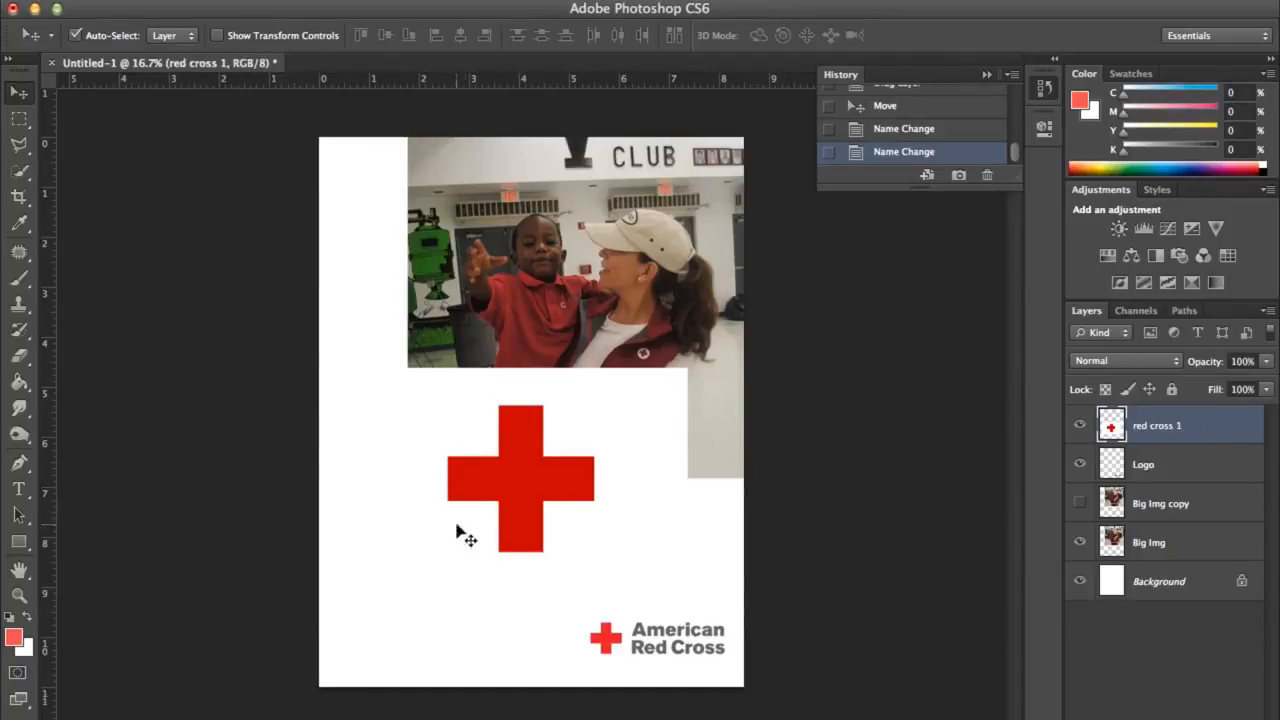
Shift the flag slightly to the right and delete the white area around its cross using the Magic Wand
left_click_drag(498, 479, 522, 479)
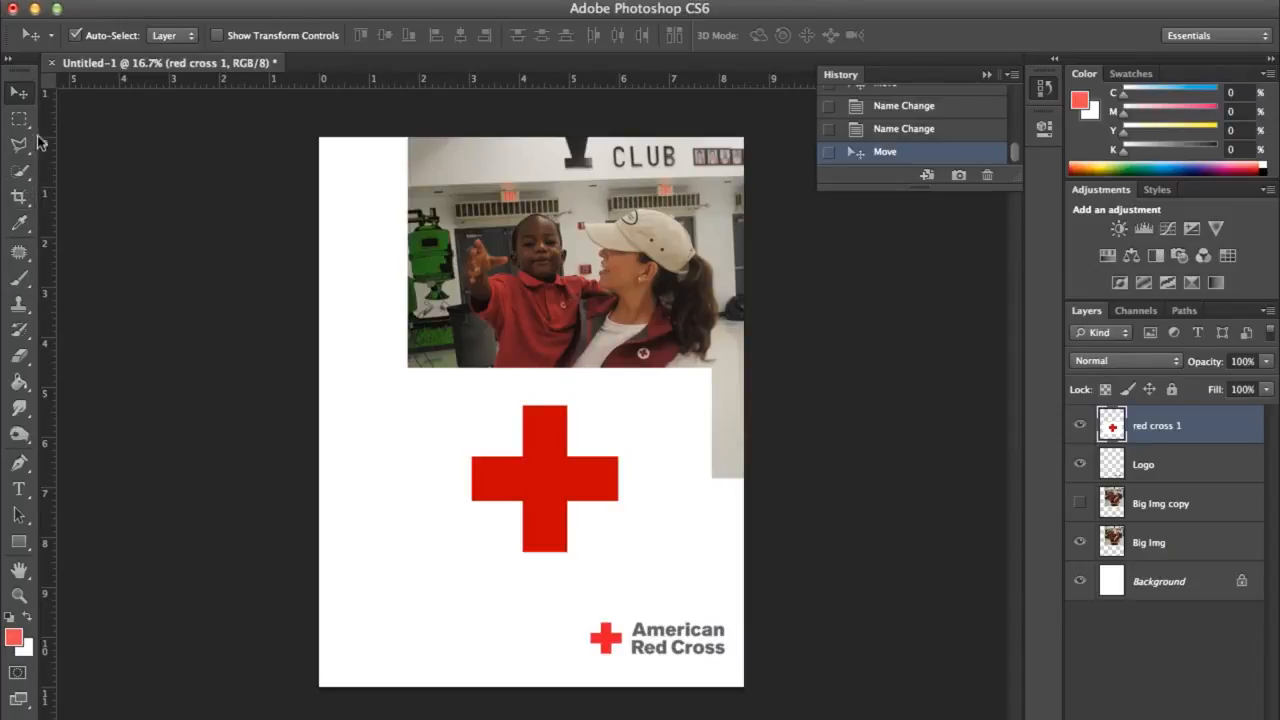
left_click(28, 150)
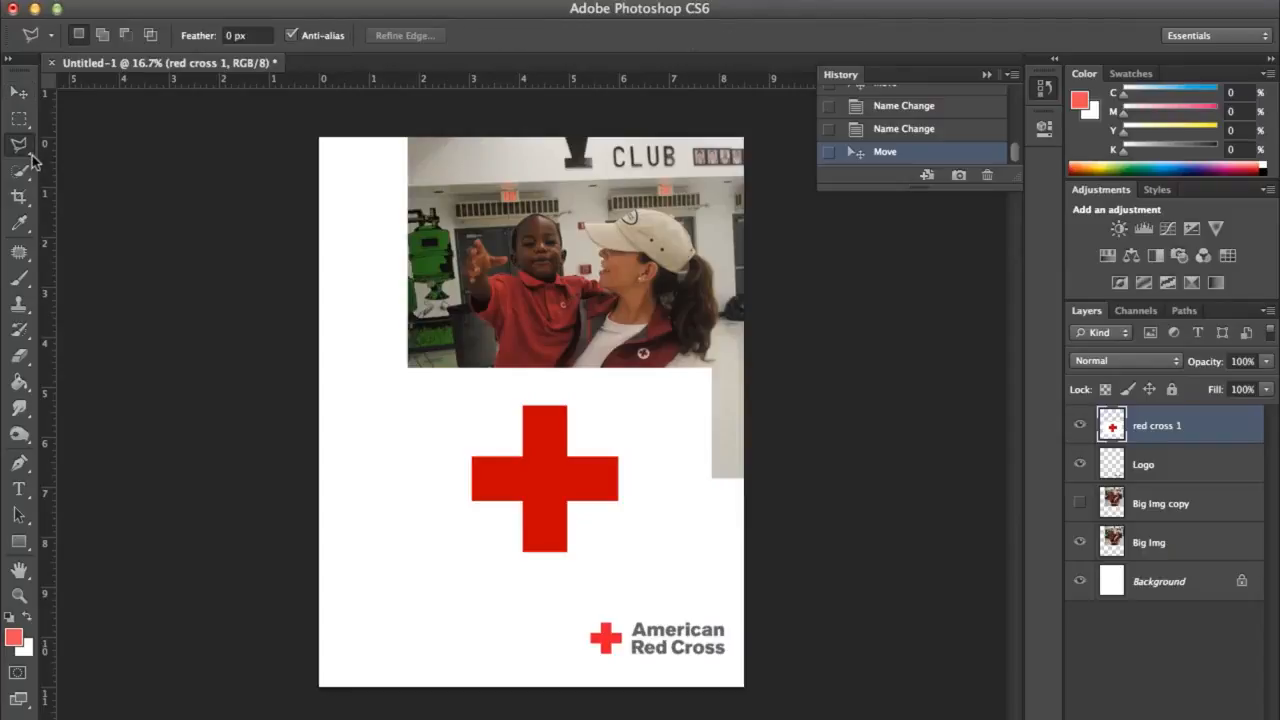
left_click(28, 182)
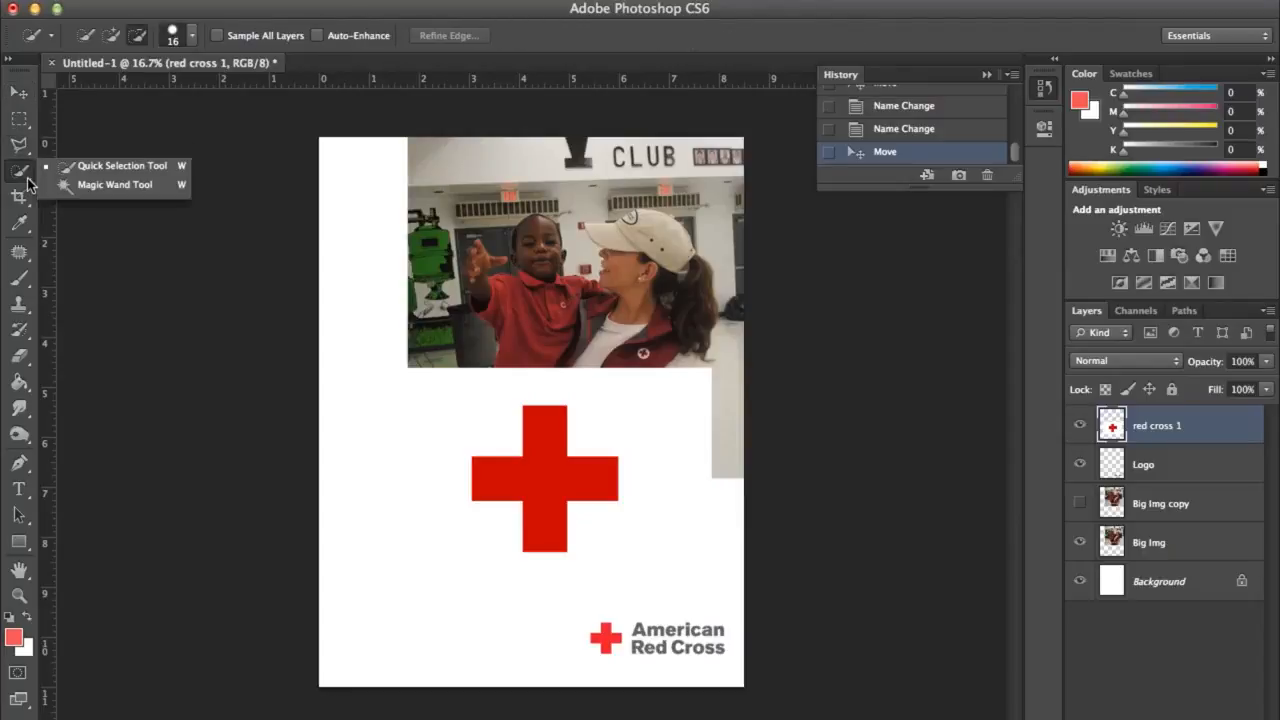
left_click(66, 186)
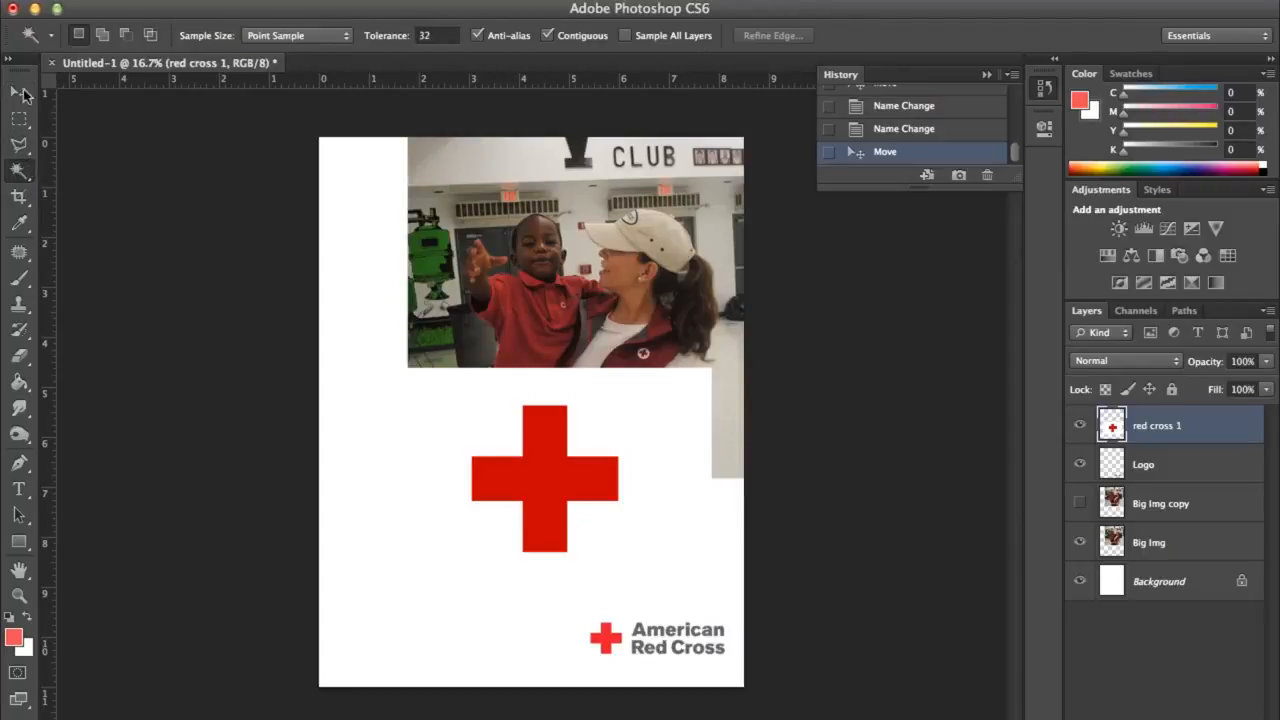
left_click(19, 171)
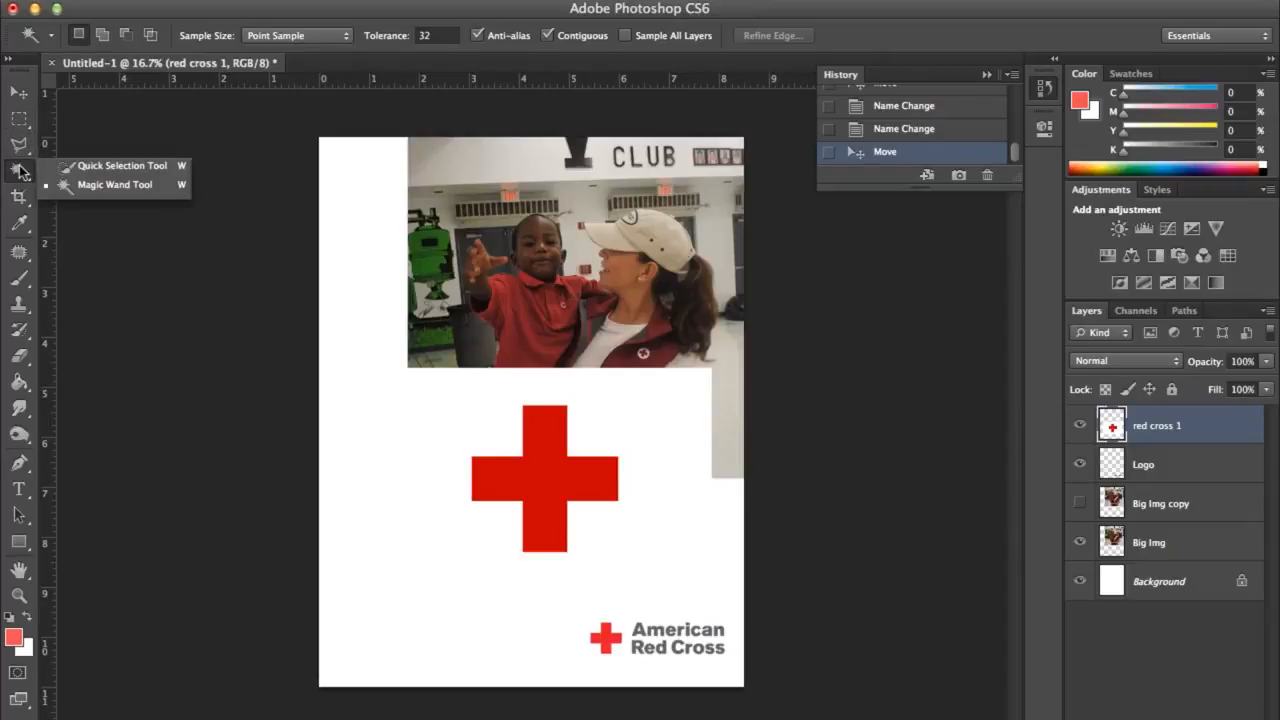
left_click(72, 186)
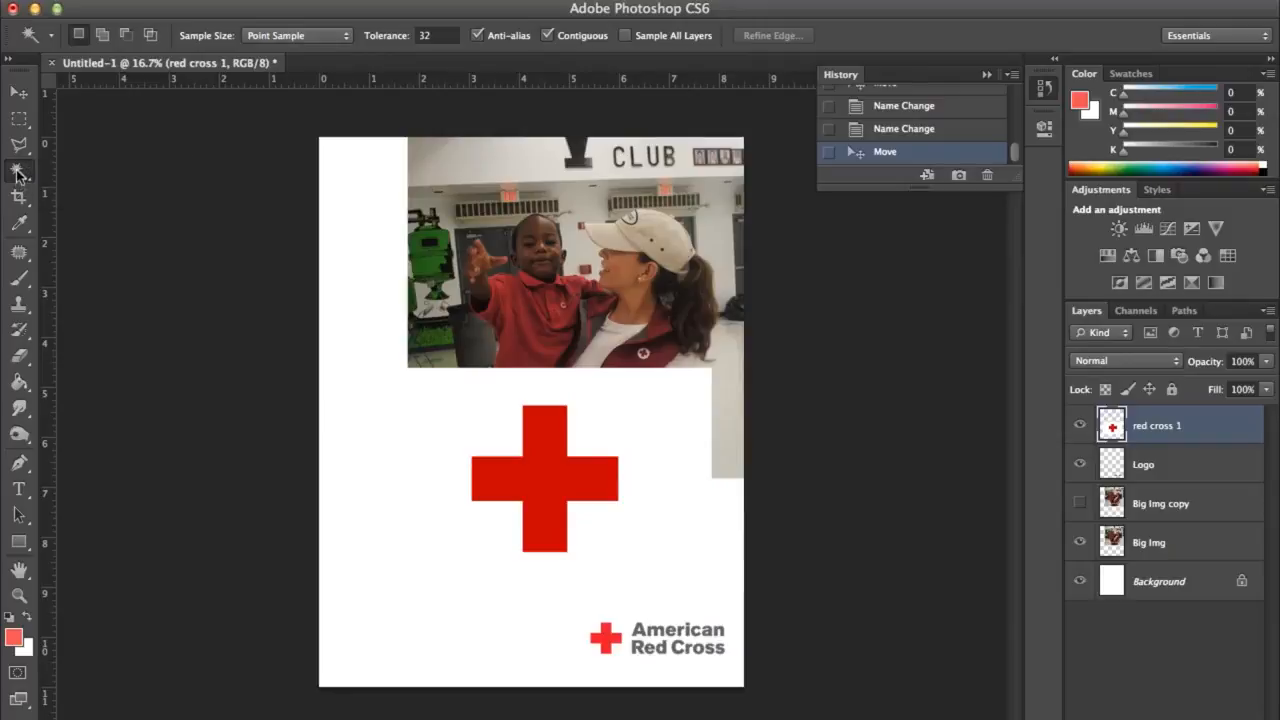
left_click(495, 435)
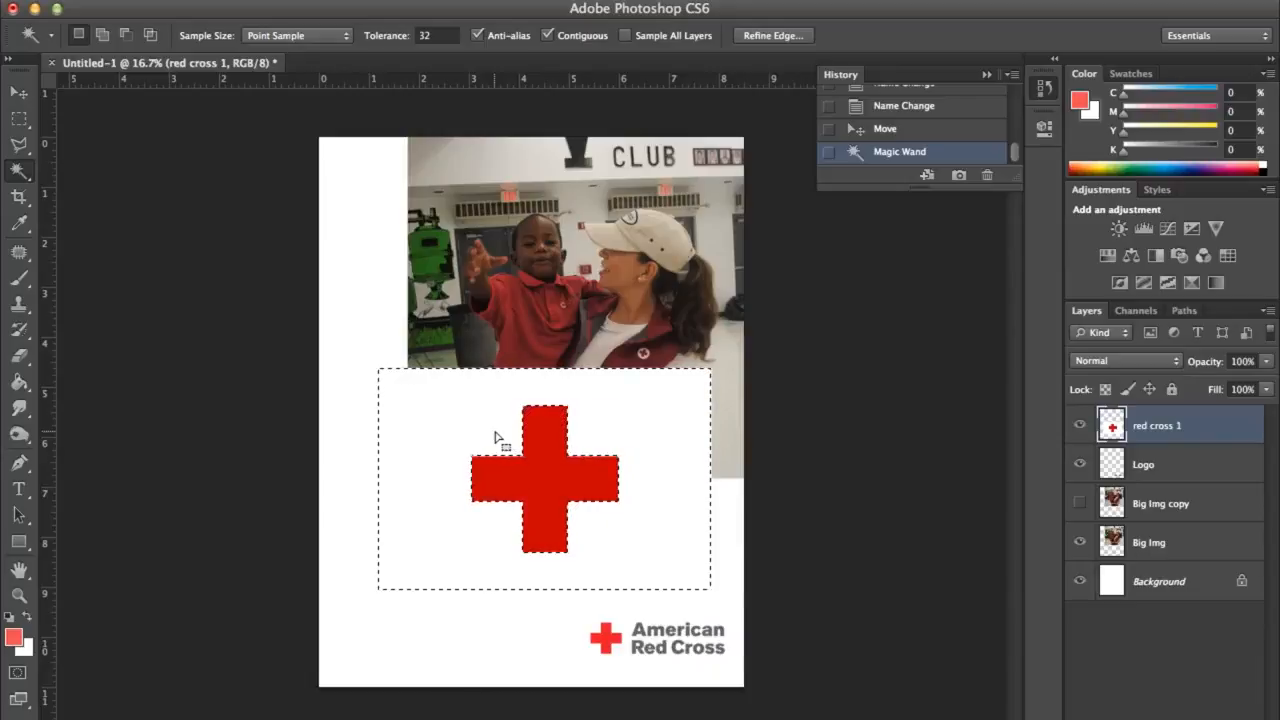
key("Delete")
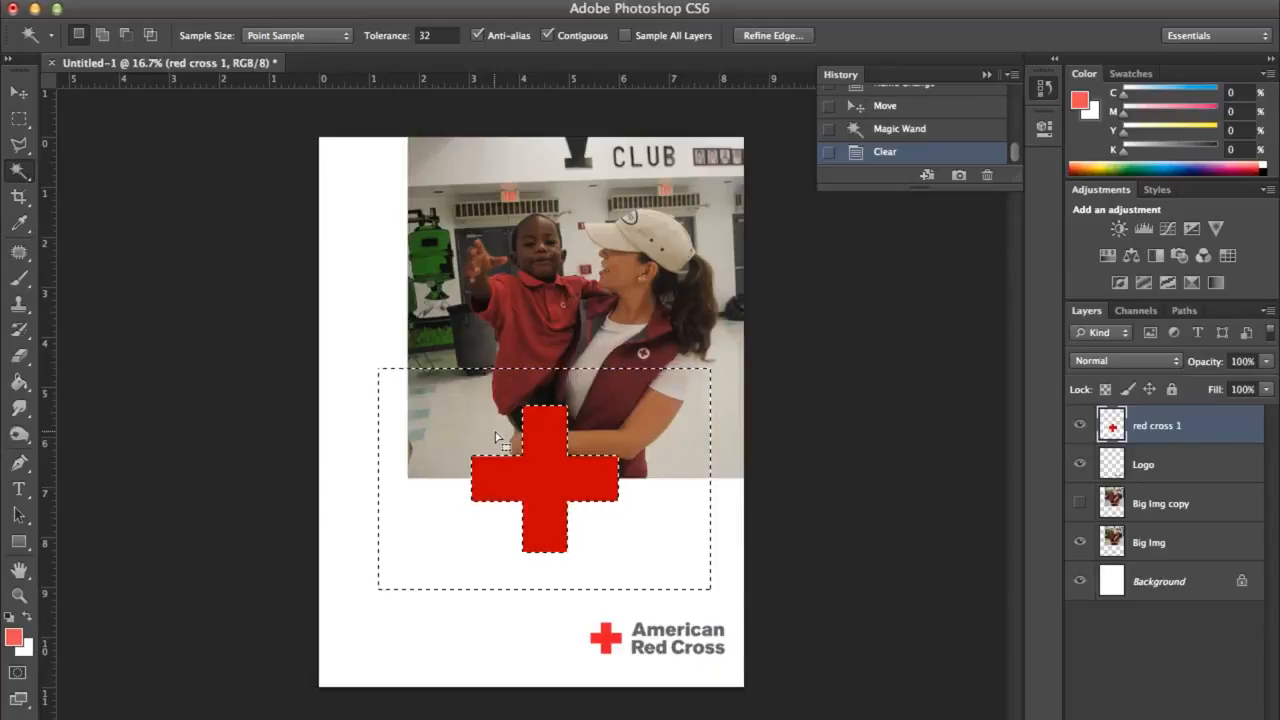
Clear the selection and move the red cross over the photo's lower-left corner
left_click(17, 96)
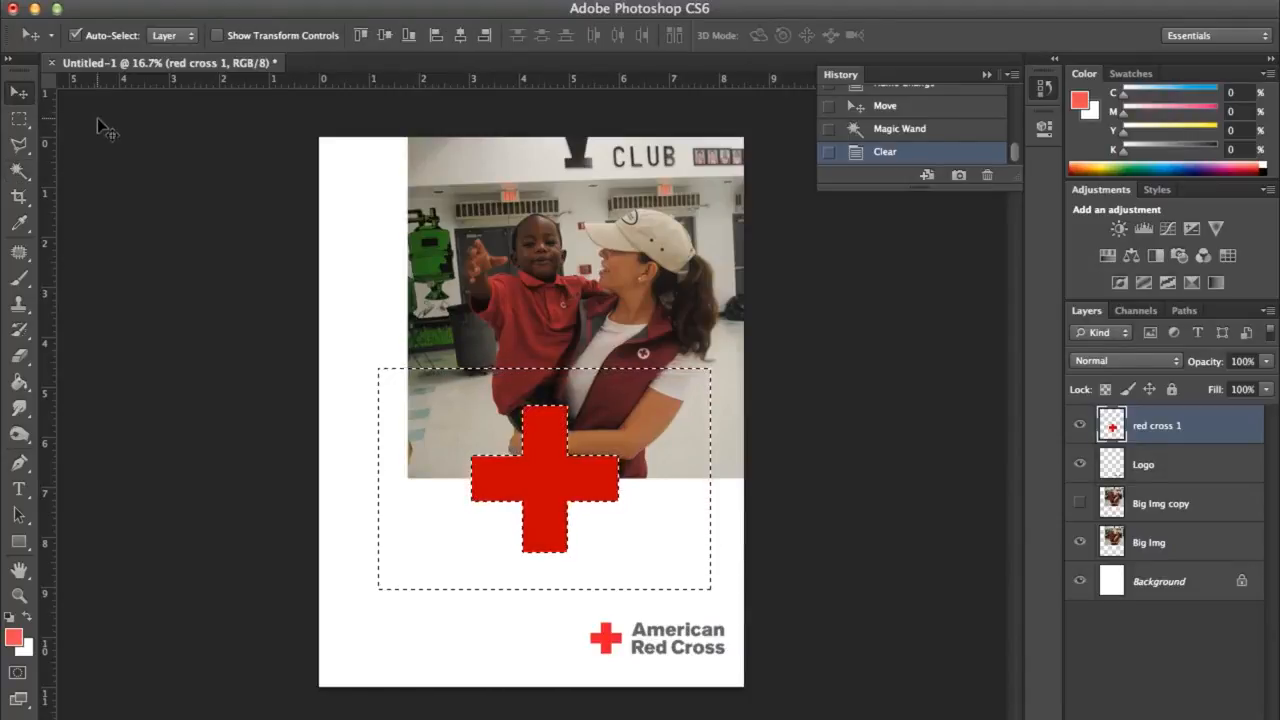
key("ctrl+d")
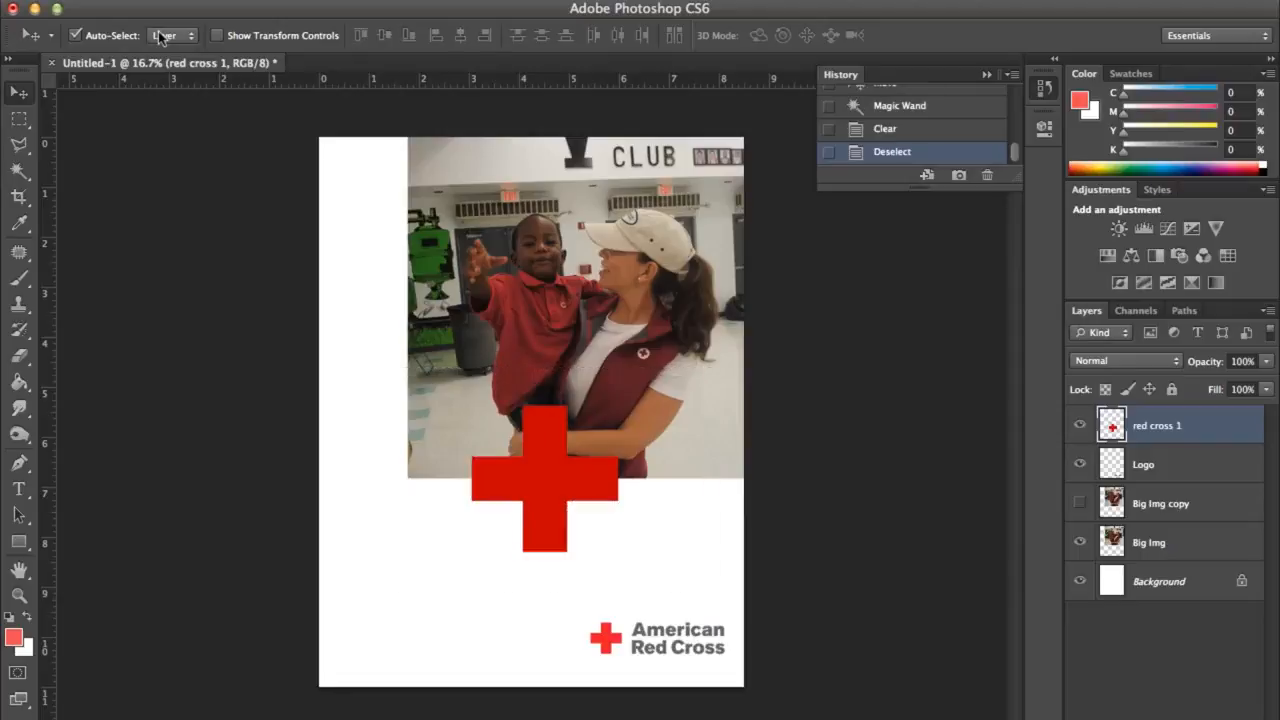
left_click_drag(600, 474, 421, 465)
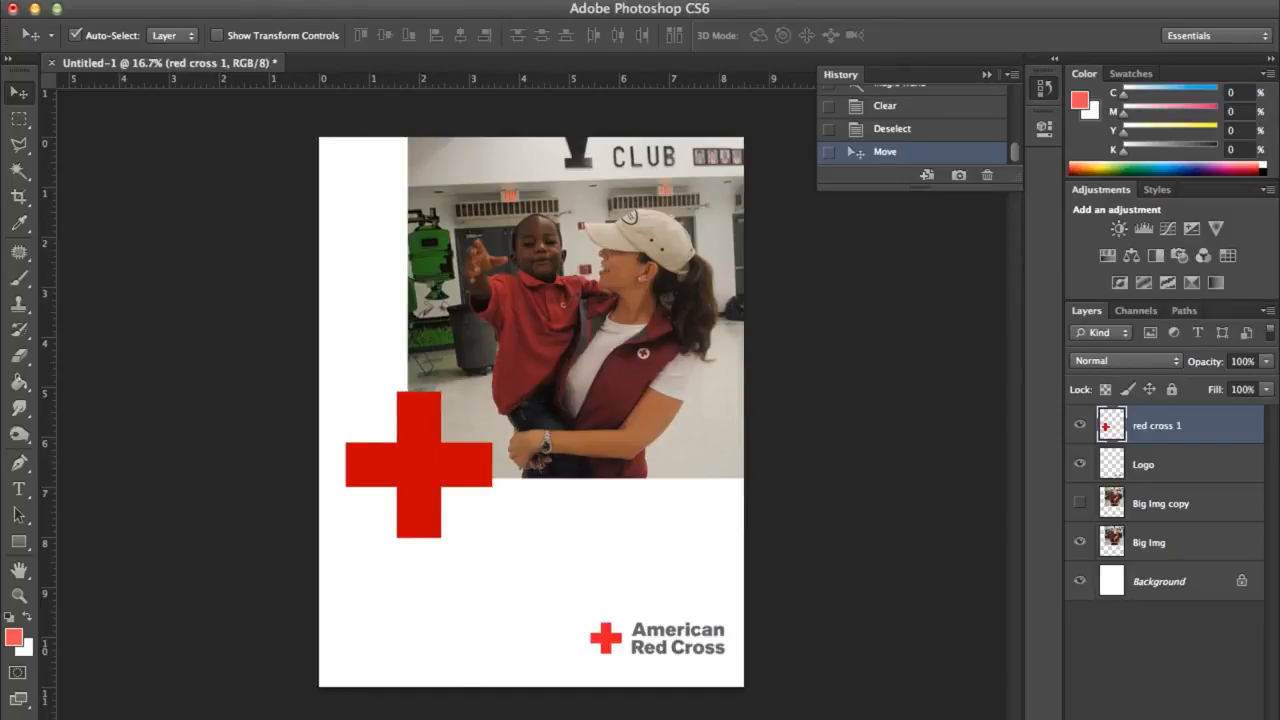
Scale the red cross down proportionally to about half its size and center it on the photo's lower-left corner
left_click(203, 0)
mouse_move(279, 430)
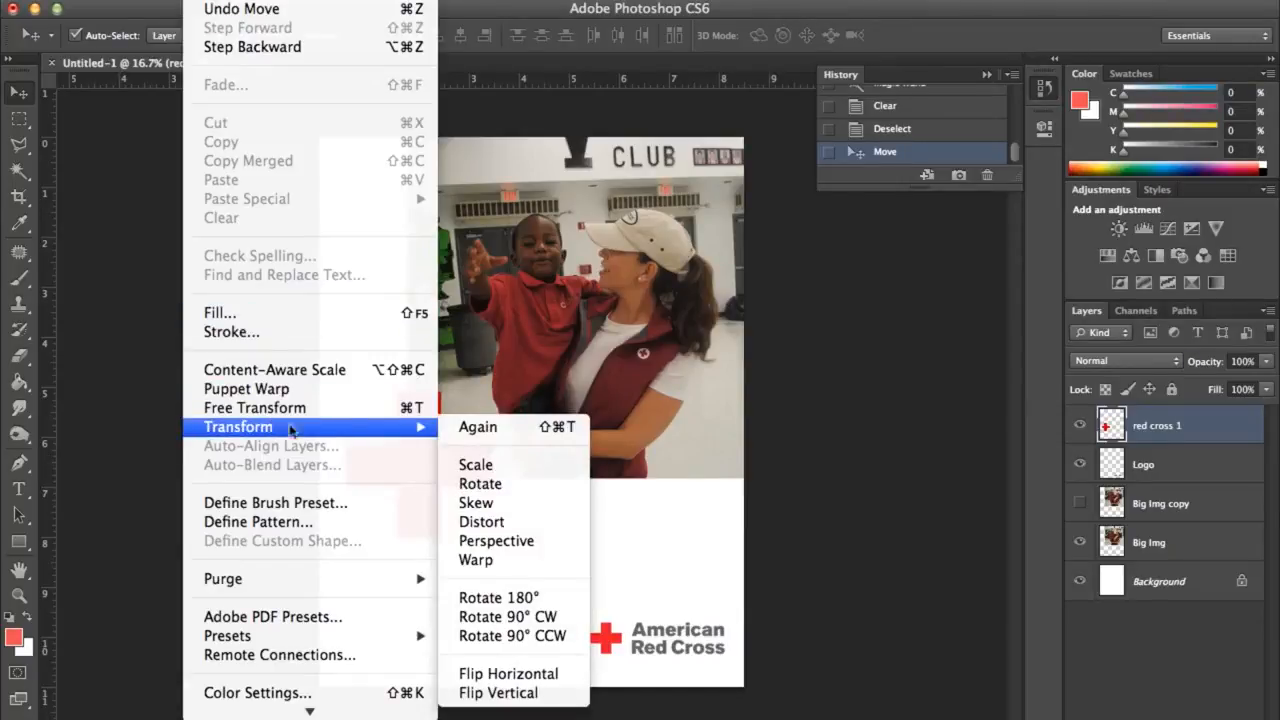
left_click(496, 468)
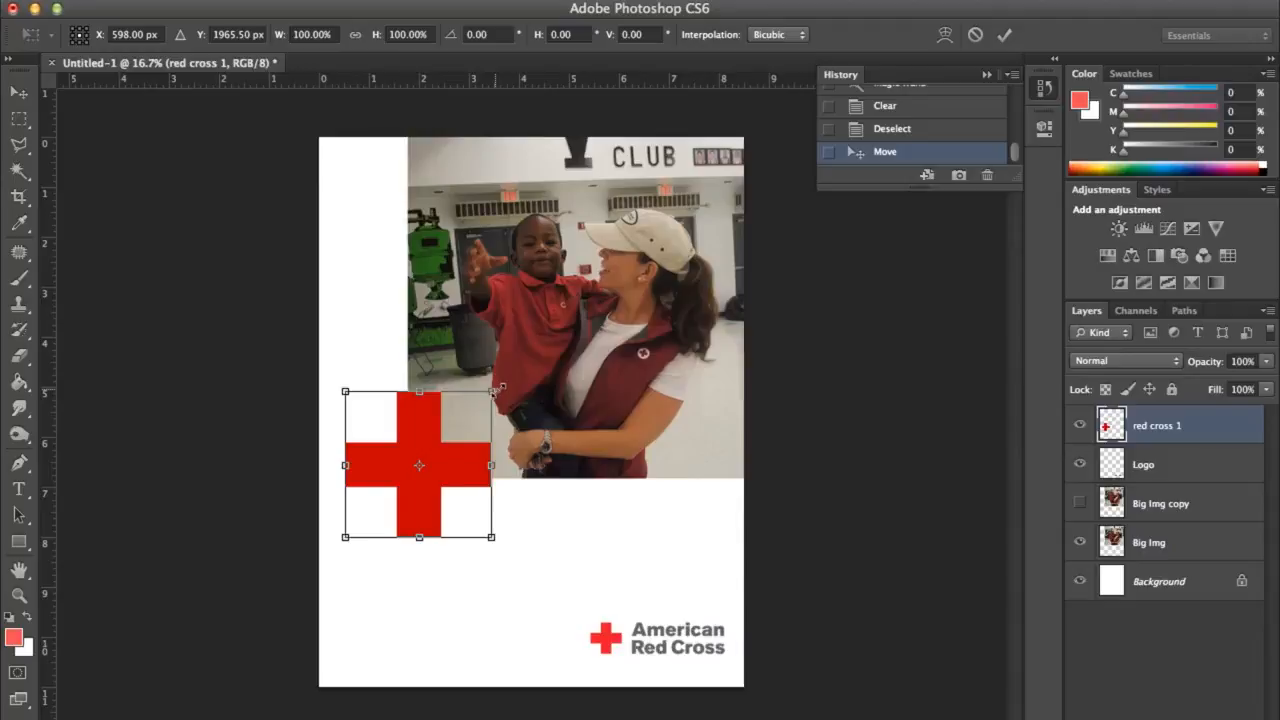
left_click_drag(500, 386, 680, 411)
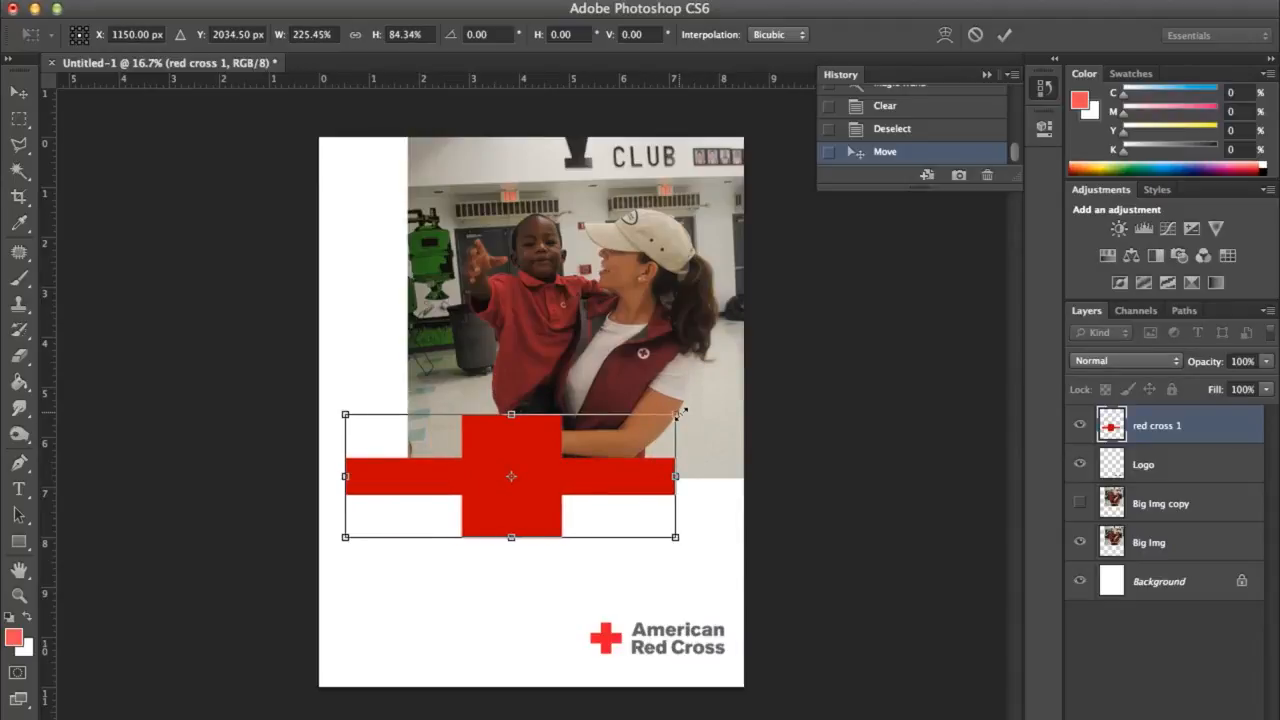
key("super+z")
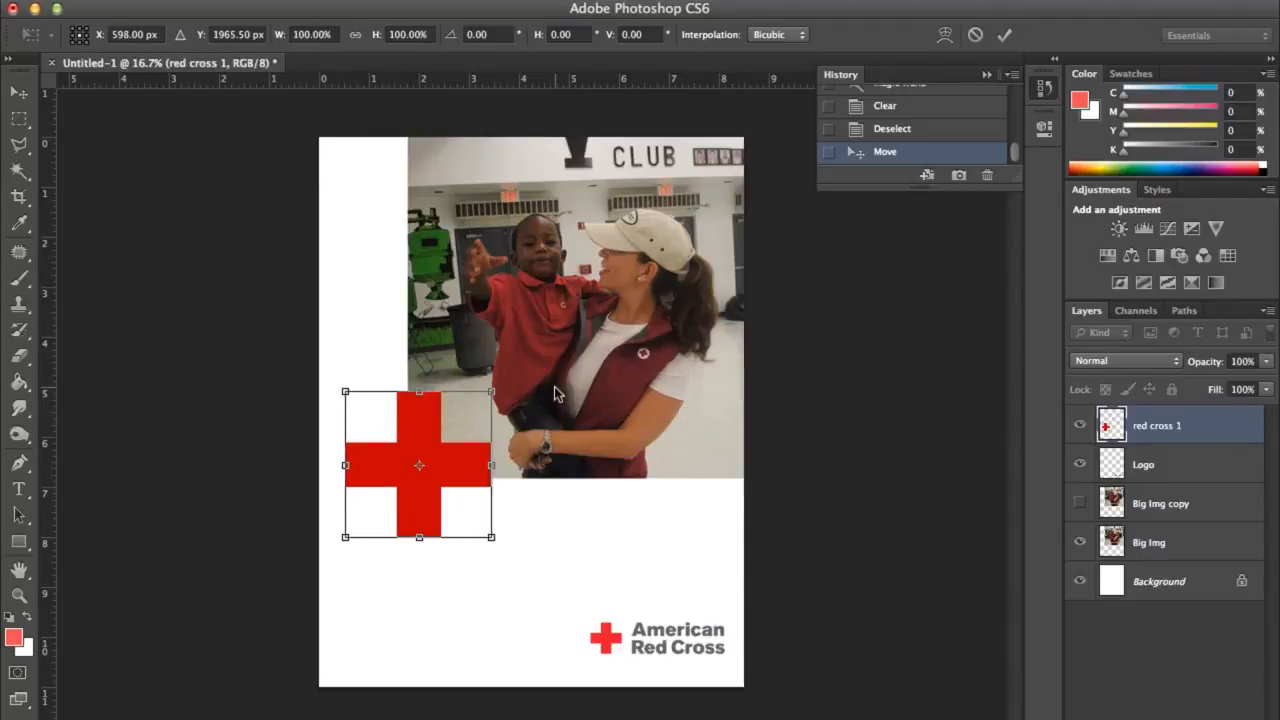
left_click_drag(493, 391, 428, 479)
key("Return")
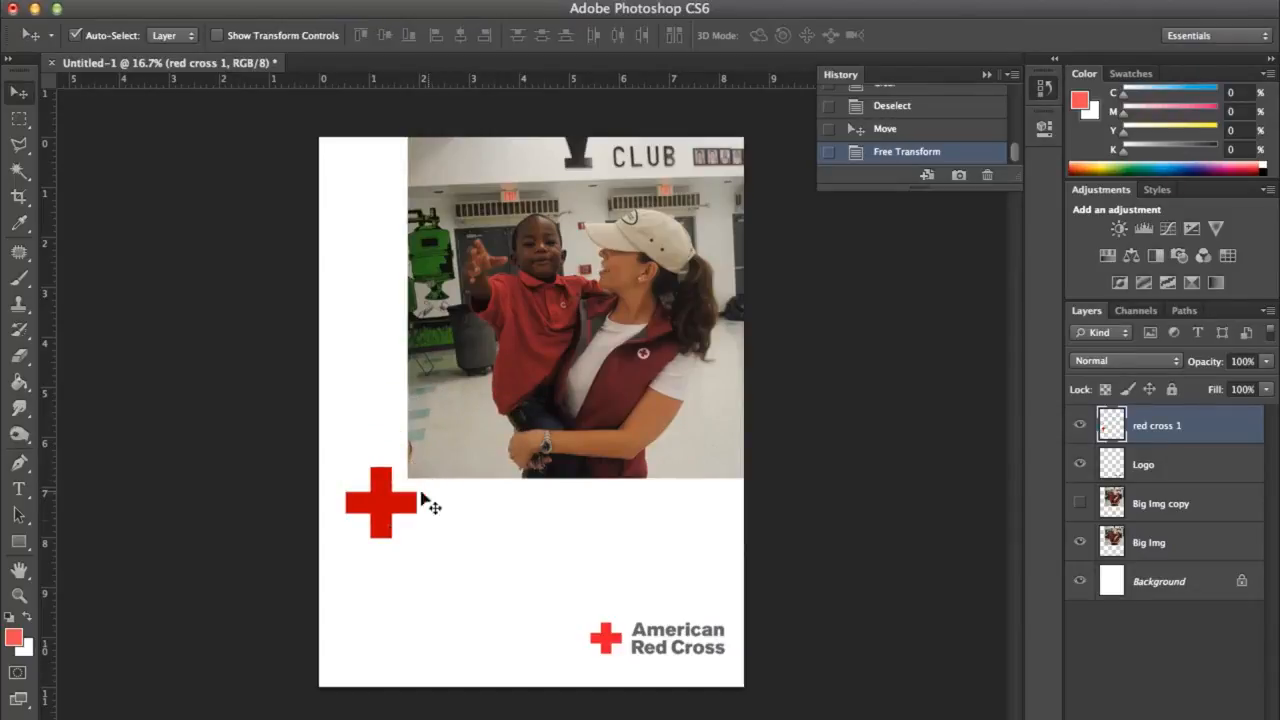
left_click_drag(379, 524, 412, 496)
key("Right")
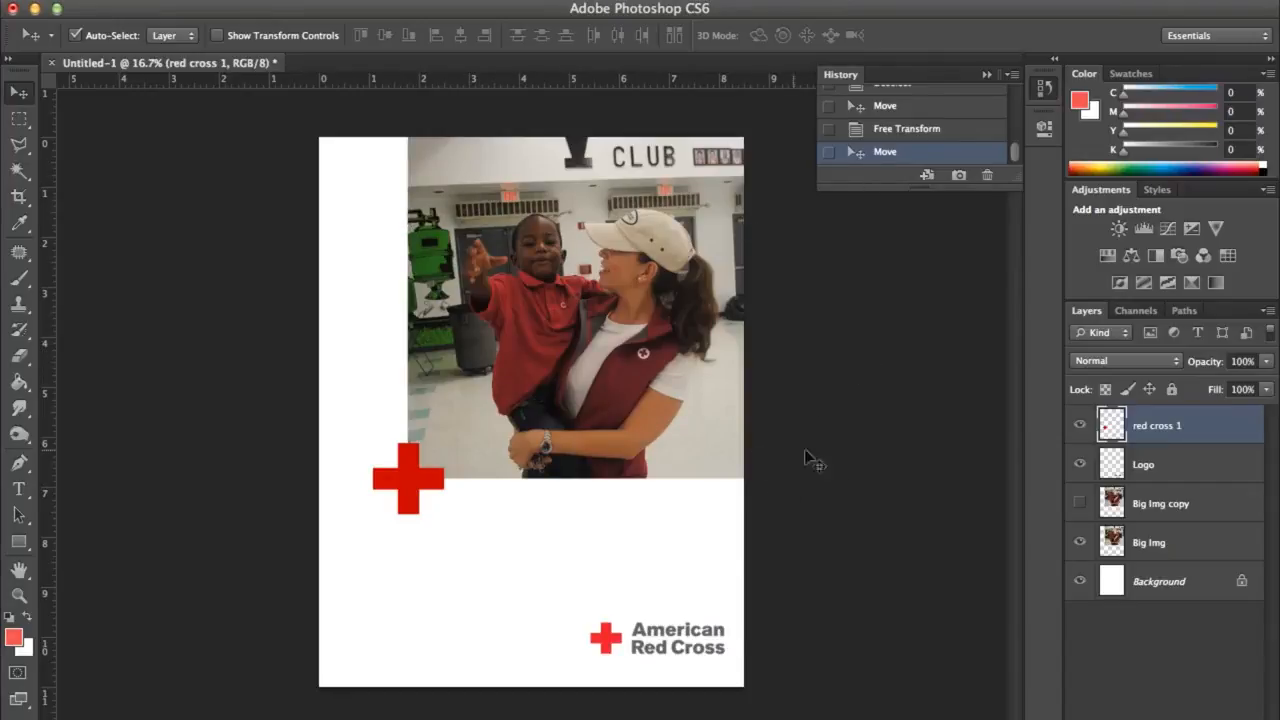
Add a horizontal text line reading "Red Cross and you" over the upper part of the photo
left_click(18, 489)
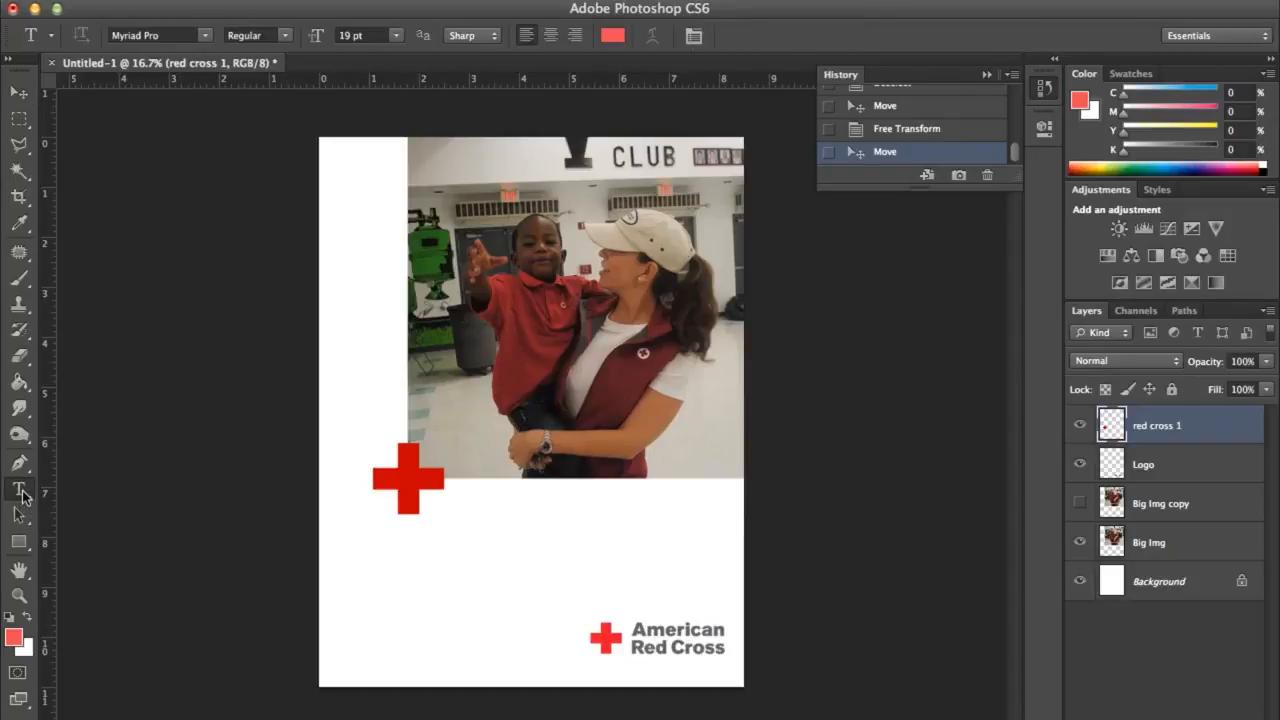
left_click(472, 220)
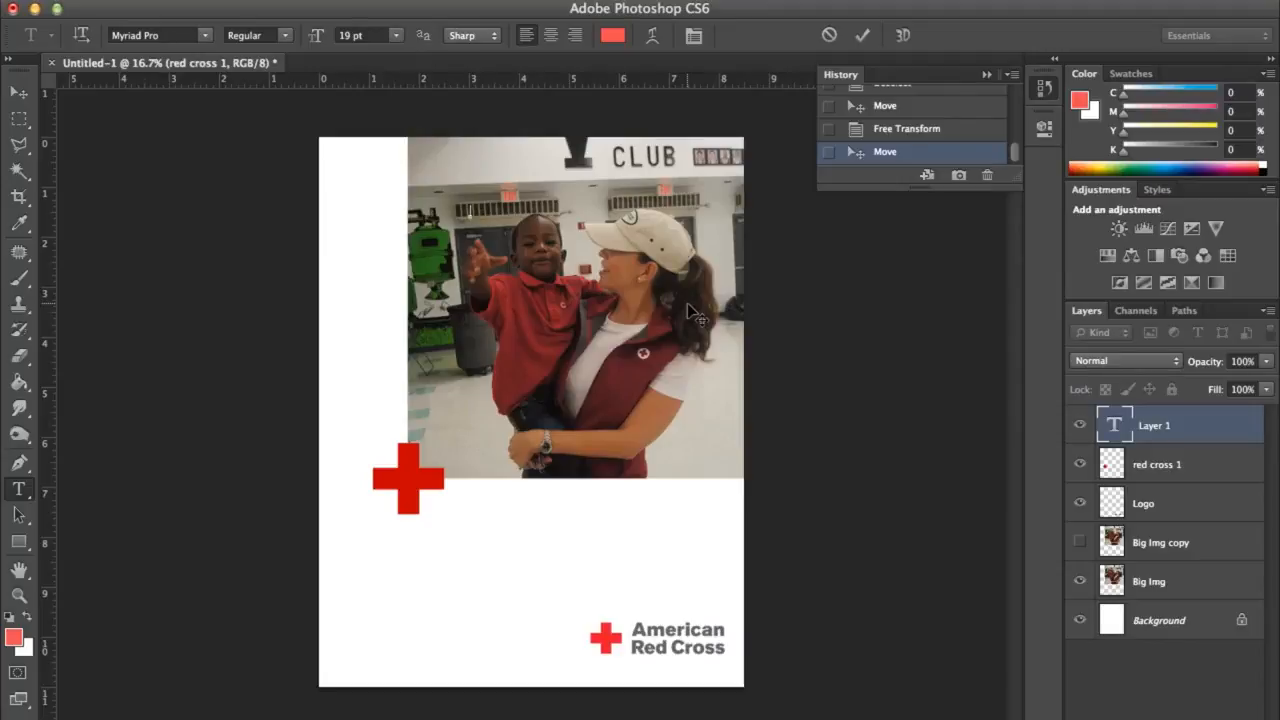
type("Red Cross and you")
Select the whole text line on the photo and set its font to Georgia in the Bold style
left_click_drag(571, 213, 462, 214)
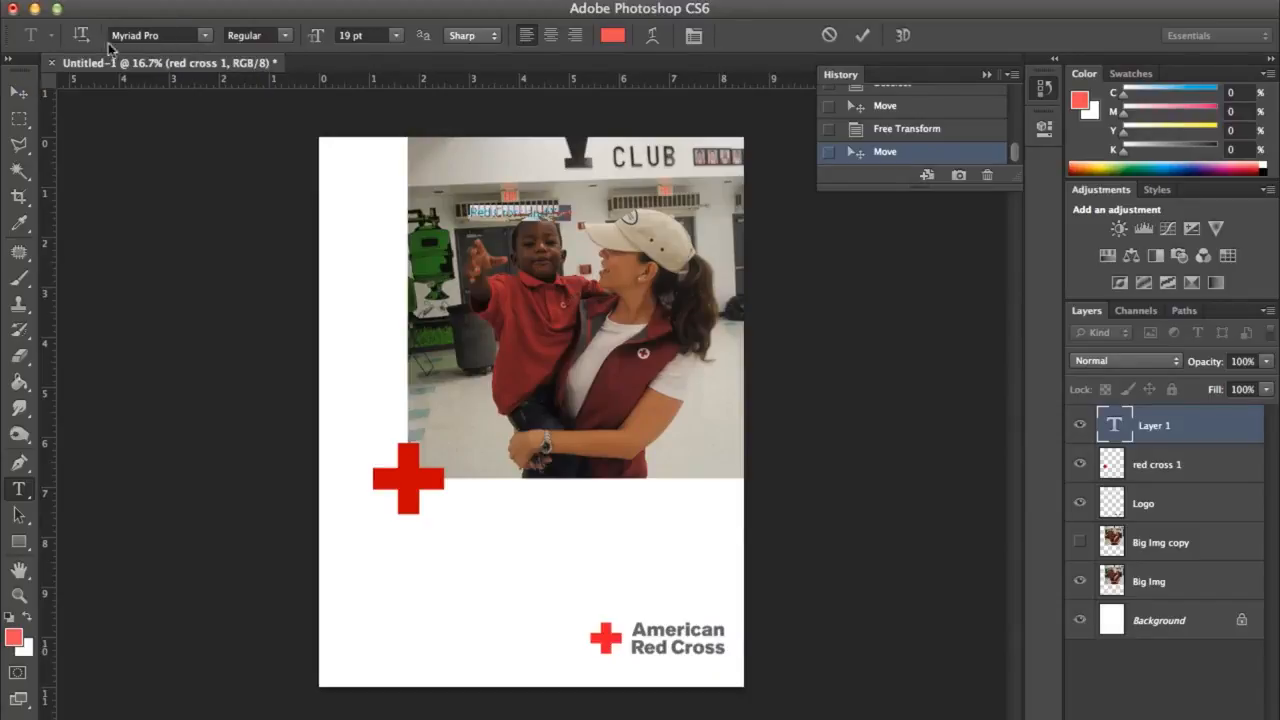
left_click(206, 37)
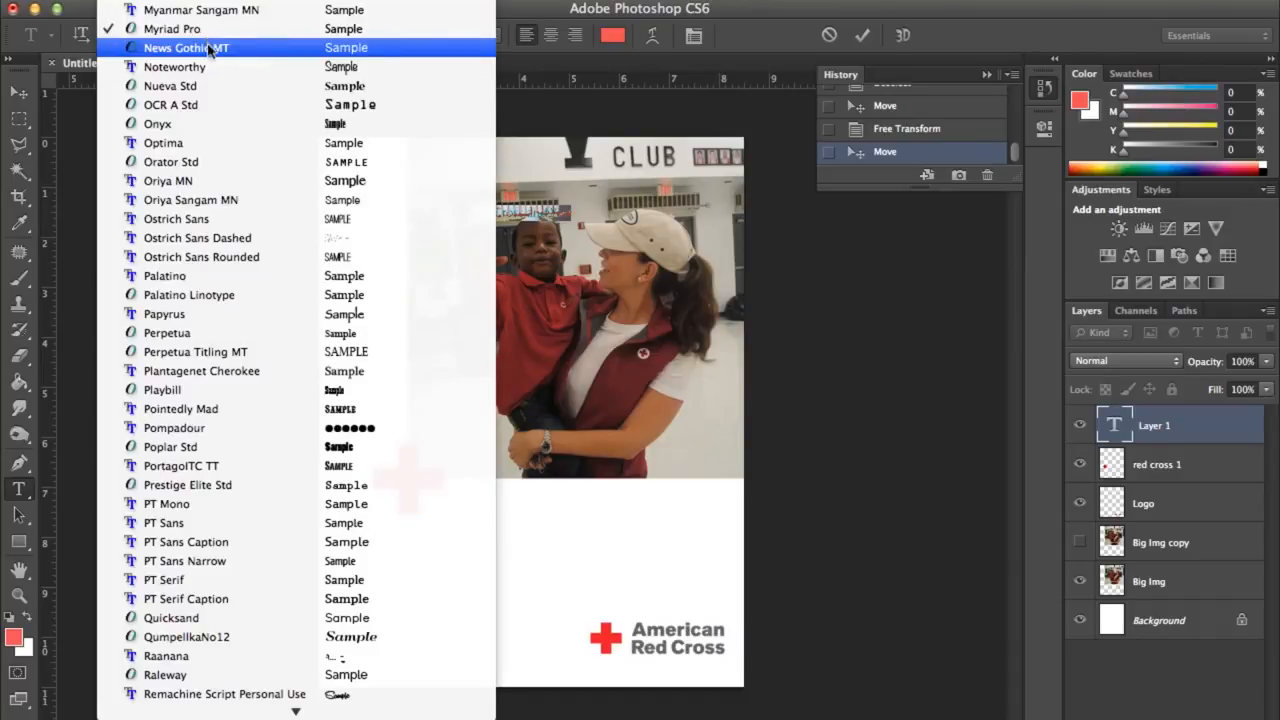
scroll(200, 70, "down", 5)
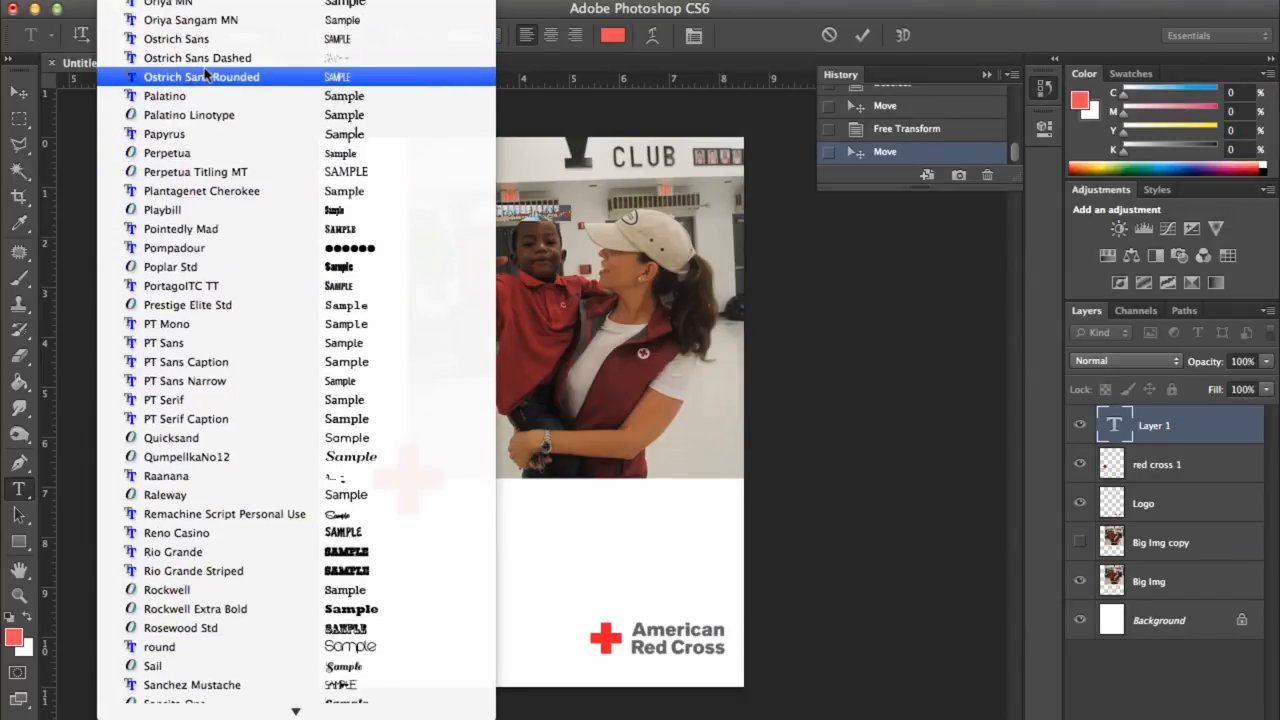
scroll(205, 73, "up", 3)
scroll(204, 72, "up", 9)
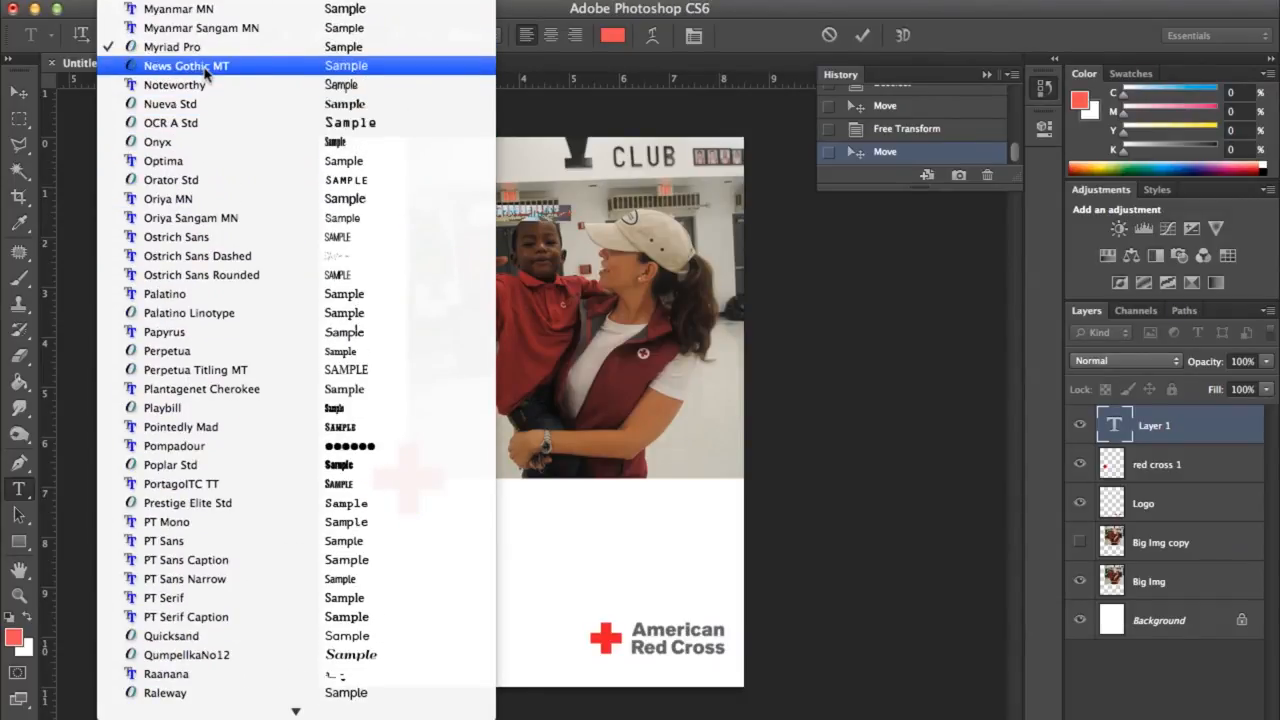
scroll(204, 64, "up", 20)
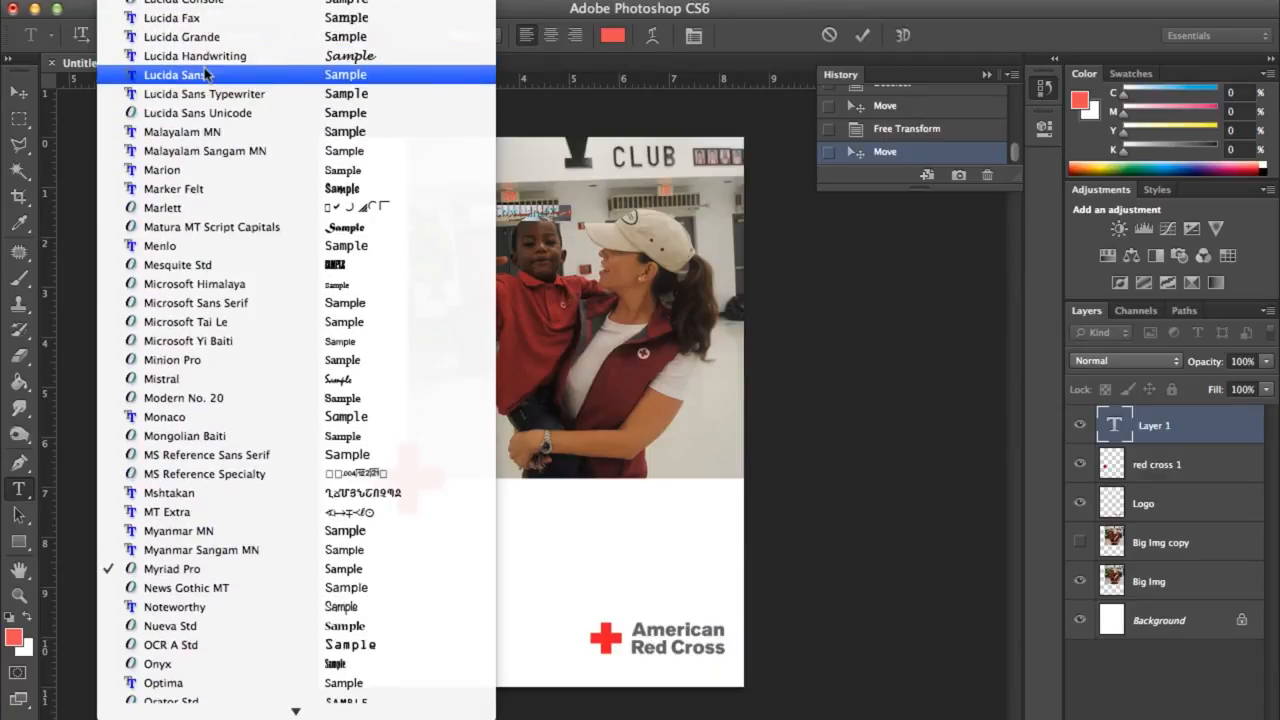
left_click(201, 155)
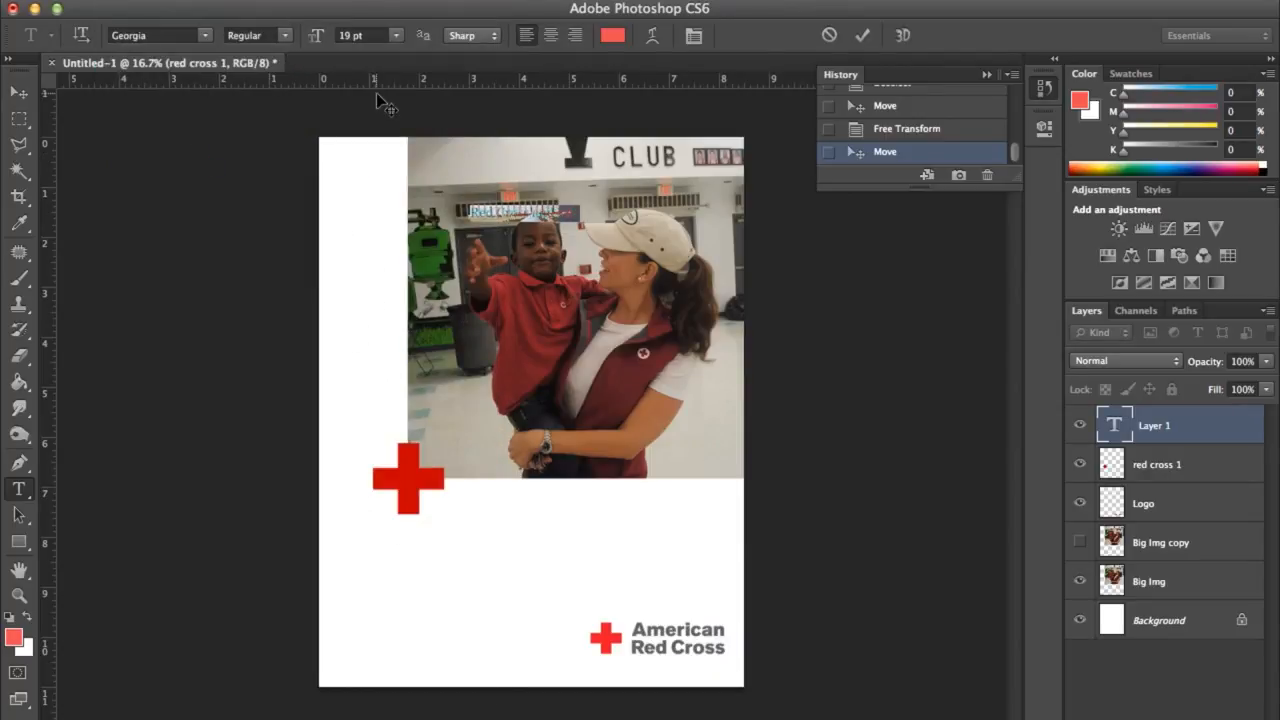
left_click(285, 43)
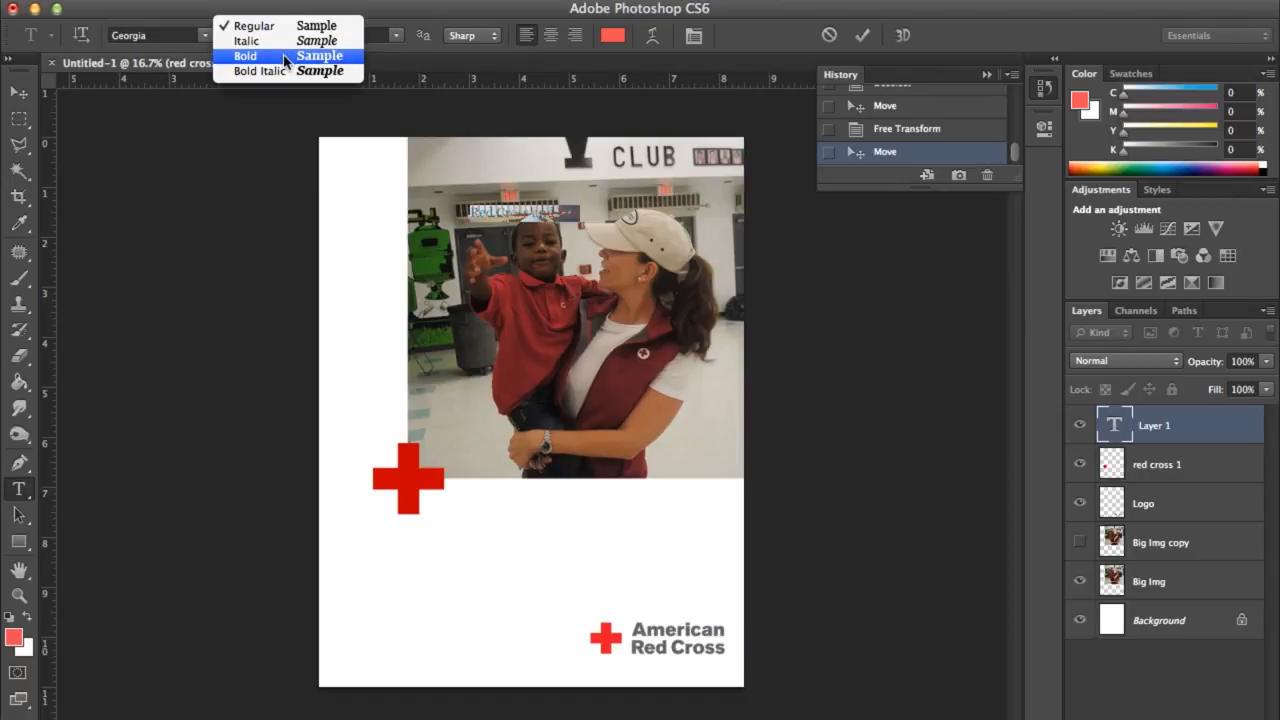
key("Escape")
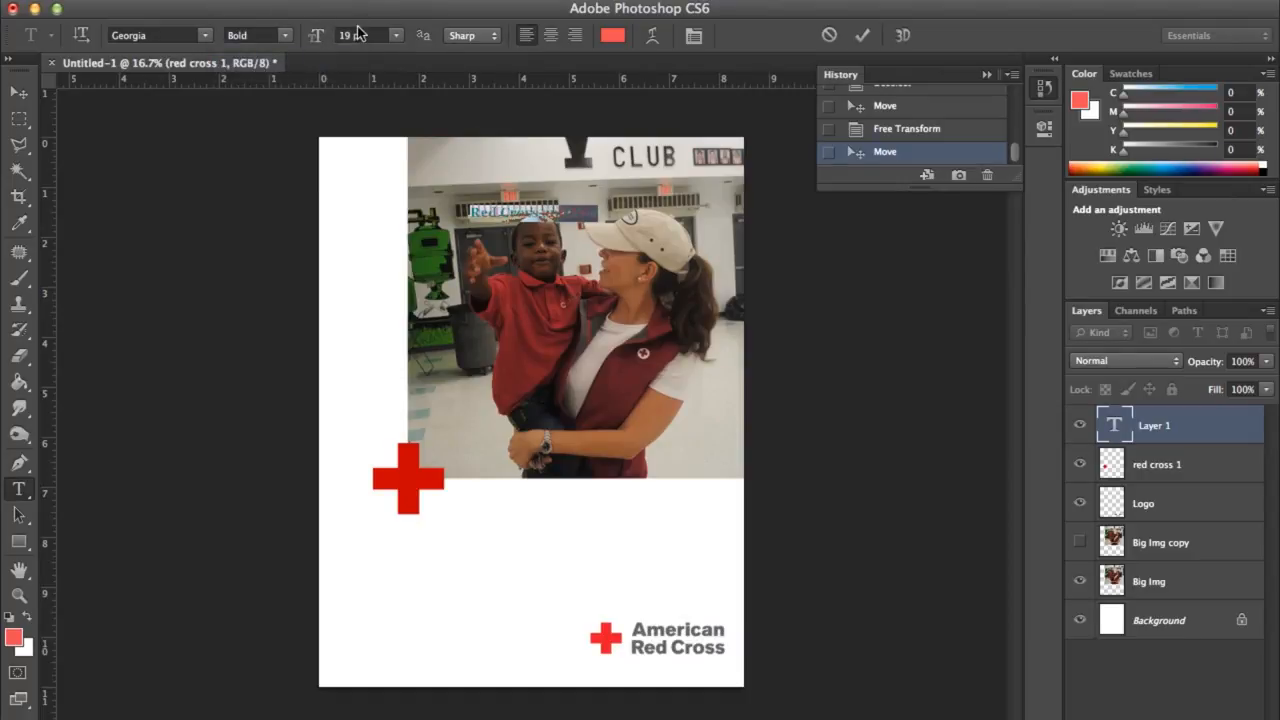
Enlarge the selected text line to a font size of 30 pt
left_click(396, 36)
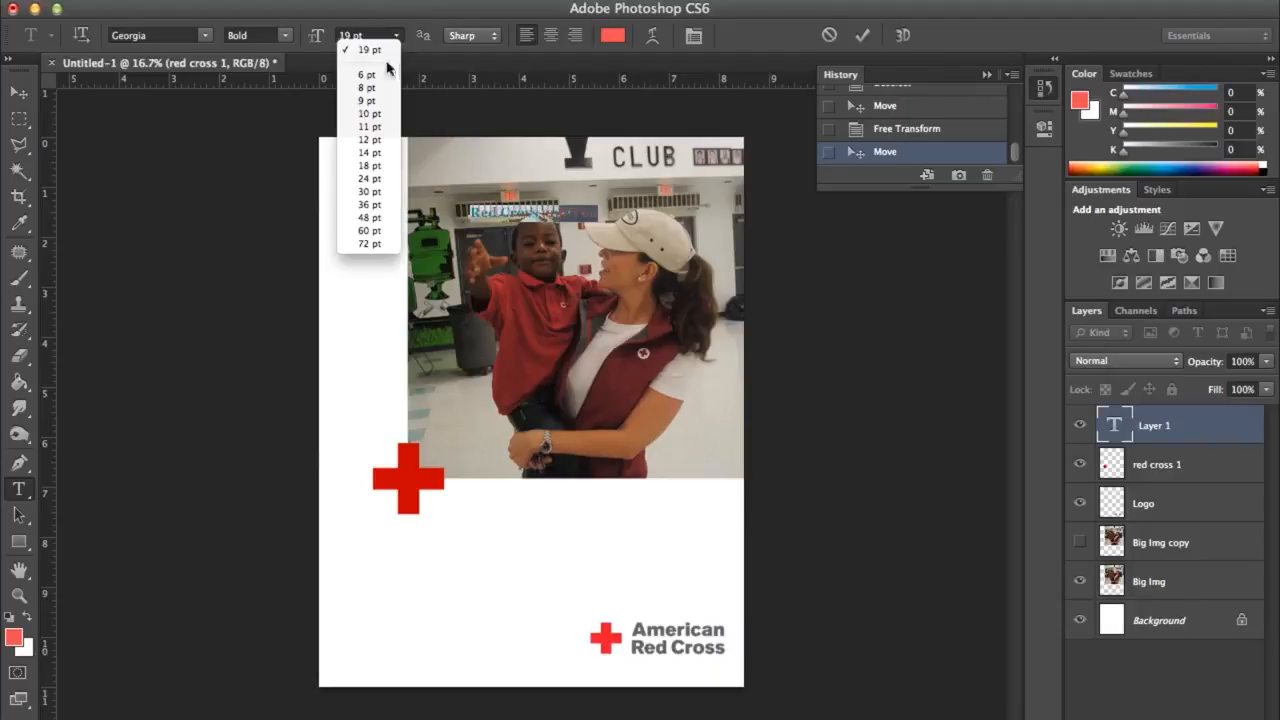
left_click(370, 178)
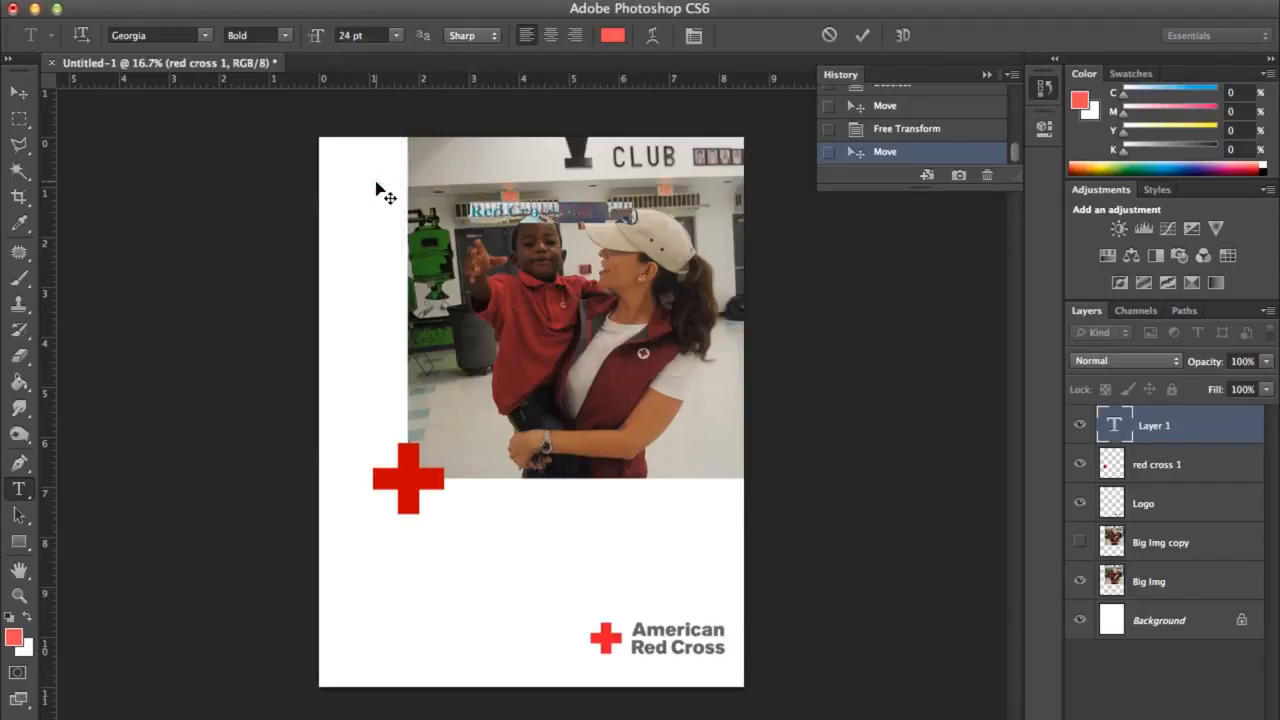
left_click(397, 36)
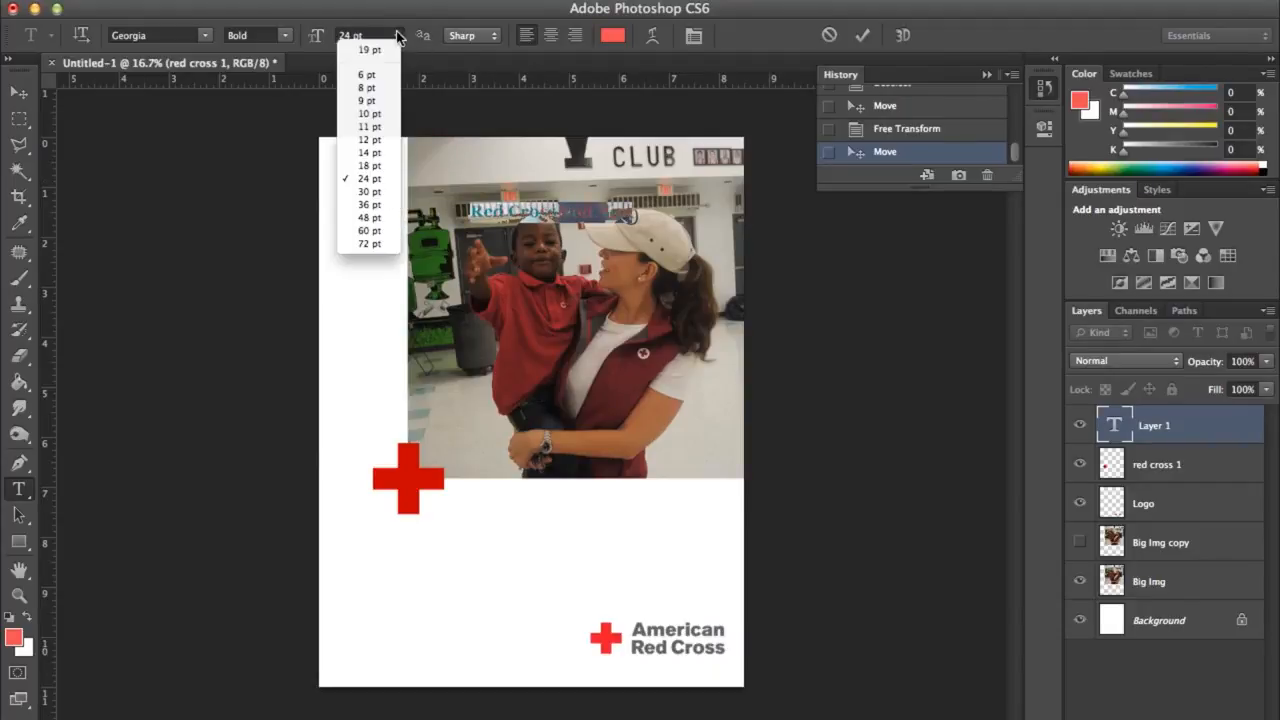
left_click(370, 191)
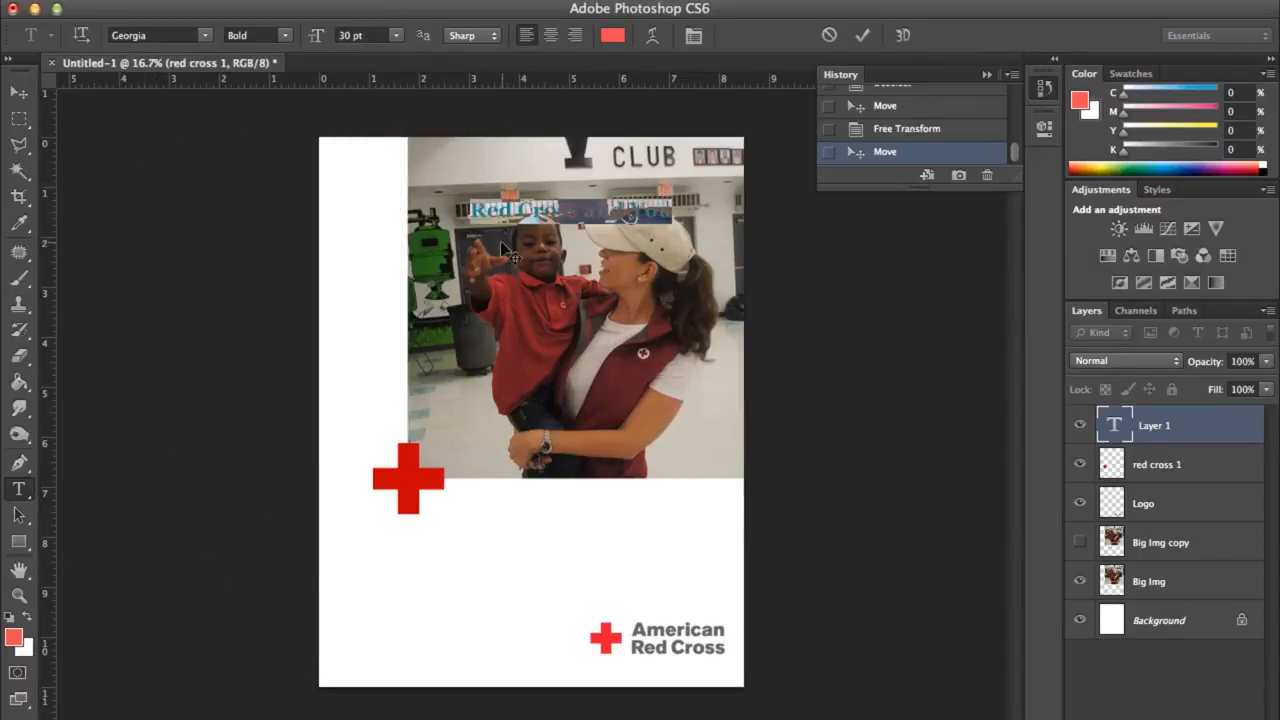
Recolor the selected text dark gray using CMYK values of 0% cyan, 0% magenta, 0% yellow and 70% black
left_click(613, 36)
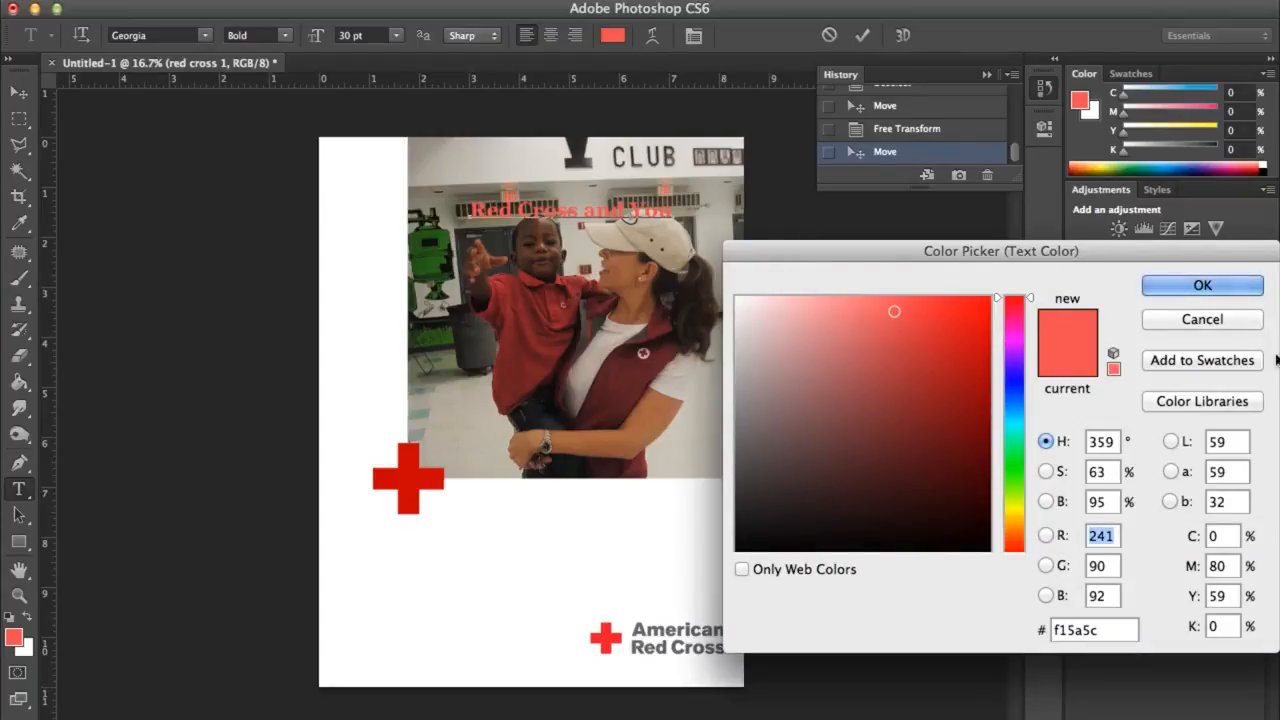
left_click(1222, 538)
left_click_drag(1222, 538, 1213, 540)
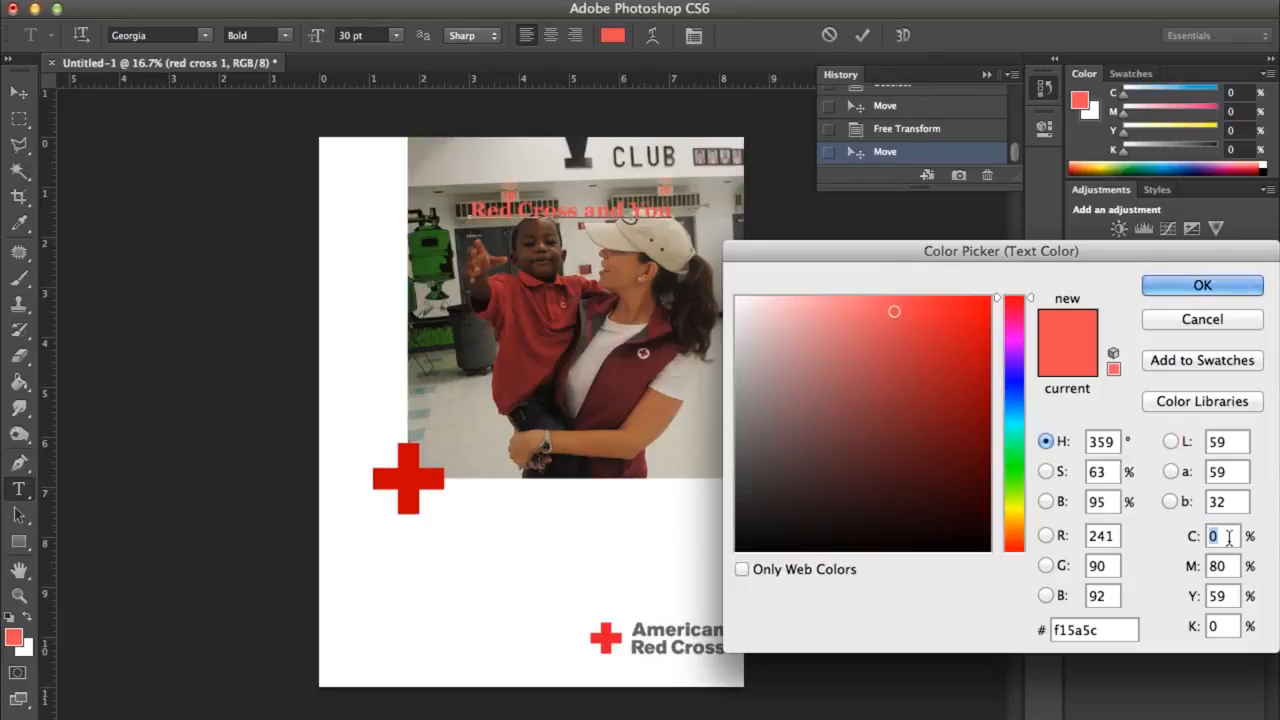
key("Tab")
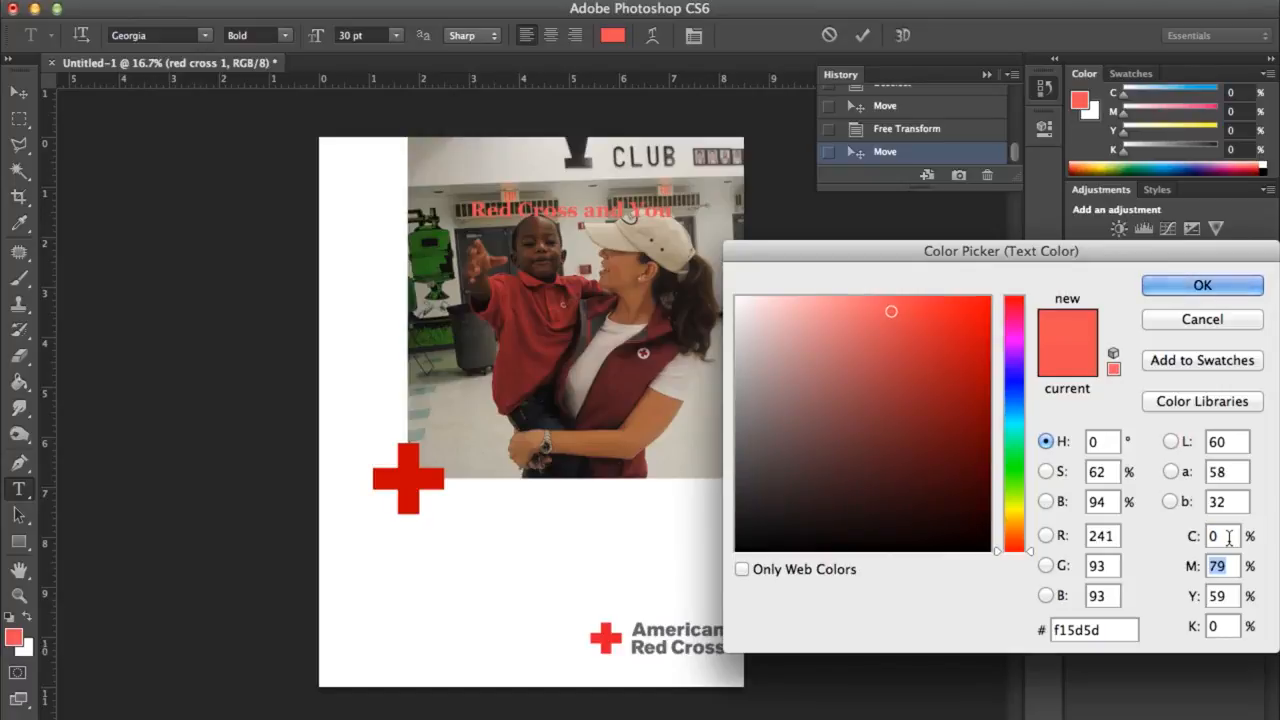
type("0")
key("Tab")
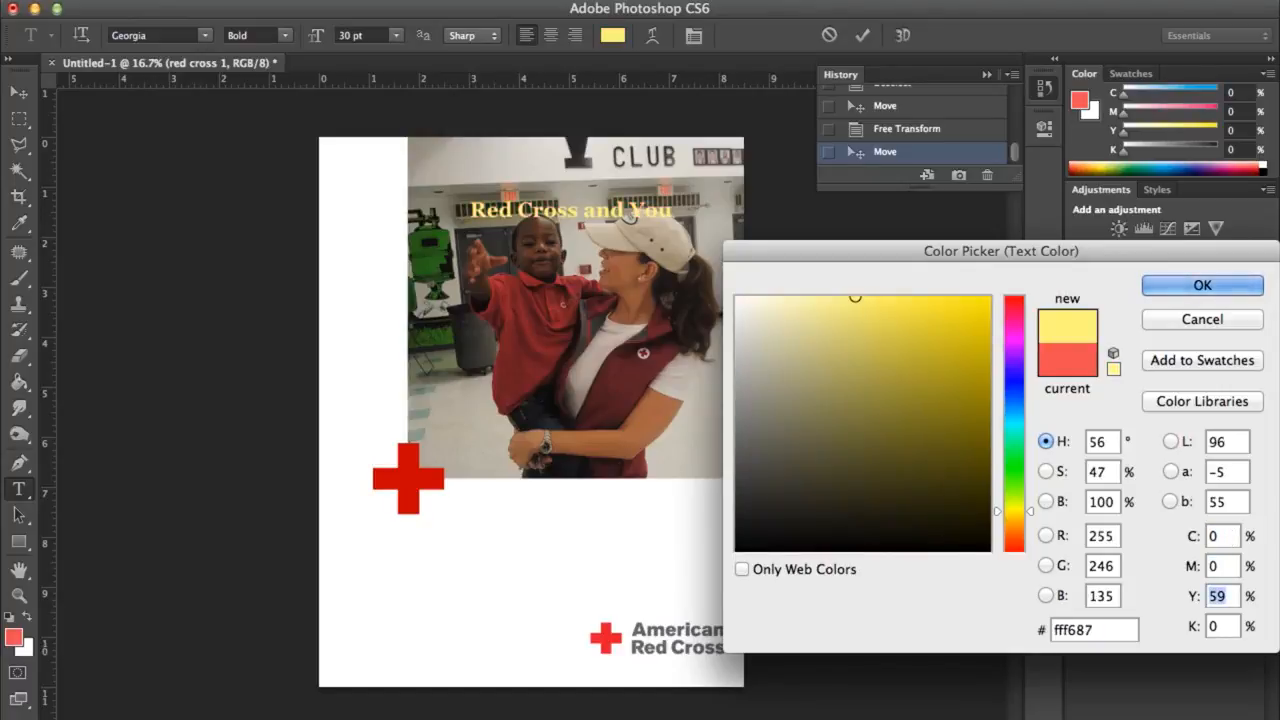
type("0")
key("Tab")
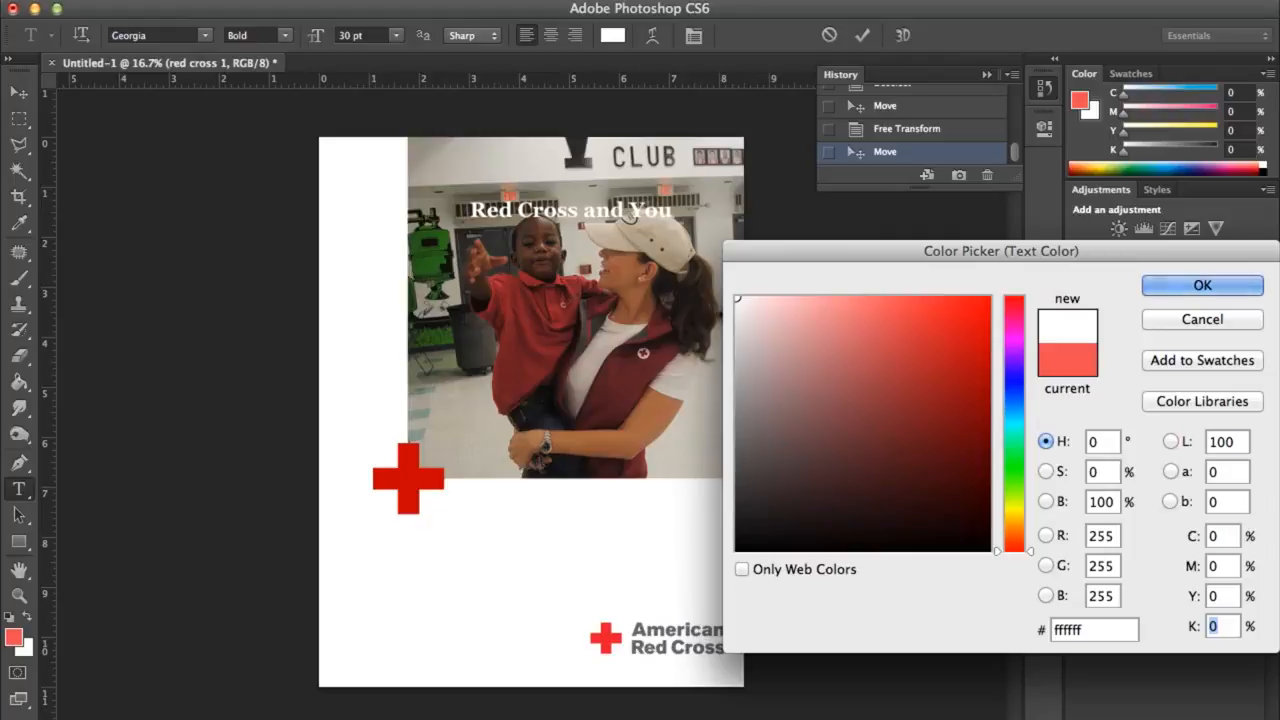
type("70")
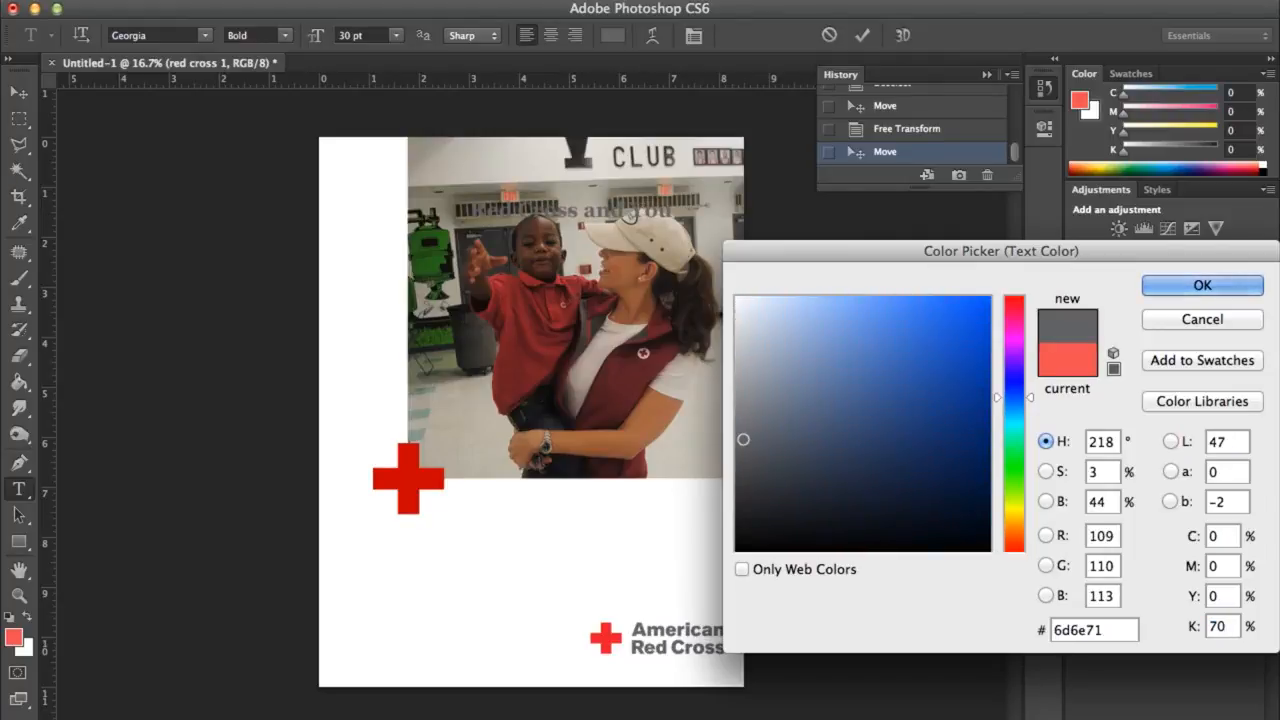
left_click(1202, 286)
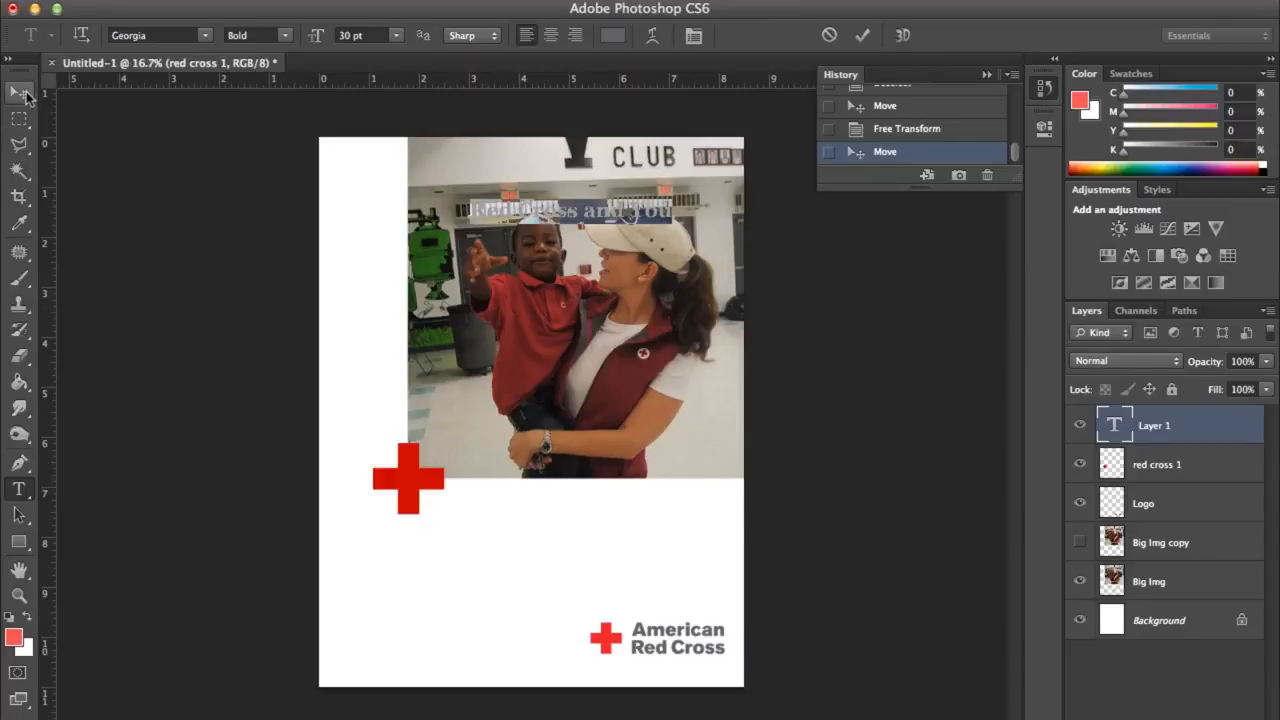
Finish the text edit and move the text line slightly left and down, across the boy's face
left_click(22, 93)
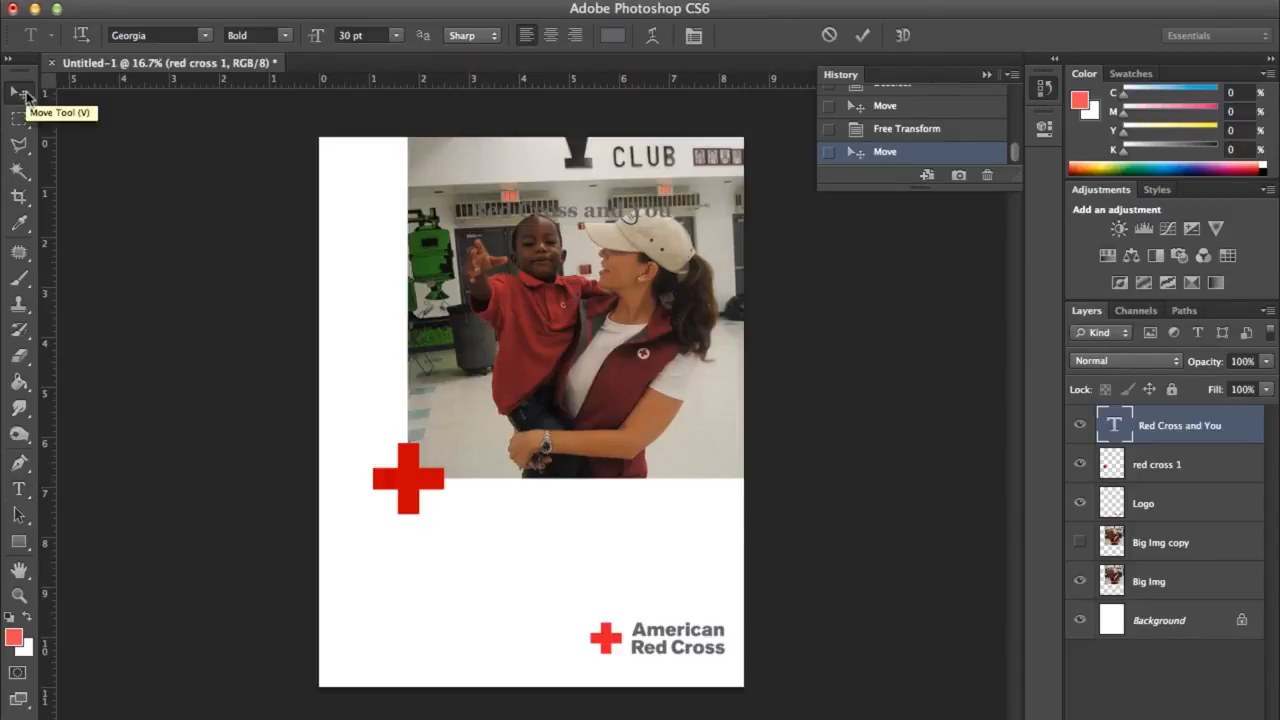
left_click(370, 255)
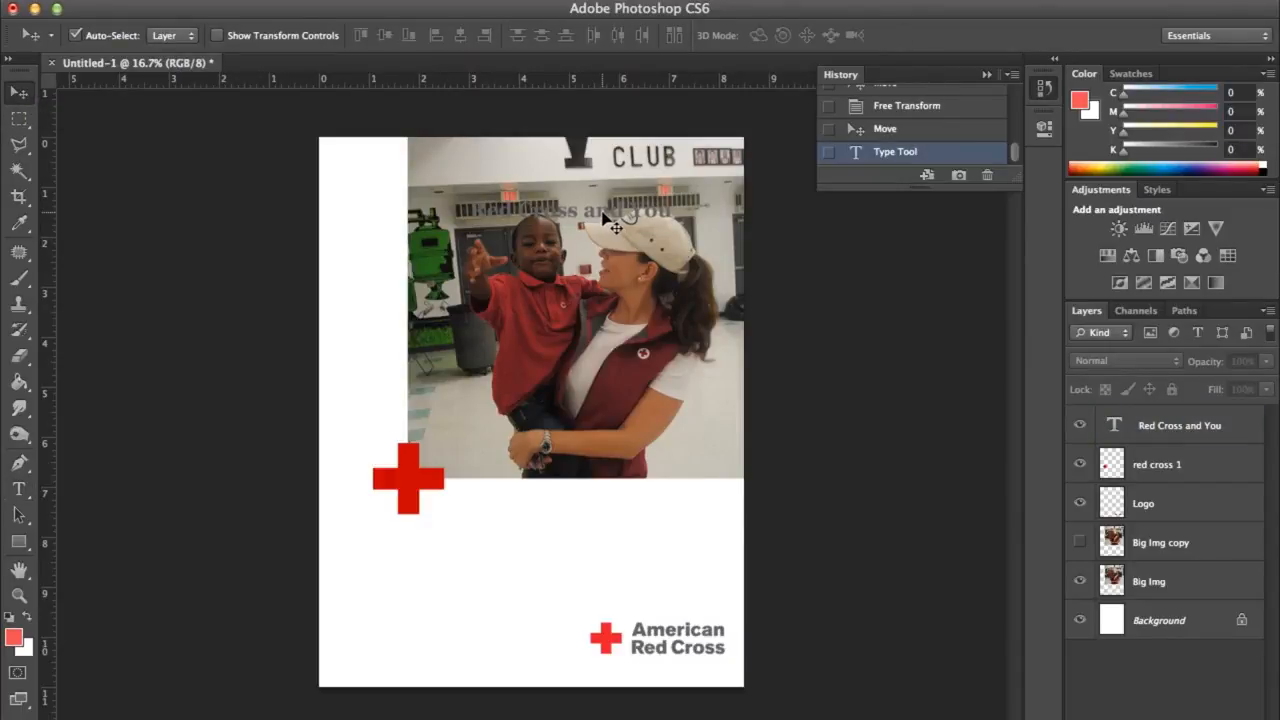
left_click(600, 208)
left_click_drag(598, 208, 560, 203)
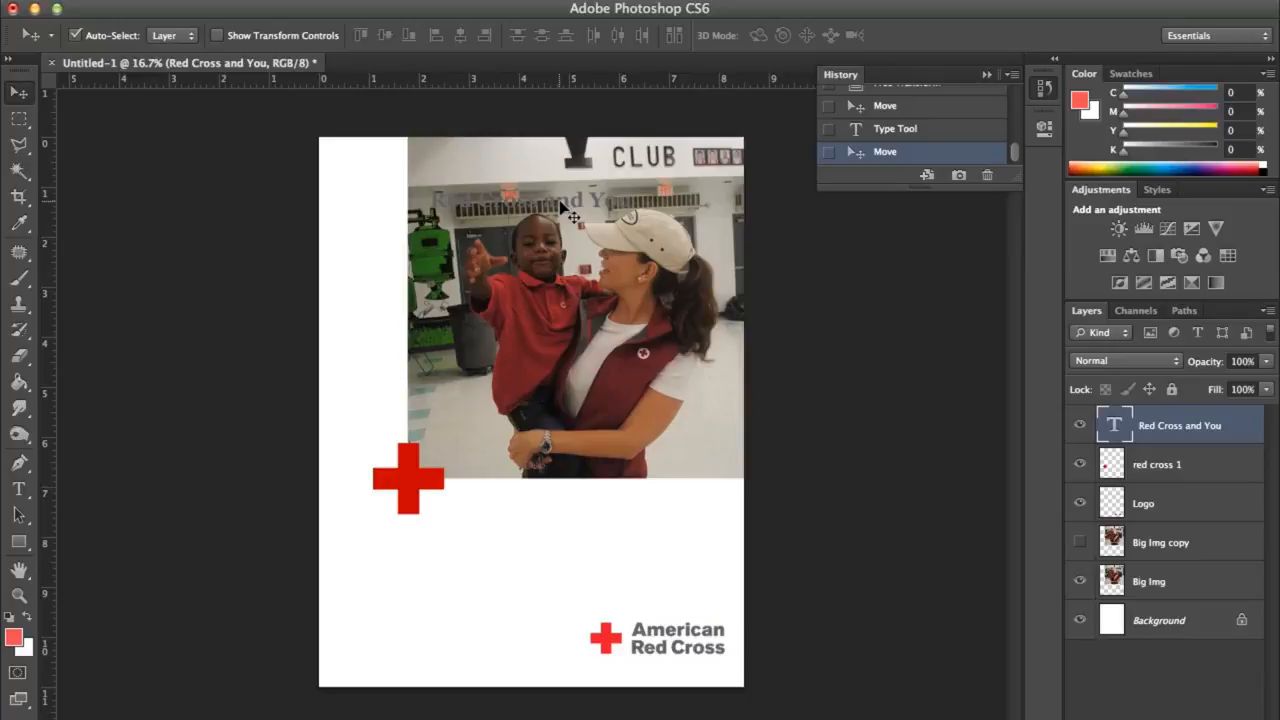
left_click_drag(442, 208, 440, 272)
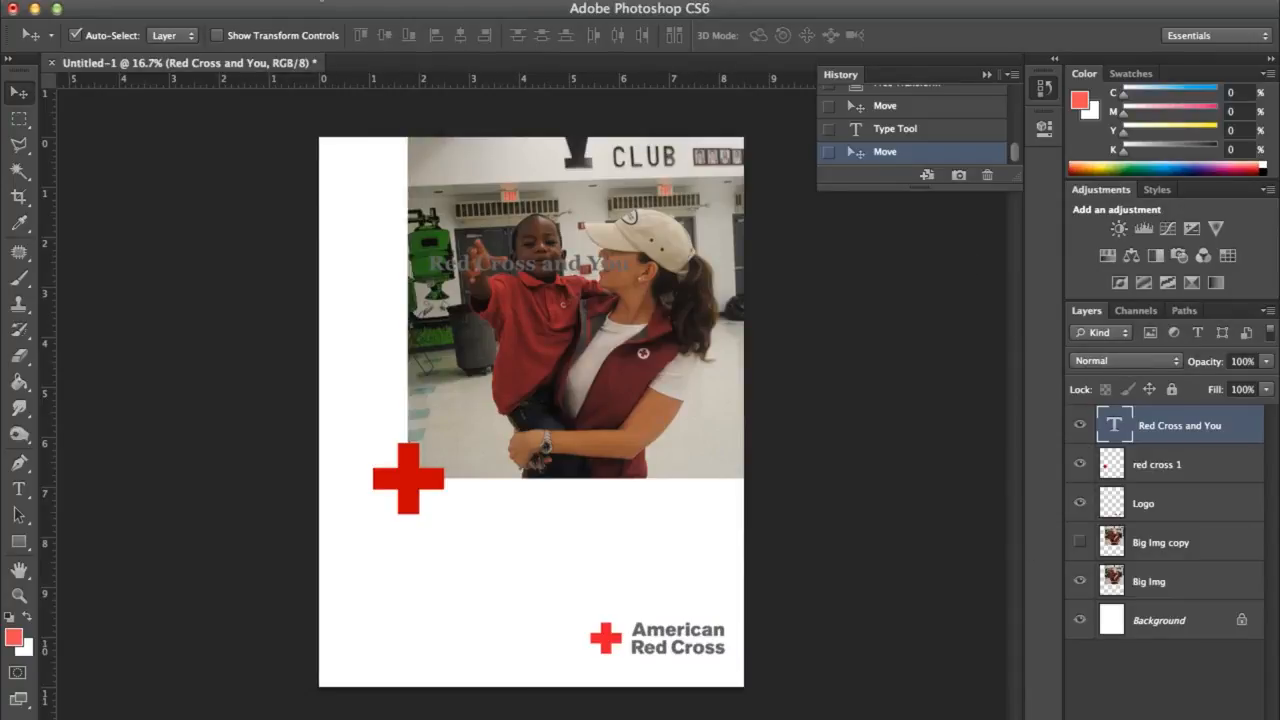
Create a new layer named "White Box" above the text layer
left_click(320, 0)
mouse_move(320, 12)
left_click(591, 16)
type("He")
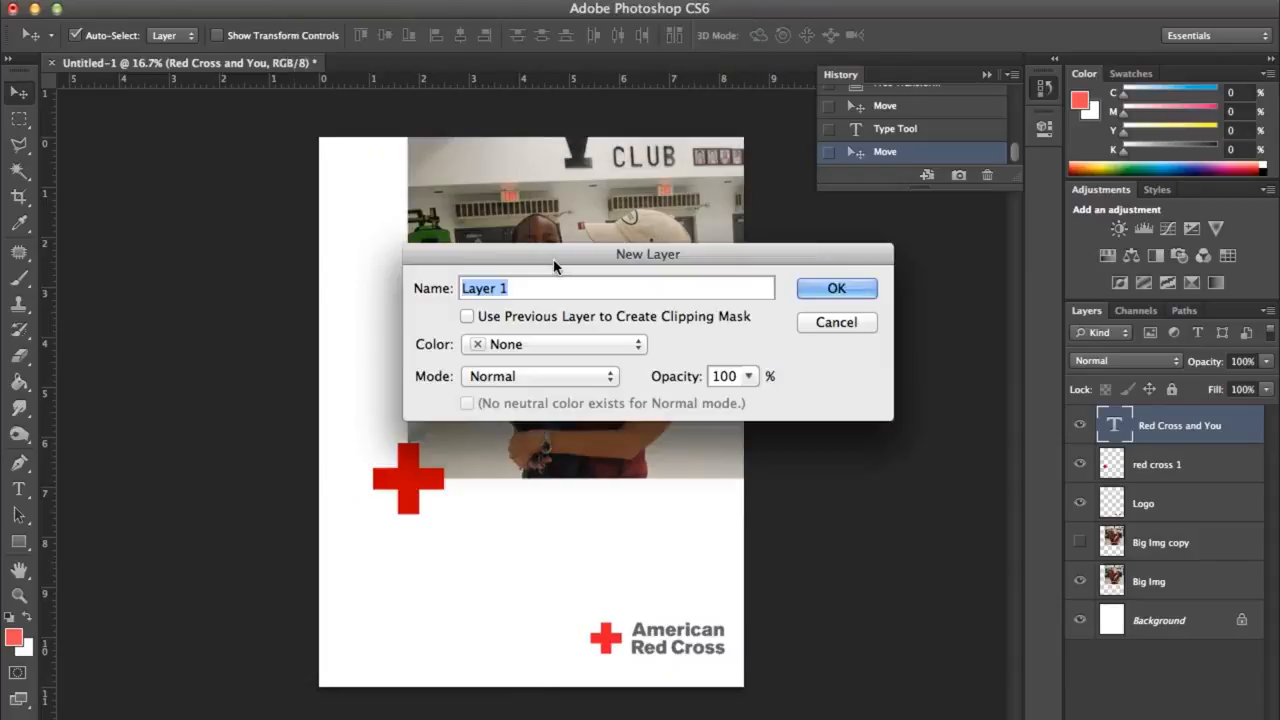
key("BackSpace")
key("BackSpace")
type("White Box")
left_click(861, 291)
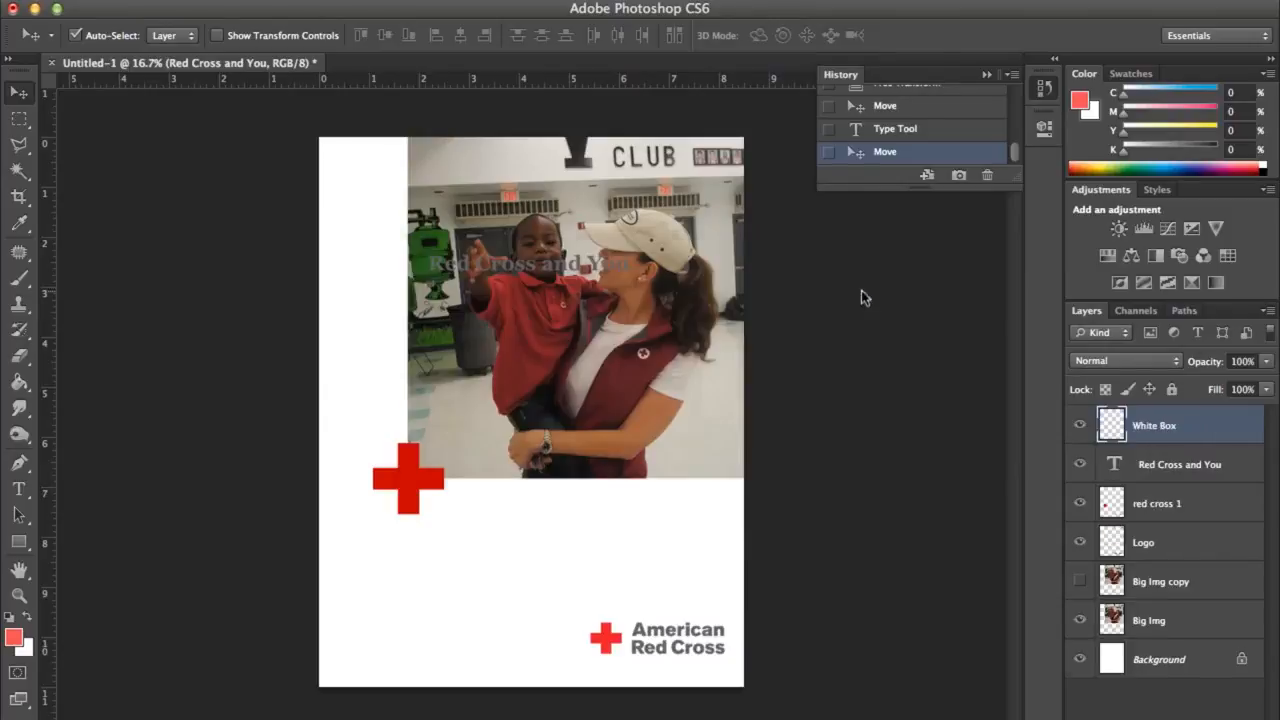
Draw a rectangular marquee selection around the "Red Cross and You" text, leaving a small margin on all sides
left_click(21, 124)
left_click_drag(425, 252, 492, 322)
left_click(491, 322)
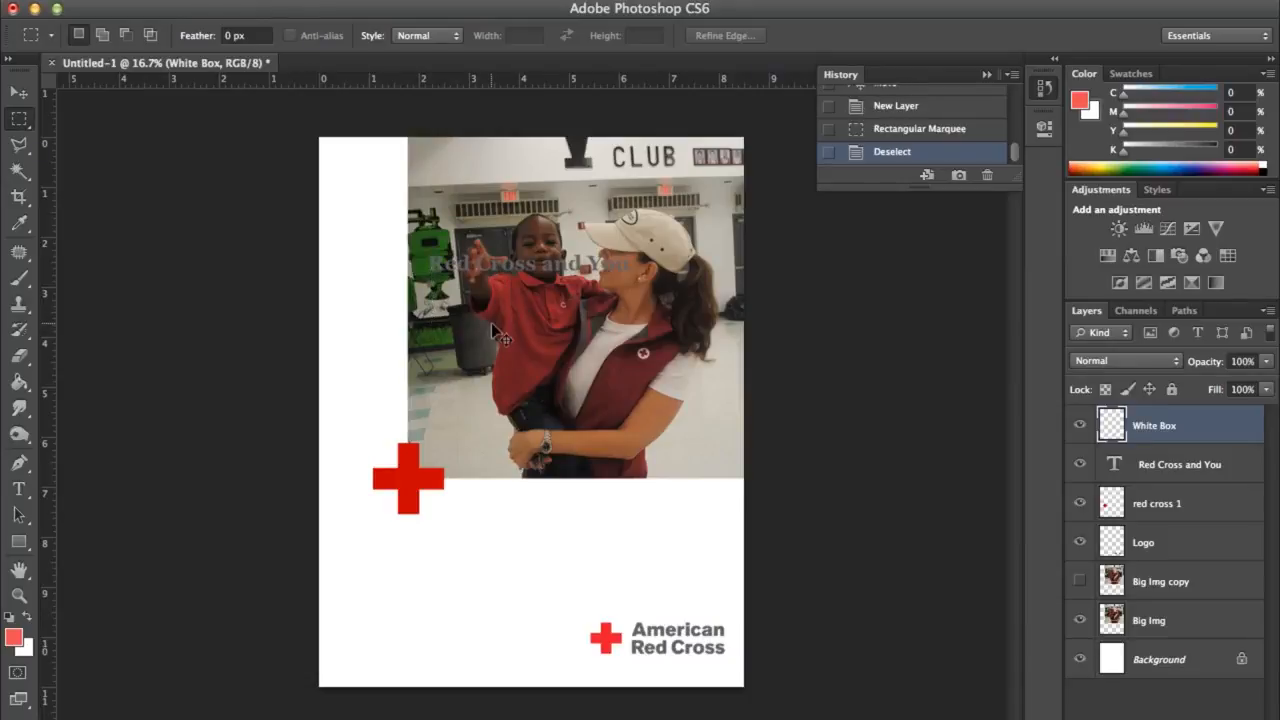
left_click_drag(422, 244, 645, 287)
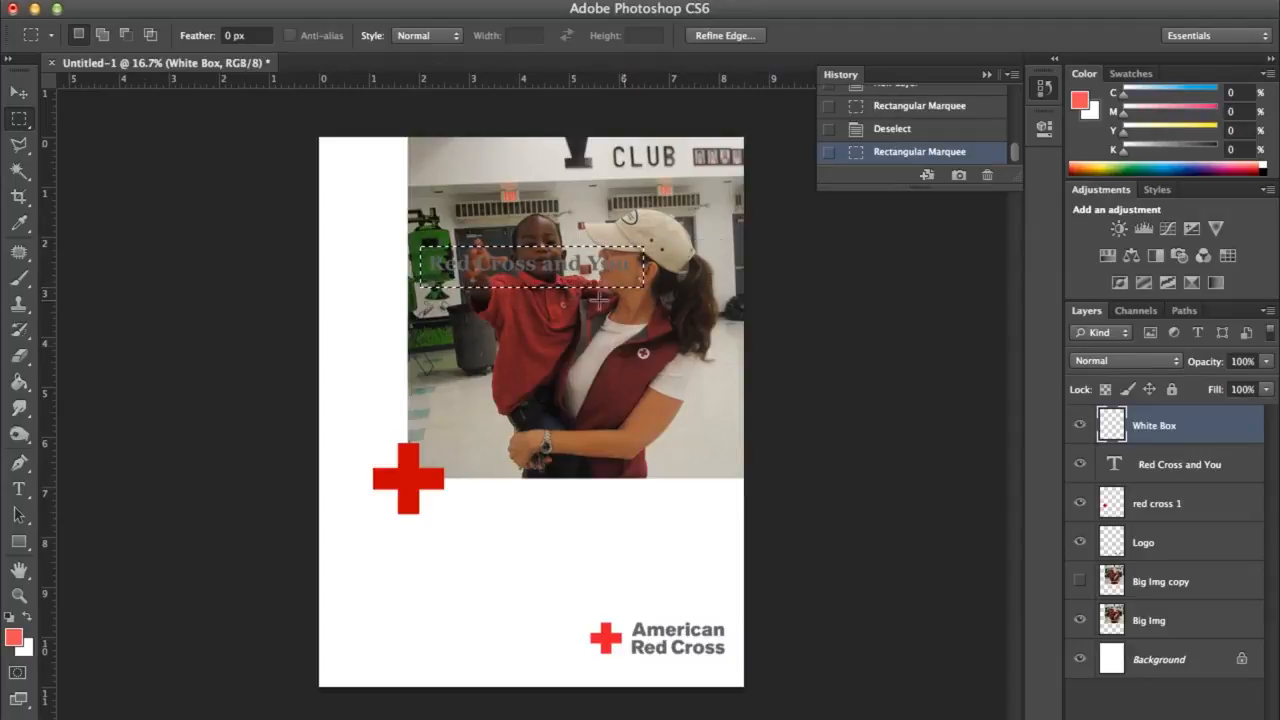
Set the foreground color to pure white with cyan, magenta, yellow and black all at 0%
left_click(14, 637)
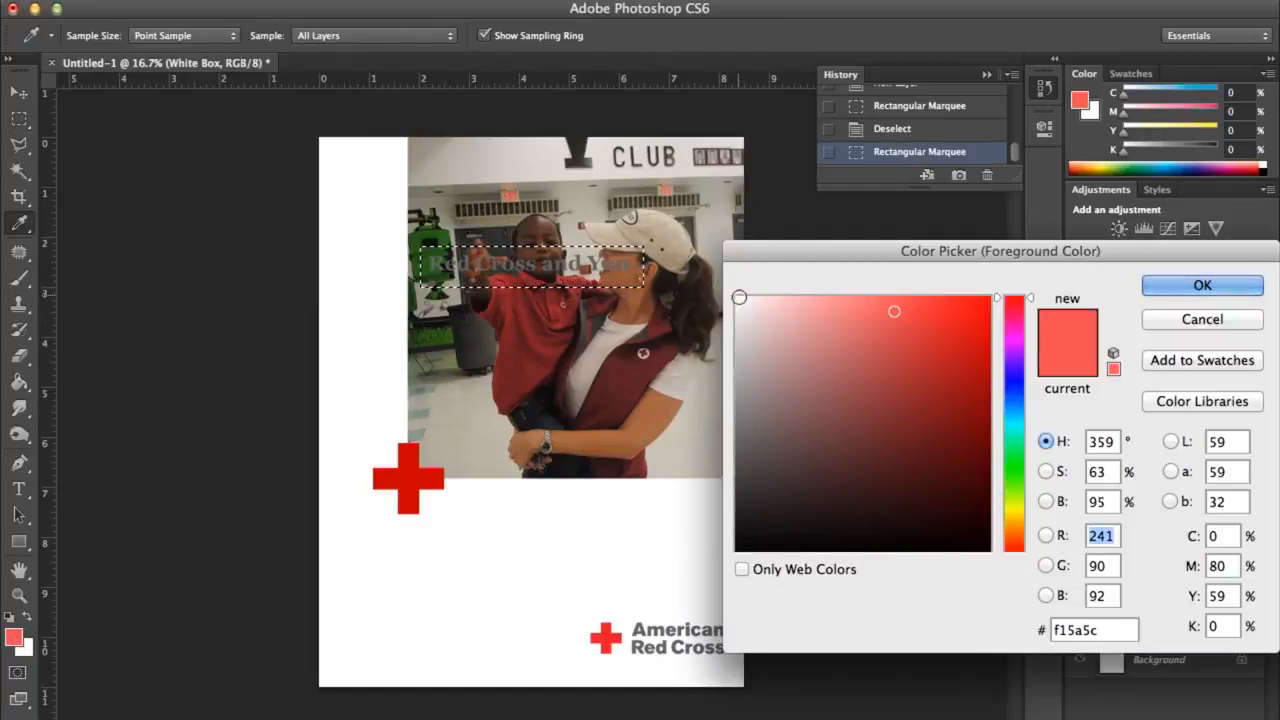
left_click(738, 300)
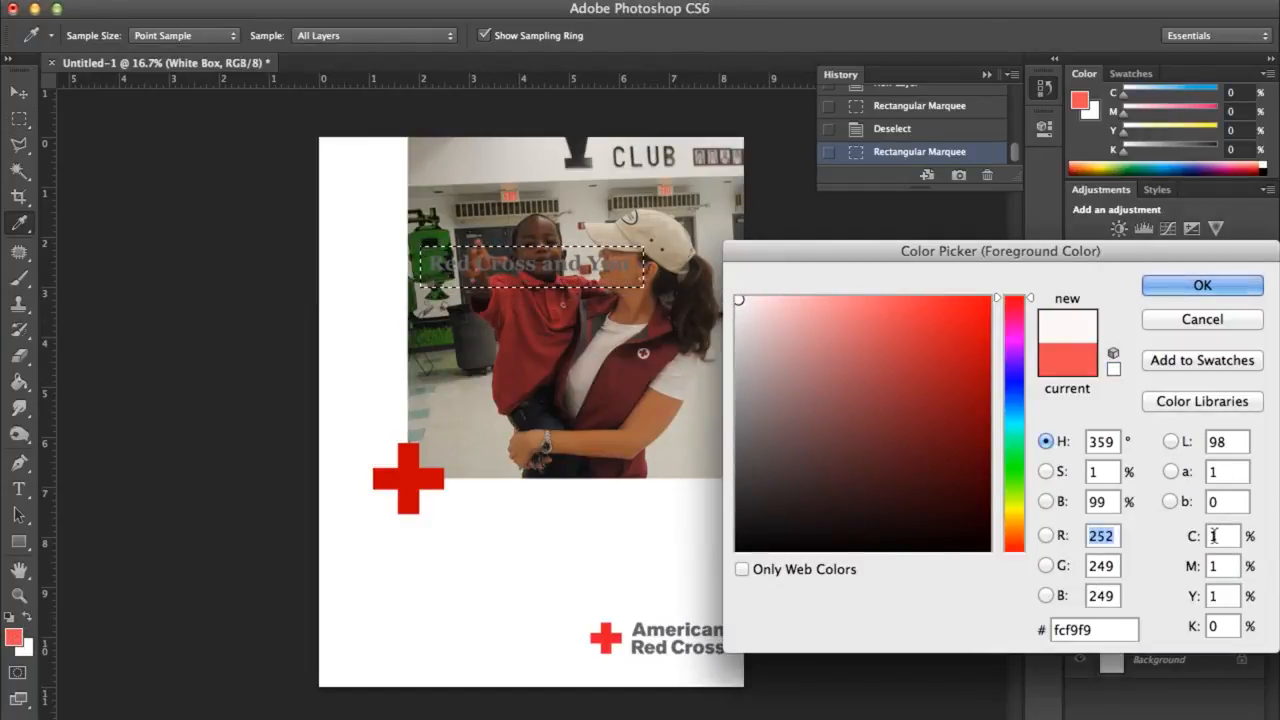
left_click_drag(1224, 536, 1197, 535)
type("0")
key("Tab")
type("0")
key("Tab")
type("0")
key("Tab")
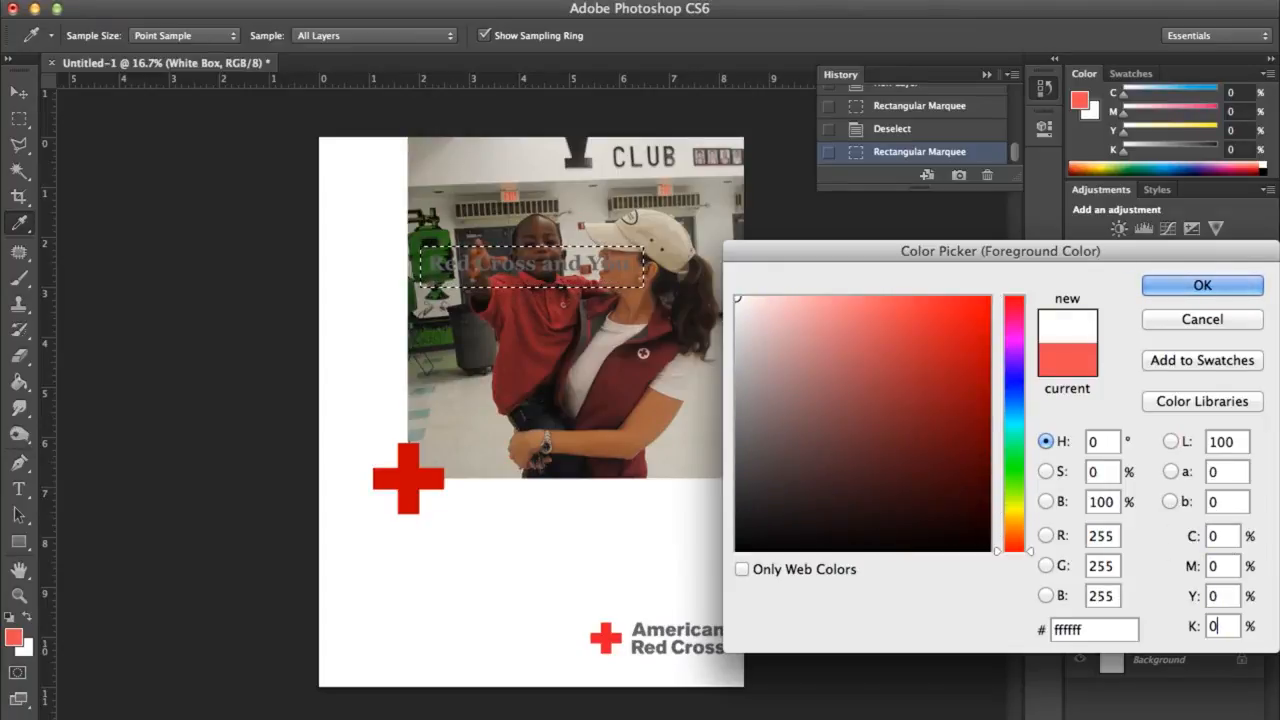
key("Return")
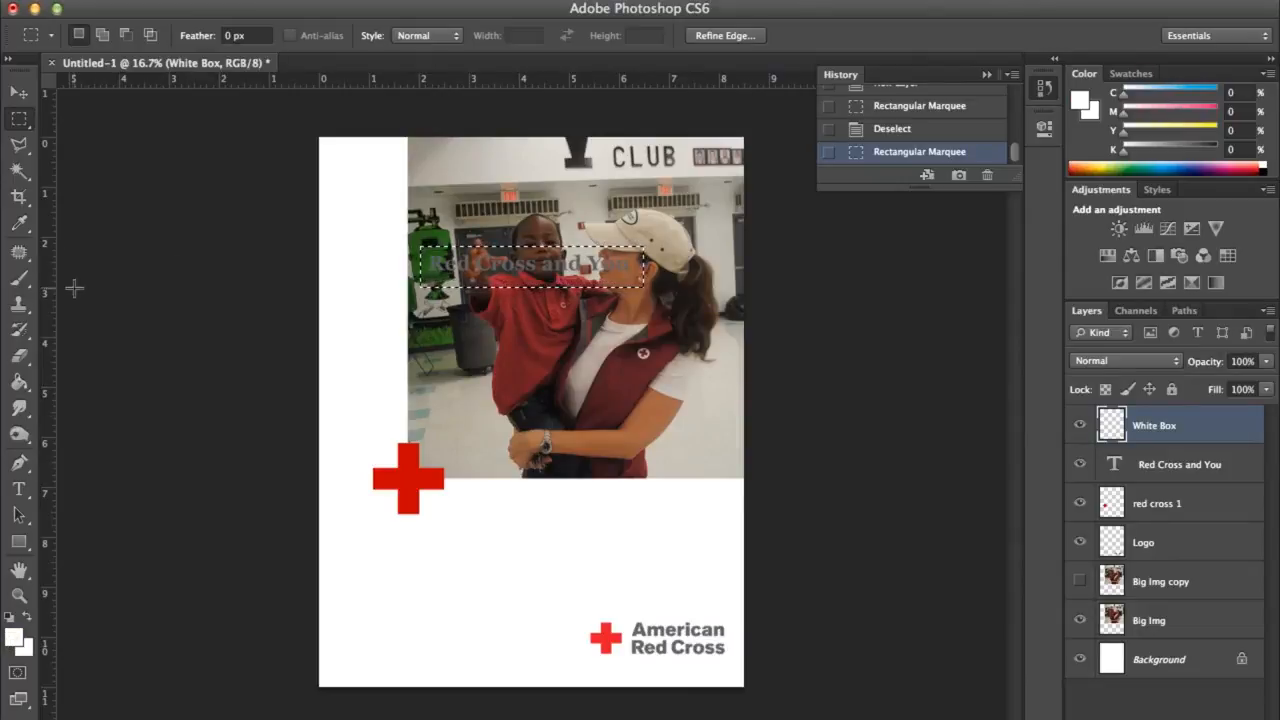
Fill the rectangular selection on the White Box layer with white using the Paint Bucket, and clear the selection
left_click(20, 384)
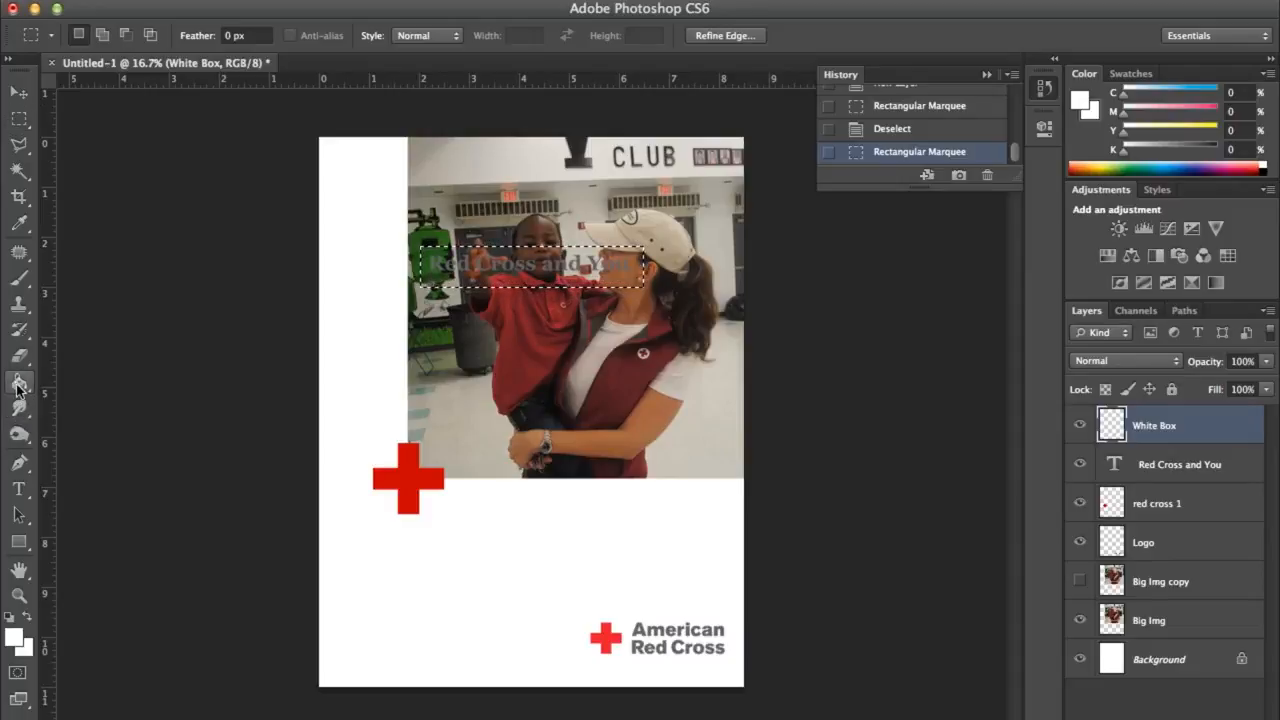
left_click(548, 266)
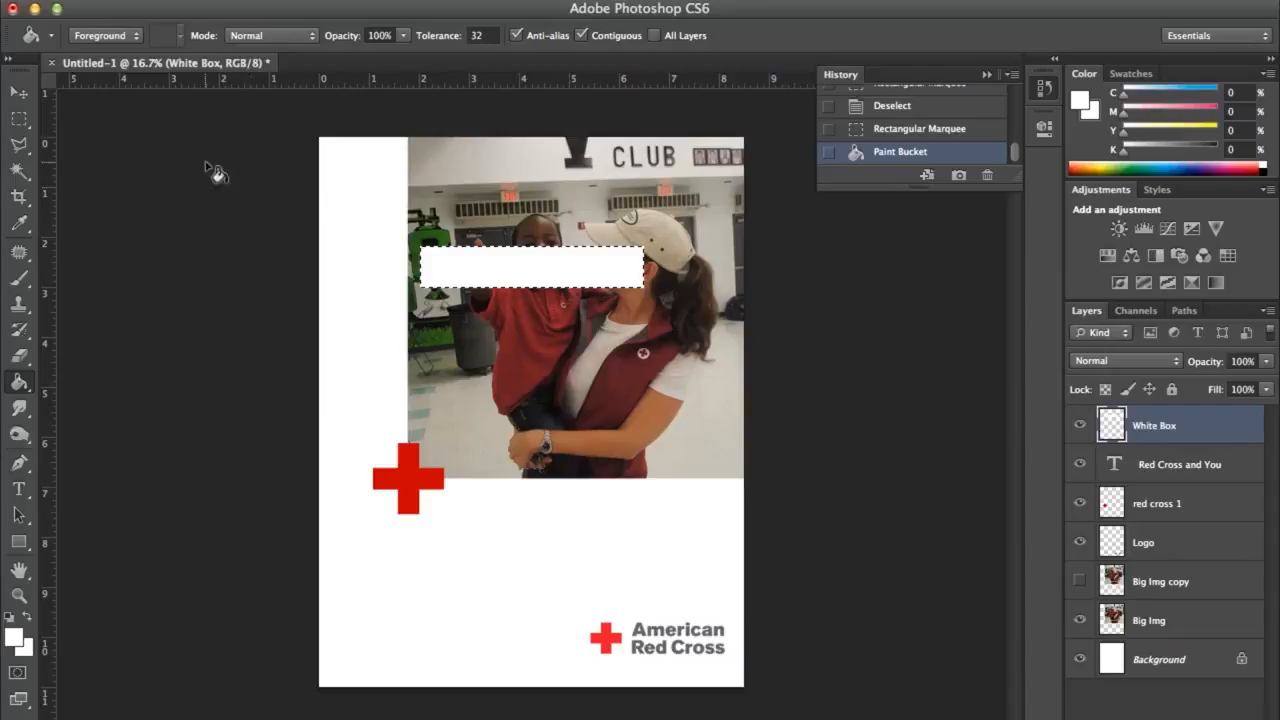
left_click(19, 94)
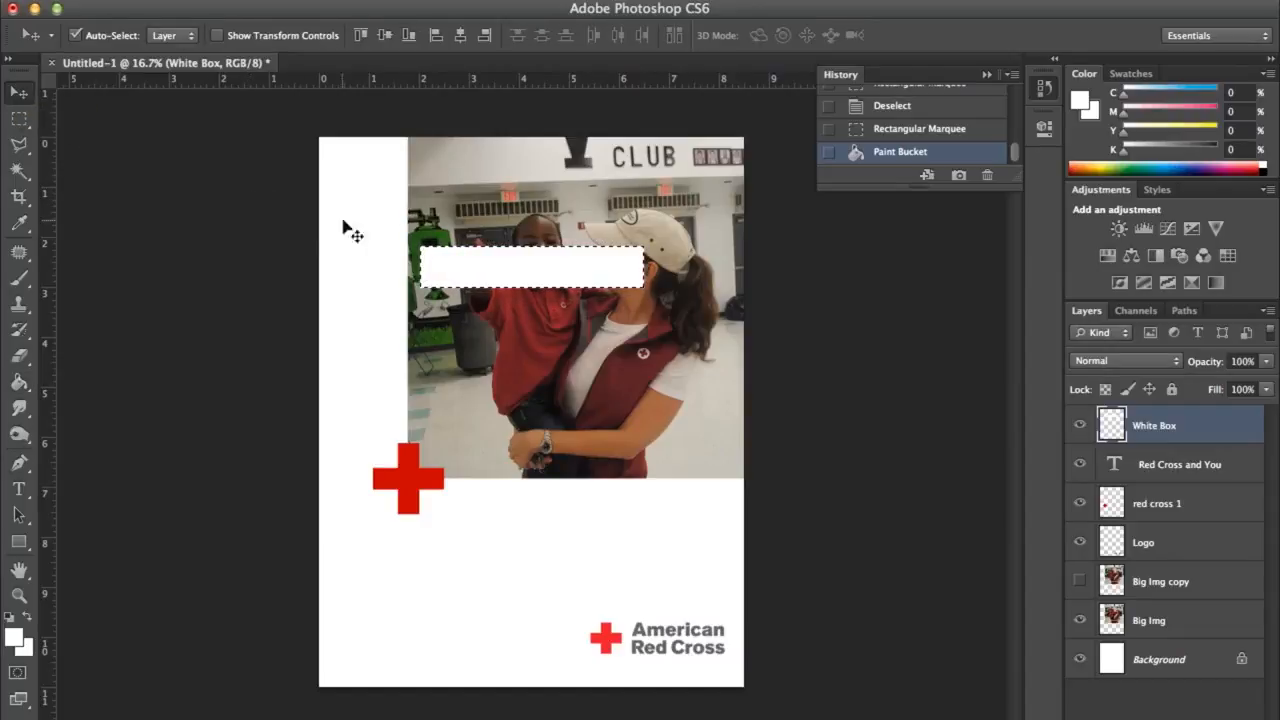
key("ctrl+d")
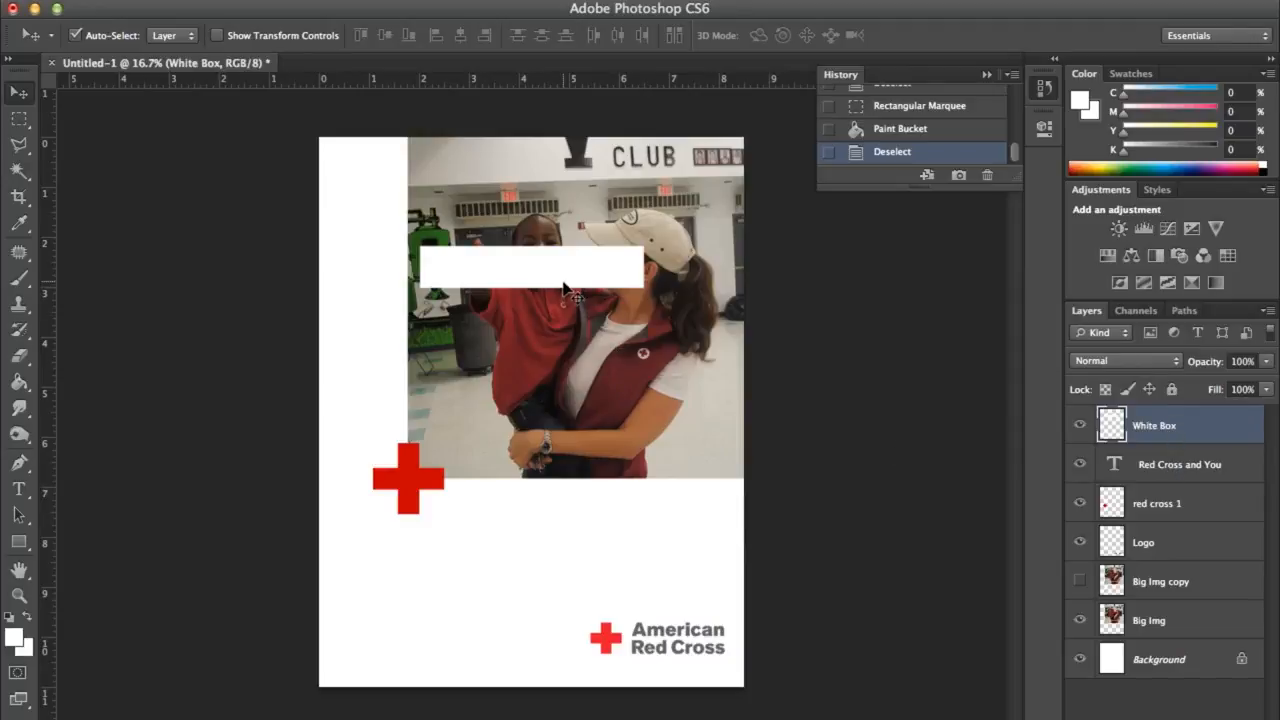
Shift the white box slightly up and to the right, and move its layer below the "Red Cross and You" text layer
left_click_drag(570, 276, 578, 272)
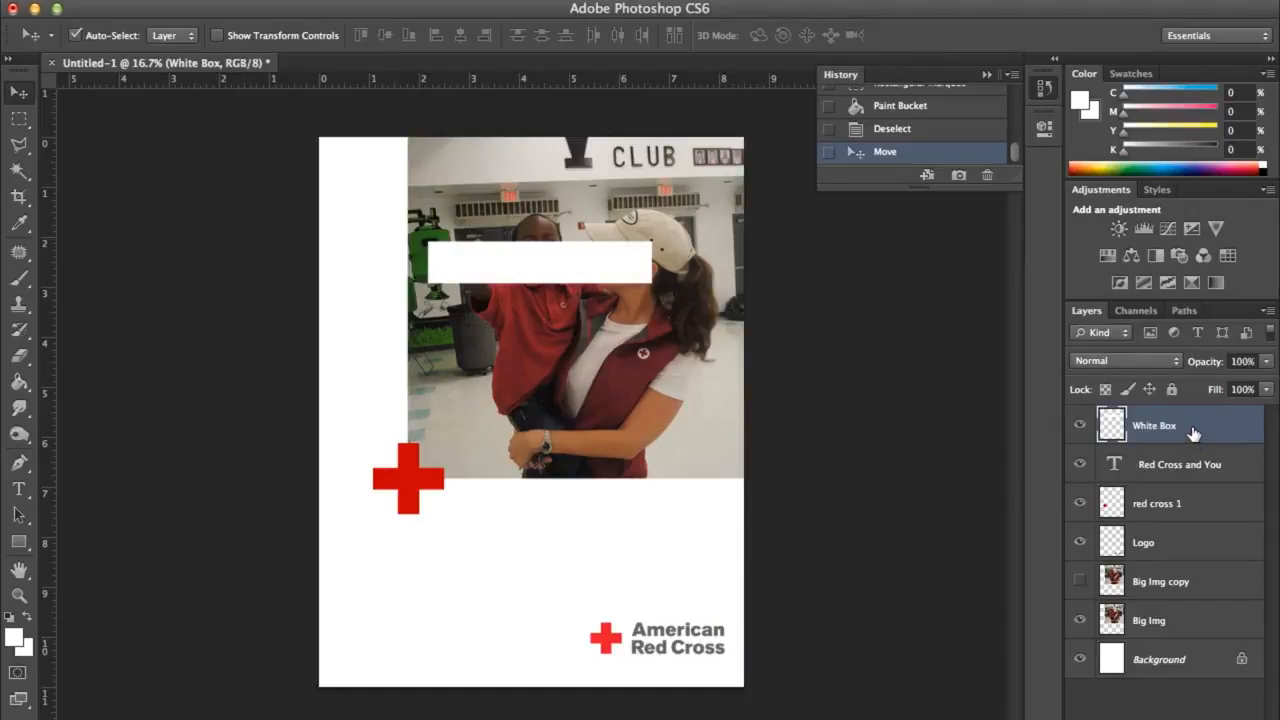
left_click_drag(1193, 436, 1191, 466)
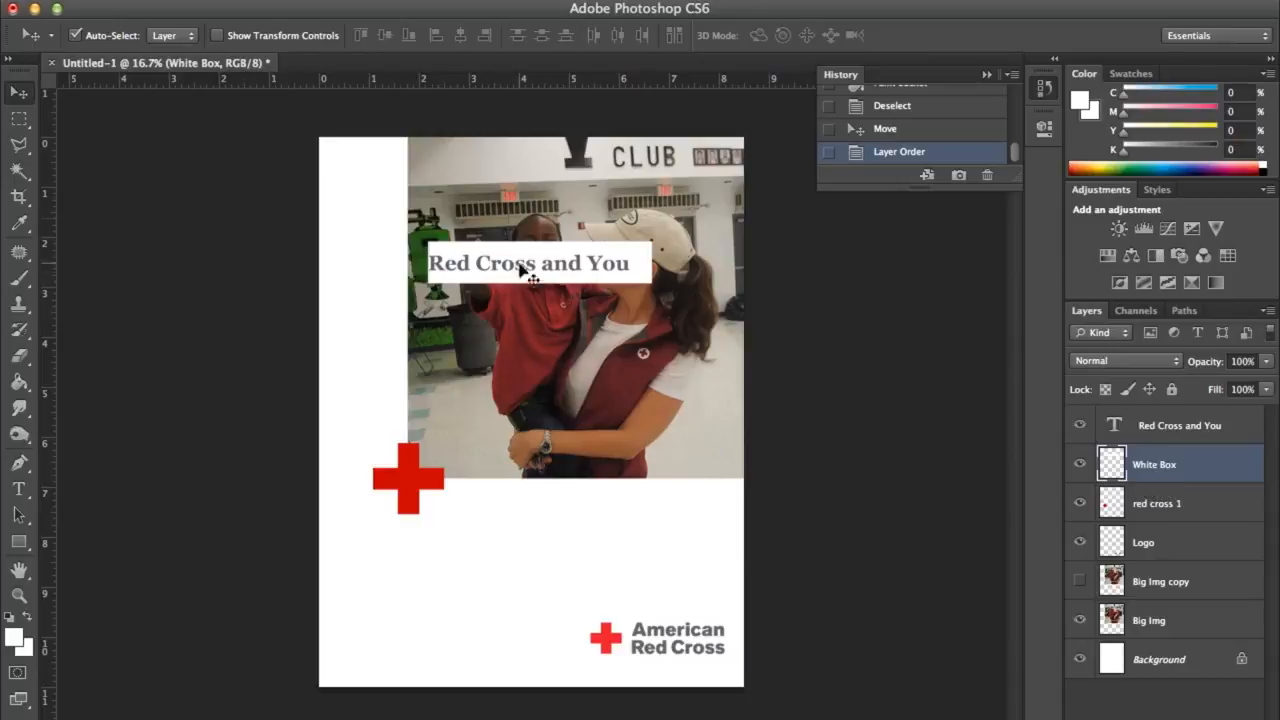
Nudge the "Red Cross and You" text to the right so that it sits centered within the white box
left_click(1163, 428)
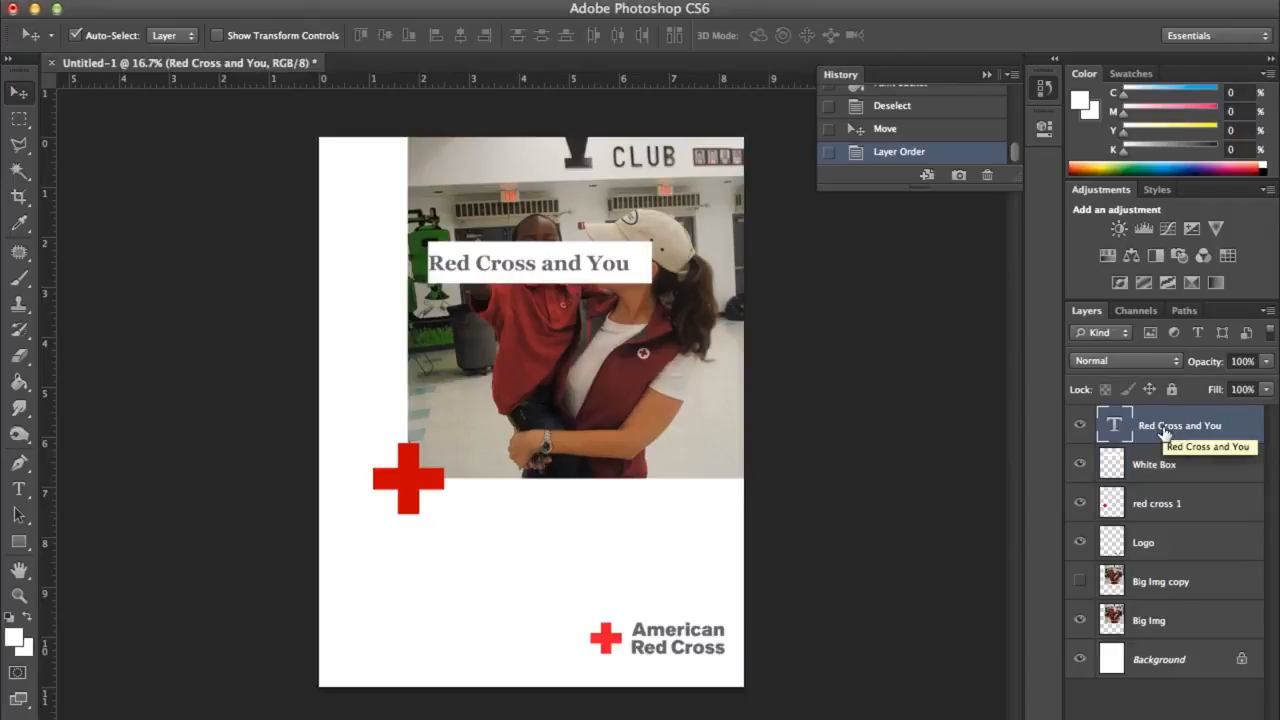
key("shift+Right")
key("shift+Right")
key("shift+Right")
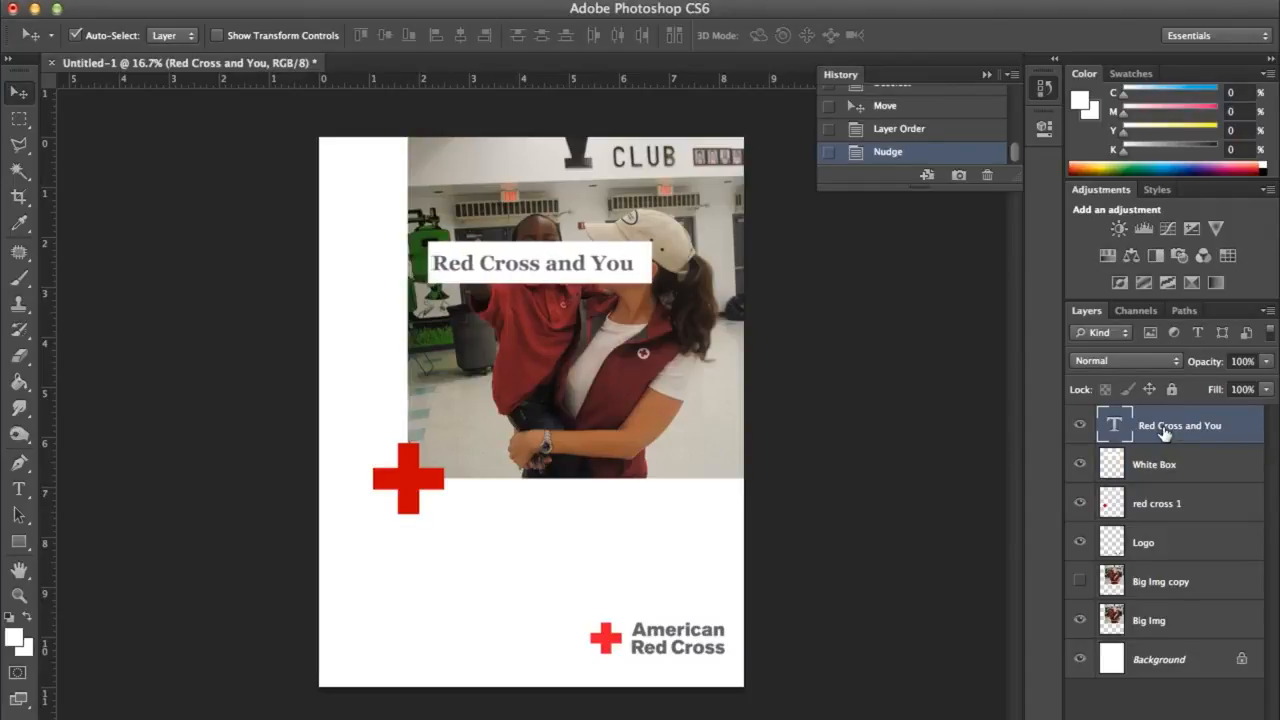
key("shift+Right")
key("shift+Right")
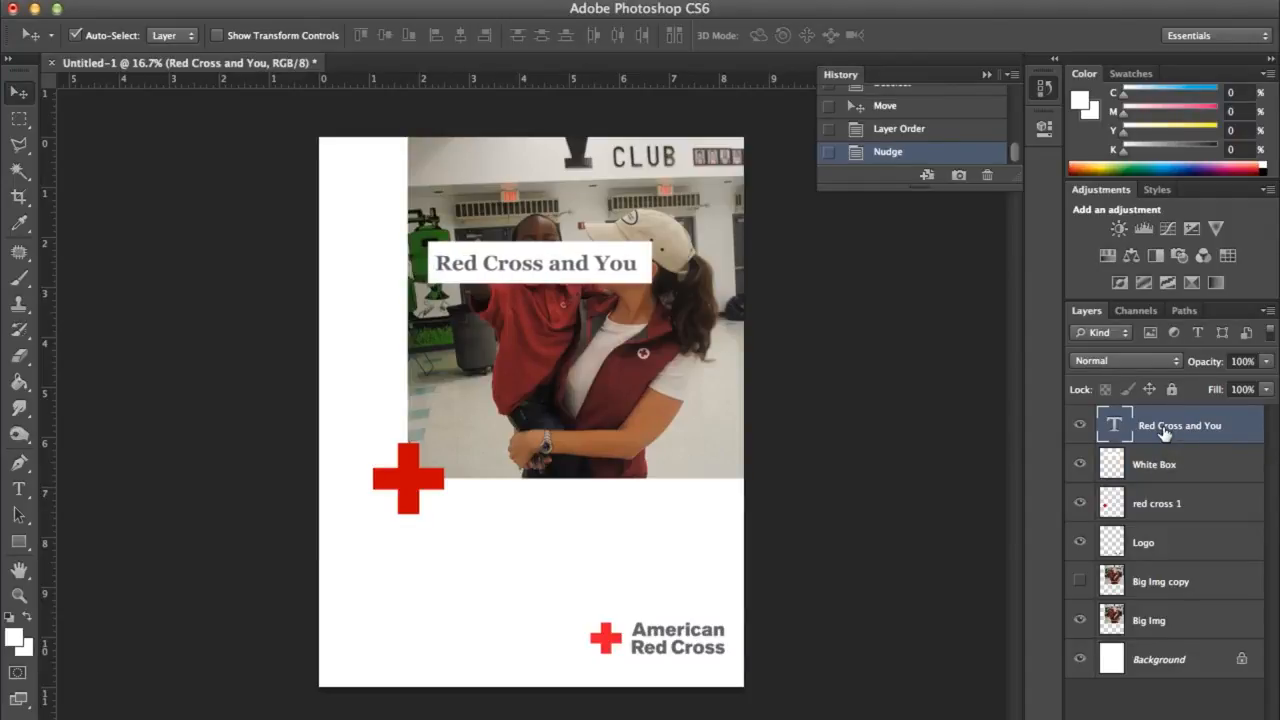
key("Right")
key("Right")
Reduce the White Box layer's opacity to 70%
left_click(1148, 465)
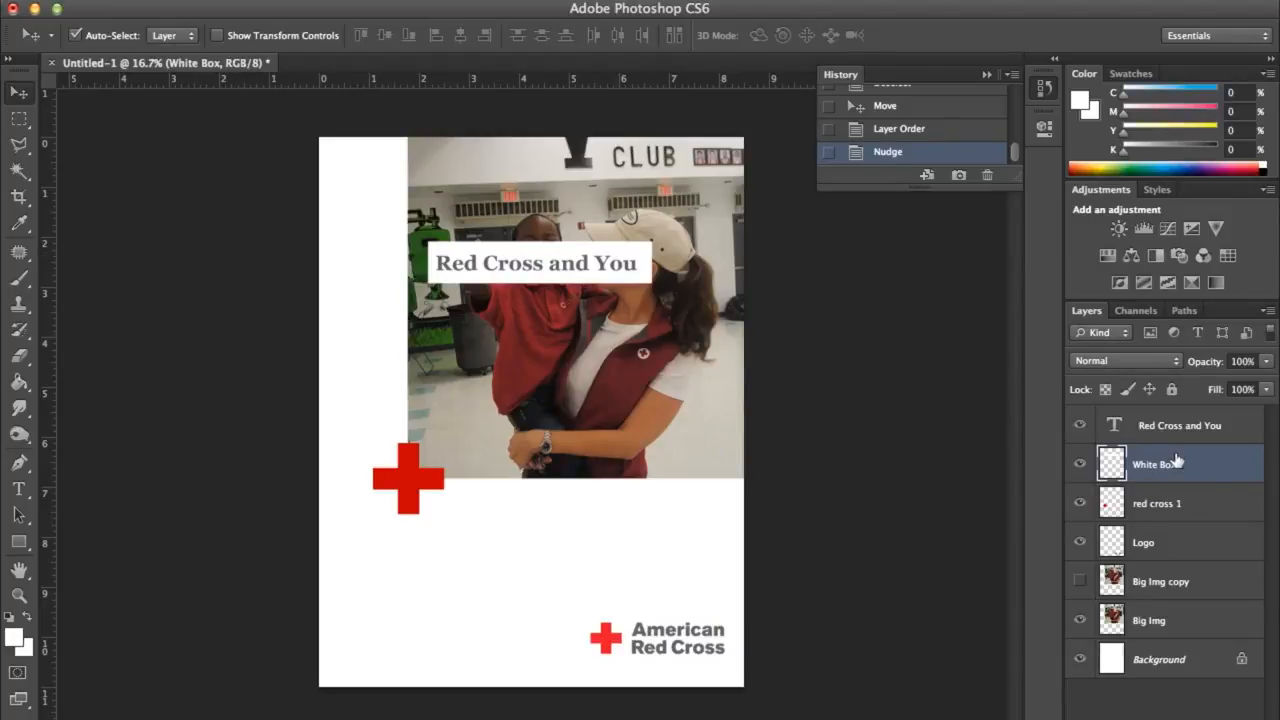
left_click(1248, 362)
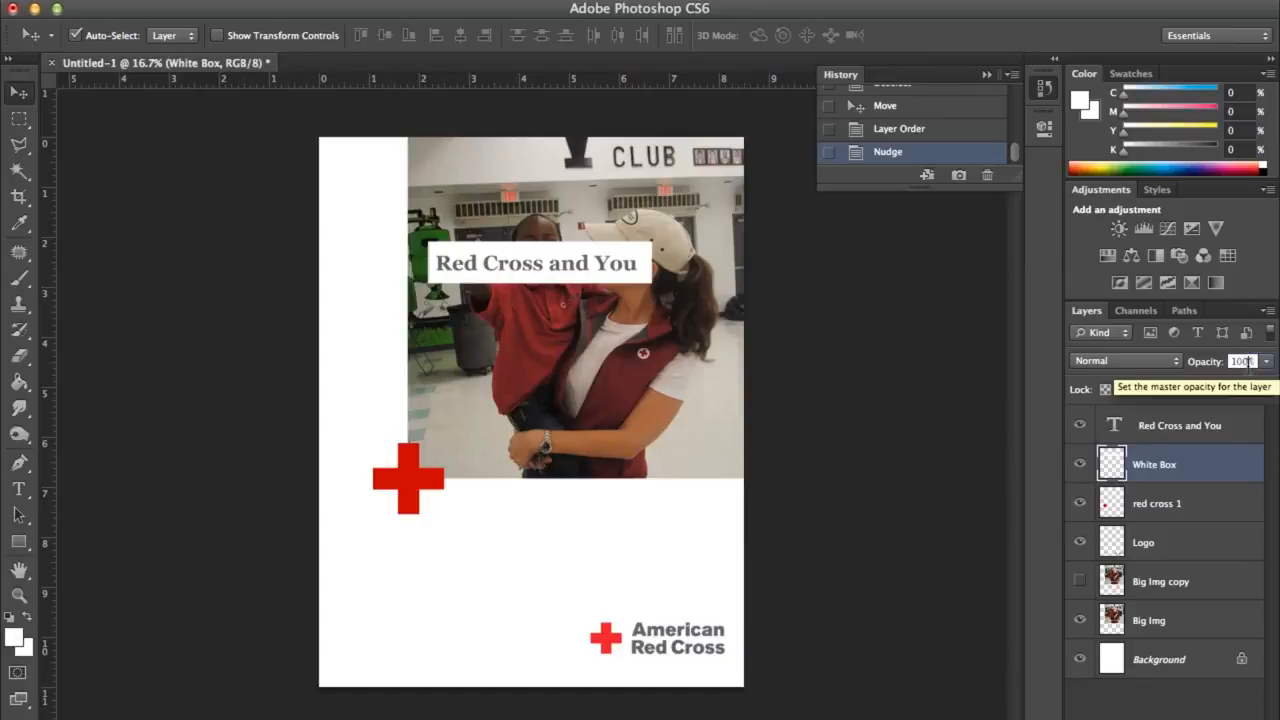
type("7")
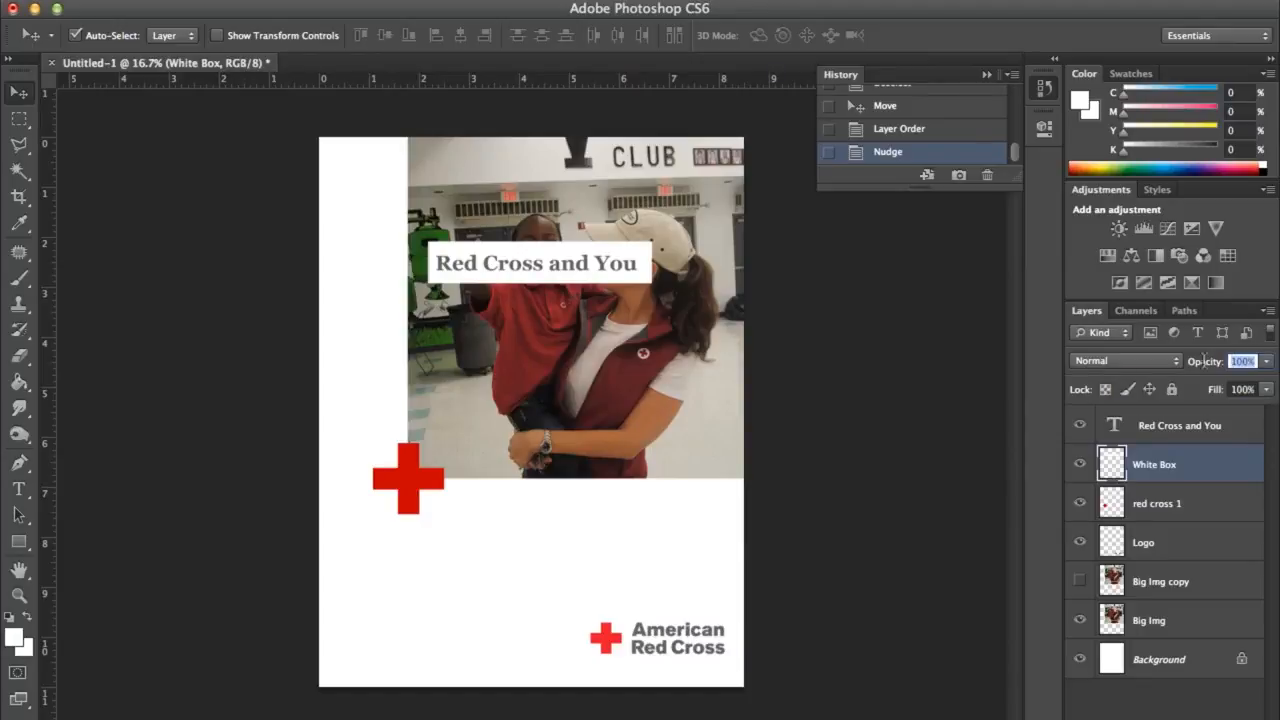
type("0")
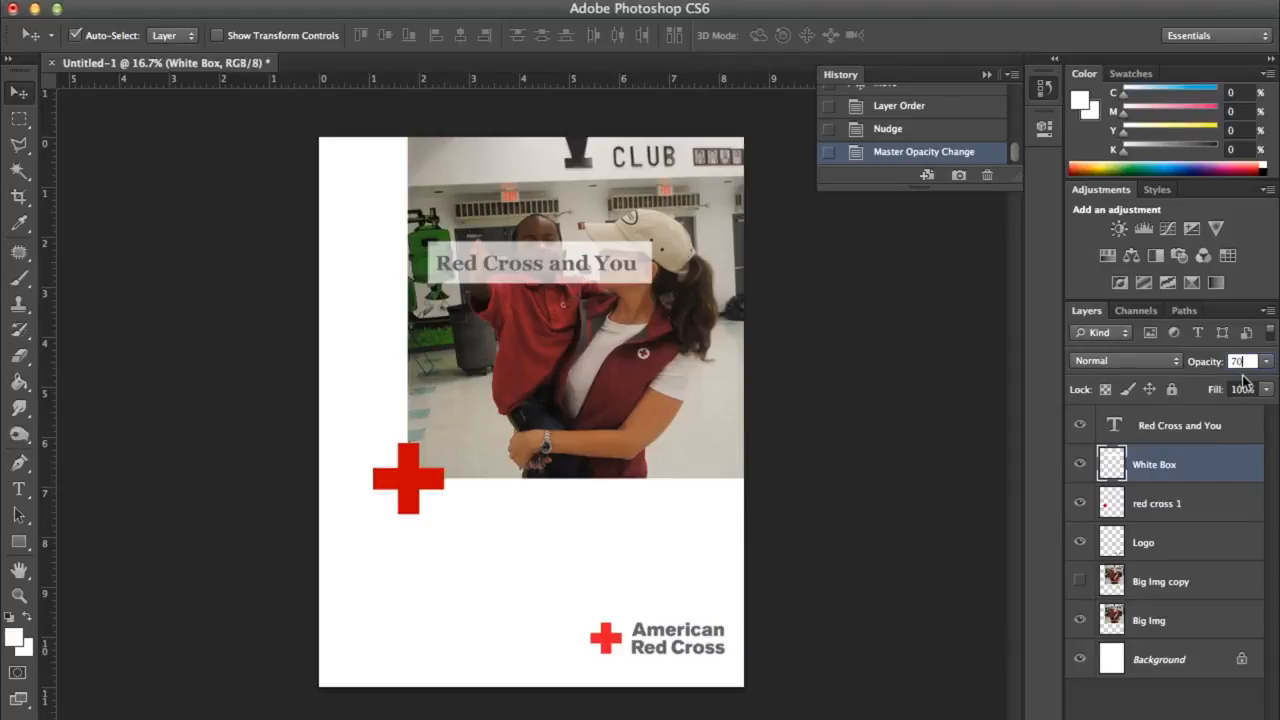
key("Return")
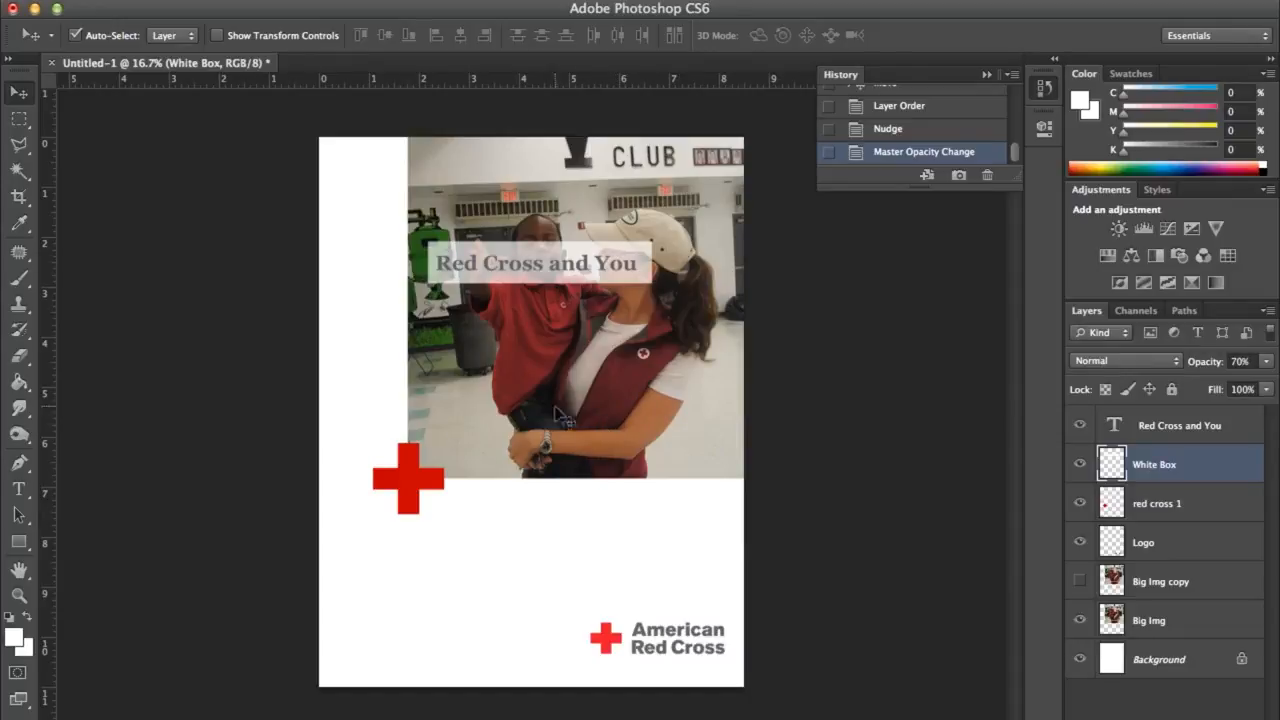
Try the Big Img layer at 70% opacity, and undo the change
left_click(1149, 620)
left_click_drag(1149, 633, 605, 465)
key("super+z")
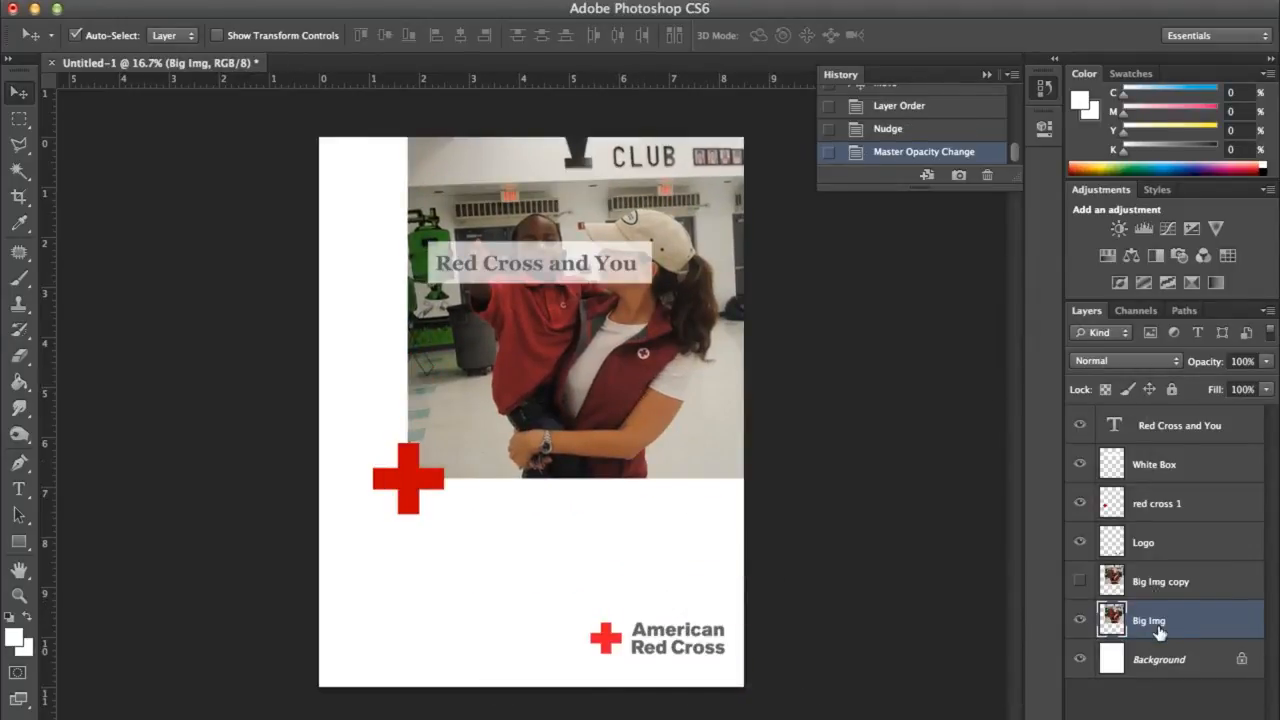
left_click(1238, 362)
double_click(1239, 363)
type("50")
key("Return")
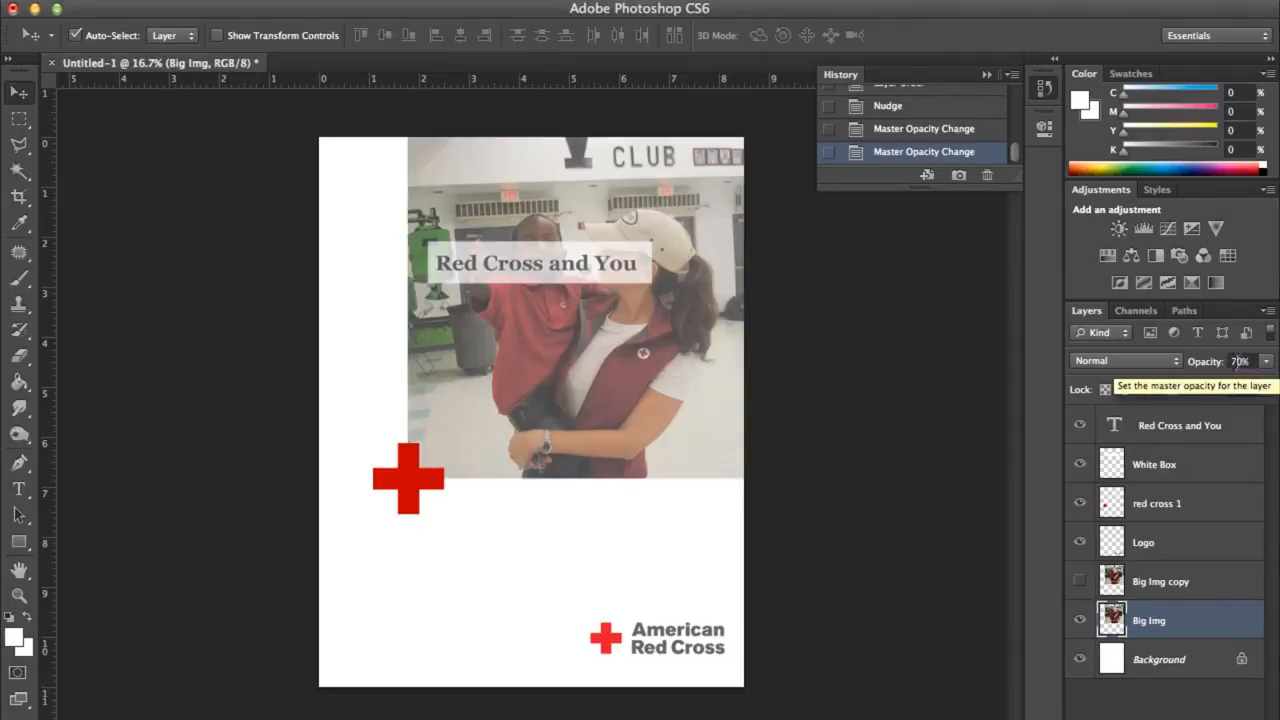
left_click(811, 506)
key("super+z")
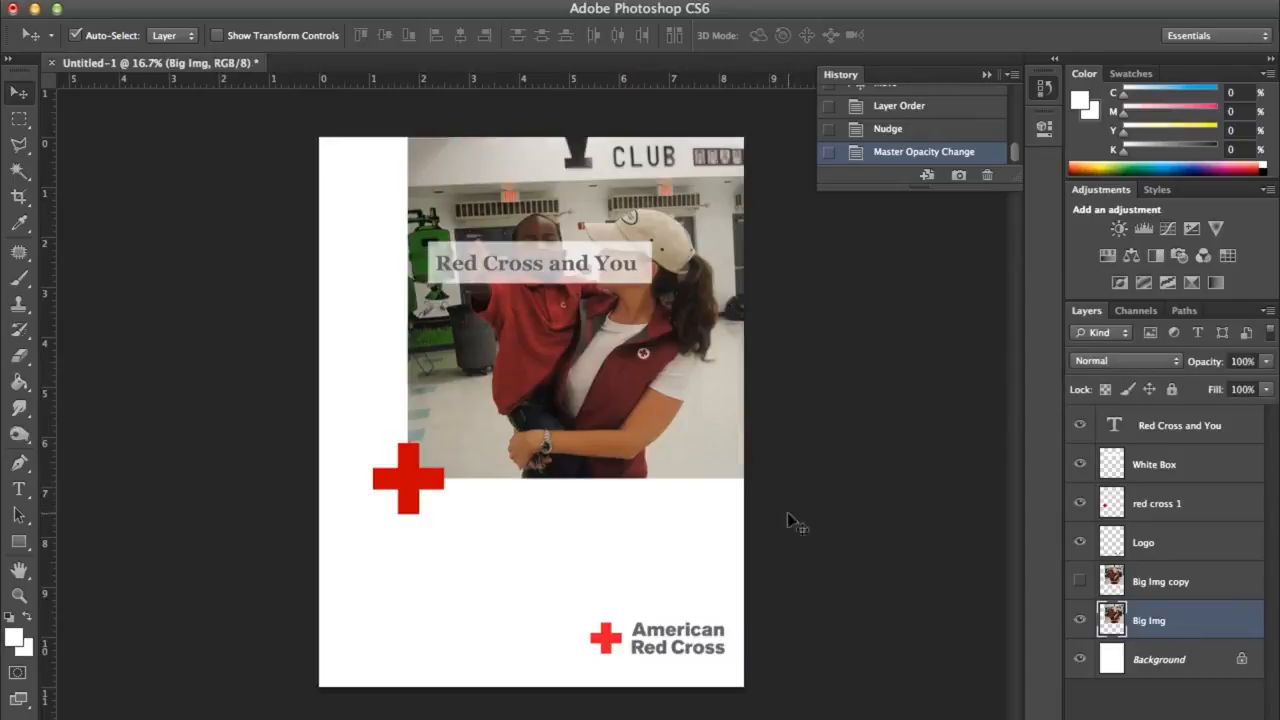
Try moving the "Red Cross and You" text up without its white box, and undo the move
left_click(547, 252)
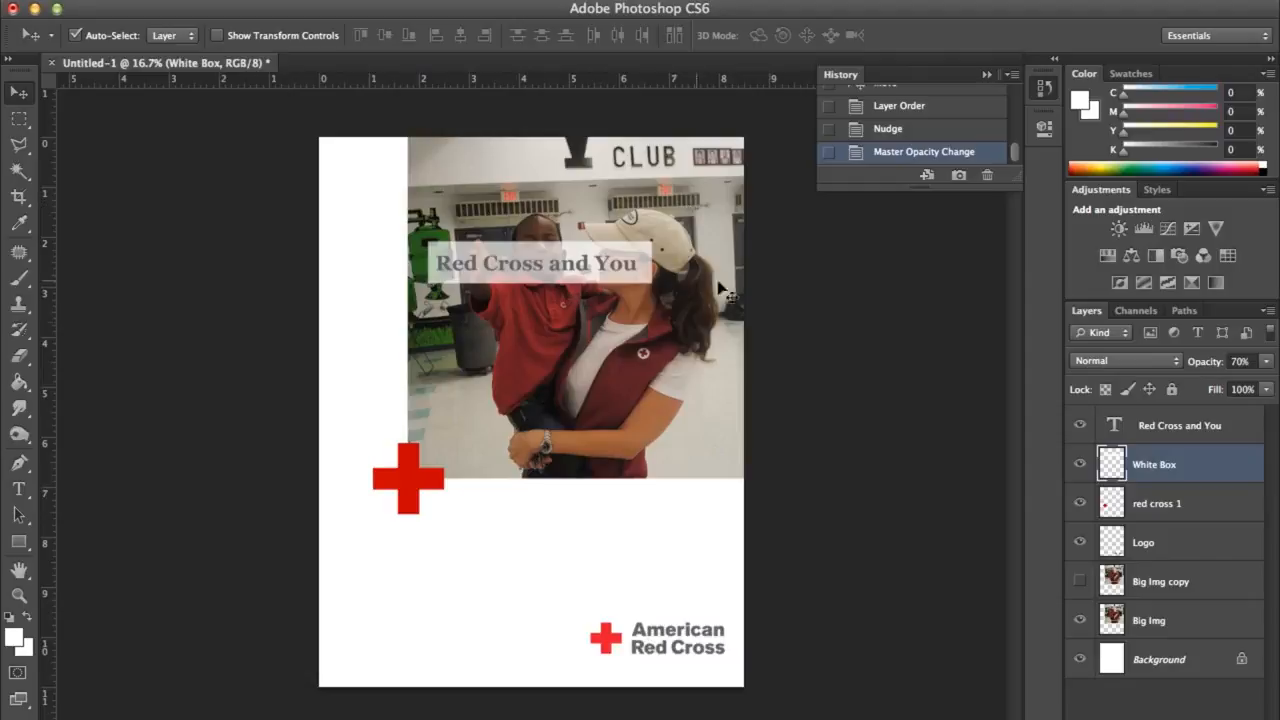
left_click_drag(492, 282, 465, 200)
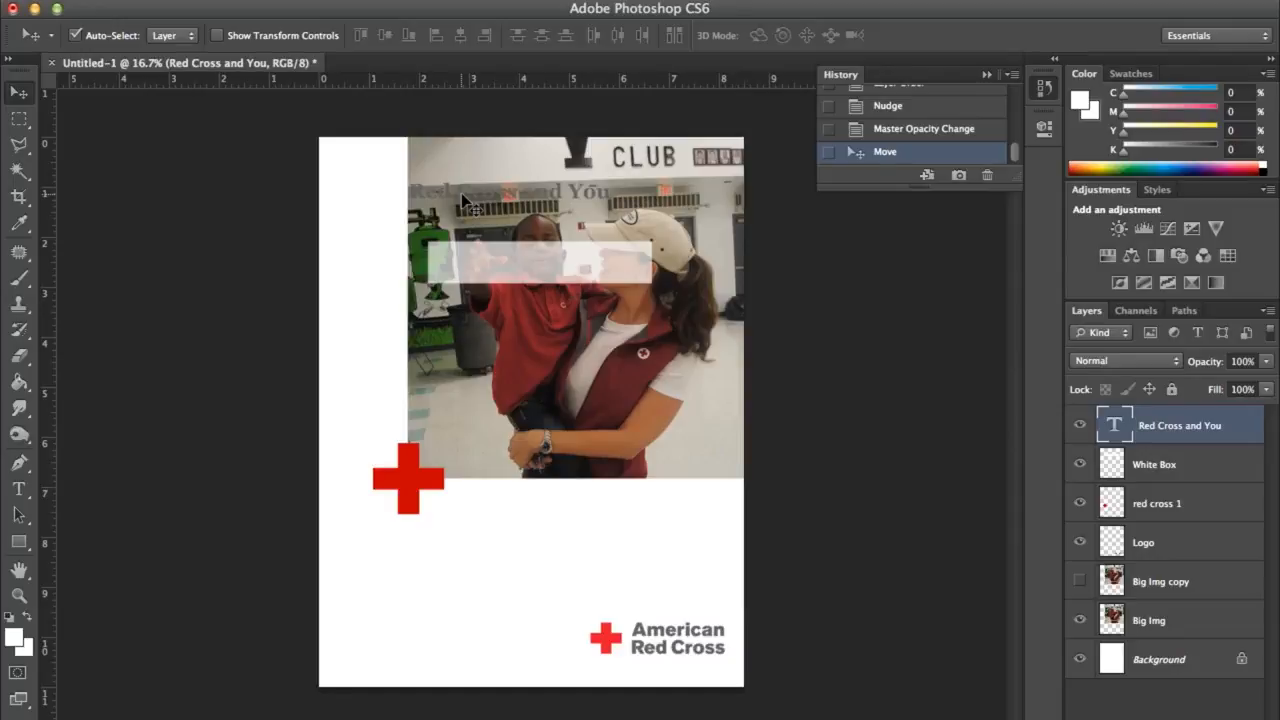
key("ctrl+z")
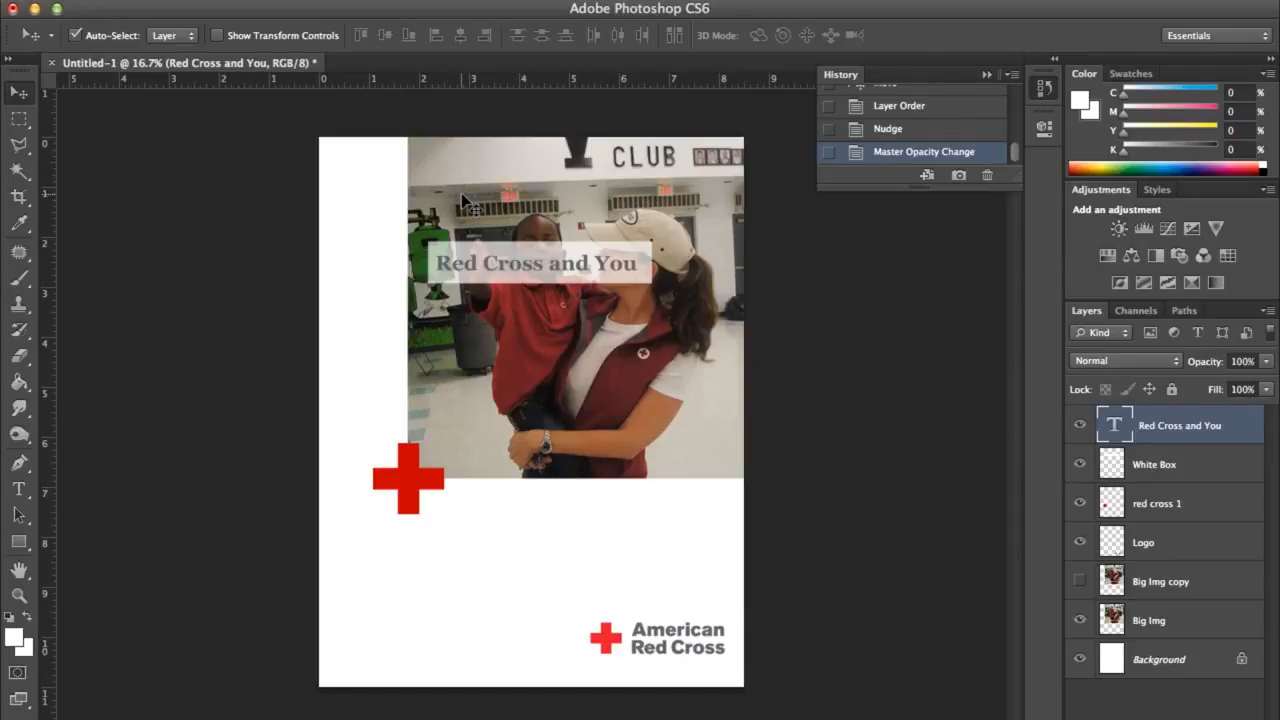
Move the text and White Box layers together up to the photo's upper-left area, above the child's head, and deselect them
left_click(1192, 469, "shift")
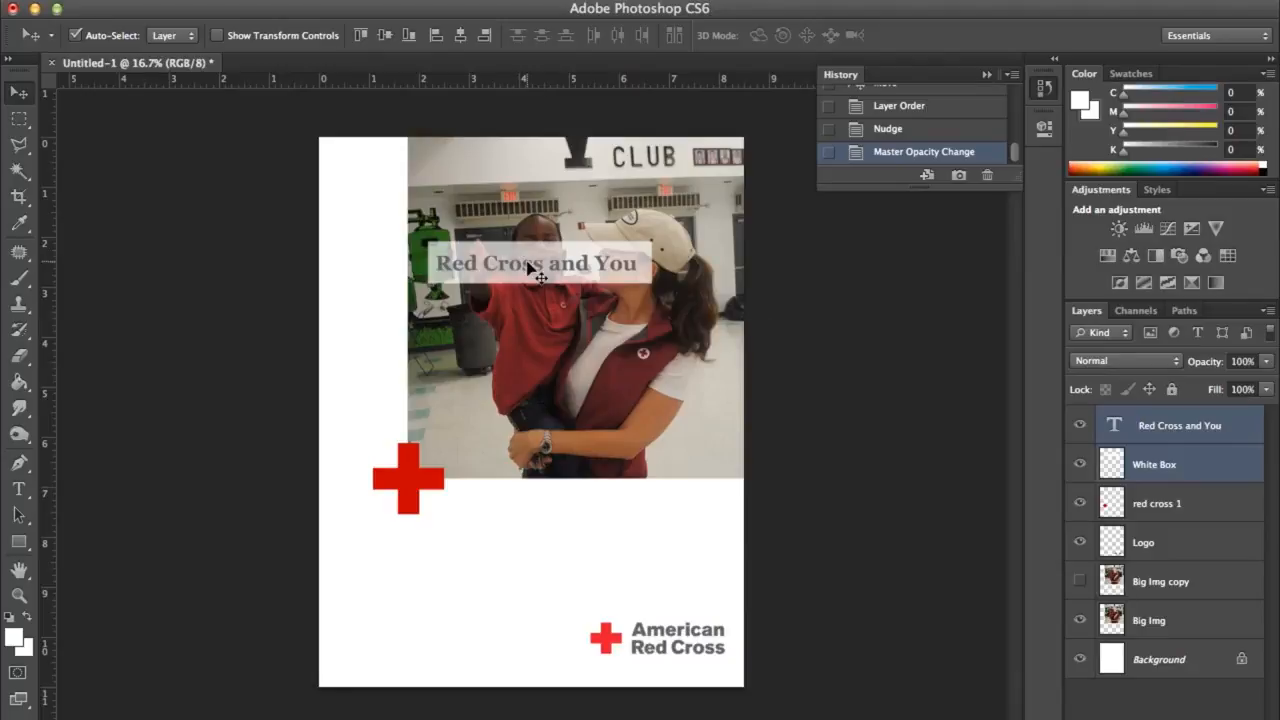
left_click_drag(530, 262, 515, 189)
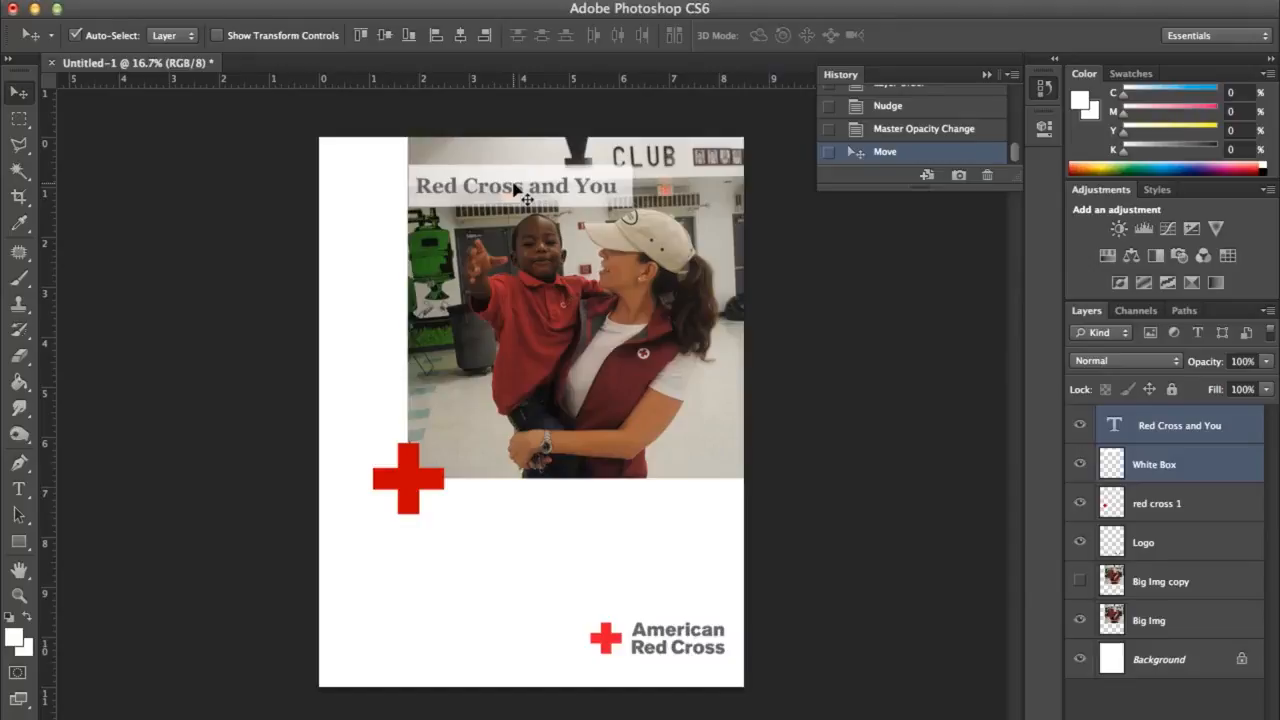
left_click(366, 271)
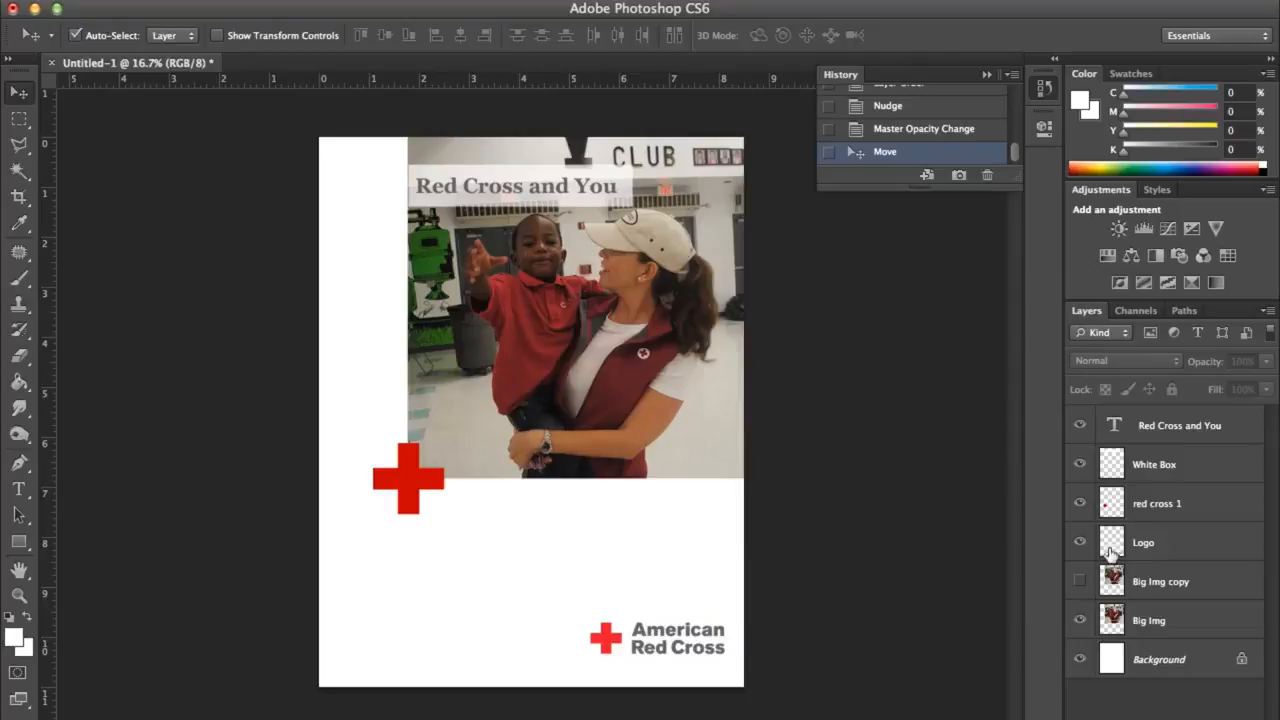
Add a new text line reading "Get Involved" in the white area below and to the right of the large red cross
left_click(1145, 466)
left_click(1188, 425)
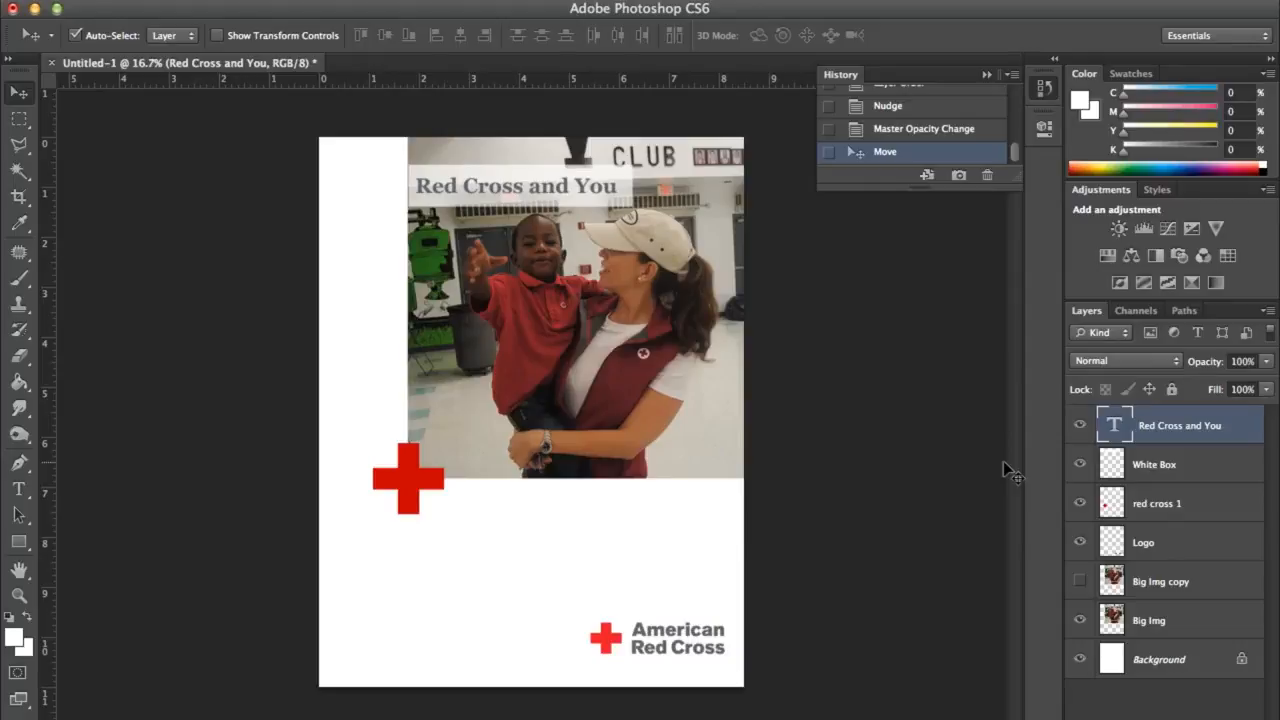
left_click(18, 488)
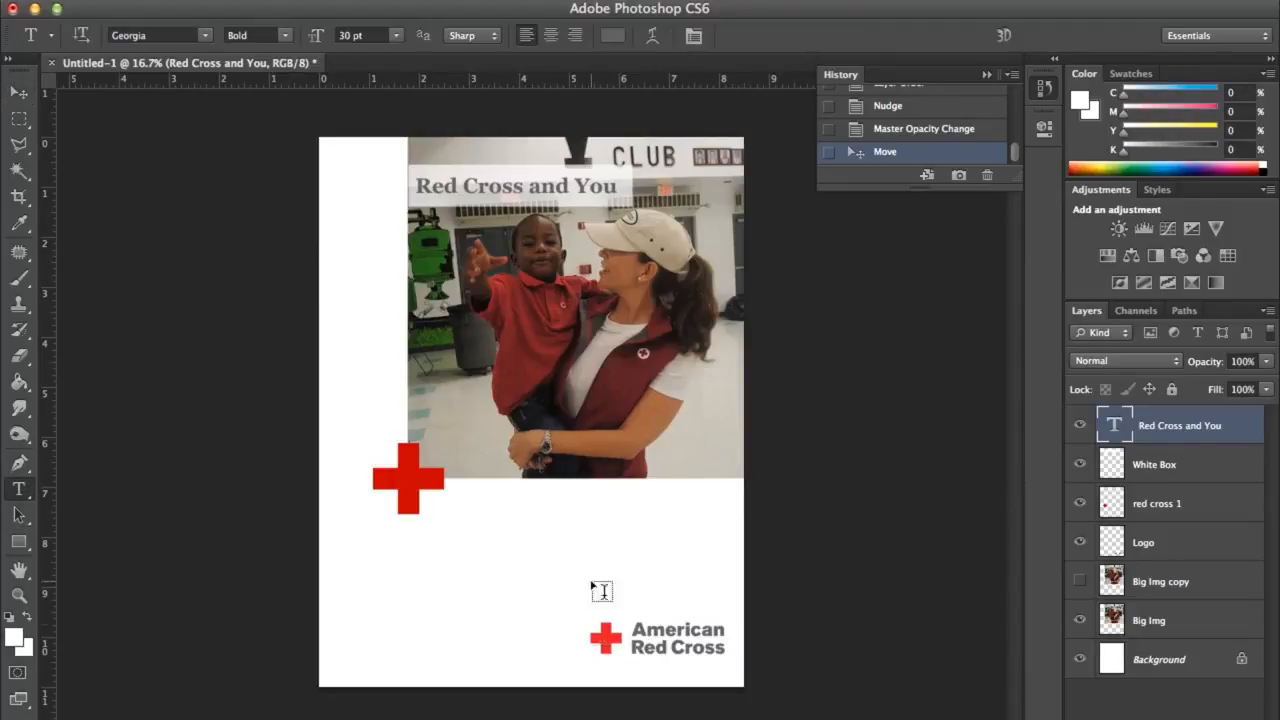
left_click(428, 538)
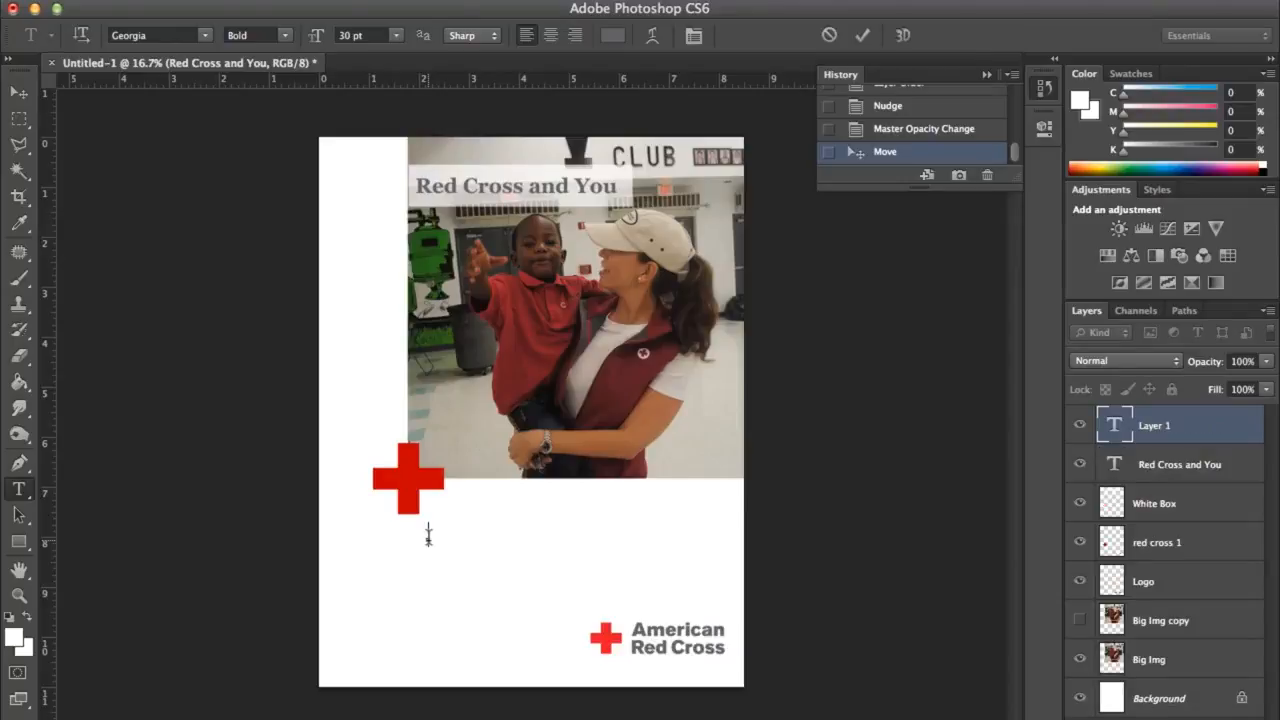
type("Get Involved")
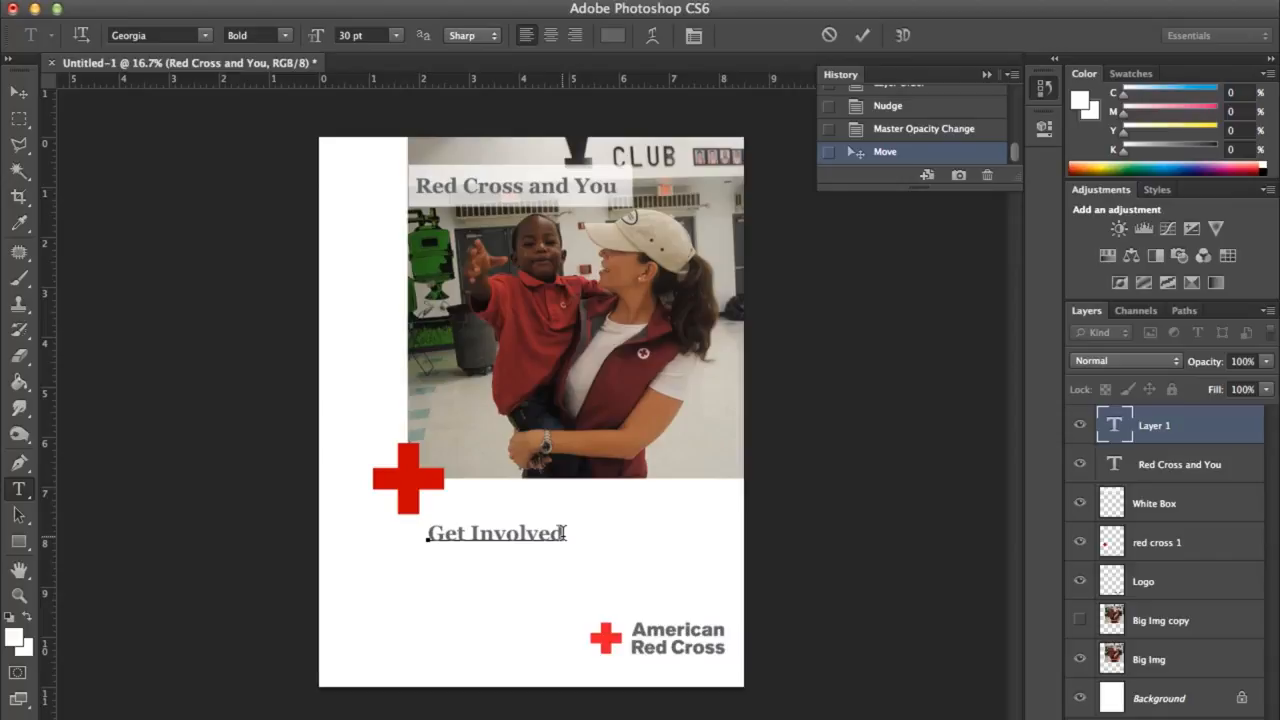
Change the font of the whole "Get Involved" line to Arial
left_click_drag(565, 533, 416, 536)
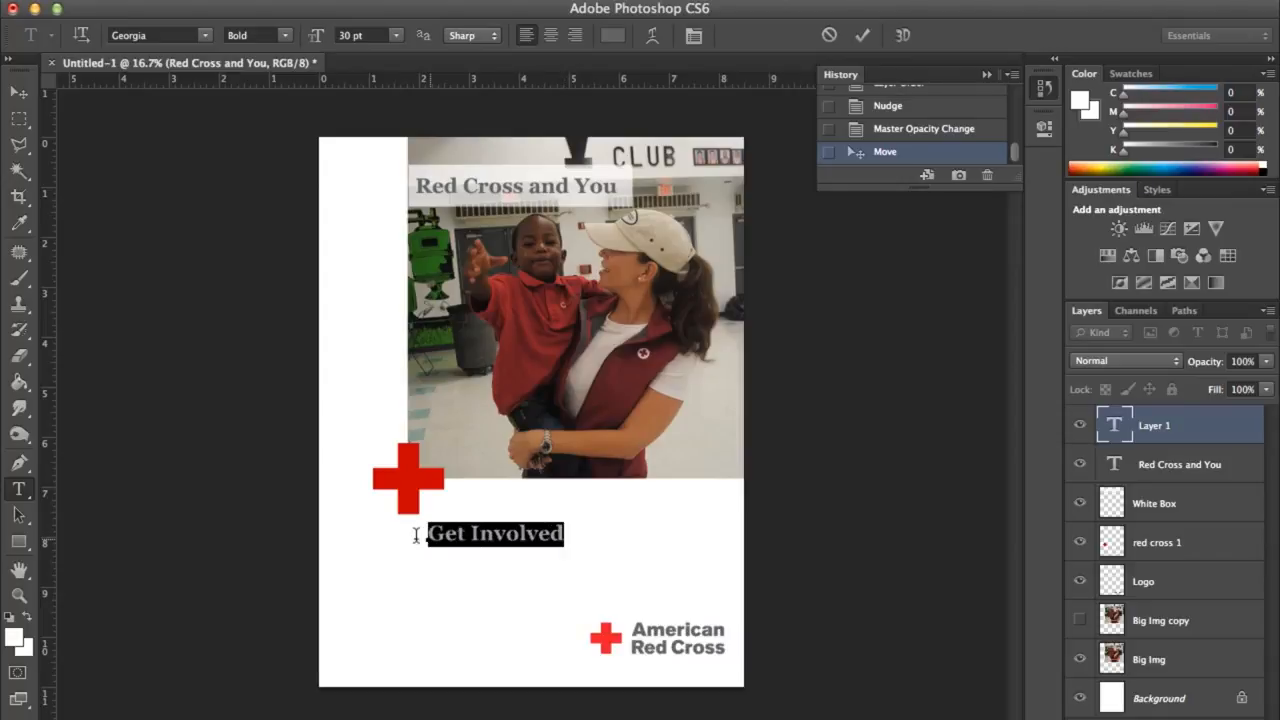
left_click(207, 36)
scroll(209, 43, "down", 5)
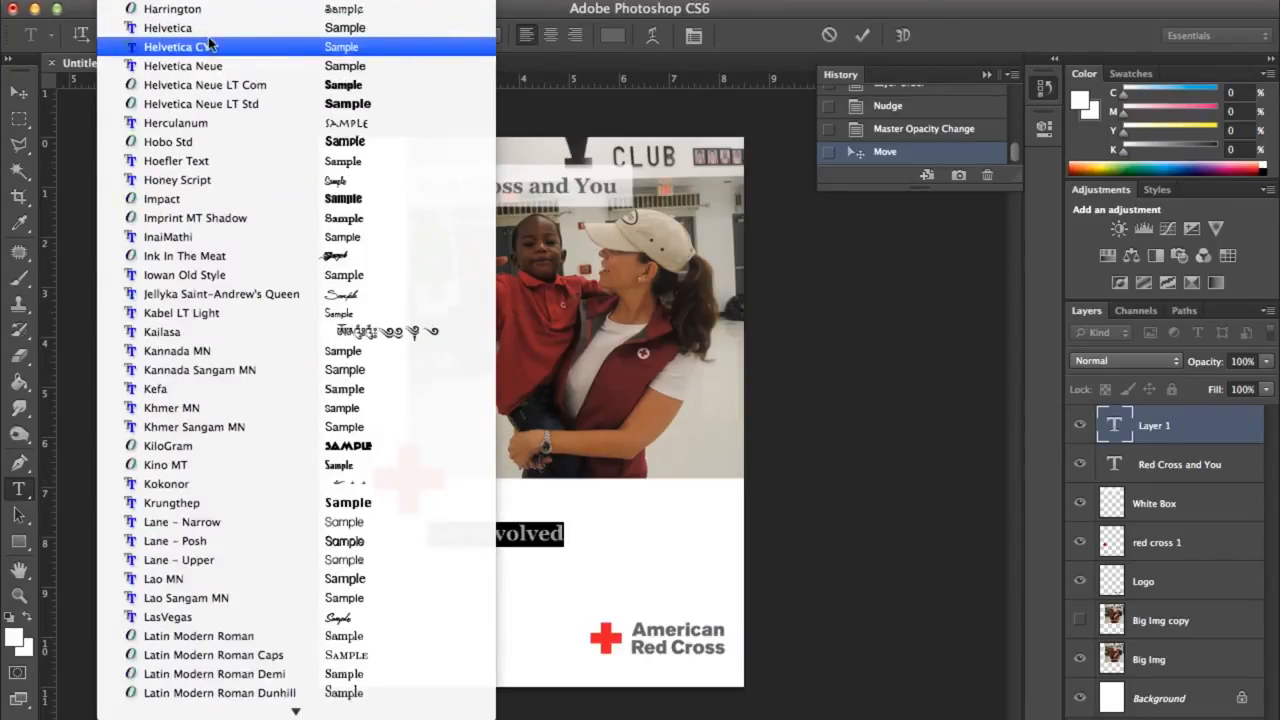
scroll(209, 45, "up", 15)
scroll(205, 45, "up", 16)
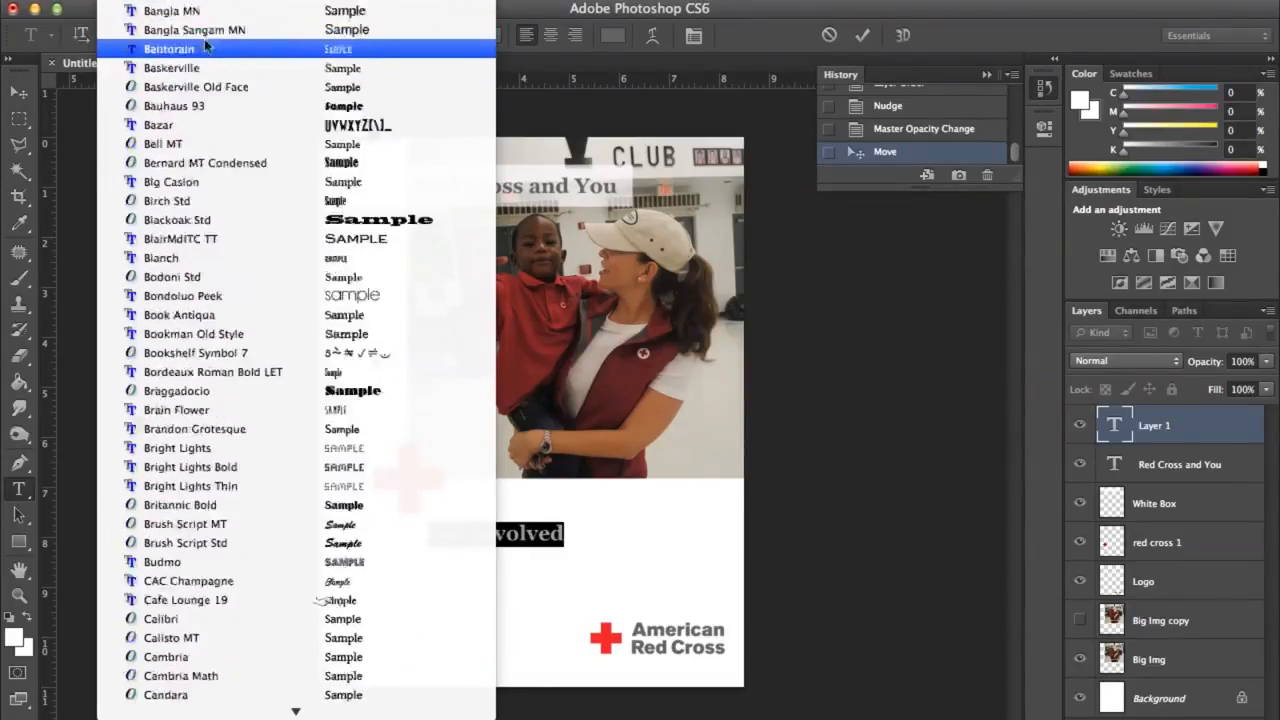
scroll(205, 45, "up", 5)
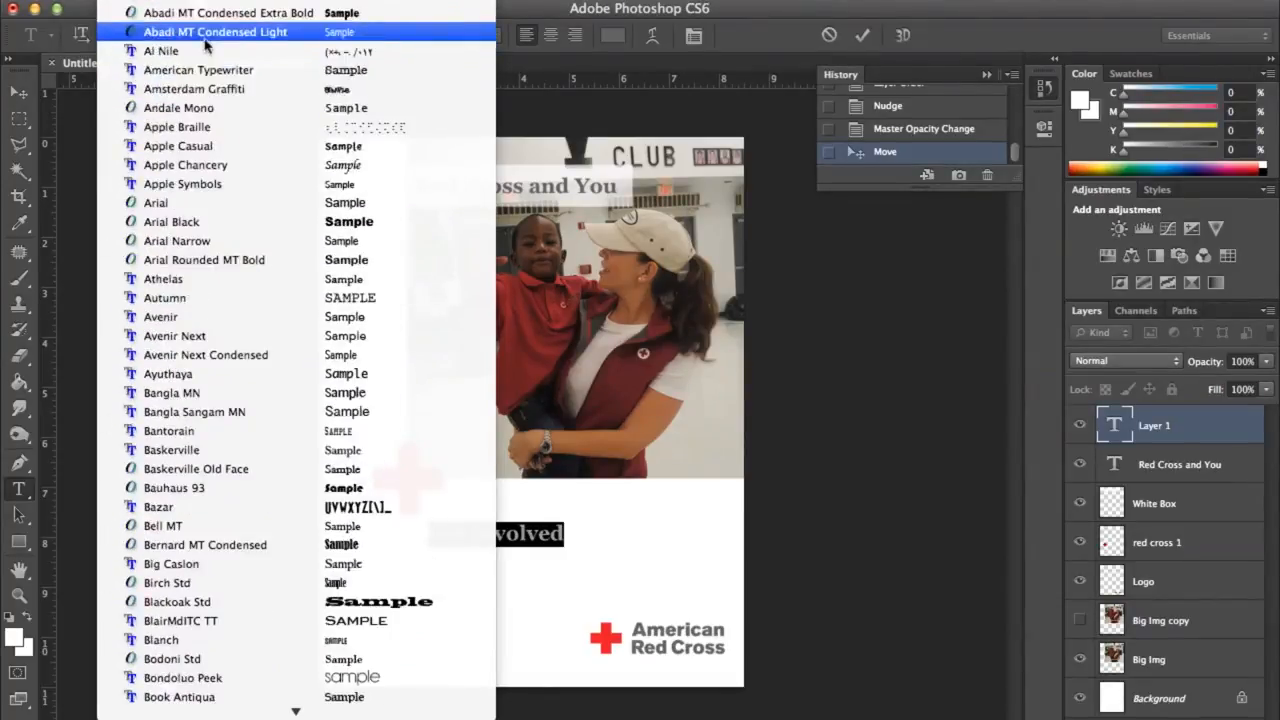
left_click(203, 201)
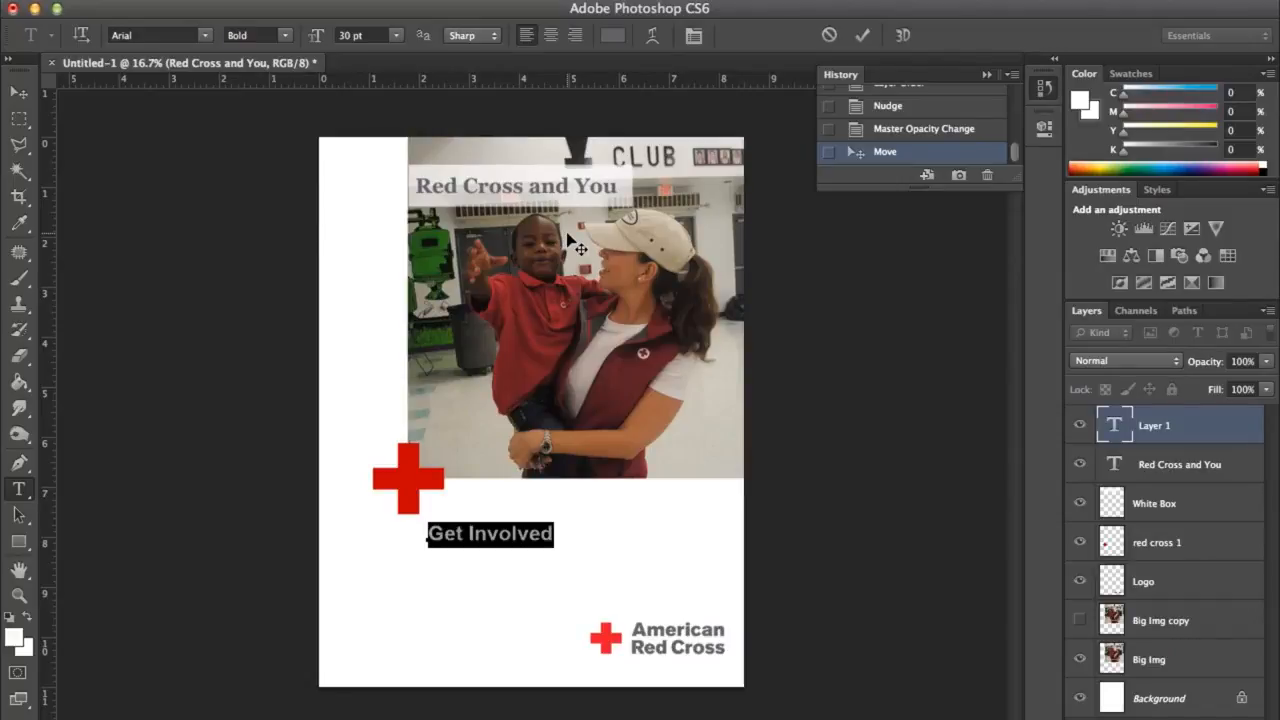
Set the "Get Involved" text size to 22 pt
left_click(396, 35)
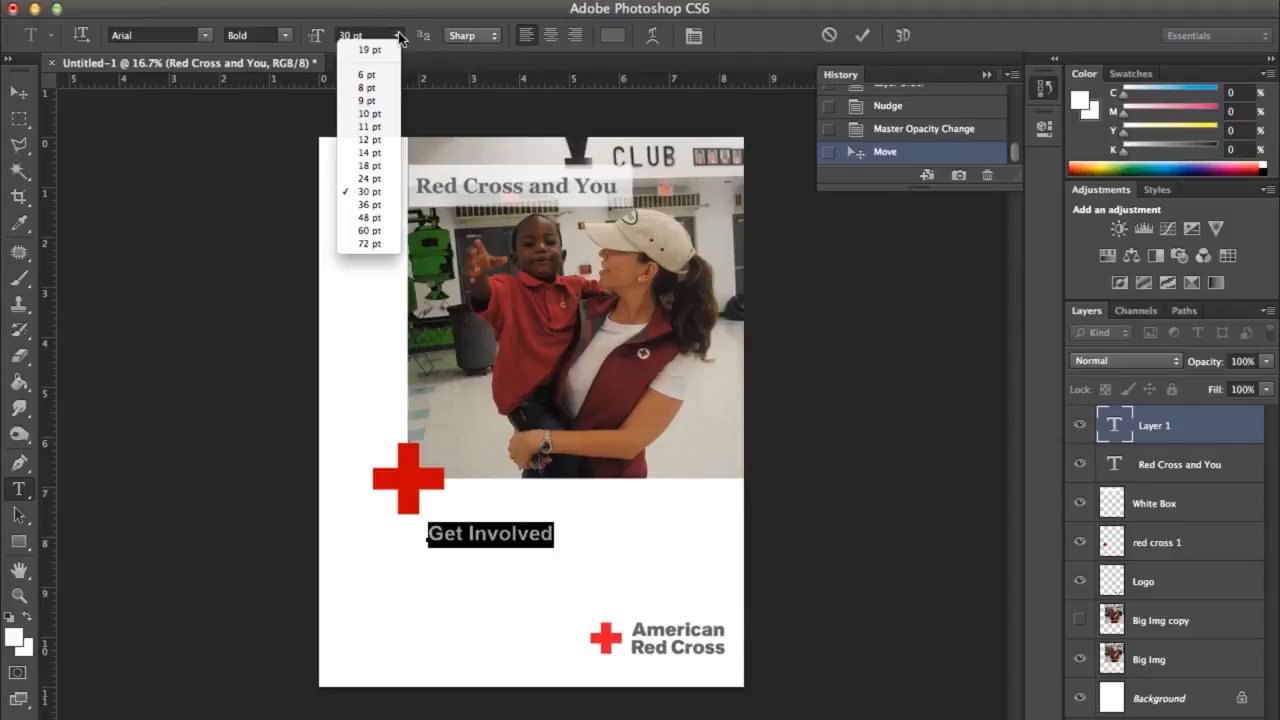
left_click(372, 165)
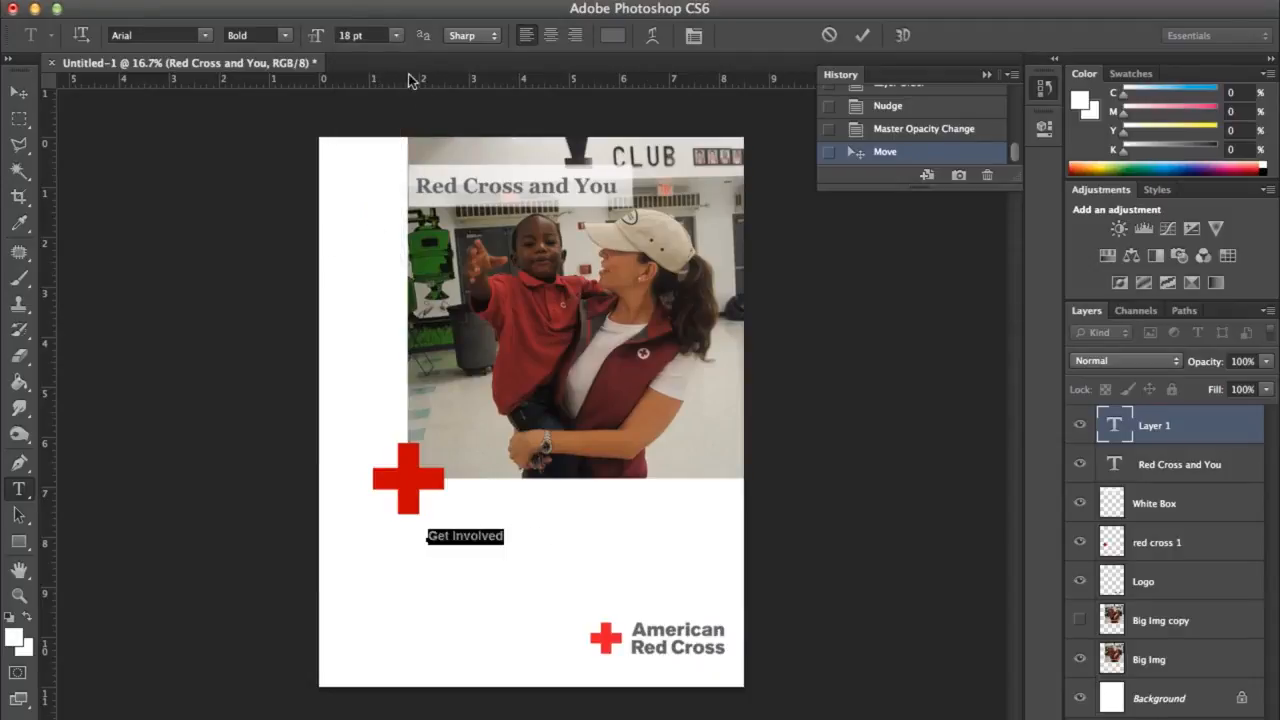
left_click(393, 35)
left_click(393, 35)
left_click(368, 35)
left_click(397, 35)
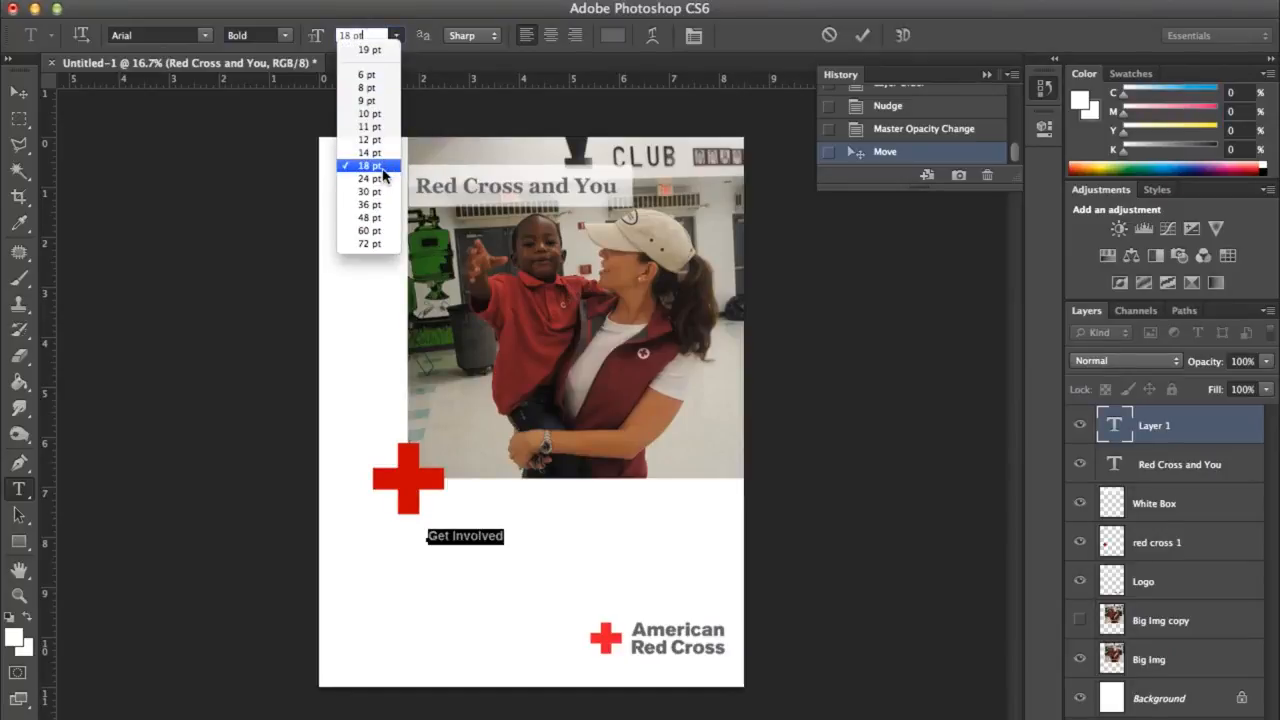
left_click(361, 30)
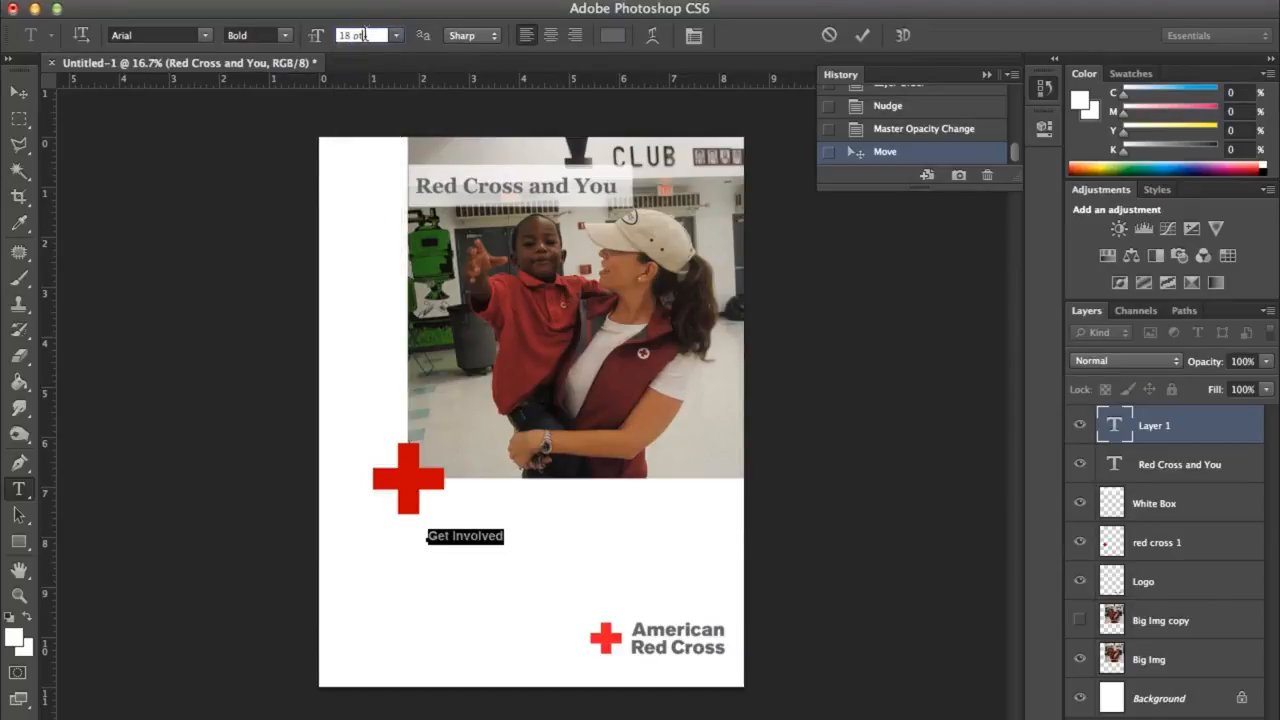
left_click_drag(364, 35, 330, 36)
type("22")
key("Return")
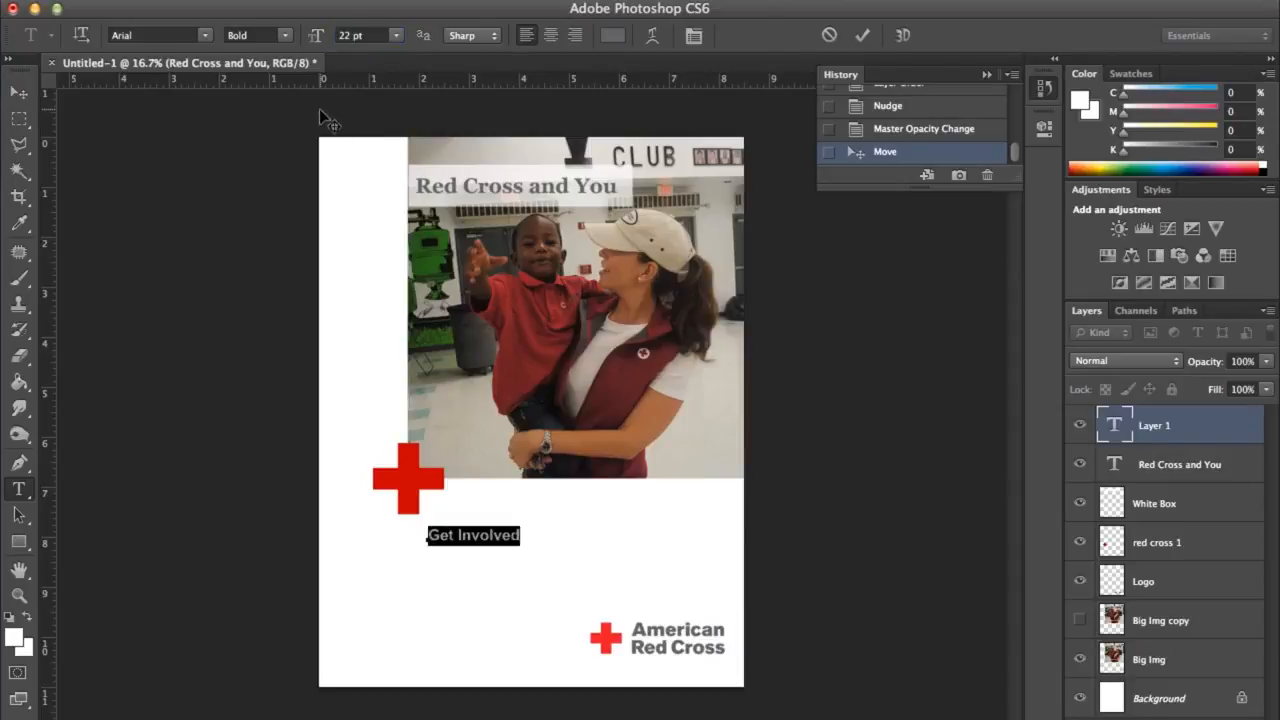
Recolour the "Get Involved" text to blue #1256cc, commit the text and deselect its layer
left_click(613, 36)
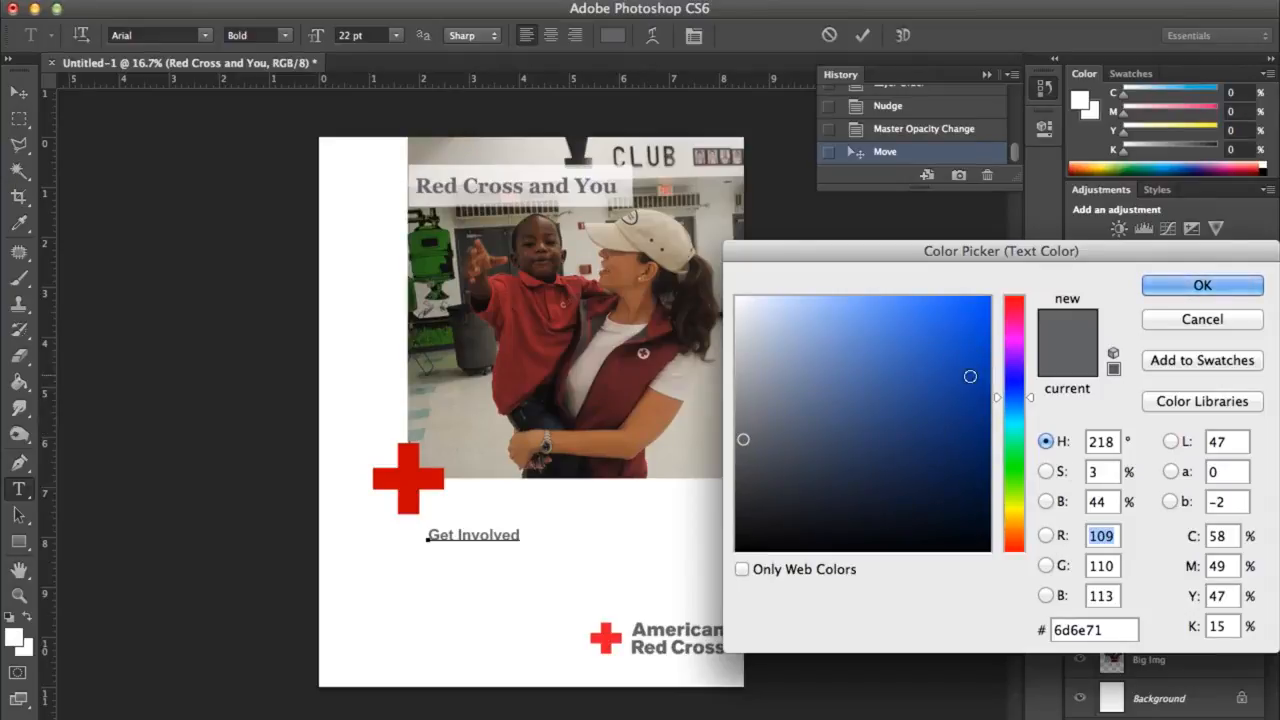
left_click(980, 365)
left_click(968, 347)
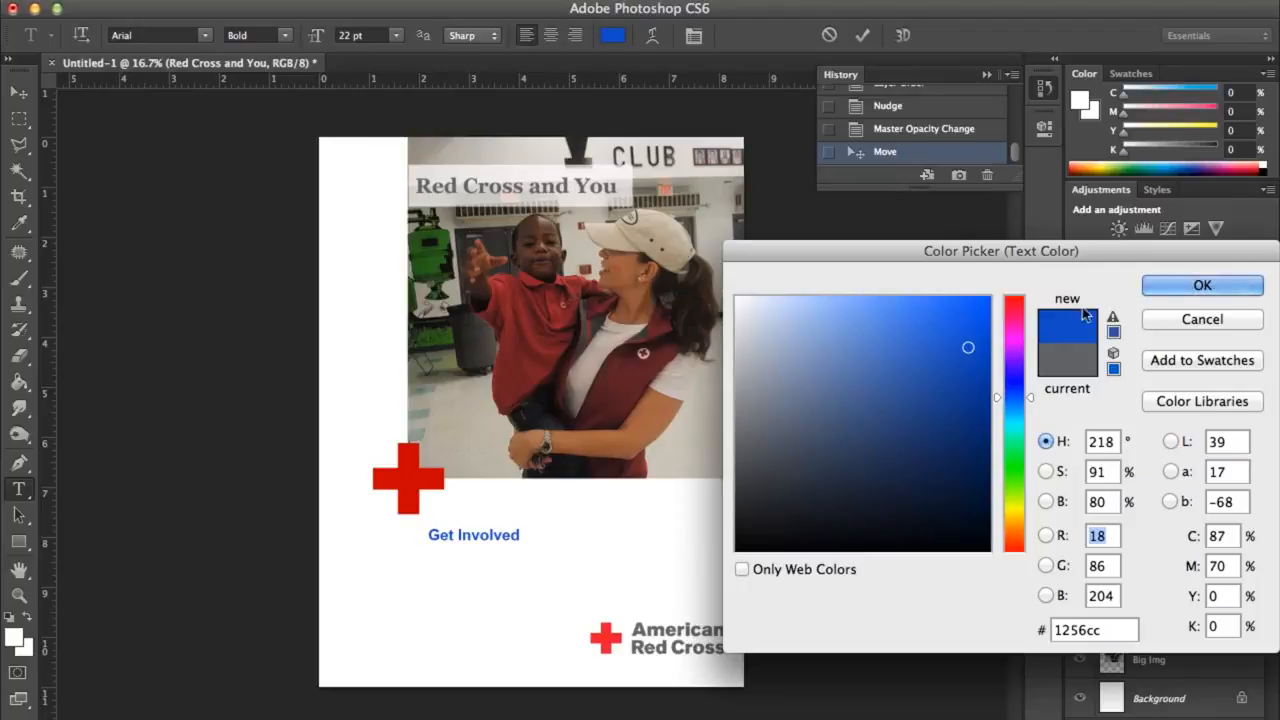
left_click(1180, 288)
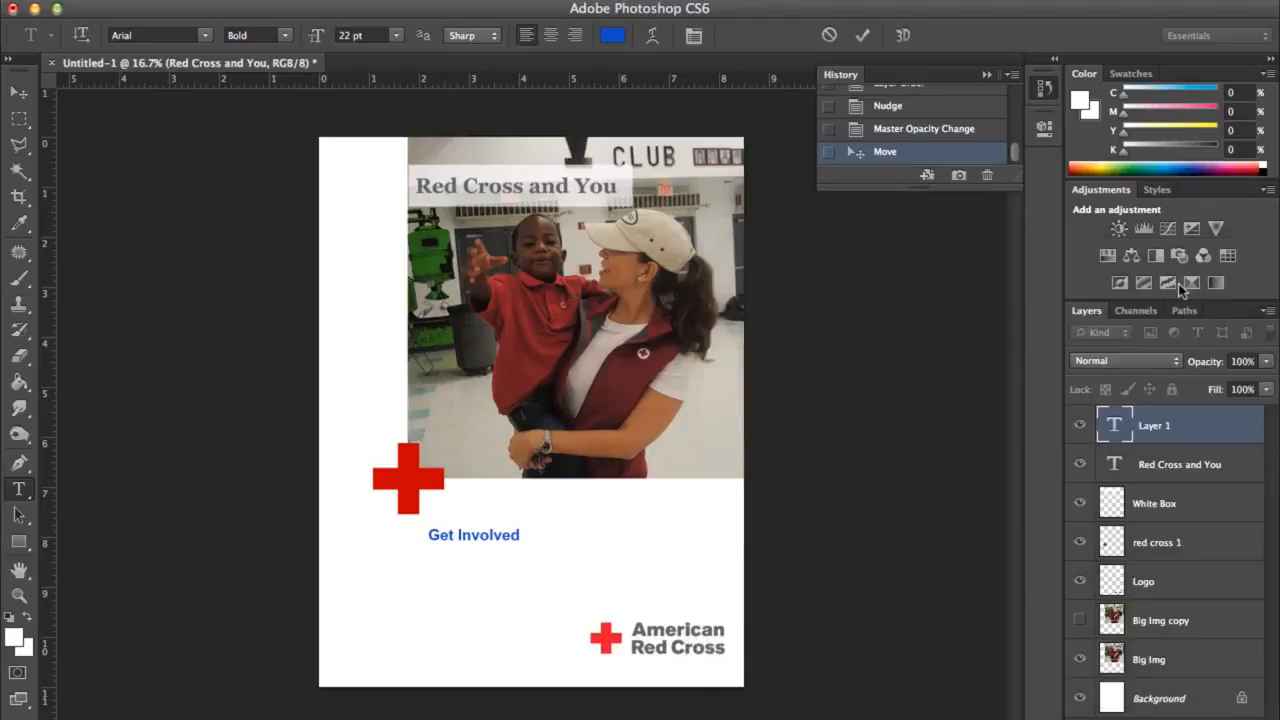
left_click(20, 93)
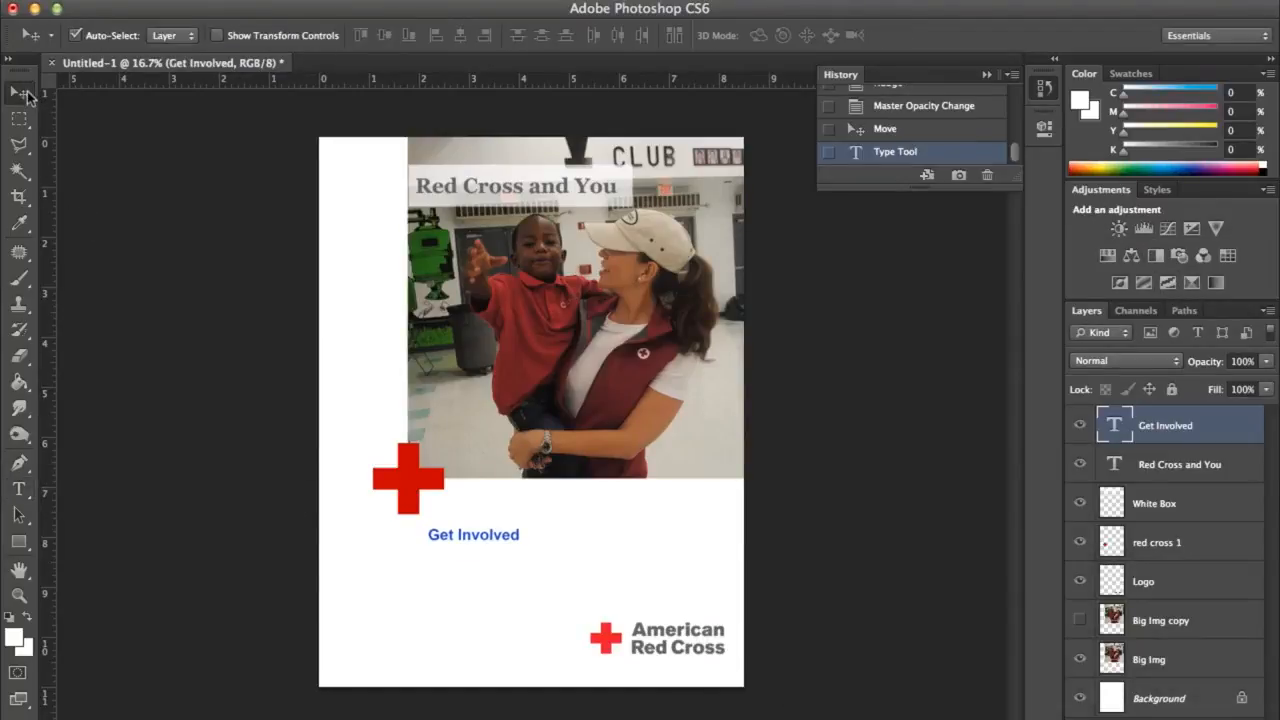
left_click(342, 544)
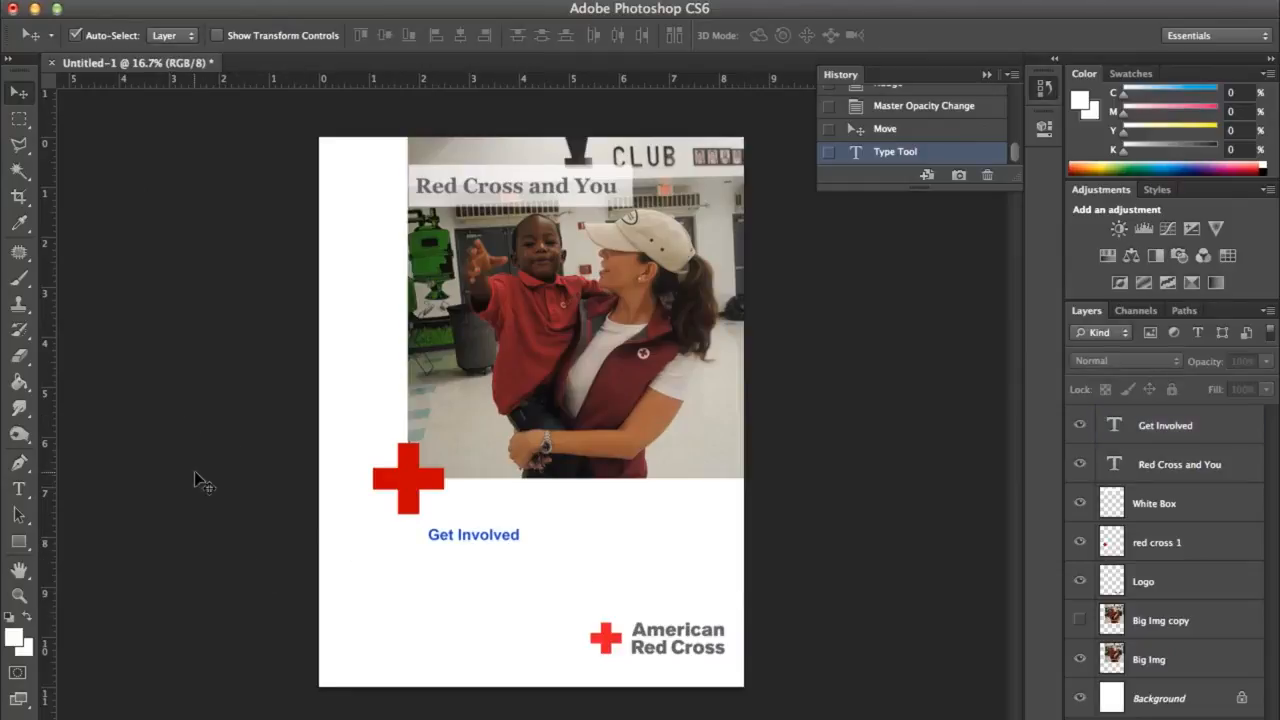
Draw a paragraph text box under the "Get Involved" heading, reaching to the logo's cross, and enter the filler text "dgshfhshsvhjshvjs"
left_click(19, 489)
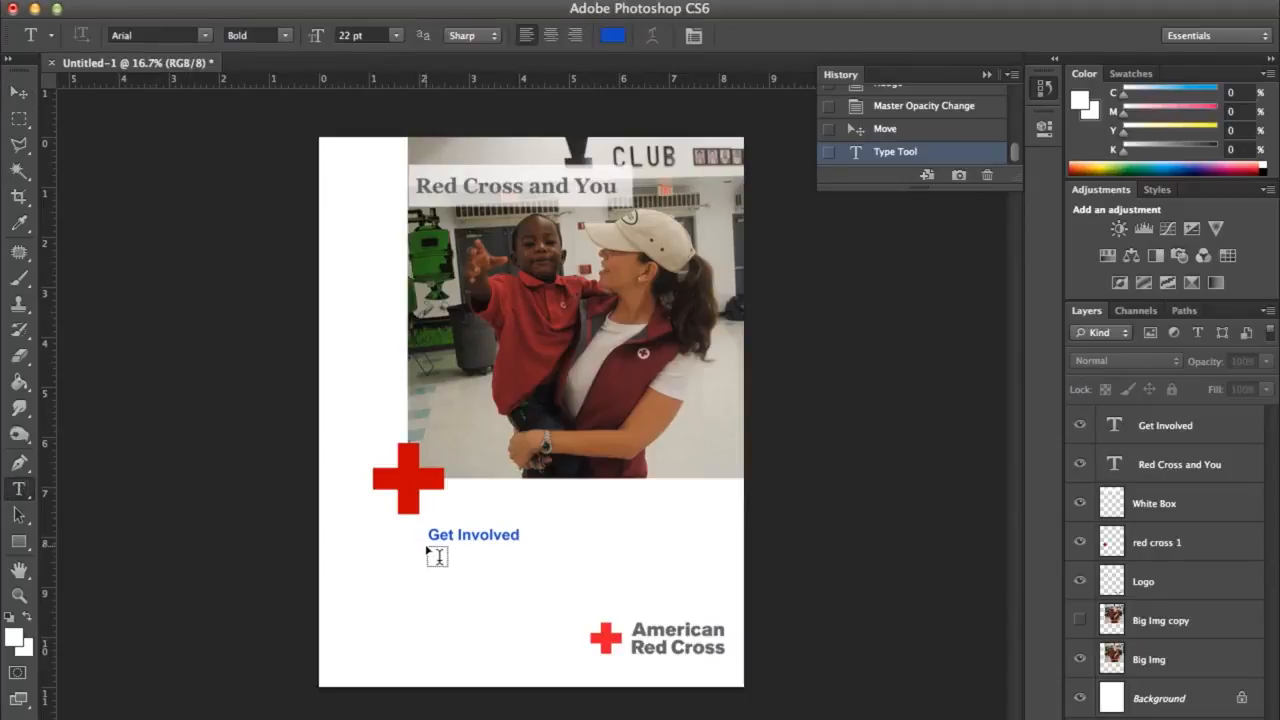
left_click_drag(437, 558, 590, 638)
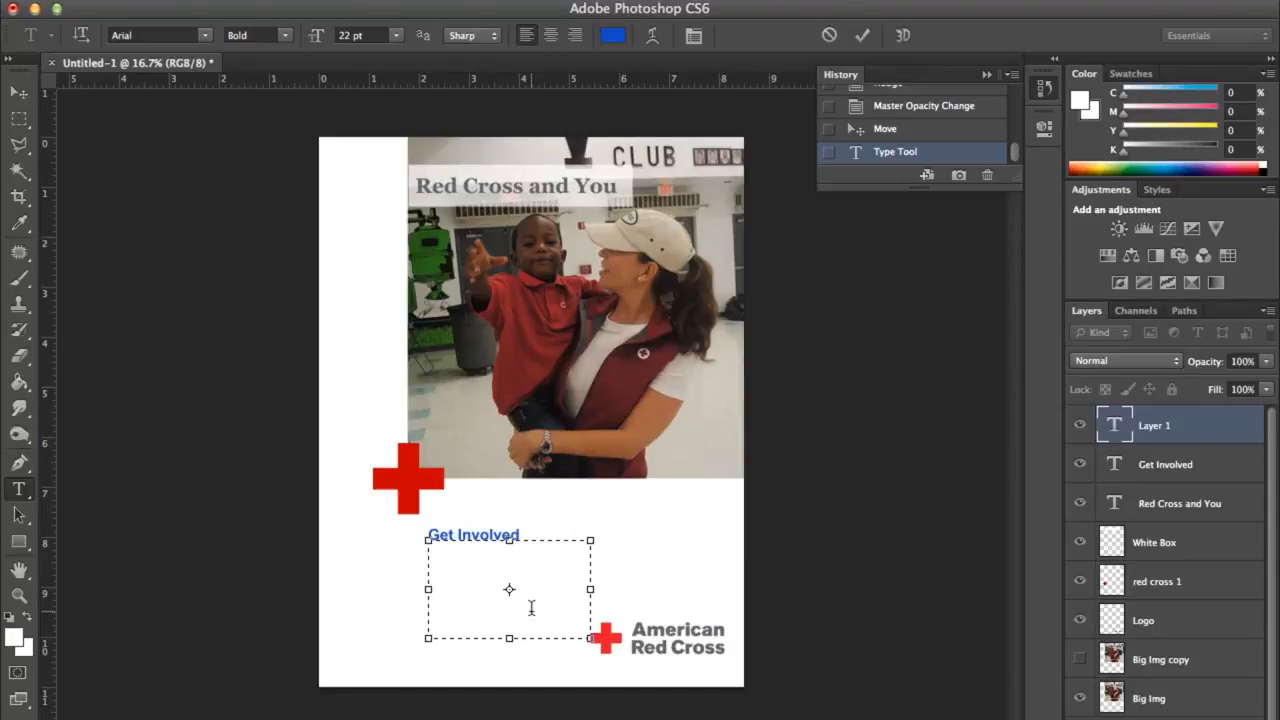
type("dgshfhshsvhjshvjs")
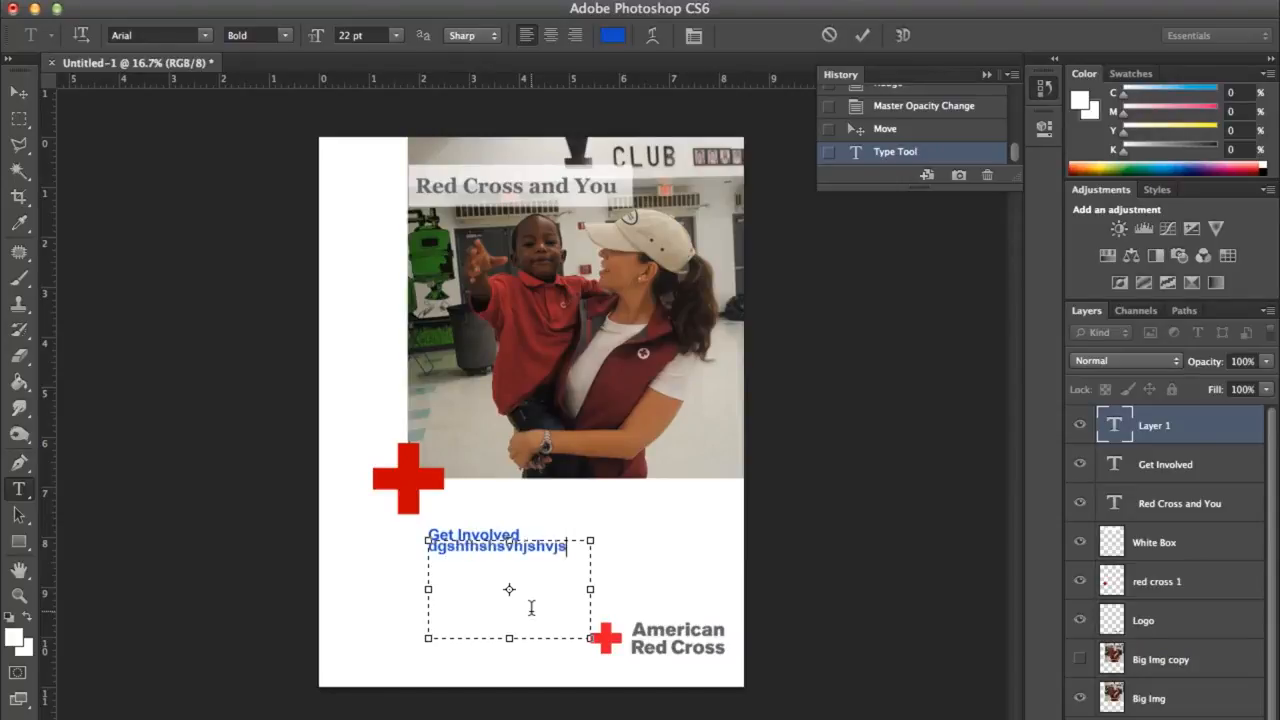
Copy the filler word and paste it repeatedly until the lines fill most of the text box
left_click_drag(572, 548, 394, 552)
key("super+c")
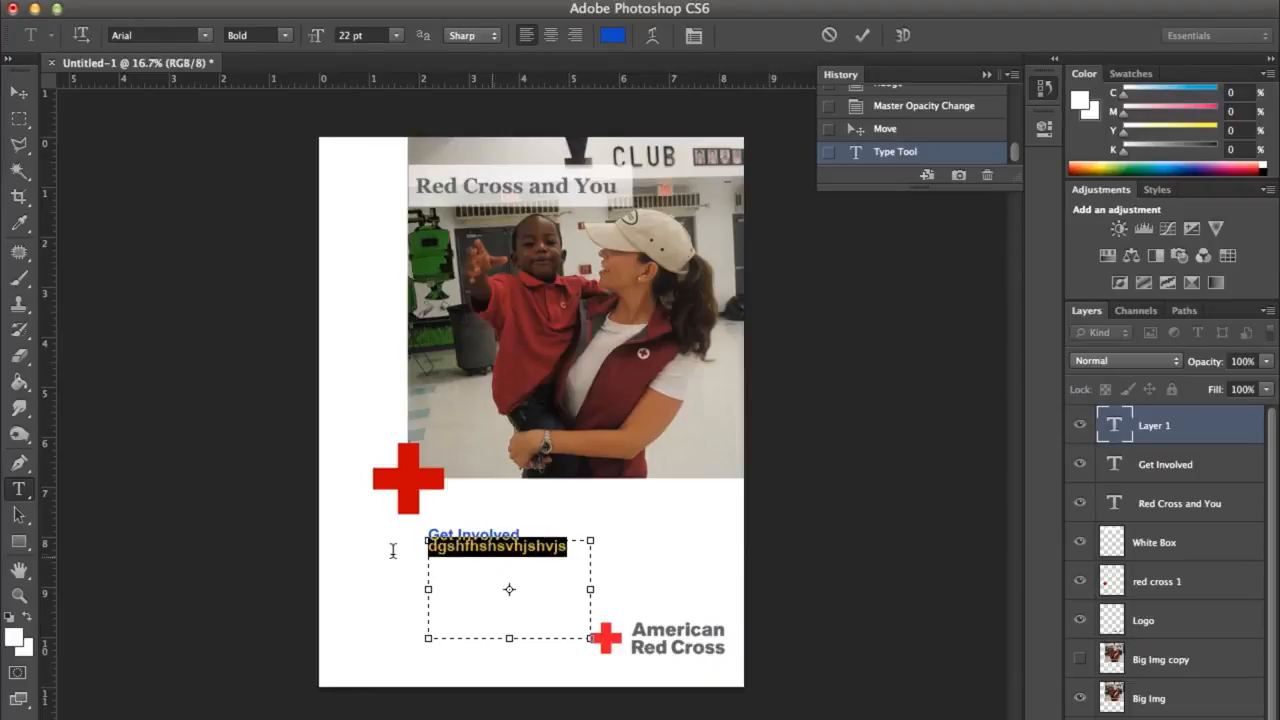
left_click(572, 537)
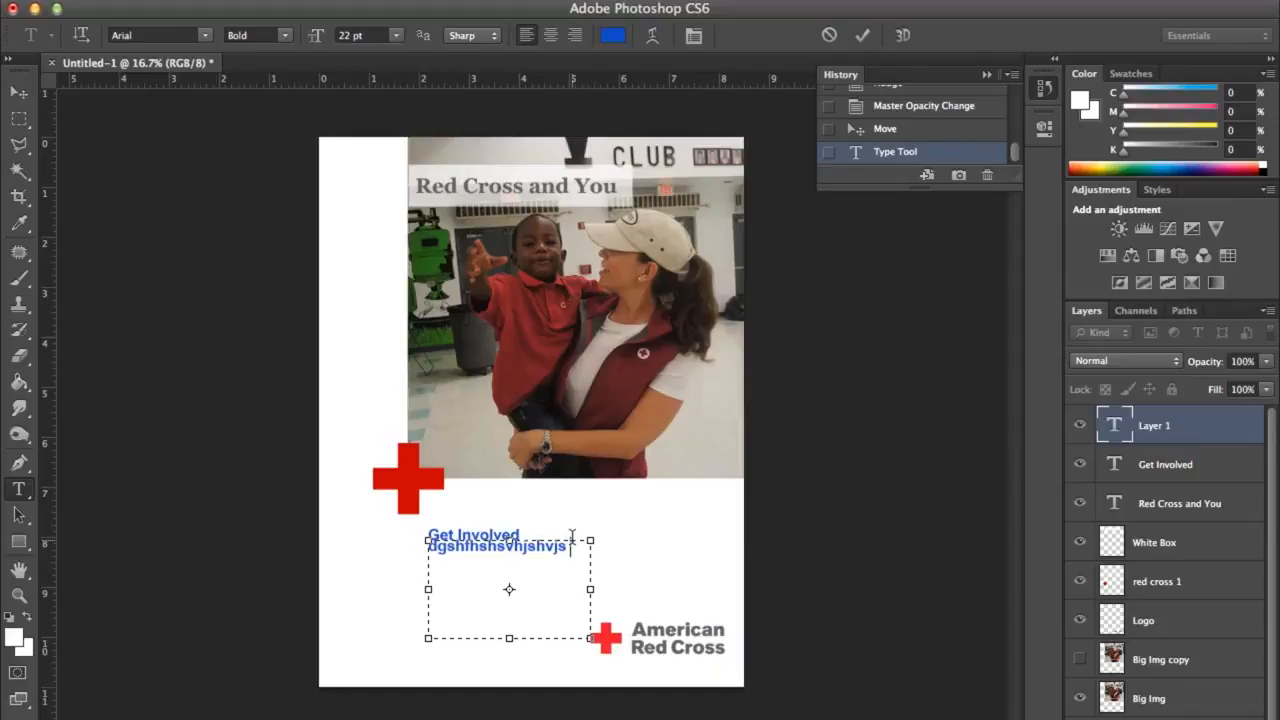
key("Return")
key("super+v")
key("super+v")
key("super+v")
key("super+v")
key("super+v")
key("super+v")
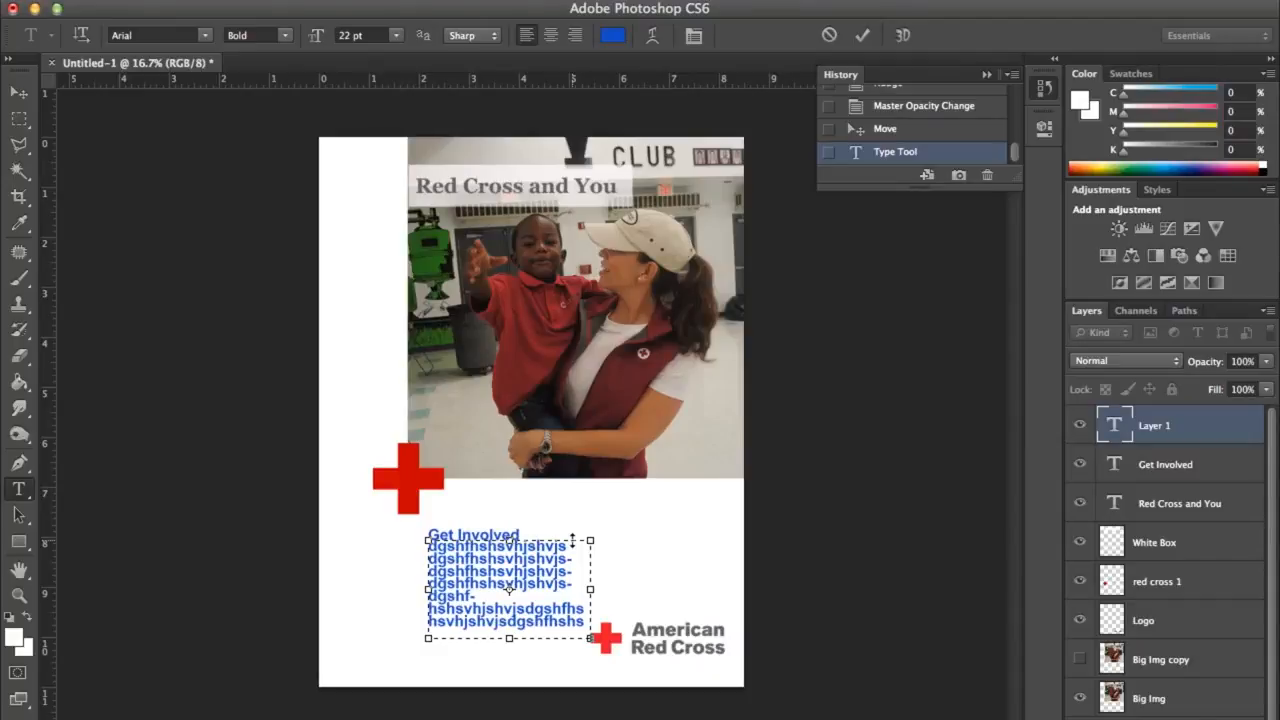
Set all of the filler paragraph to Arial Regular at 10 pt
key("super+a")
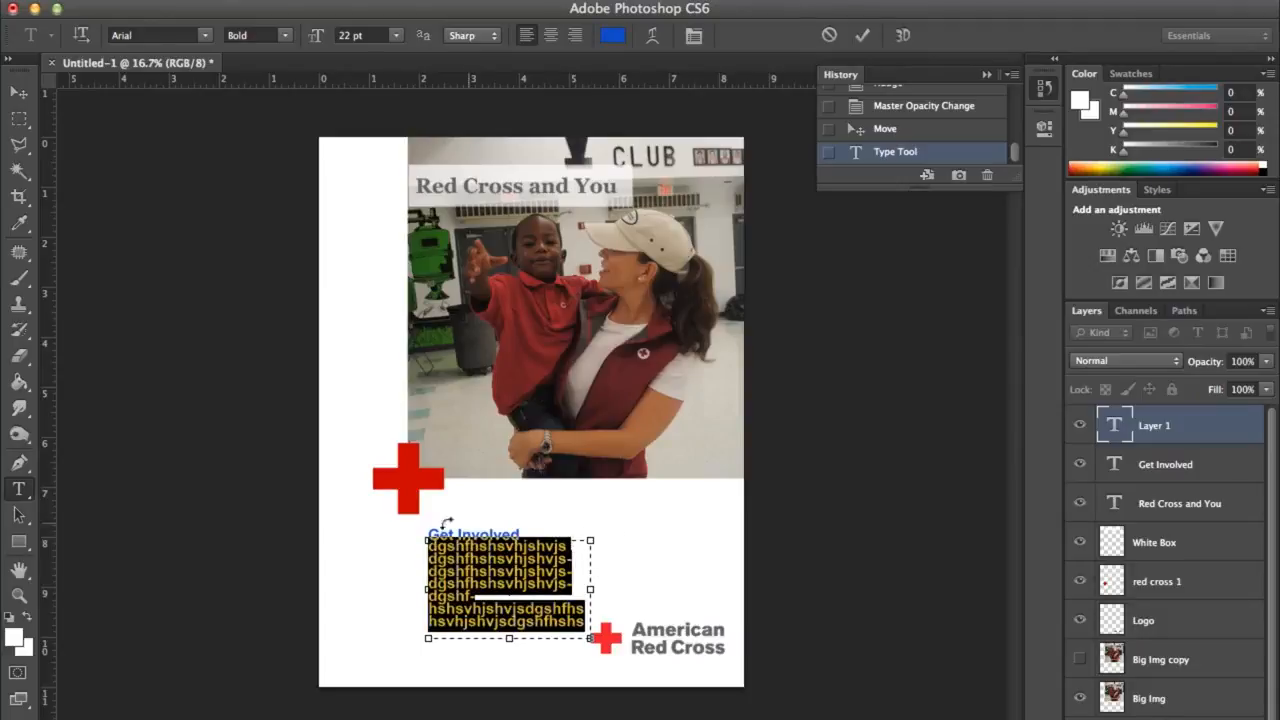
left_click(289, 32)
left_click(289, 26)
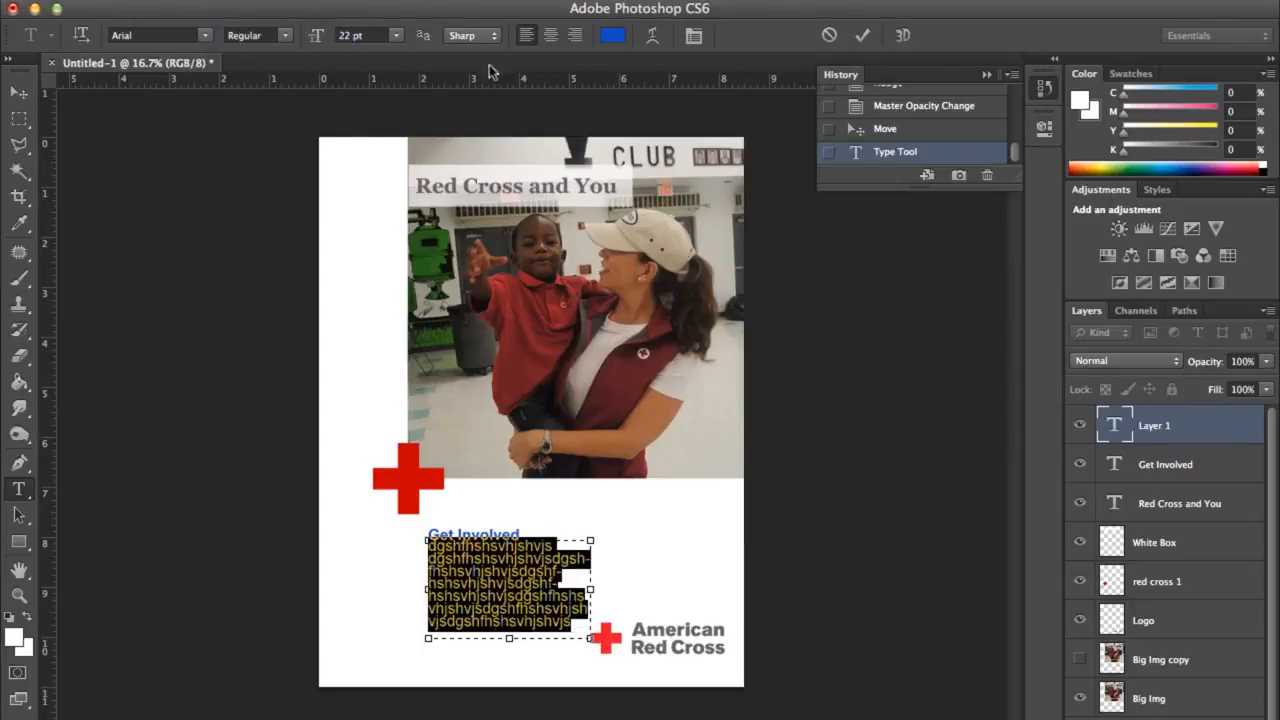
left_click(401, 38)
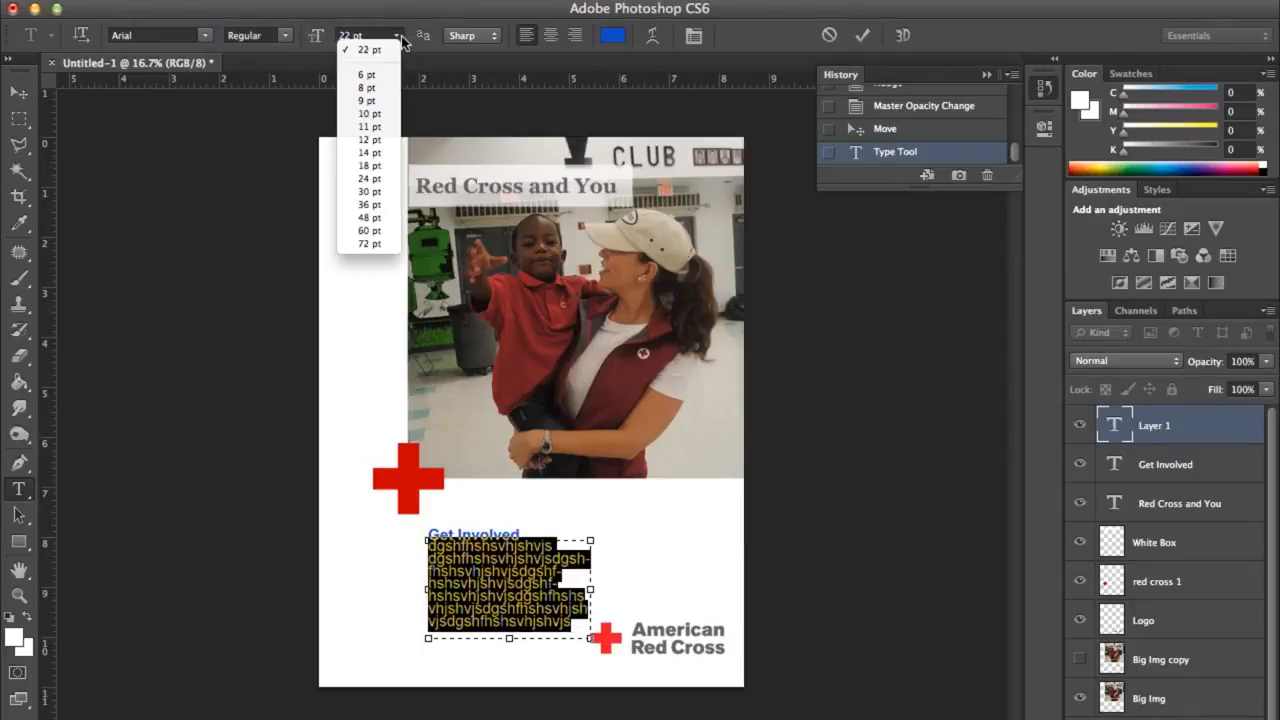
left_click(369, 113)
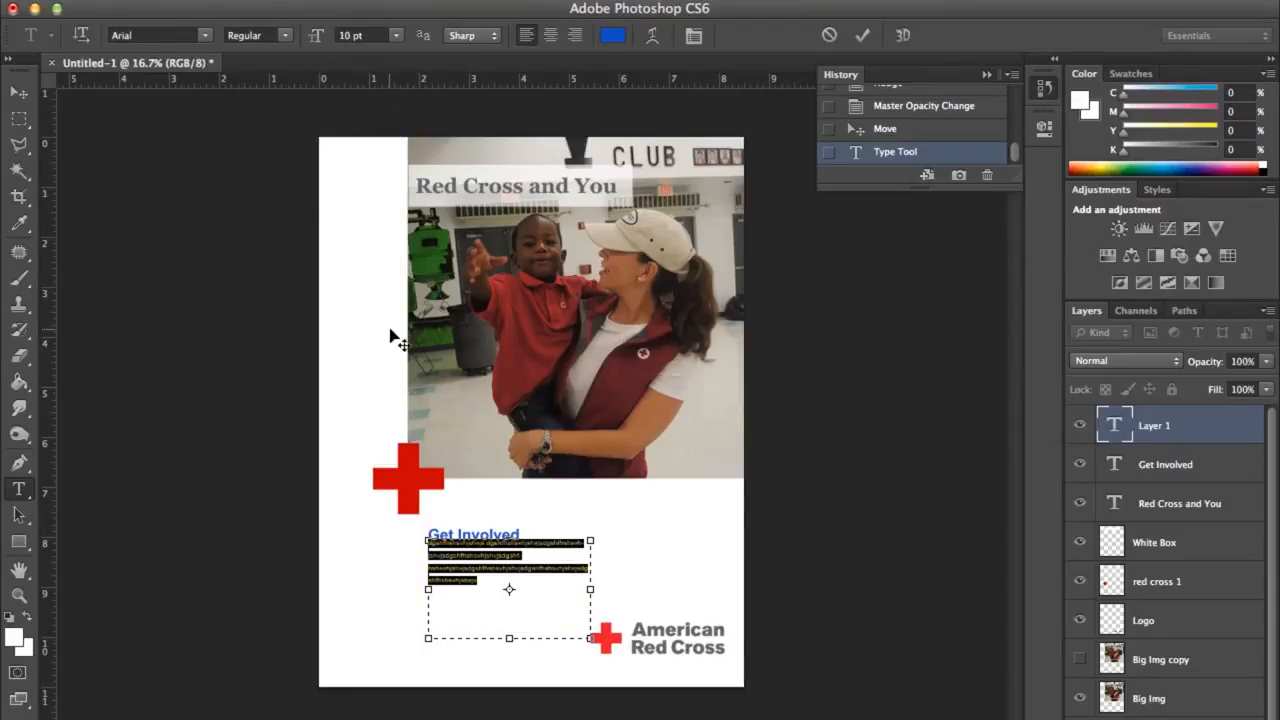
left_click(466, 568)
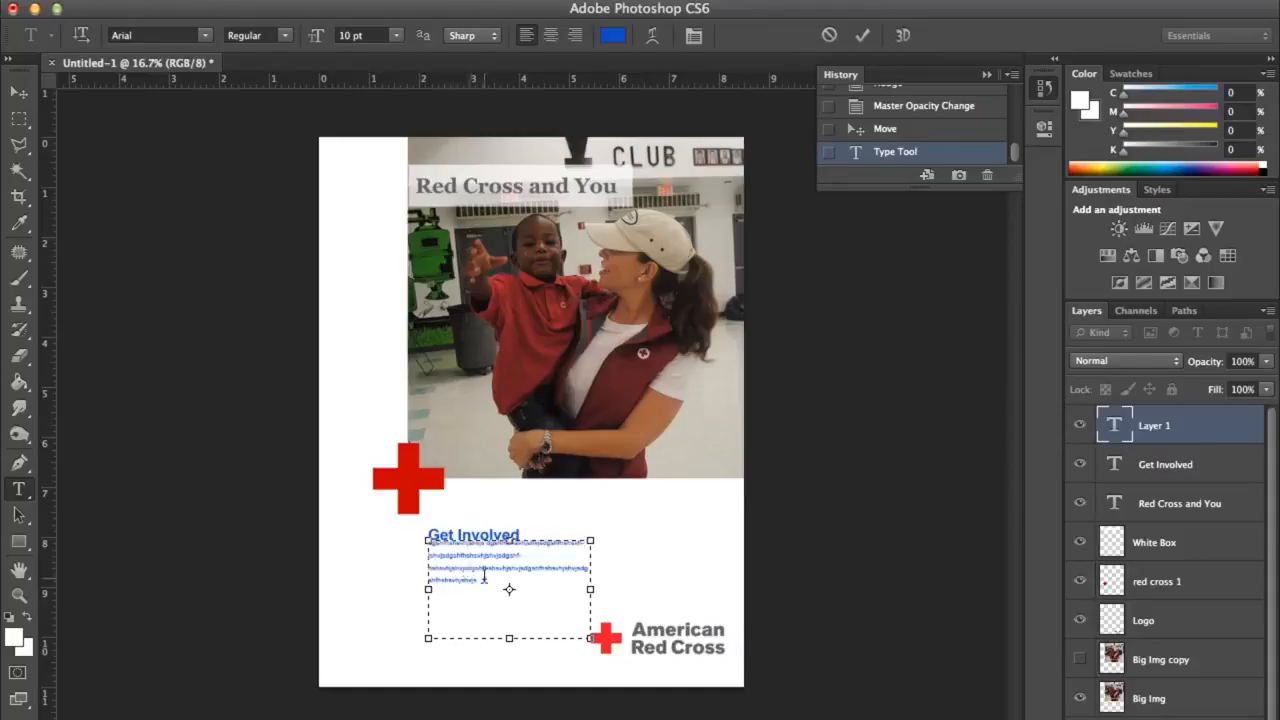
Change the filler paragraph's text colour to near-black #010101
left_click_drag(478, 582, 414, 531)
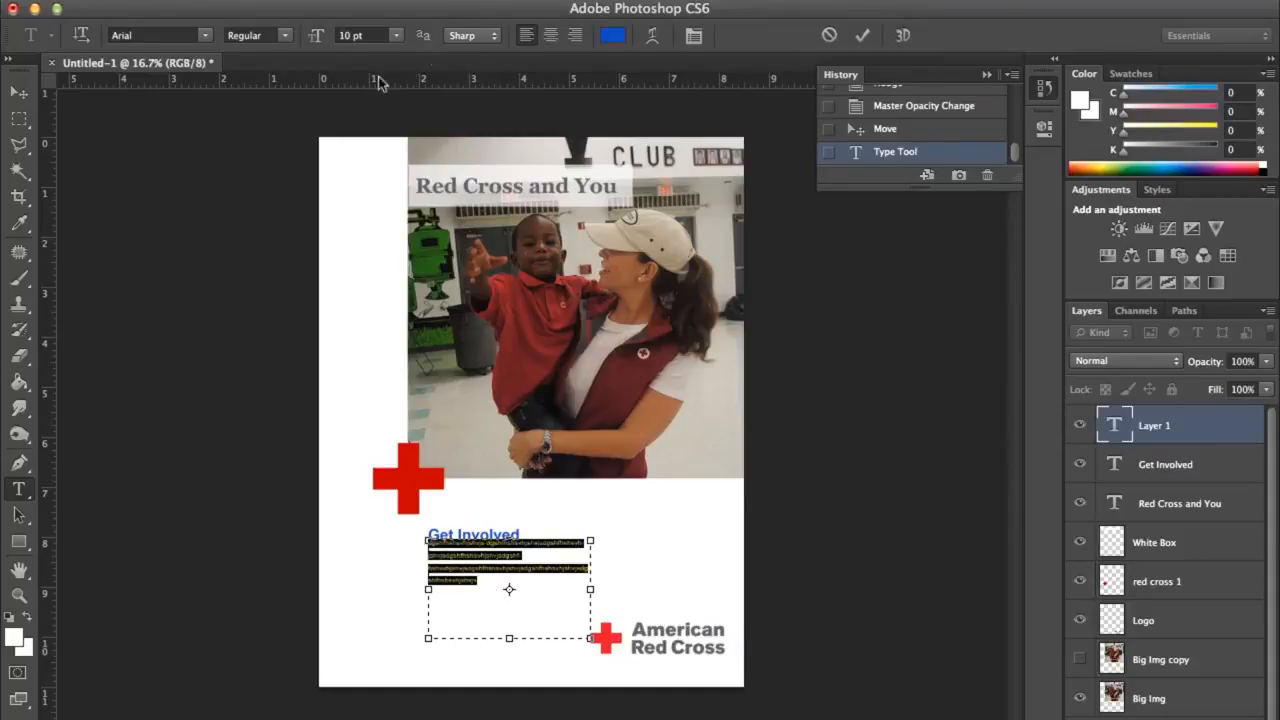
left_click(613, 36)
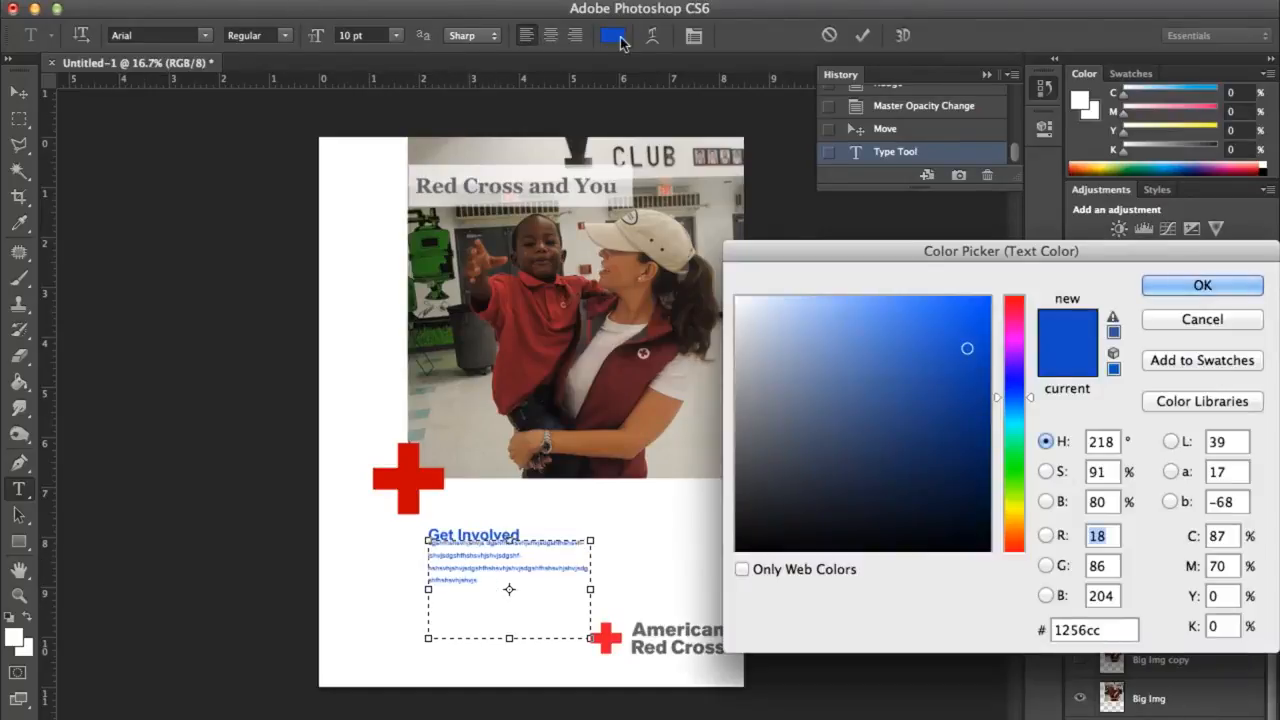
left_click(742, 548)
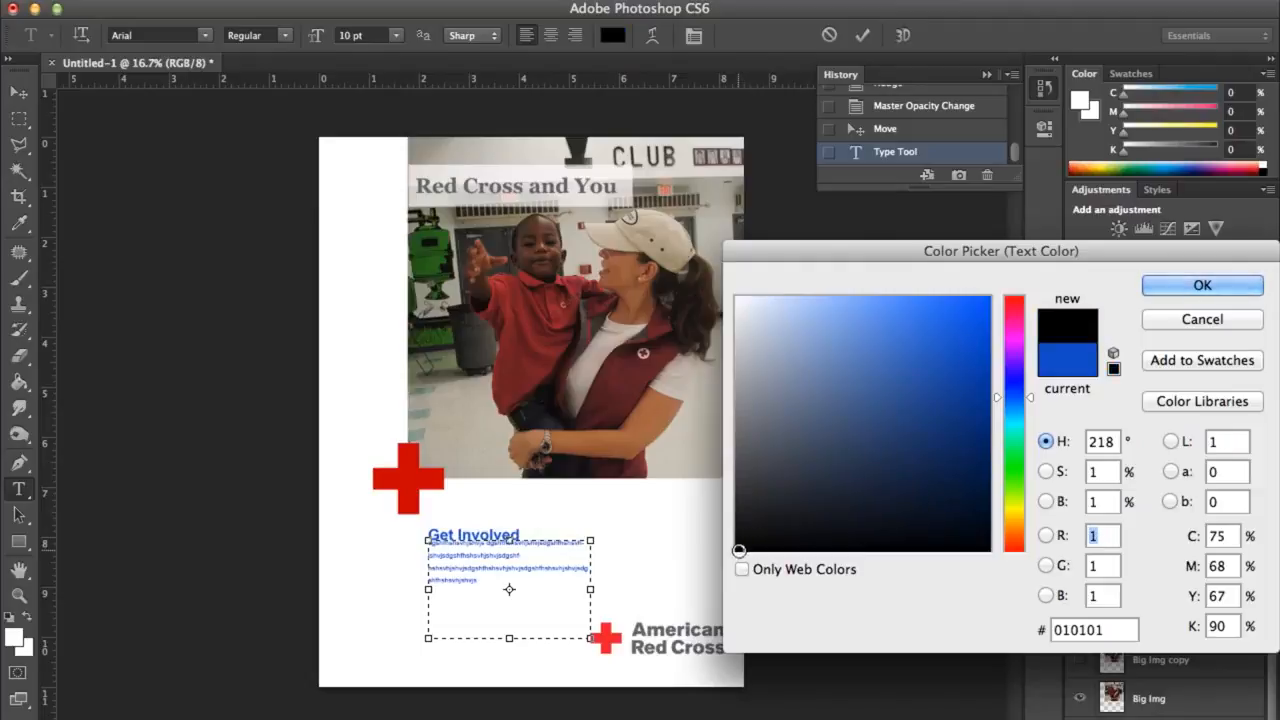
left_click(1201, 286)
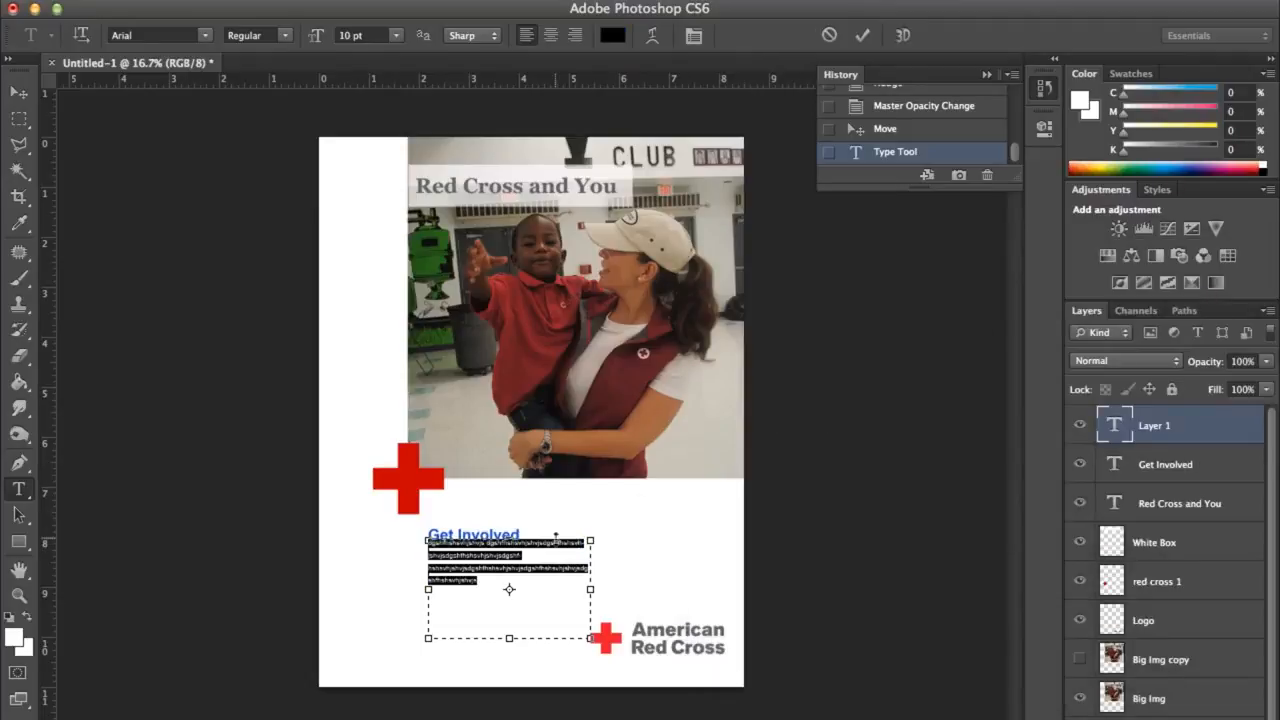
Paste more filler text to fill the paragraph box, and shift the paragraph slightly down to clear the "Get Involved" heading
left_click(485, 585)
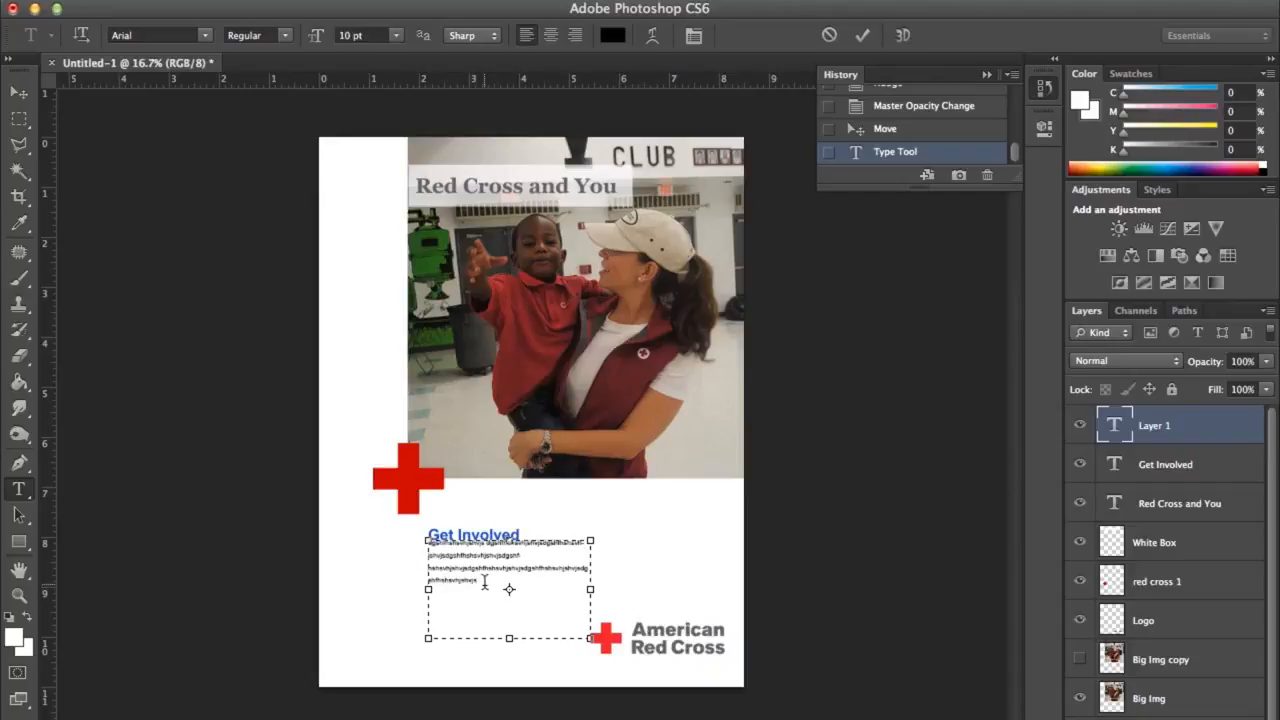
key("super+v")
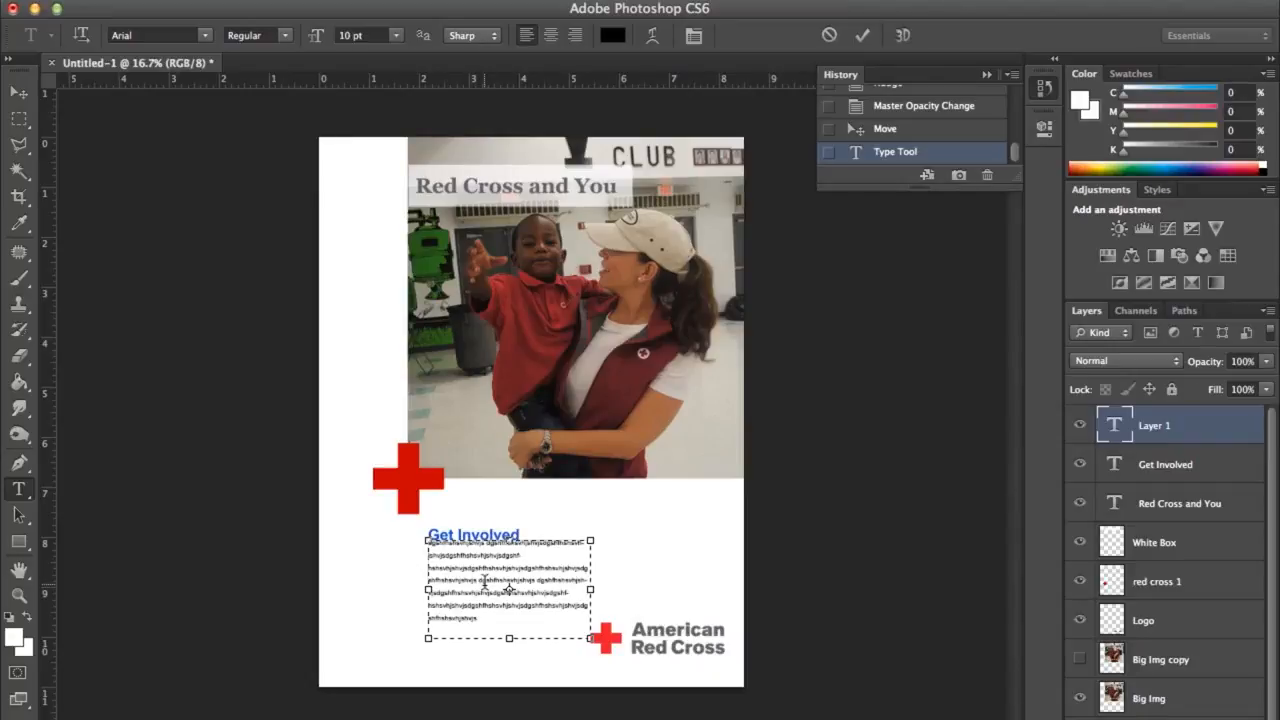
key("super+v")
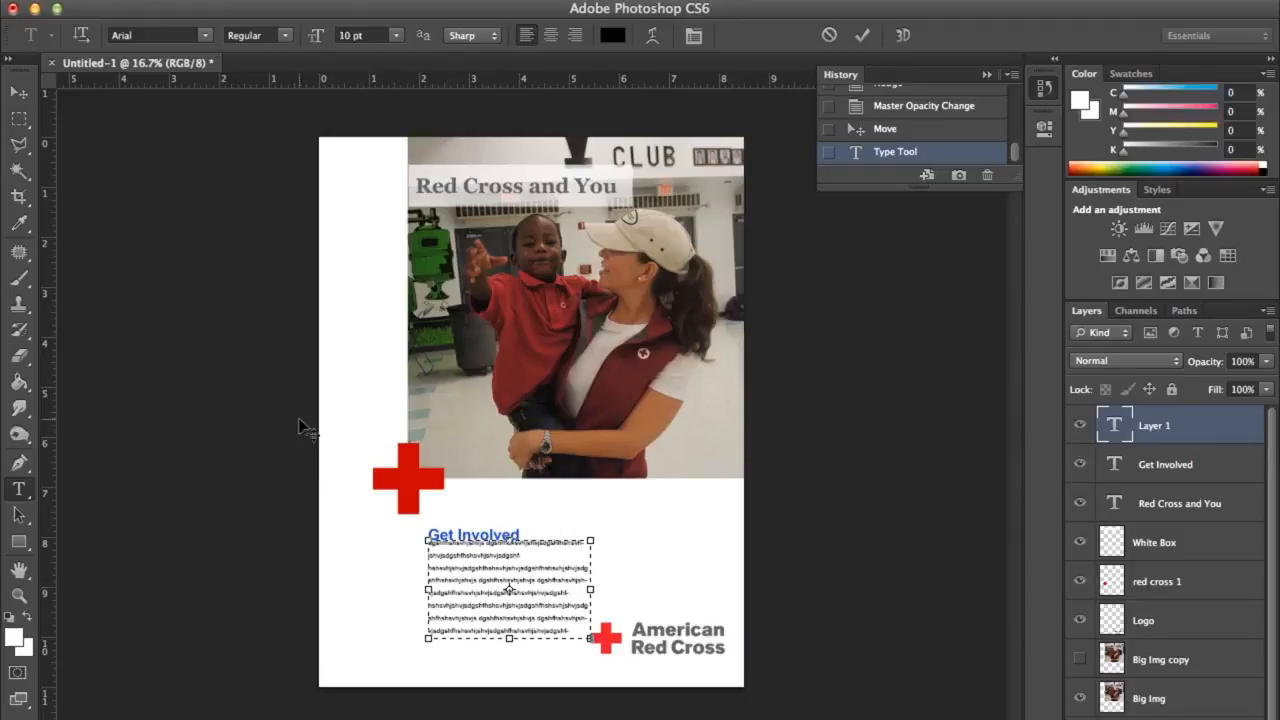
left_click(18, 91)
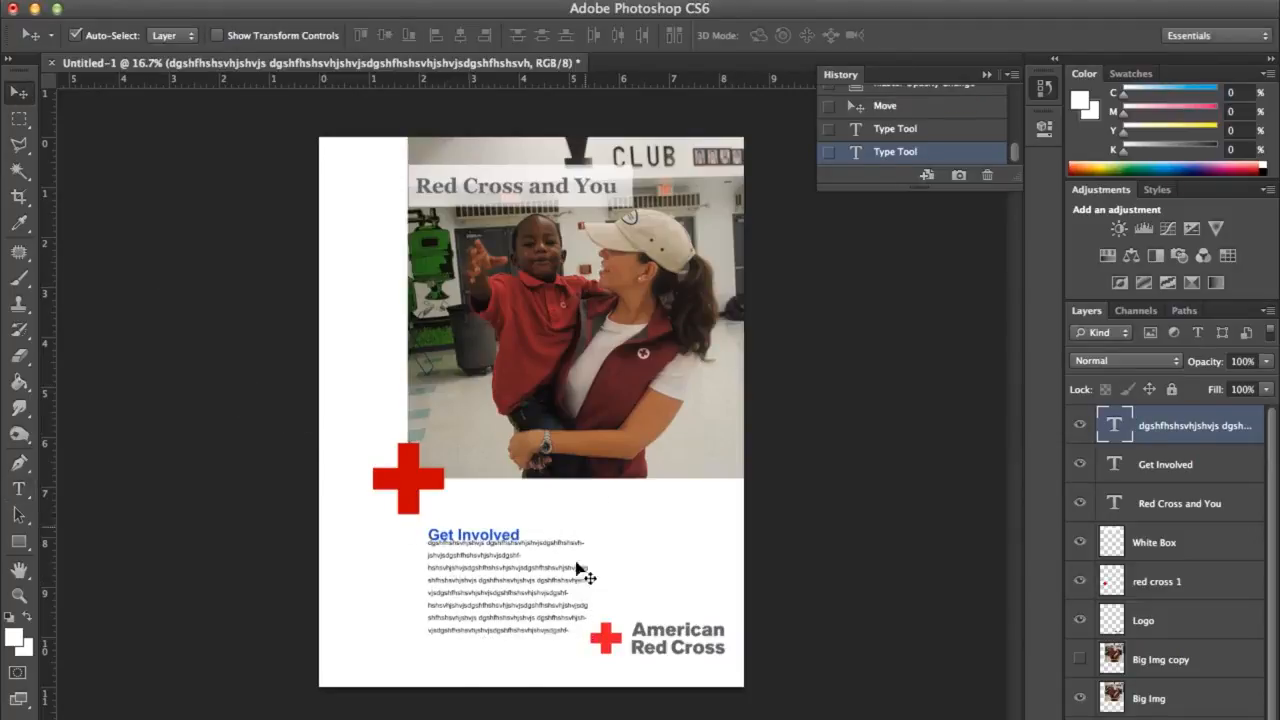
left_click_drag(499, 612, 500, 622)
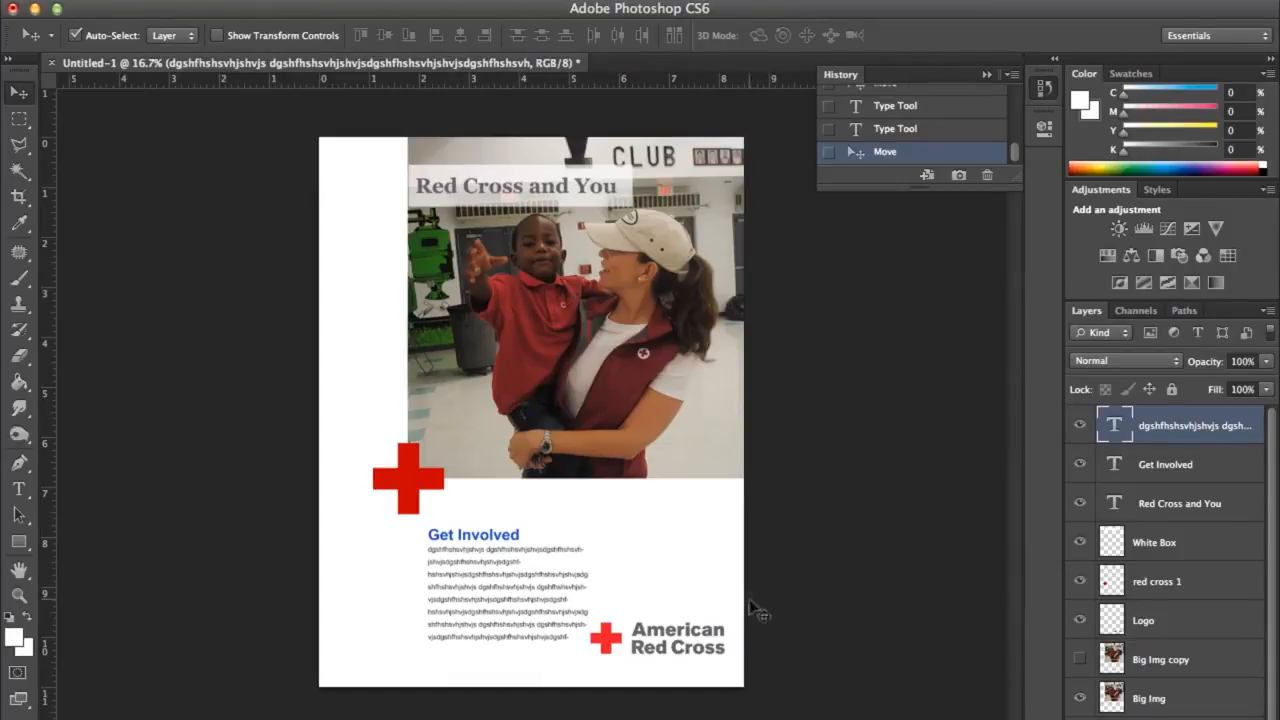
Scale the American Red Cross logo down to about 78% with Free Transform, keeping its lower-left corner in place
left_click(610, 638)
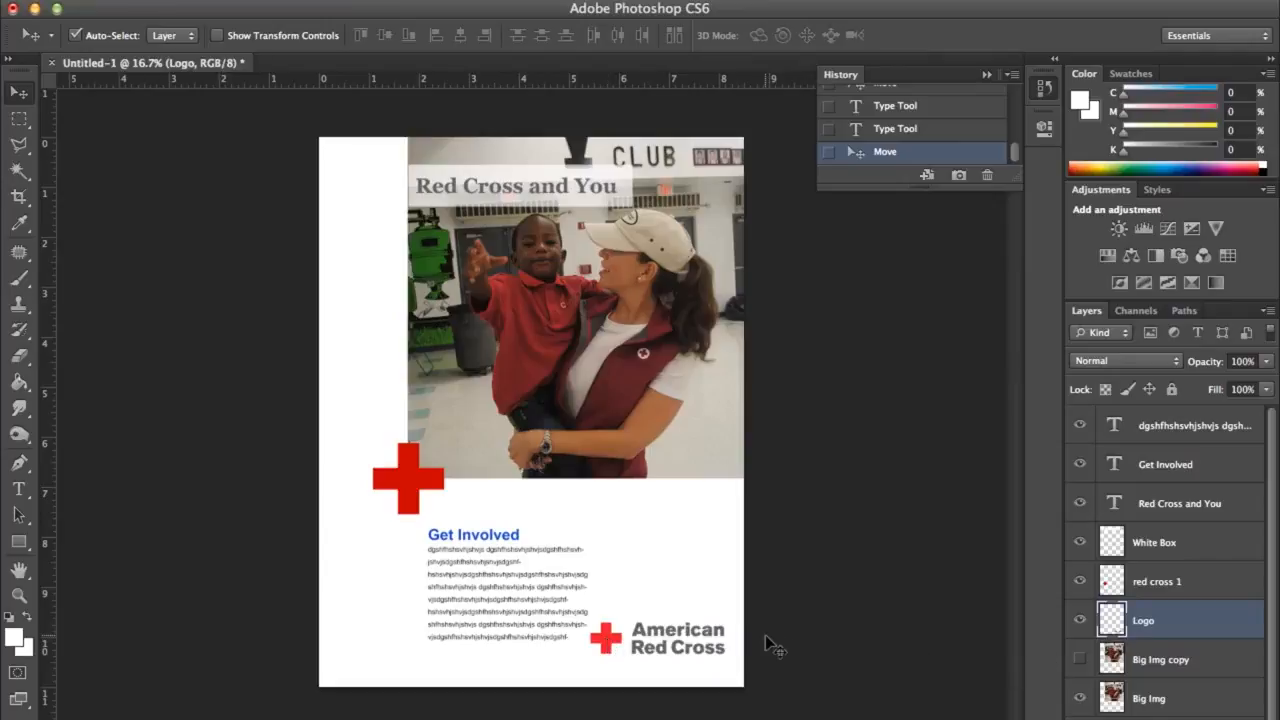
key("super+t")
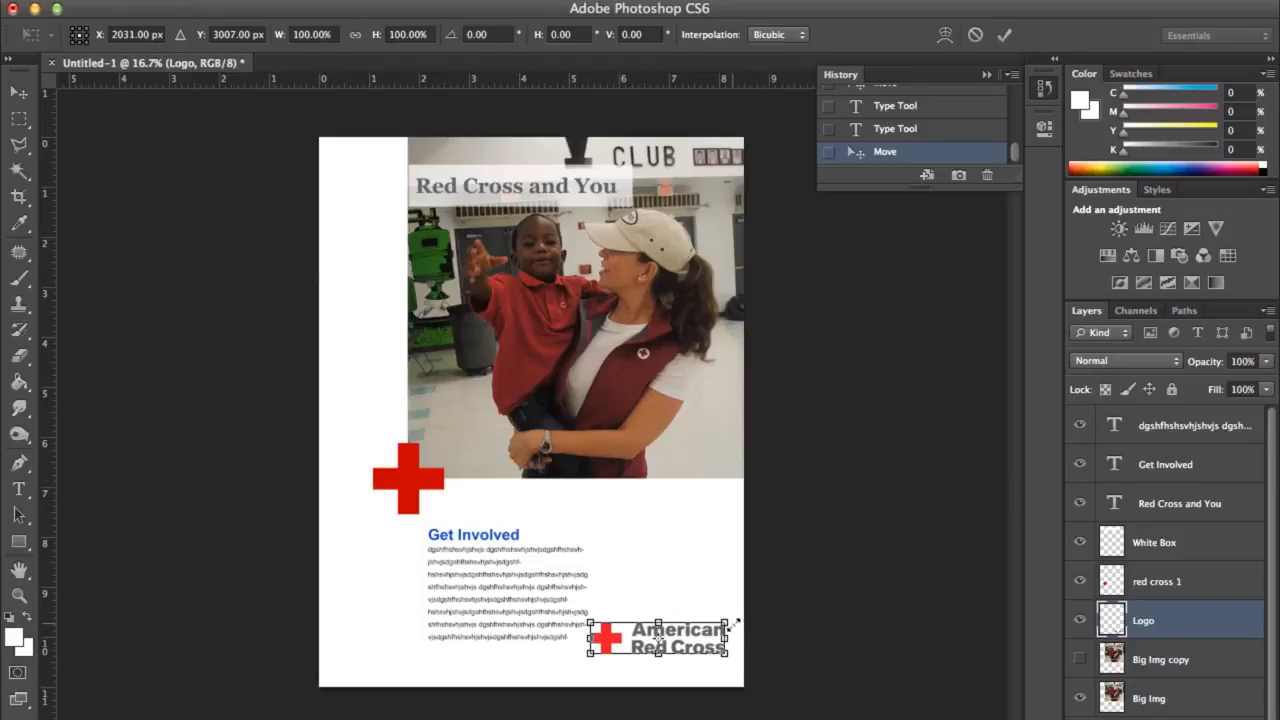
left_click_drag(729, 621, 705, 648)
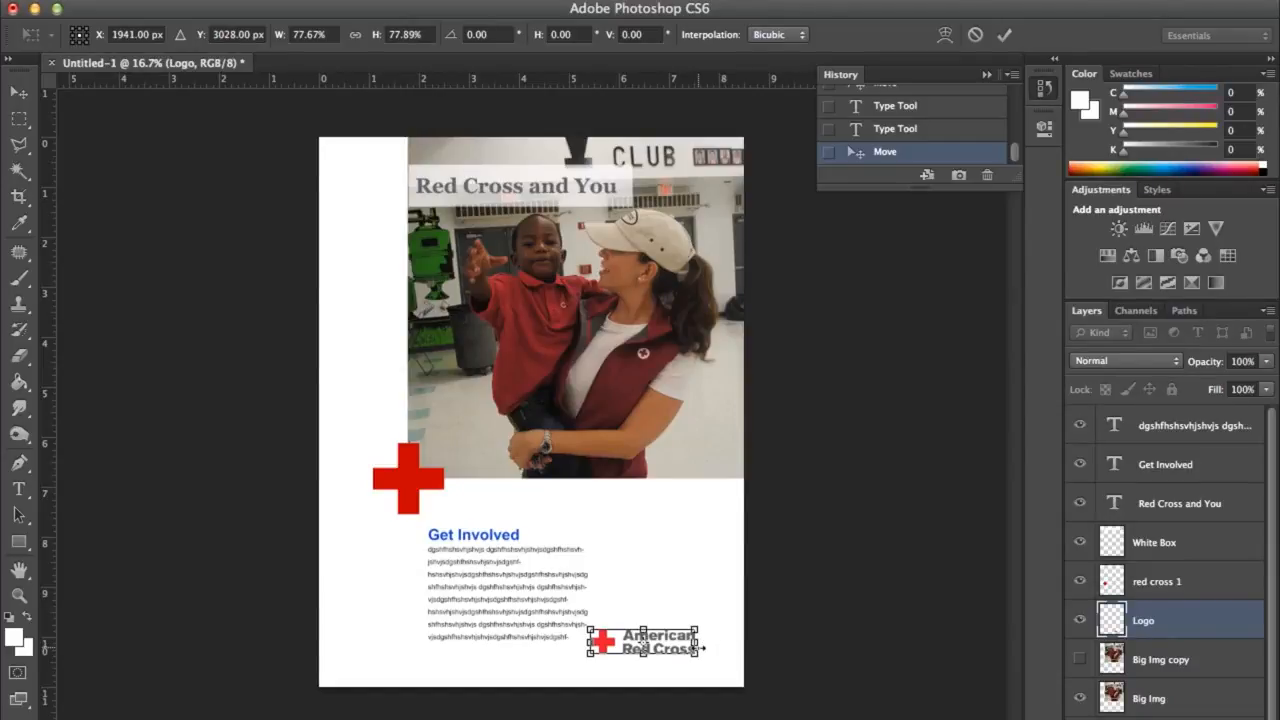
key("Return")
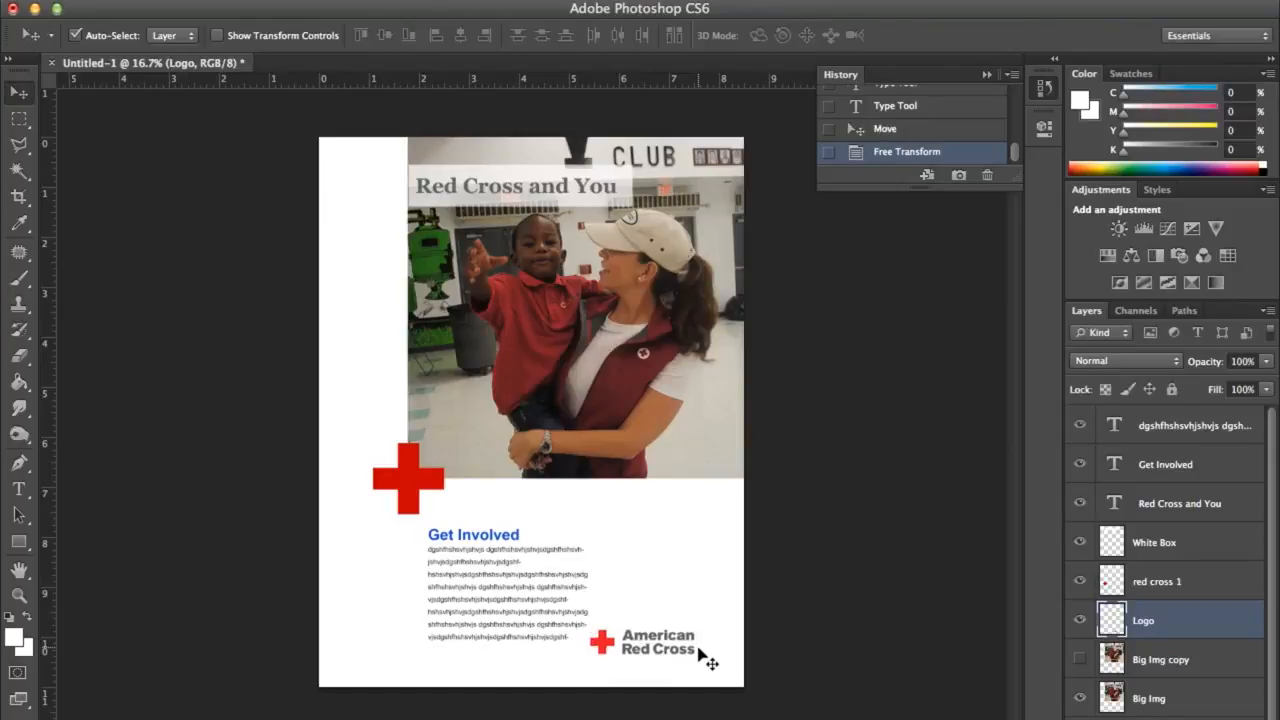
Nudge the logo right and down toward the page's lower-right corner, clear of the paragraph, and deselect it
key("shift+Right")
key("shift+Right")
key("shift+Right")
key("shift+Right")
key("shift+Right")
key("shift+Right")
key("shift+Right")
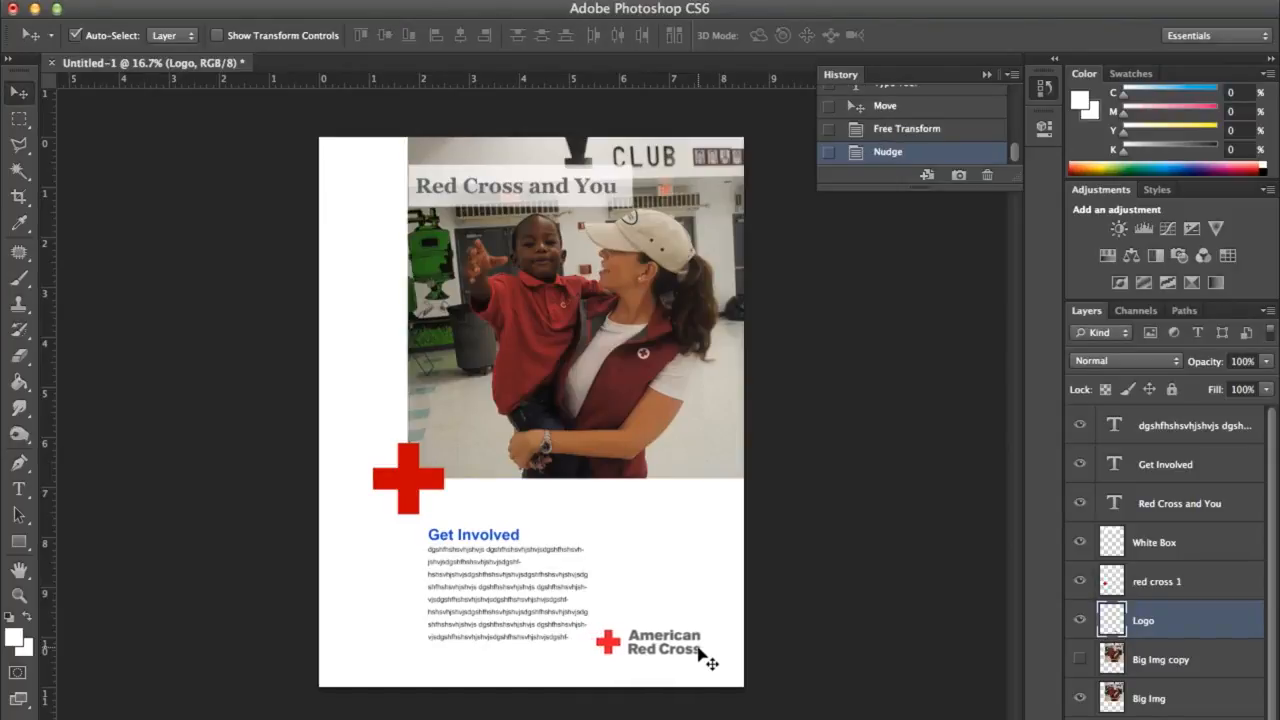
key("shift+Right")
key("shift+Right")
key("shift+Right")
key("shift+Right")
key("shift+Right")
key("shift+Right")
key("shift+Right")
key("shift+Right")
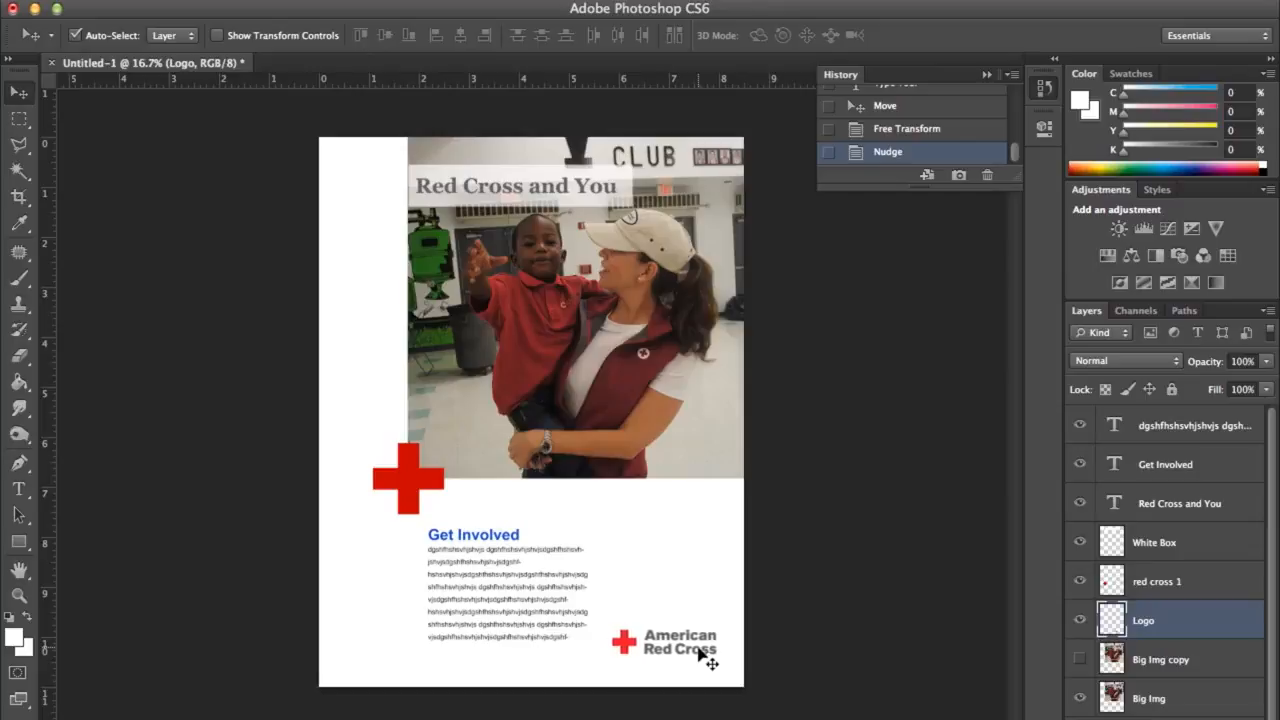
key("shift+Down")
key("shift+Down")
key("shift+Down")
key("shift+Down")
key("shift+Down")
key("shift+Down")
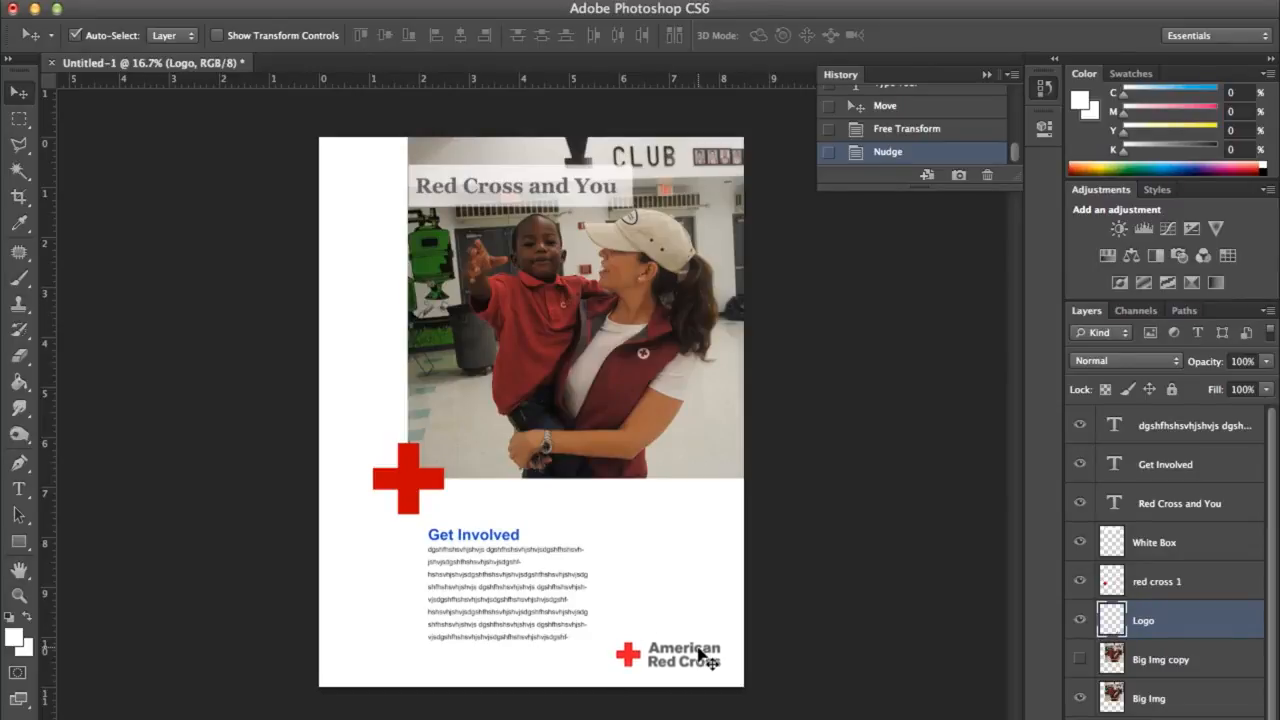
left_click(716, 555)
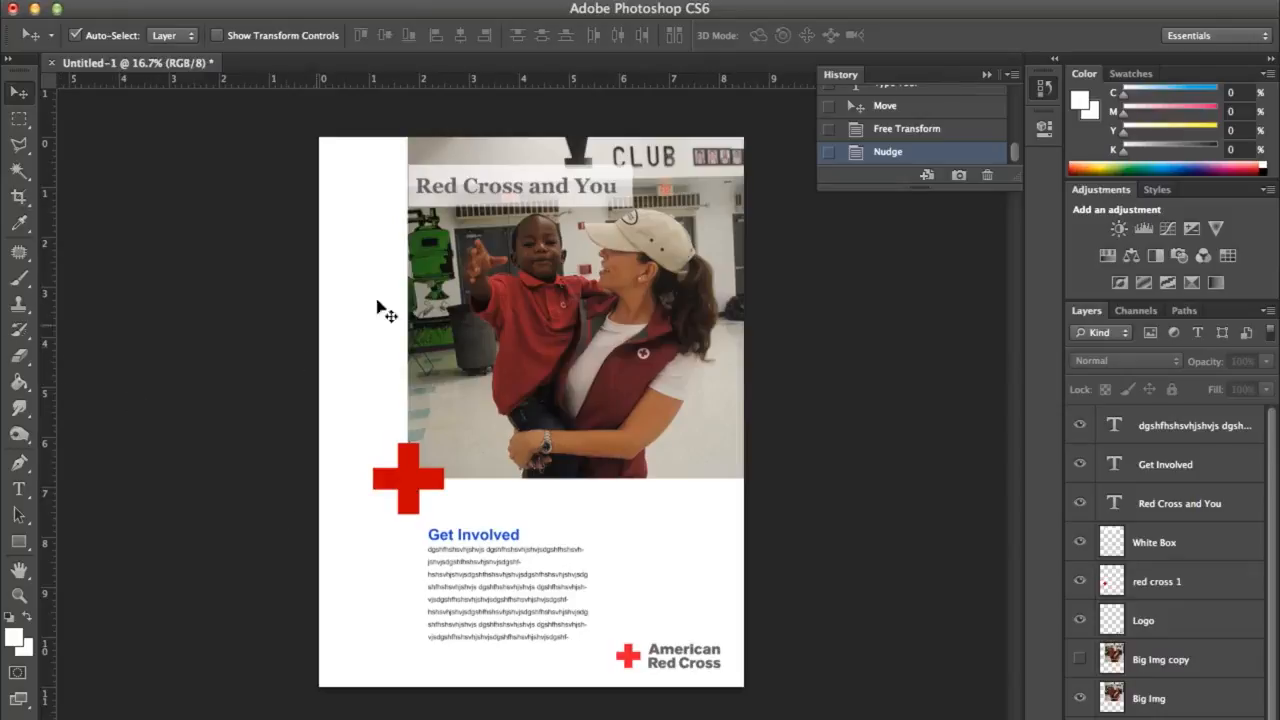
left_click(19, 489)
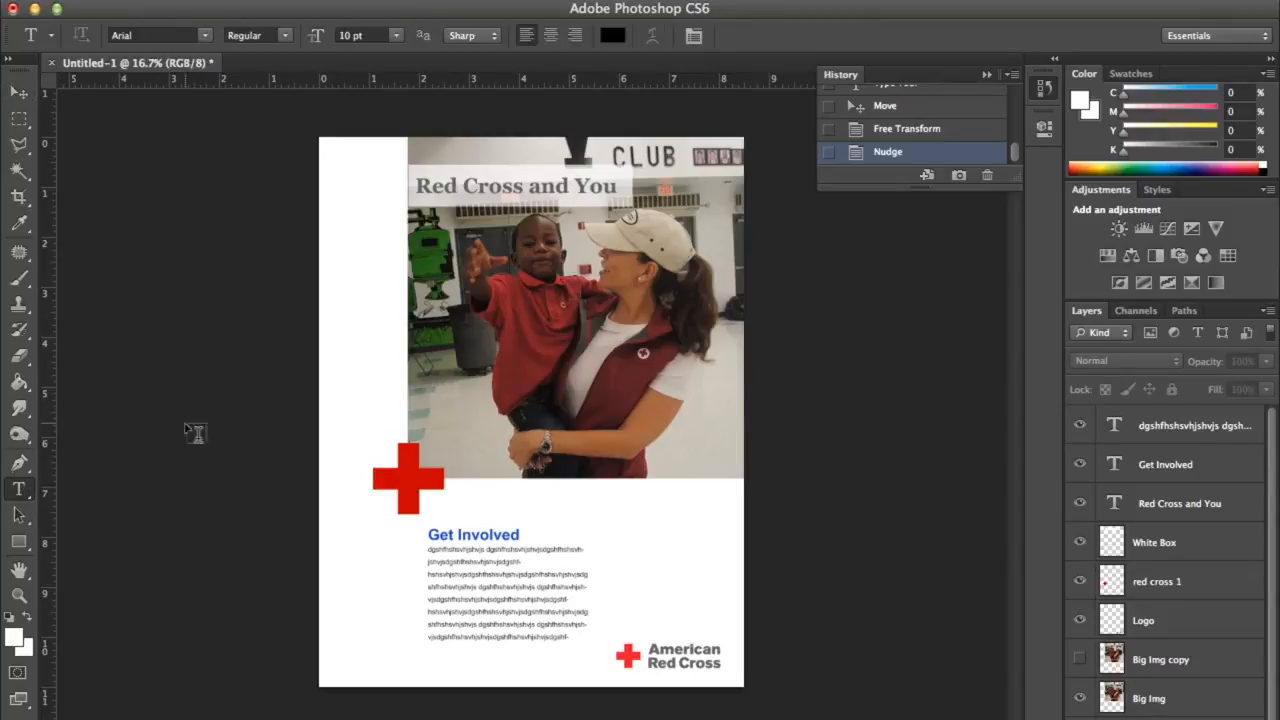
left_click(414, 657)
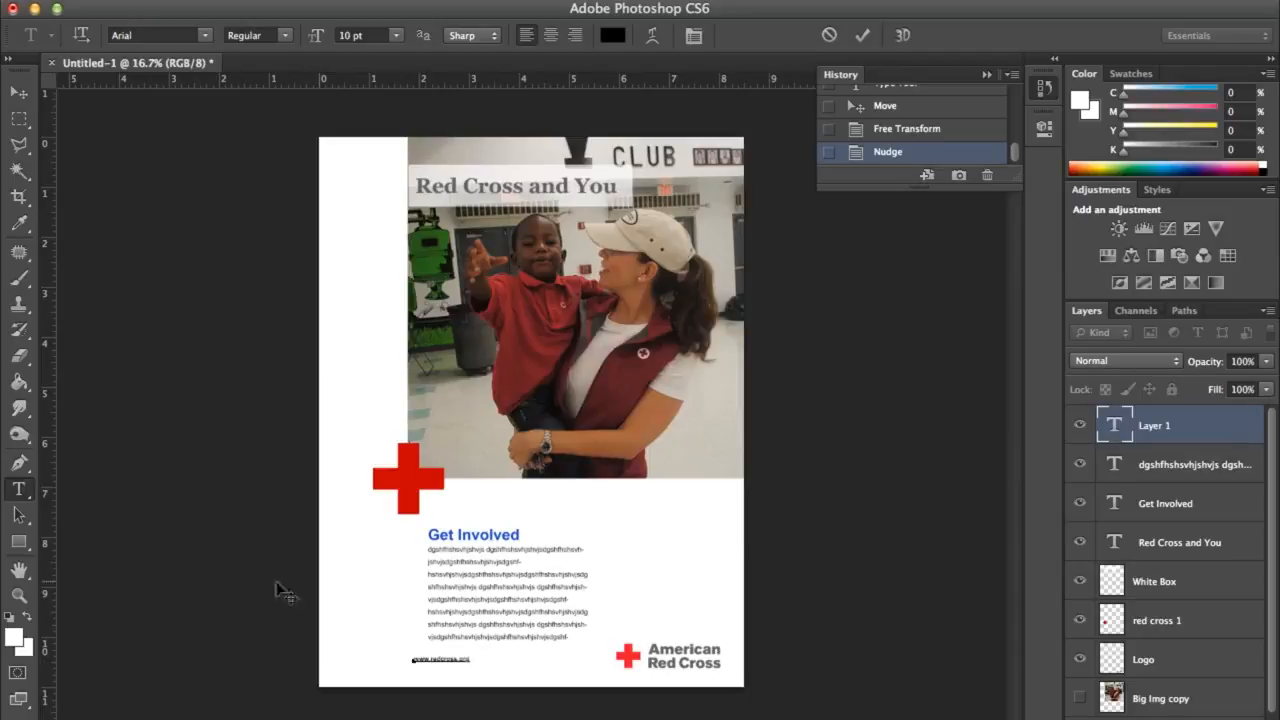
left_click_drag(469, 658, 389, 663)
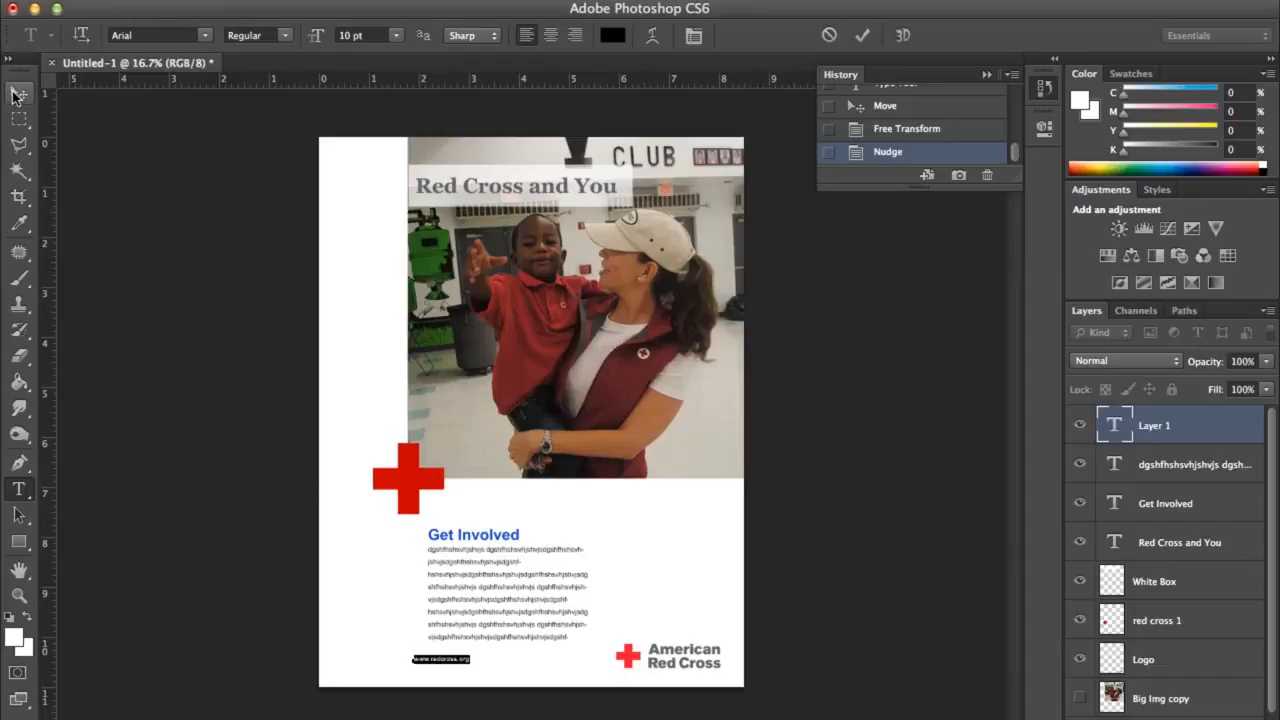
left_click(19, 91)
left_click_drag(441, 659, 568, 666)
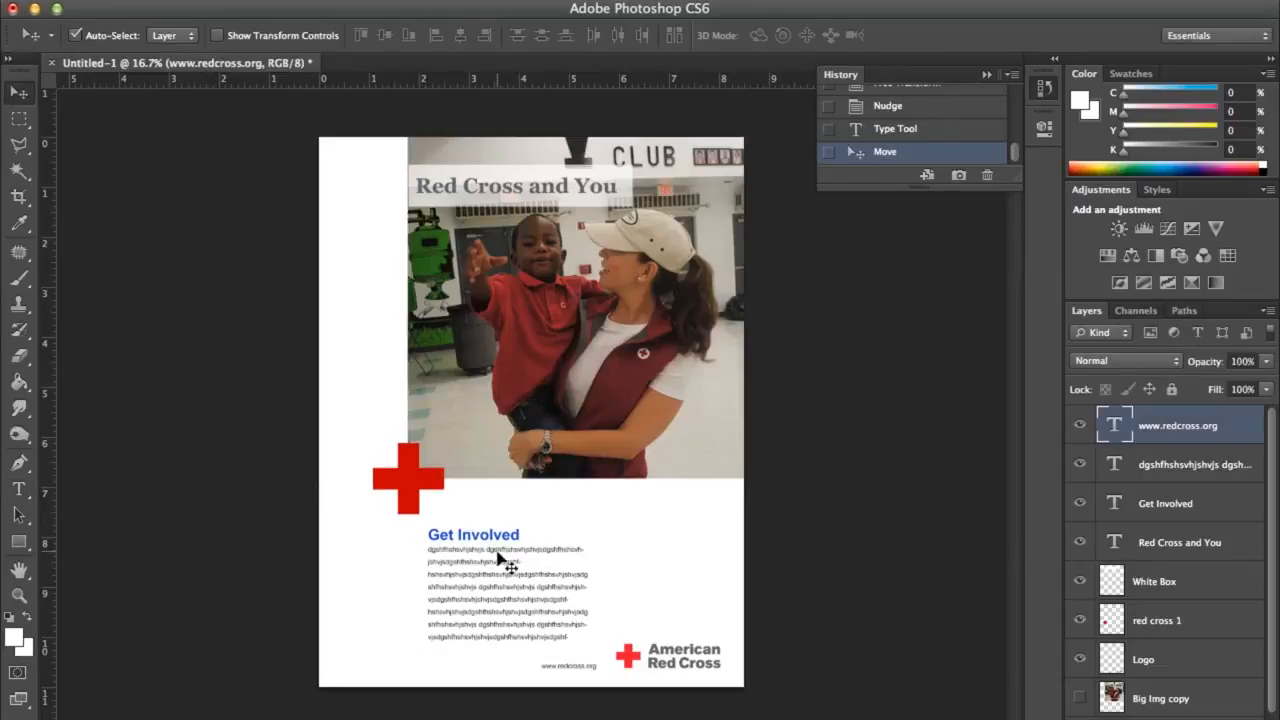